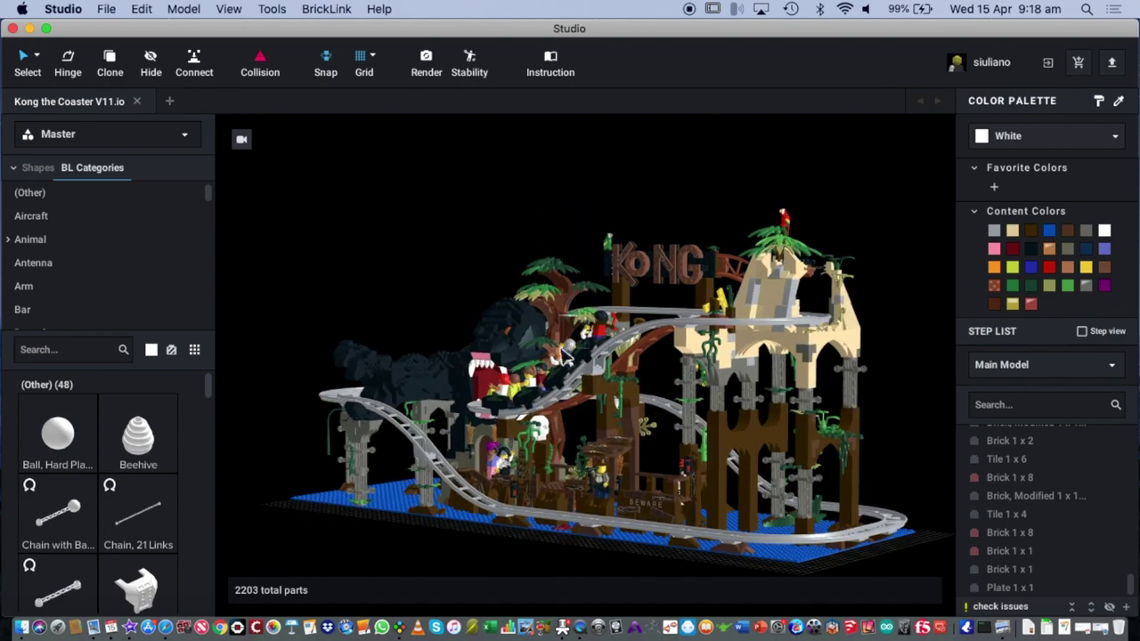
{"action": "scroll", "coordinate": [564, 346], "scroll_direction": "up", "scroll_amount": 6}
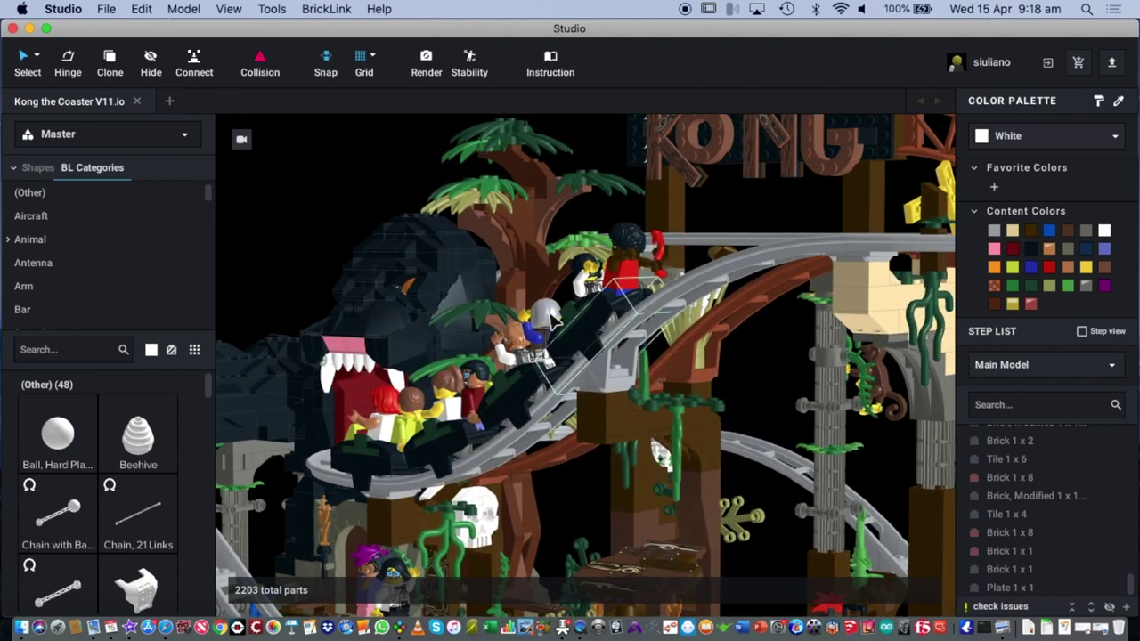
{"action": "right_click_drag", "start_coordinate": [699, 227], "coordinate": [738, 208]}
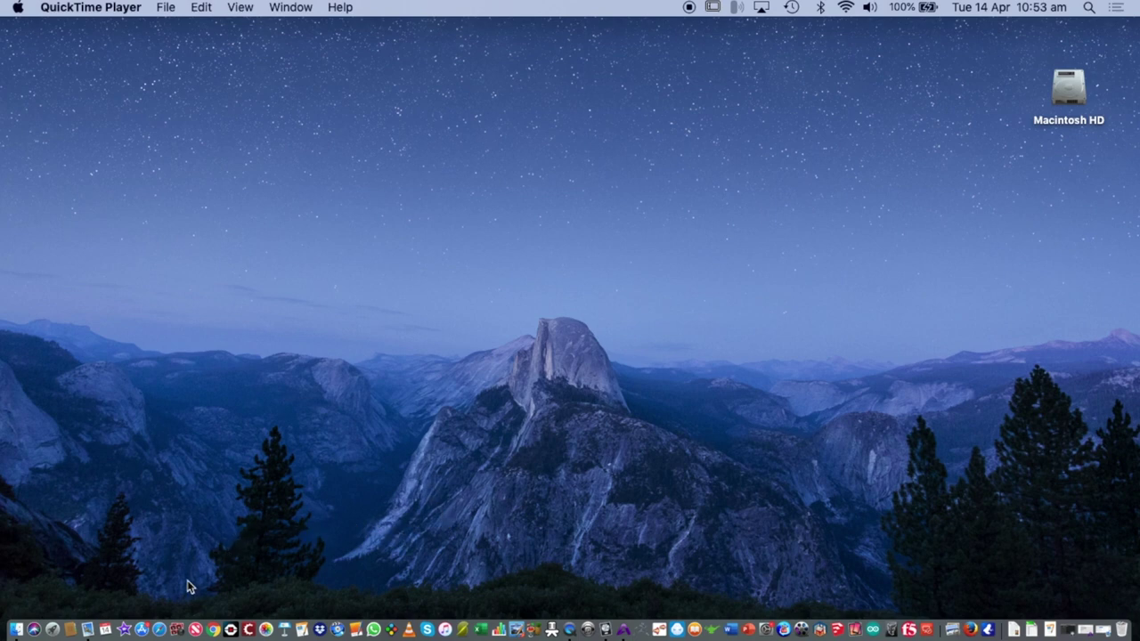
Step: Switch to Safari, search Google for "studio 2.0" and open the Studio Download page on BrickLink
{"action": "left_click", "coordinate": [163, 628]}
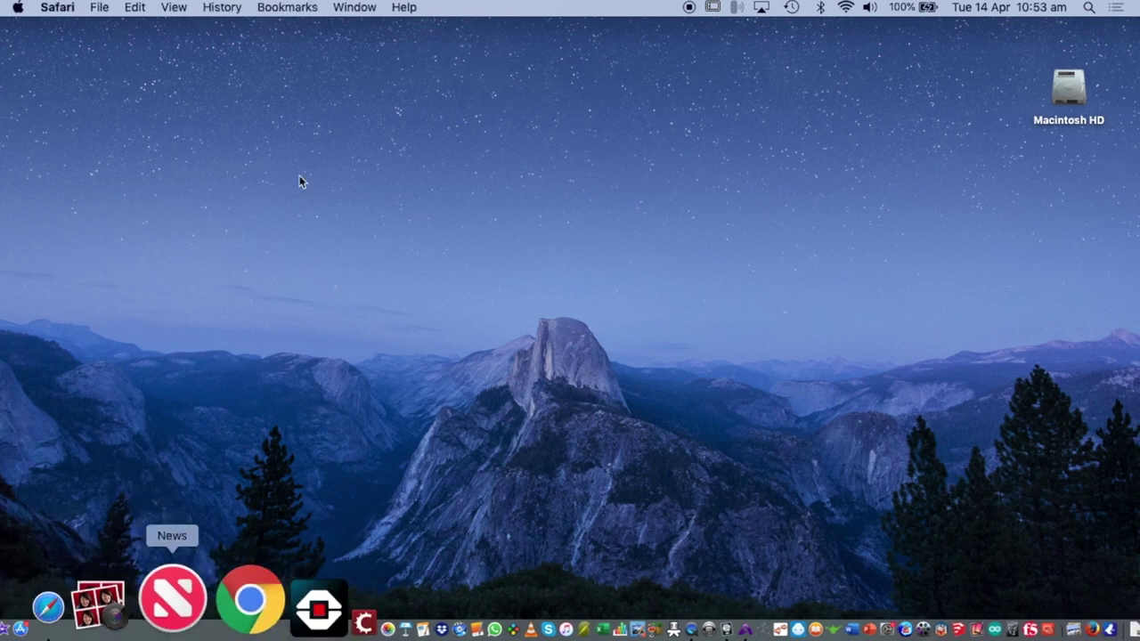
{"action": "type", "text": "studio 2.0"}
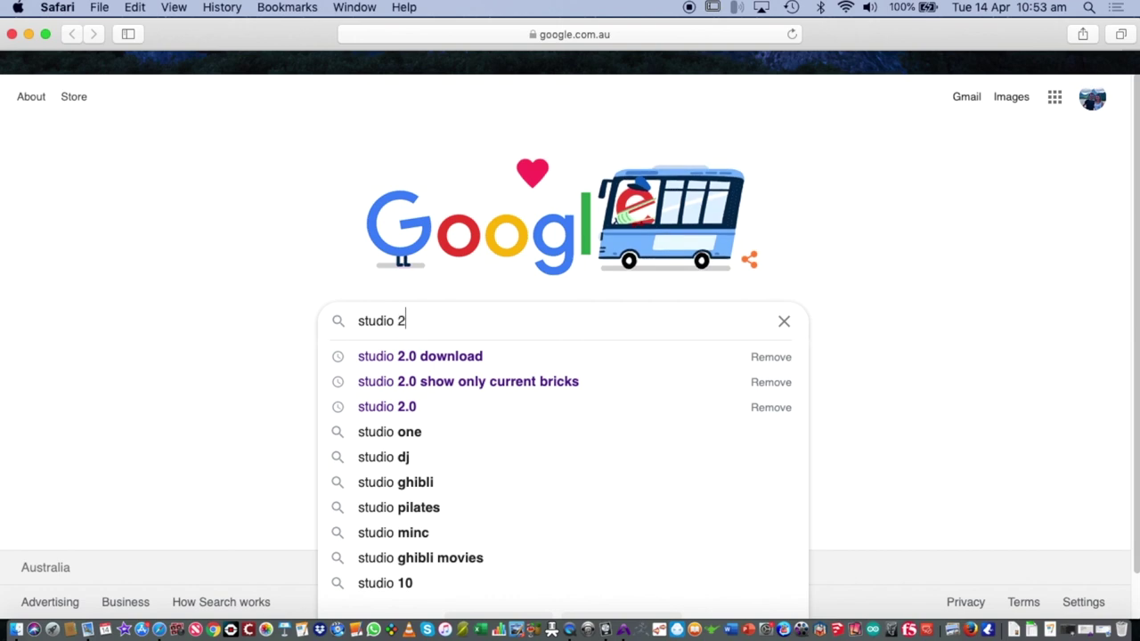
{"action": "key", "text": "Return"}
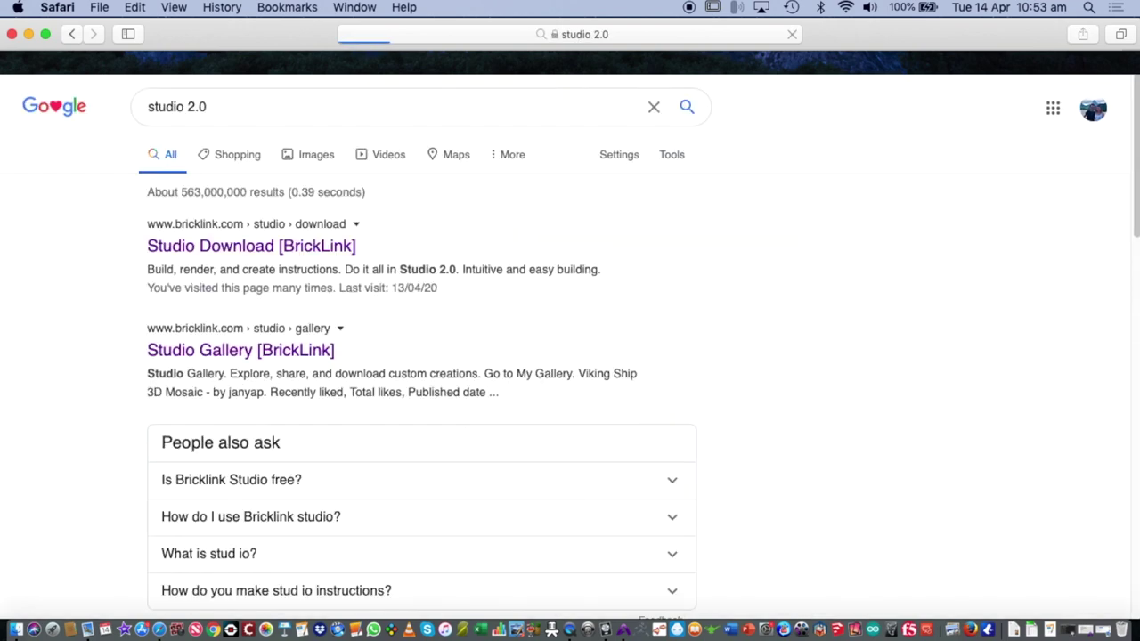
{"action": "left_click", "coordinate": [294, 251]}
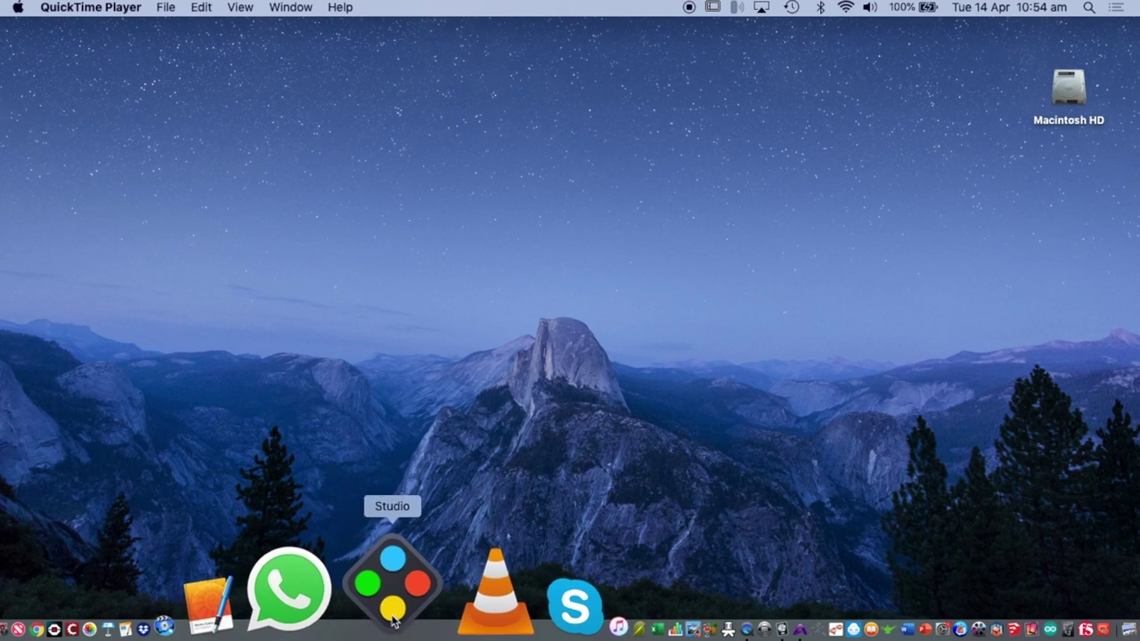
Step: Switch to Studio and create a new model from scratch
{"action": "left_click", "coordinate": [393, 621]}
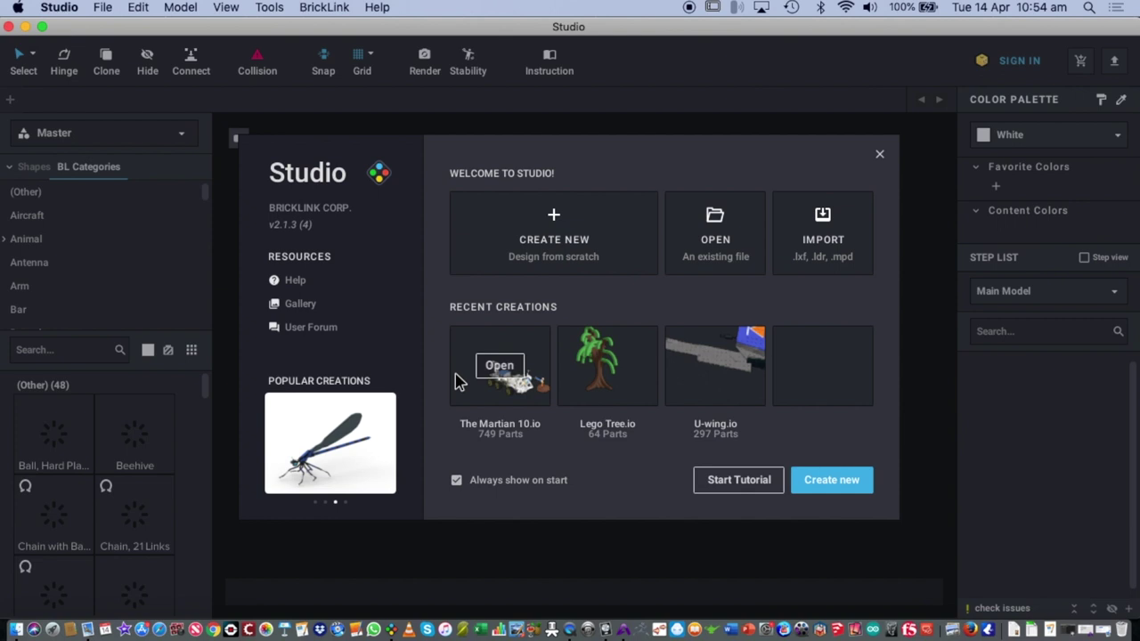
{"action": "left_click", "coordinate": [559, 245]}
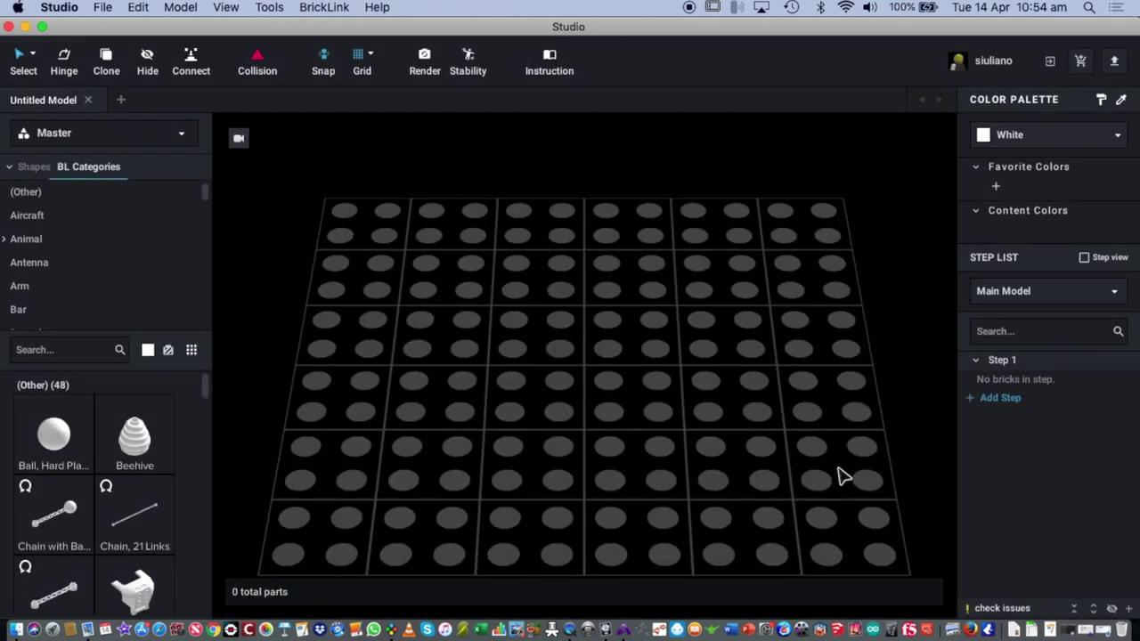
Step: Examine the empty building grid from several angles and browse the parts in the (Other) category
{"action": "right_click_drag", "start_coordinate": [844, 463], "coordinate": [595, 447]}
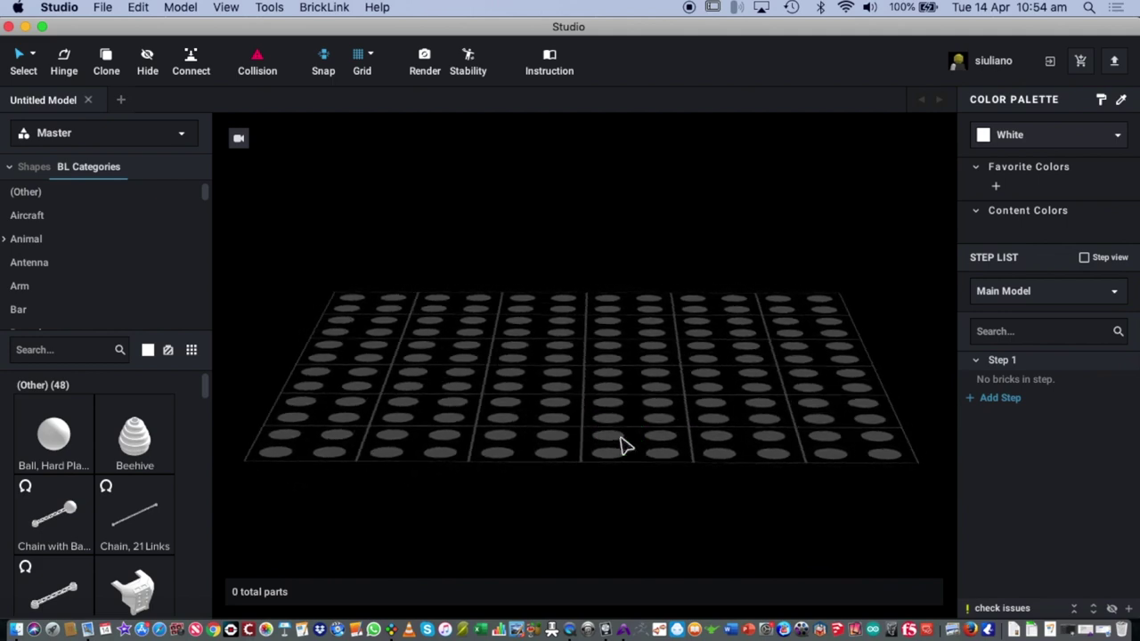
{"action": "scroll", "coordinate": [623, 396], "scroll_direction": "up", "scroll_amount": 8}
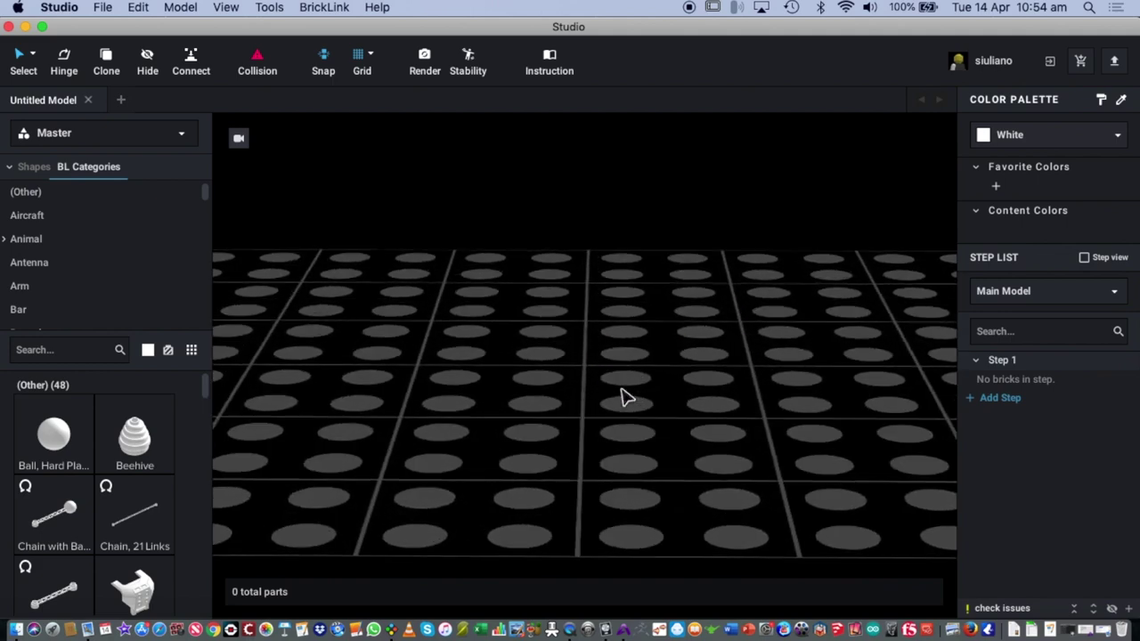
{"action": "scroll", "coordinate": [623, 396], "scroll_direction": "down", "scroll_amount": 8}
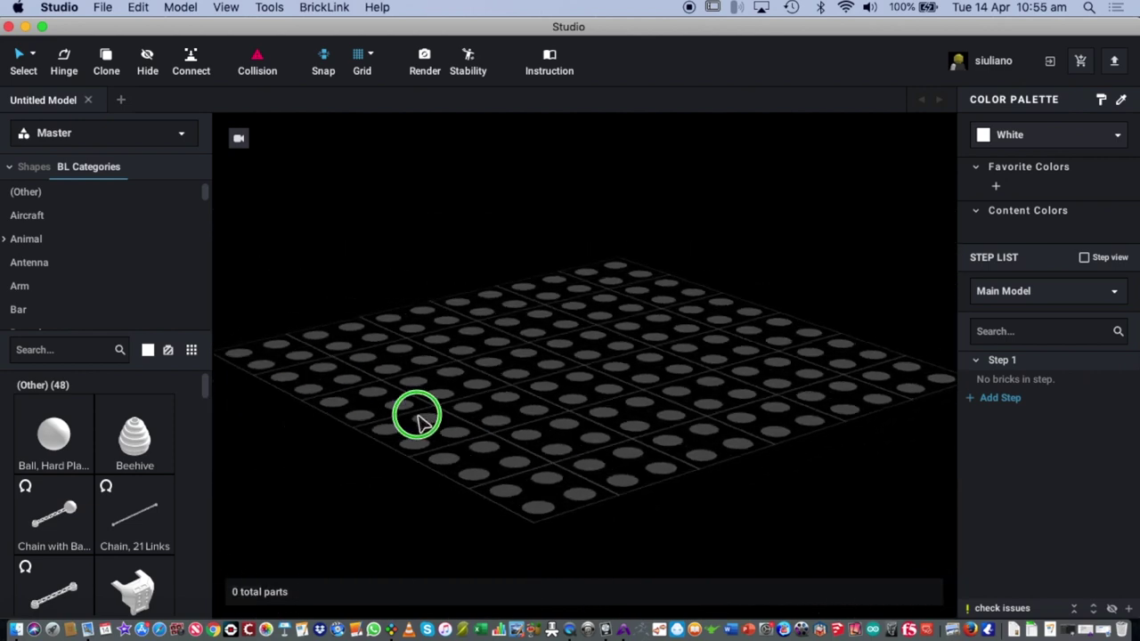
{"action": "right_click_drag", "start_coordinate": [479, 426], "coordinate": [598, 425]}
{"action": "right_click_drag", "start_coordinate": [624, 419], "coordinate": [461, 424]}
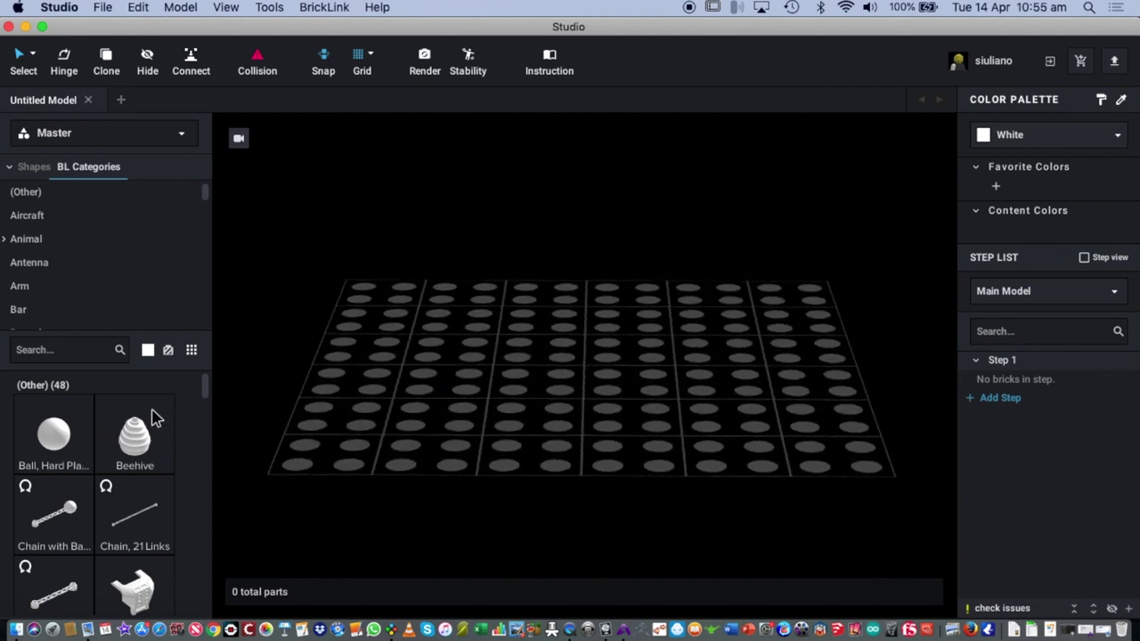
{"action": "scroll", "coordinate": [166, 440], "scroll_direction": "down", "scroll_amount": 10}
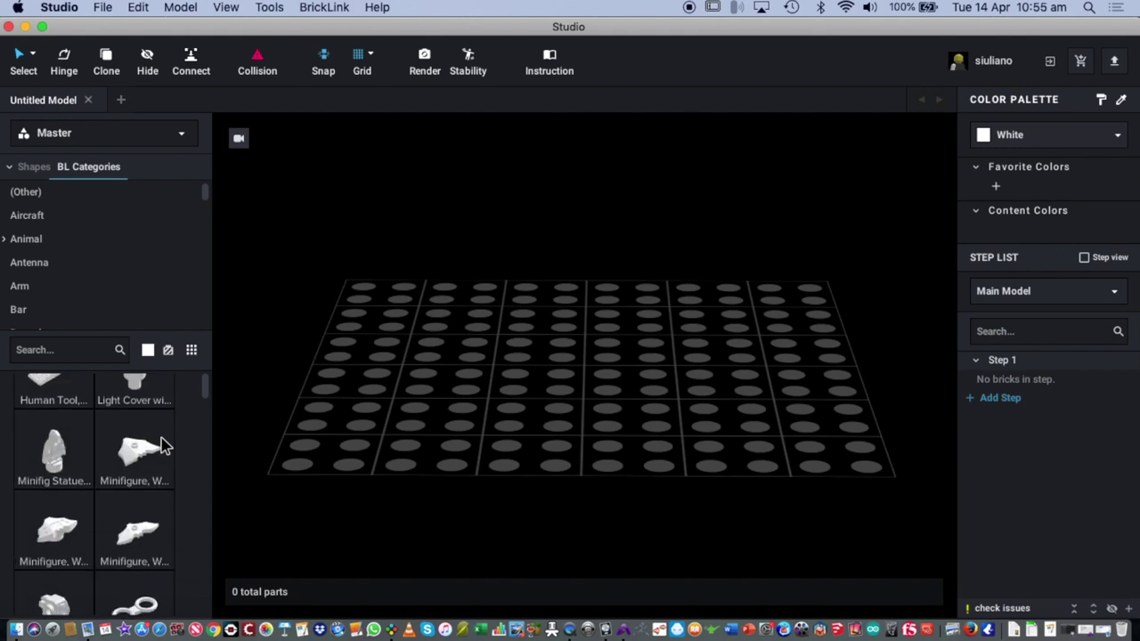
{"action": "scroll", "coordinate": [163, 445], "scroll_direction": "down", "scroll_amount": 10}
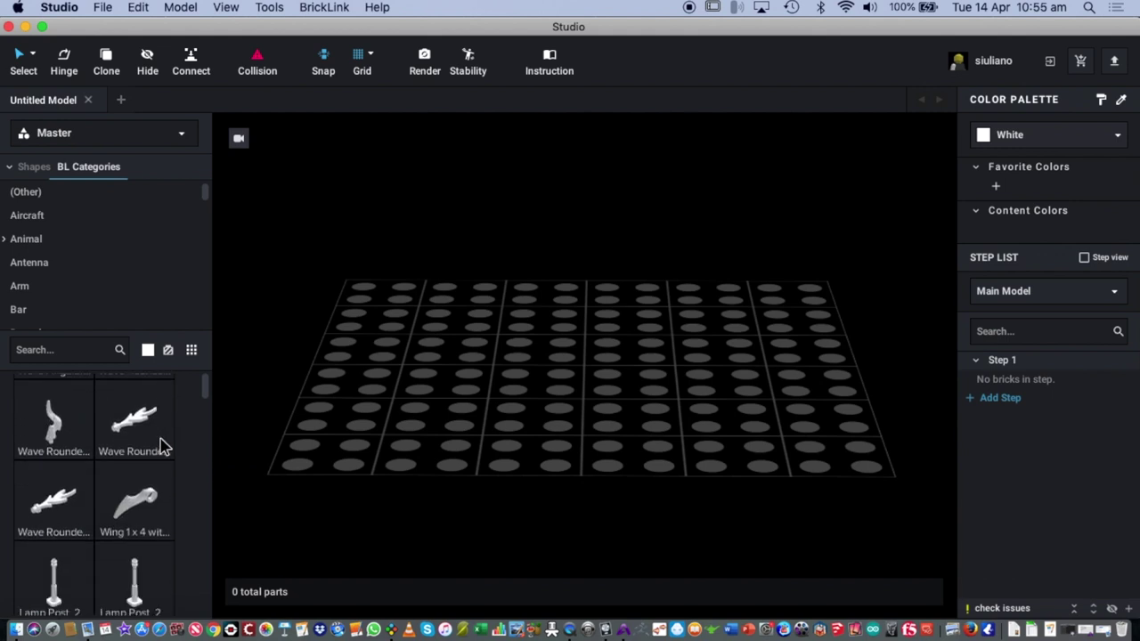
{"action": "scroll", "coordinate": [163, 445], "scroll_direction": "down", "scroll_amount": 10}
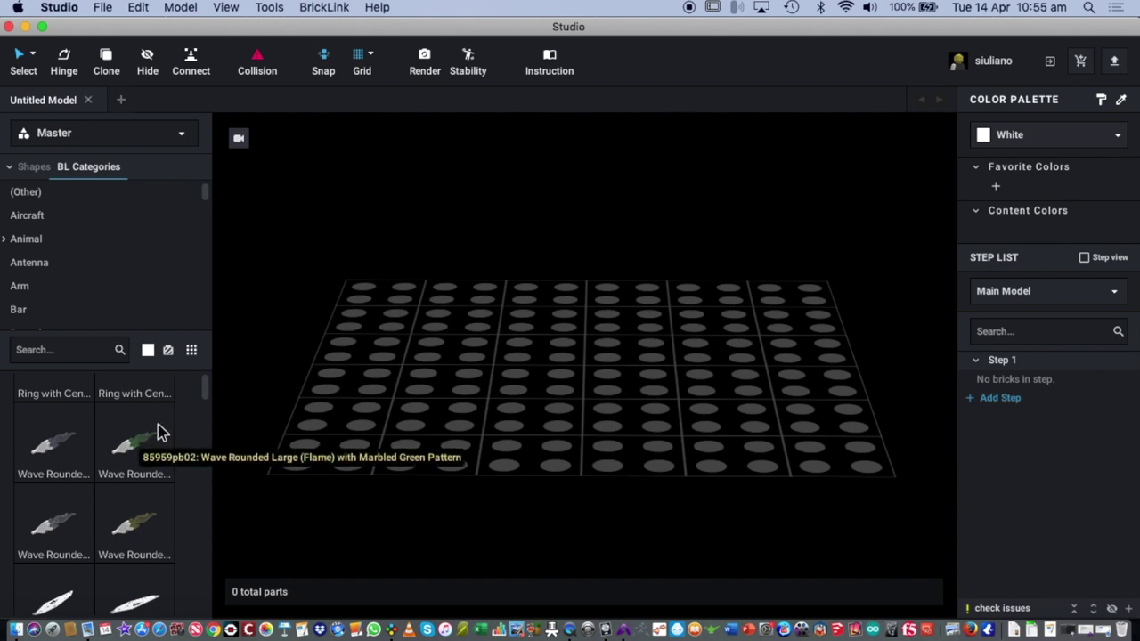
{"action": "scroll", "coordinate": [76, 255], "scroll_direction": "down", "scroll_amount": 1}
{"action": "scroll", "coordinate": [76, 254], "scroll_direction": "down", "scroll_amount": 3}
{"action": "scroll", "coordinate": [100, 281], "scroll_direction": "up", "scroll_amount": 4}
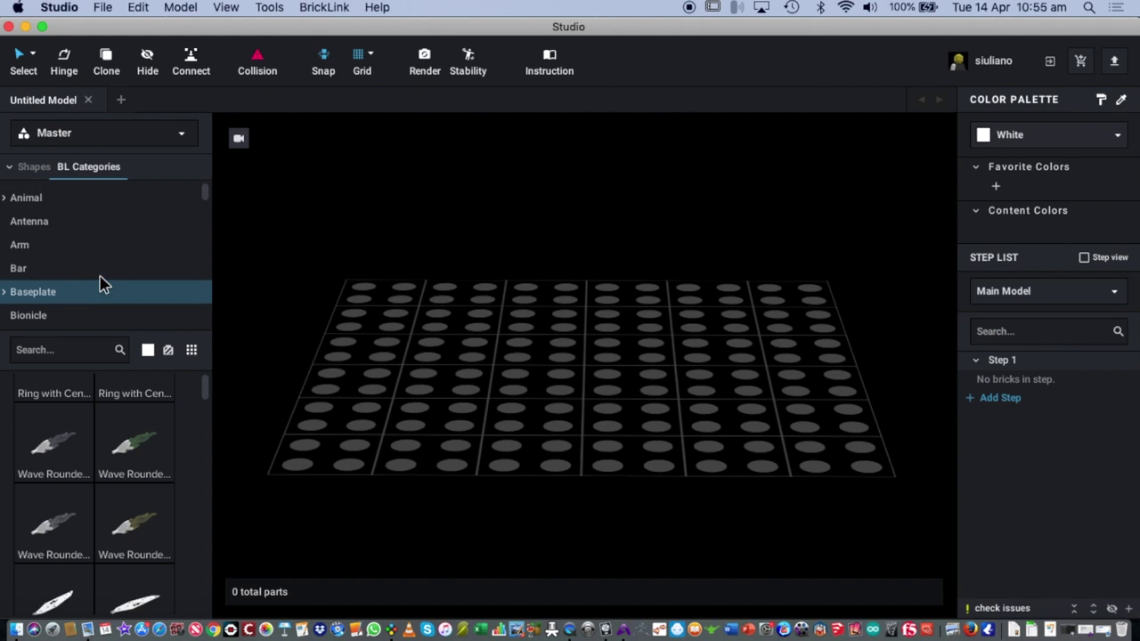
Step: Place a Bird part from the Animal, Air category on the rear middle of the grid
{"action": "left_click", "coordinate": [36, 234]}
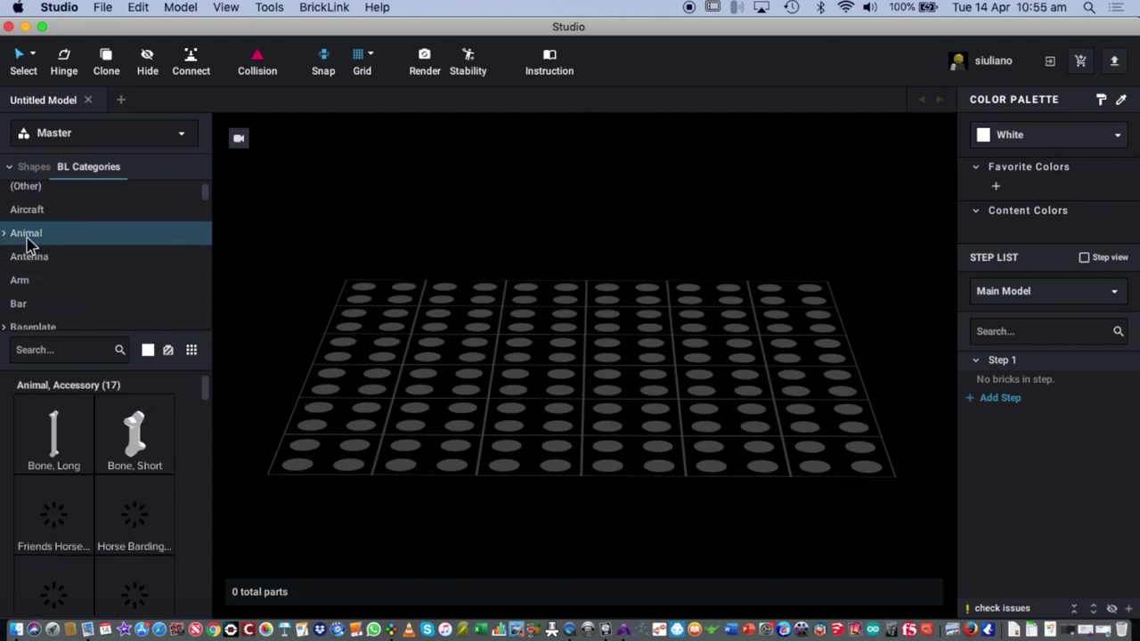
{"action": "scroll", "coordinate": [150, 496], "scroll_direction": "down", "scroll_amount": 5}
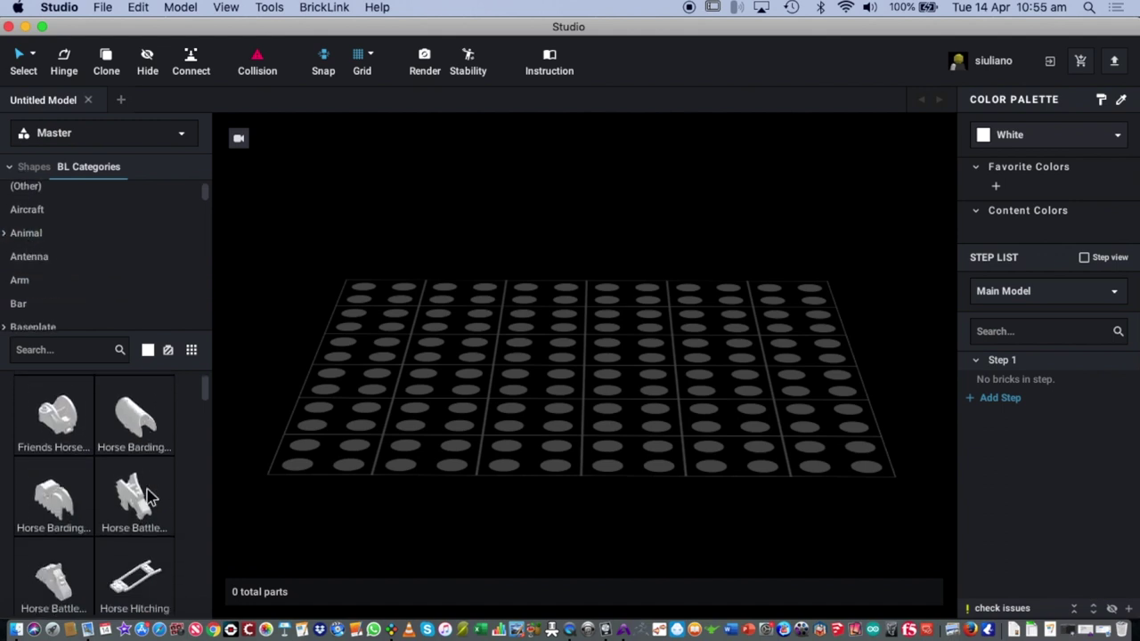
{"action": "scroll", "coordinate": [150, 496], "scroll_direction": "down", "scroll_amount": 6}
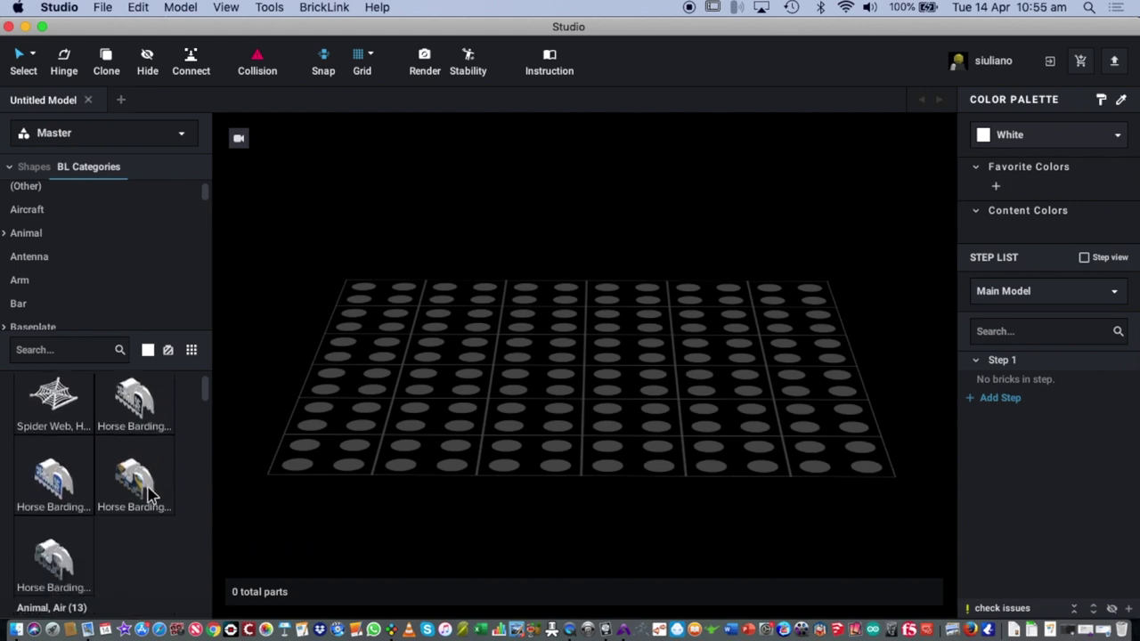
{"action": "scroll", "coordinate": [147, 491], "scroll_direction": "down", "scroll_amount": 1}
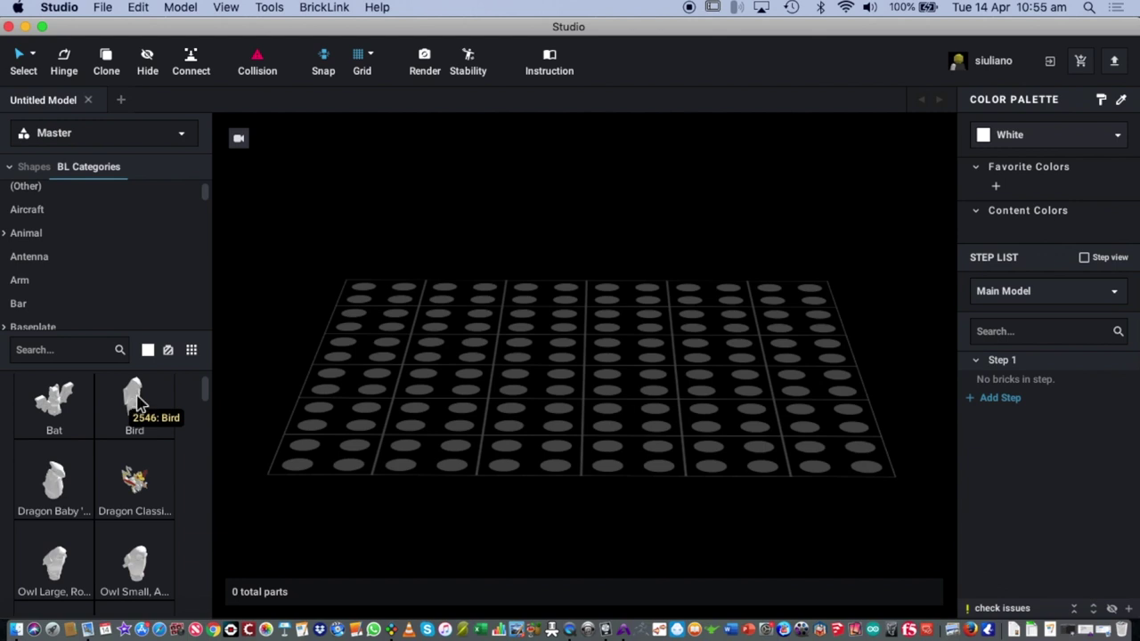
{"action": "left_click_drag", "start_coordinate": [134, 405], "coordinate": [547, 330]}
Step: Rotate the bird about its vertical axis until it faces the front of the grid, and deselect it
{"action": "right_click_drag", "start_coordinate": [788, 407], "coordinate": [715, 412]}
{"action": "left_click", "coordinate": [574, 290]}
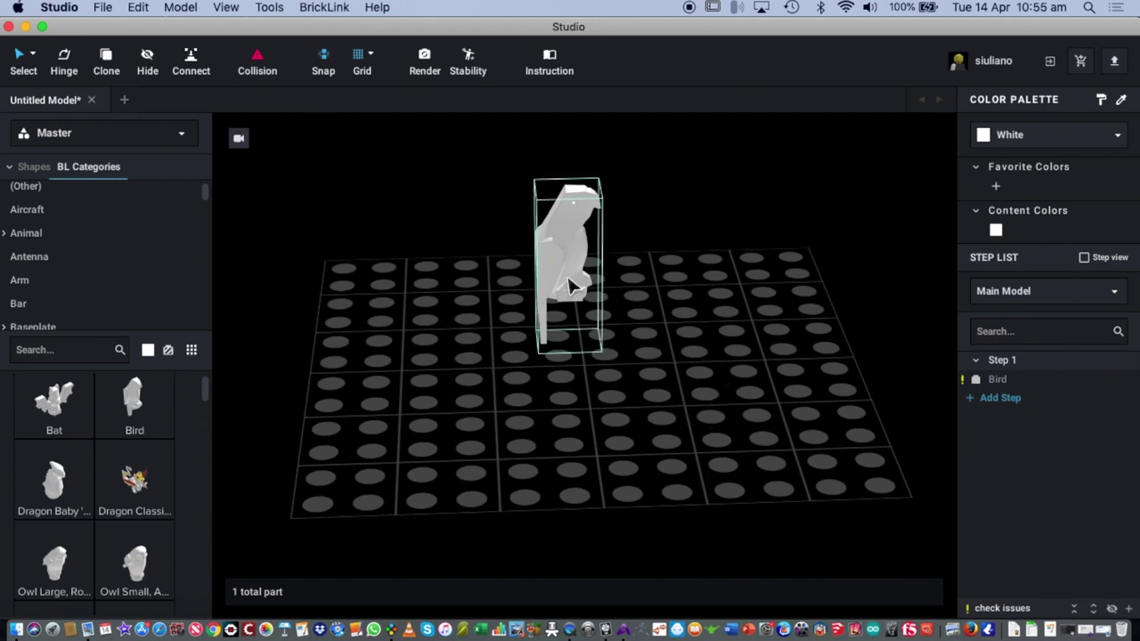
{"action": "left_click", "coordinate": [574, 286]}
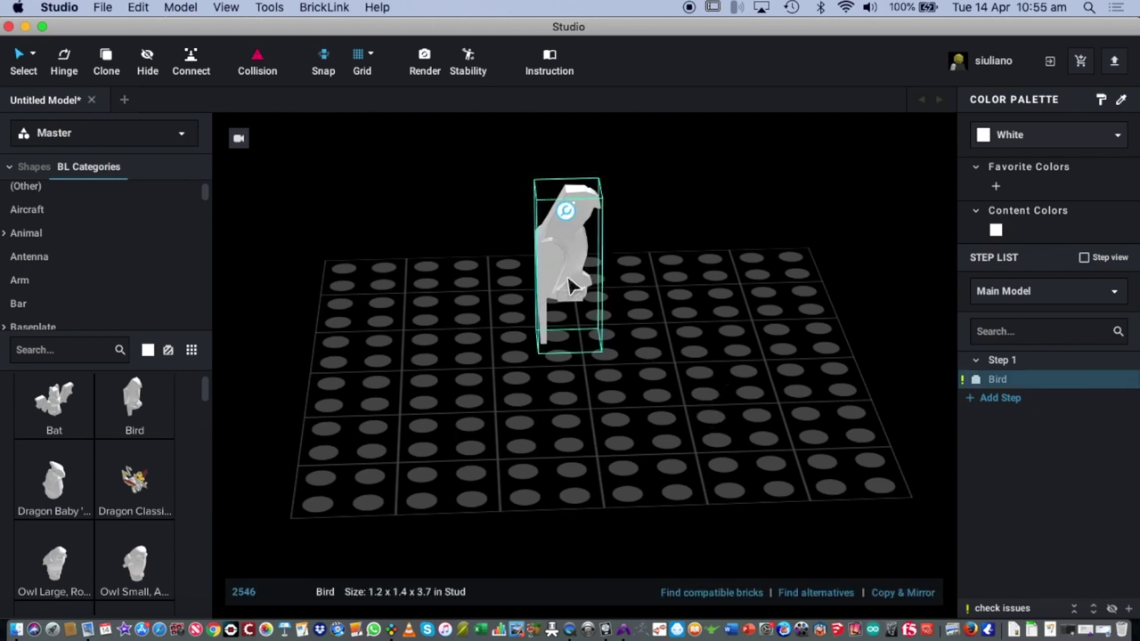
{"action": "key", "text": "Right"}
{"action": "key", "text": "Right"}
{"action": "key", "text": "Right"}
{"action": "key", "text": "Right"}
{"action": "key", "text": "Right"}
{"action": "key", "text": "Right"}
{"action": "key", "text": "Right"}
{"action": "key", "text": "Right"}
{"action": "key", "text": "Right"}
{"action": "key", "text": "Right"}
{"action": "key", "text": "Right"}
{"action": "key", "text": "Right"}
{"action": "key", "text": "Right"}
{"action": "key", "text": "Right"}
{"action": "key", "text": "Right"}
{"action": "key", "text": "Right"}
{"action": "key", "text": "Right"}
{"action": "key", "text": "Right"}
{"action": "key", "text": "Right"}
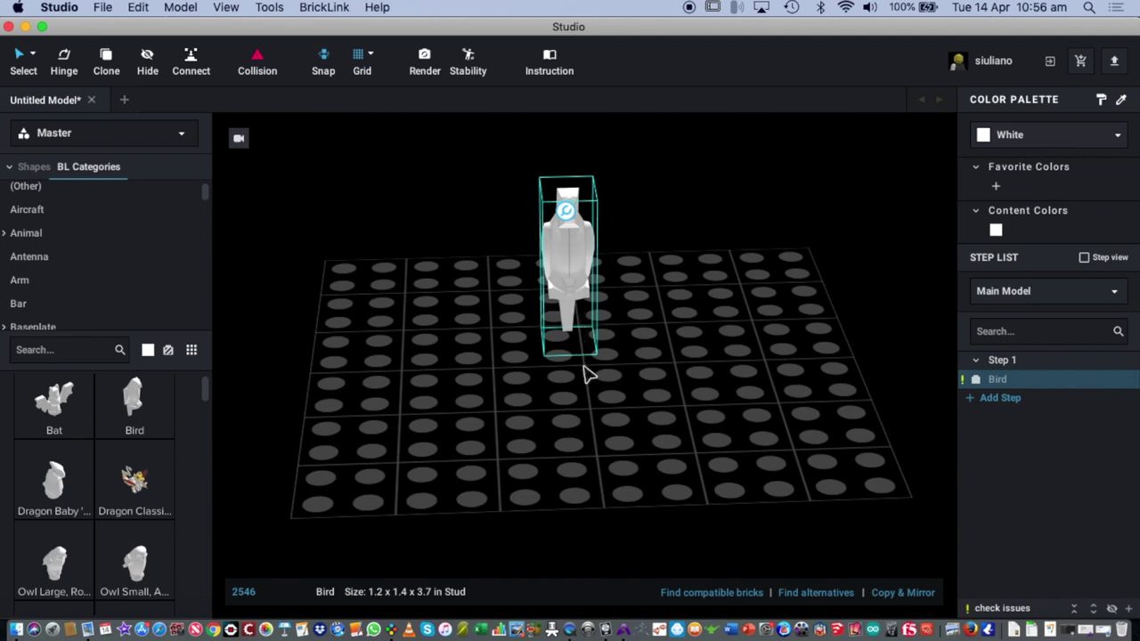
{"action": "left_click", "coordinate": [618, 387]}
Step: Search the parts for "plant" and place a Plant Brick, Round 1 x 1 with 3 Bamboo Leaves near the bird
{"action": "right_click_drag", "start_coordinate": [615, 386], "coordinate": [650, 392]}
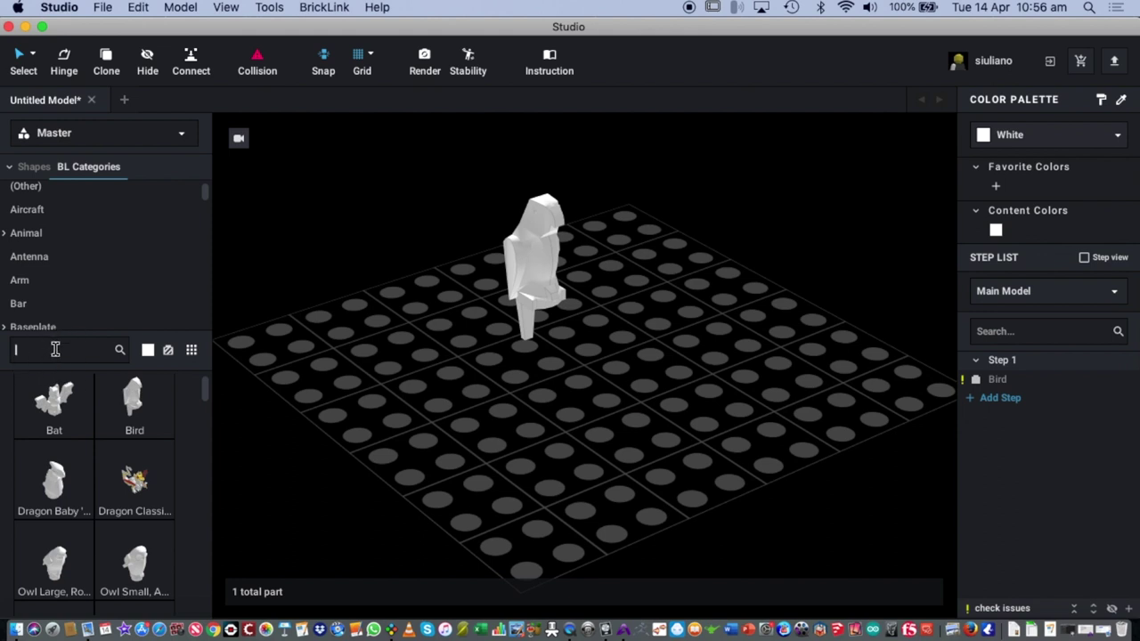
{"action": "type", "text": "plant"}
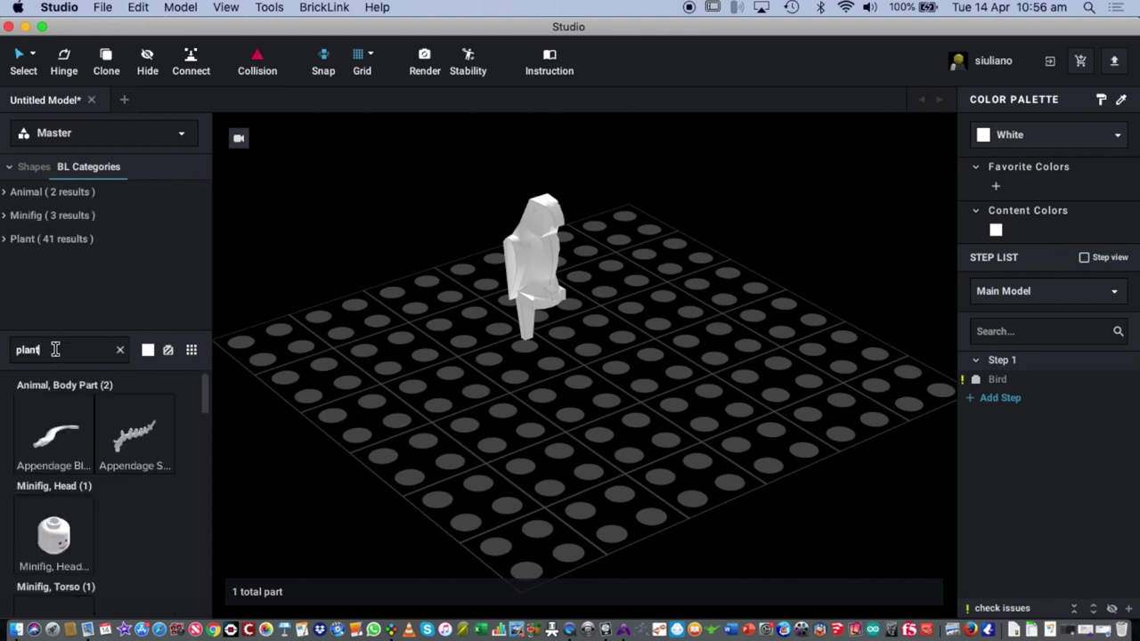
{"action": "scroll", "coordinate": [134, 472], "scroll_direction": "down", "scroll_amount": 10}
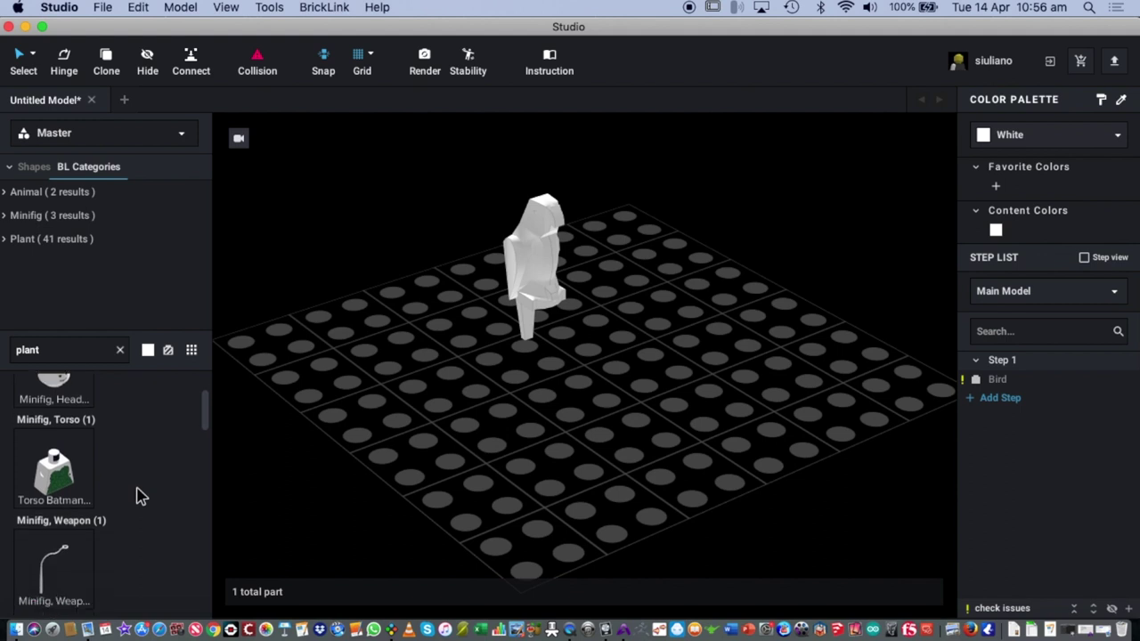
{"action": "scroll", "coordinate": [140, 504], "scroll_direction": "down", "scroll_amount": 3}
{"action": "scroll", "coordinate": [142, 504], "scroll_direction": "up", "scroll_amount": 3}
{"action": "left_click_drag", "start_coordinate": [85, 490], "coordinate": [656, 383]}
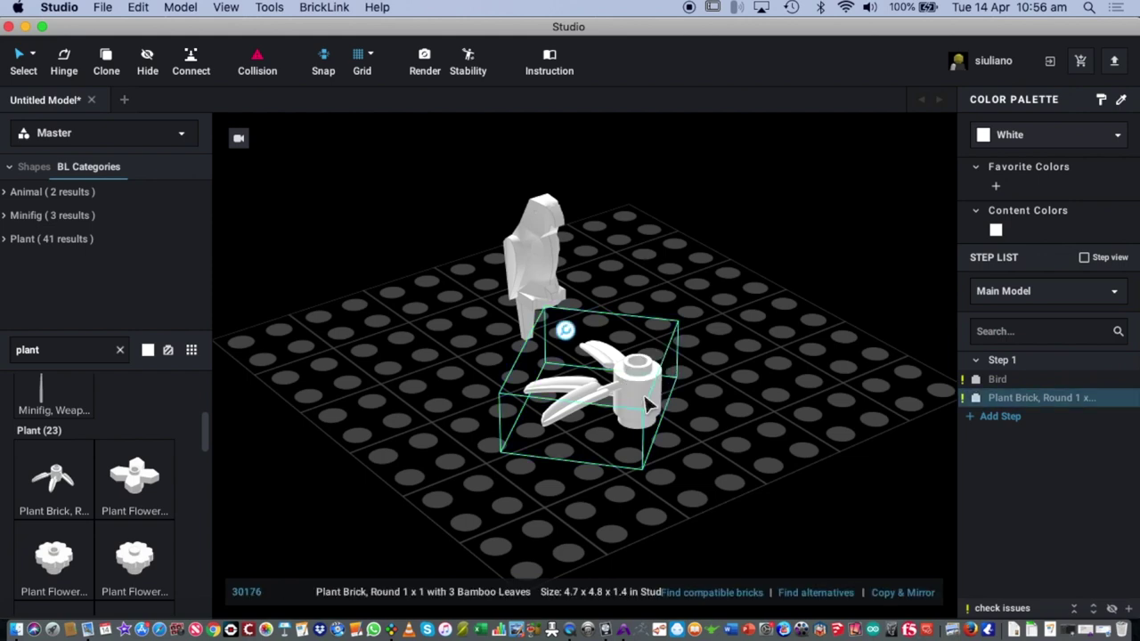
Step: Rotate the bamboo leaf brick so its leaves point away from the bird and reposition it beside the bird
{"action": "key", "text": "Down"}
{"action": "key", "text": "Right"}
{"action": "left_click_drag", "start_coordinate": [647, 406], "coordinate": [666, 349]}
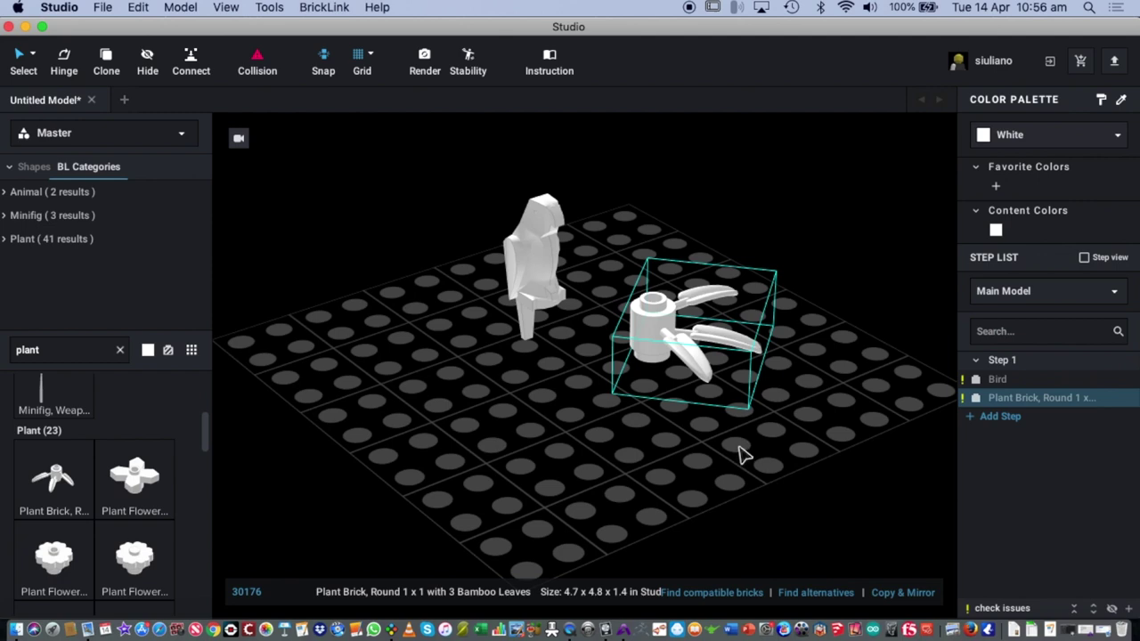
{"action": "left_click", "coordinate": [682, 447]}
Step: Recolor the bamboo leaf brick with the solid color Green and deselect it
{"action": "left_click", "coordinate": [664, 329]}
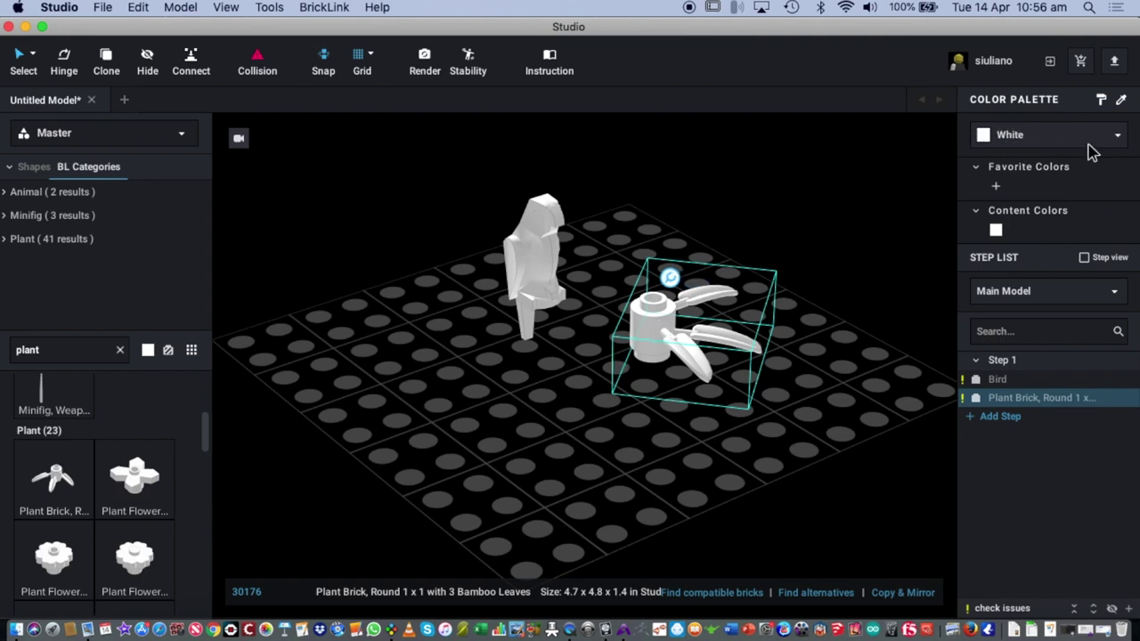
{"action": "left_click", "coordinate": [1041, 138]}
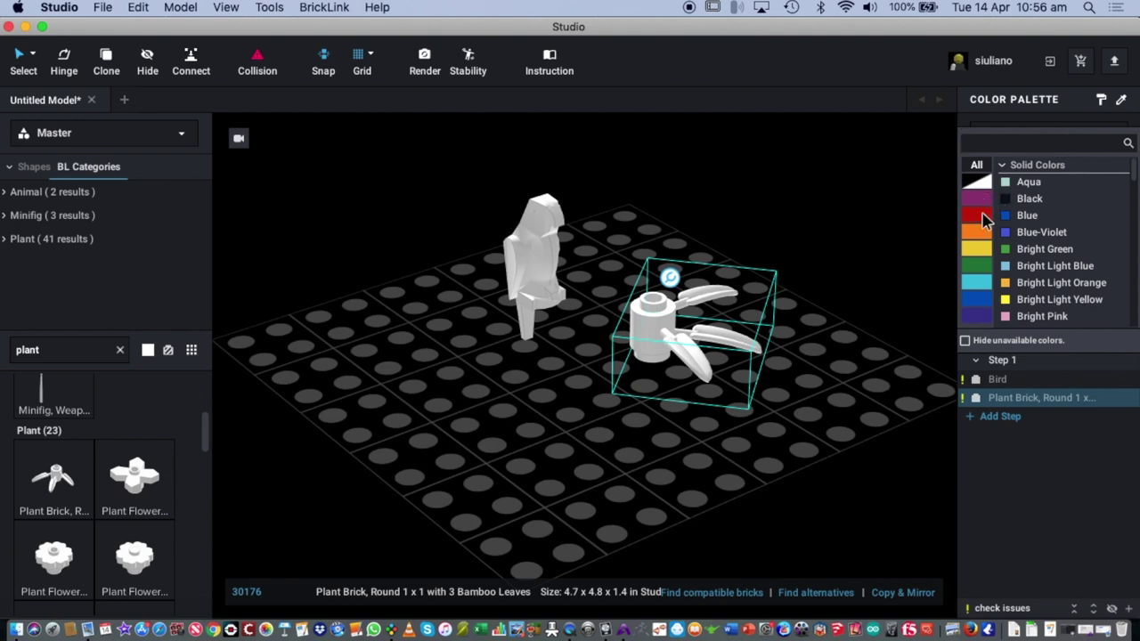
{"action": "left_click", "coordinate": [983, 219]}
{"action": "scroll", "coordinate": [1037, 203], "scroll_direction": "down", "scroll_amount": 10}
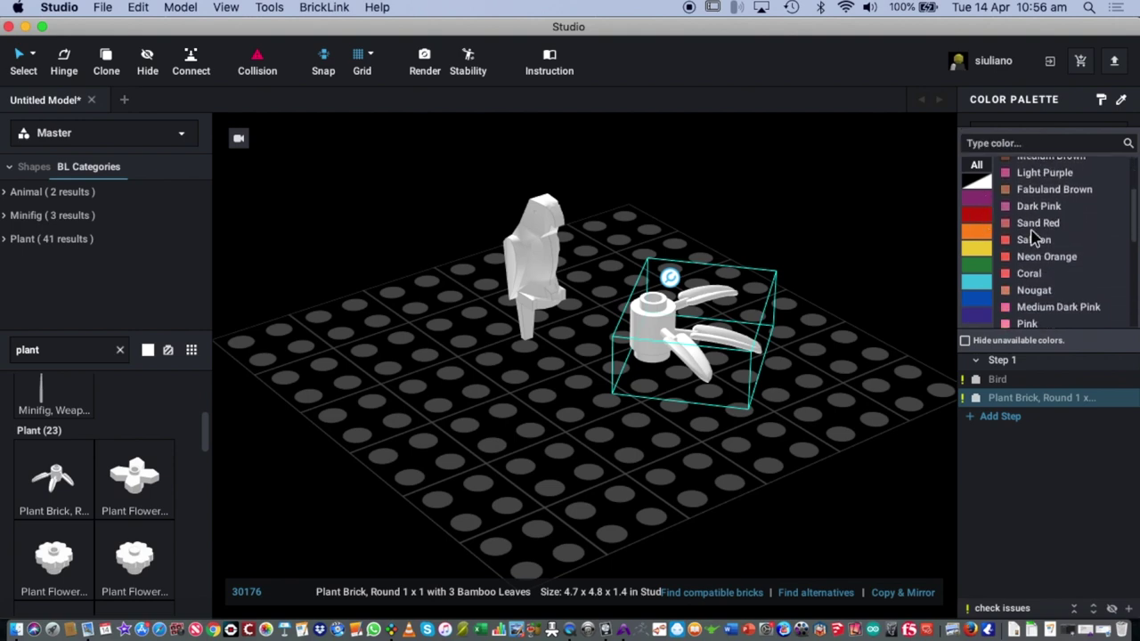
{"action": "scroll", "coordinate": [1042, 253], "scroll_direction": "down", "scroll_amount": 3}
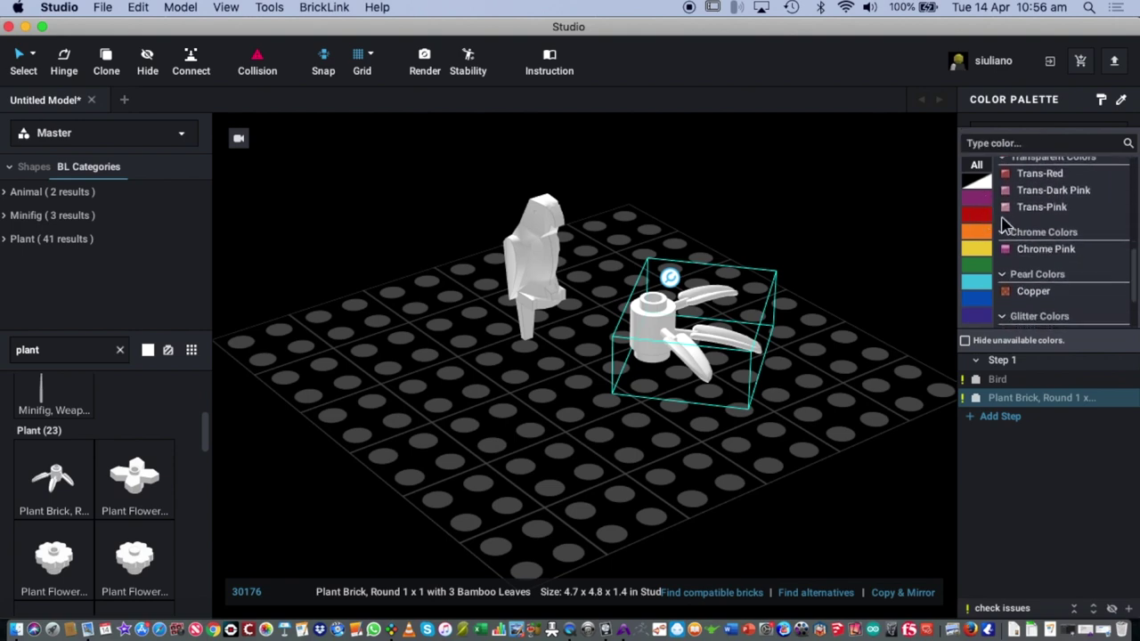
{"action": "left_click", "coordinate": [980, 276]}
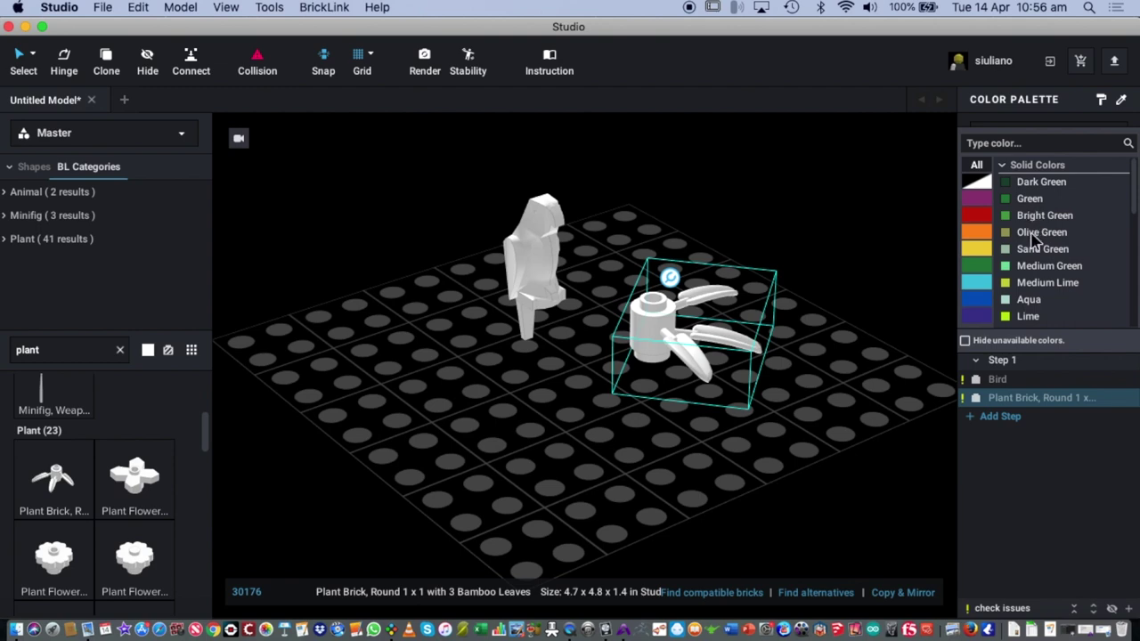
{"action": "left_click", "coordinate": [1028, 198]}
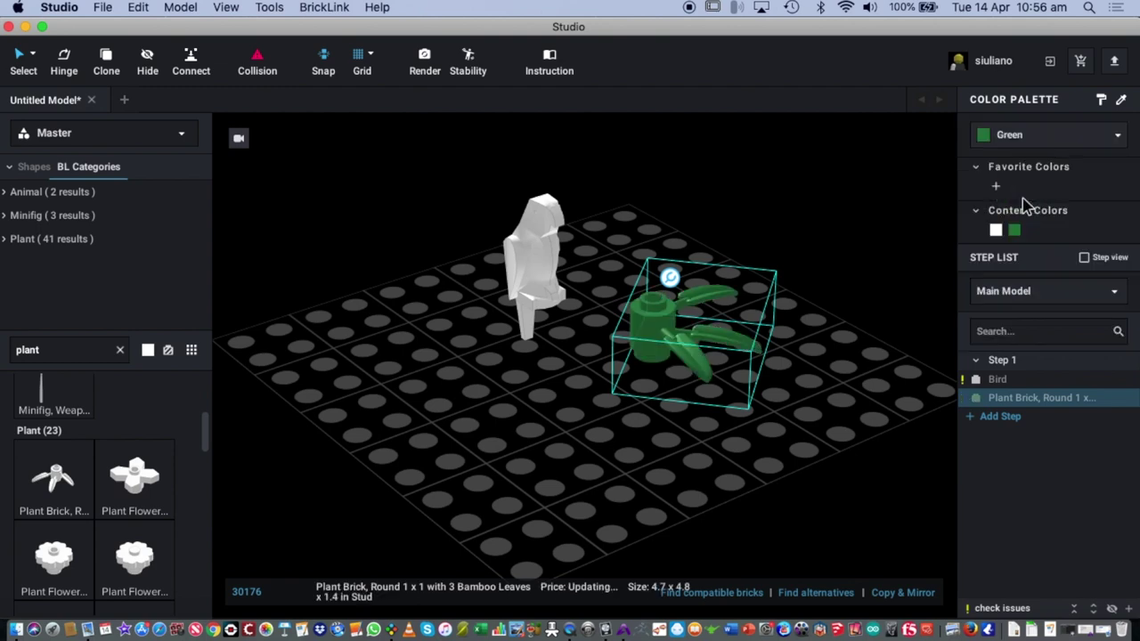
{"action": "left_click", "coordinate": [868, 378]}
Step: Move the white bird onto the stud of the green bamboo leaf brick
{"action": "right_click_drag", "start_coordinate": [860, 386], "coordinate": [810, 379]}
{"action": "left_click", "coordinate": [576, 293]}
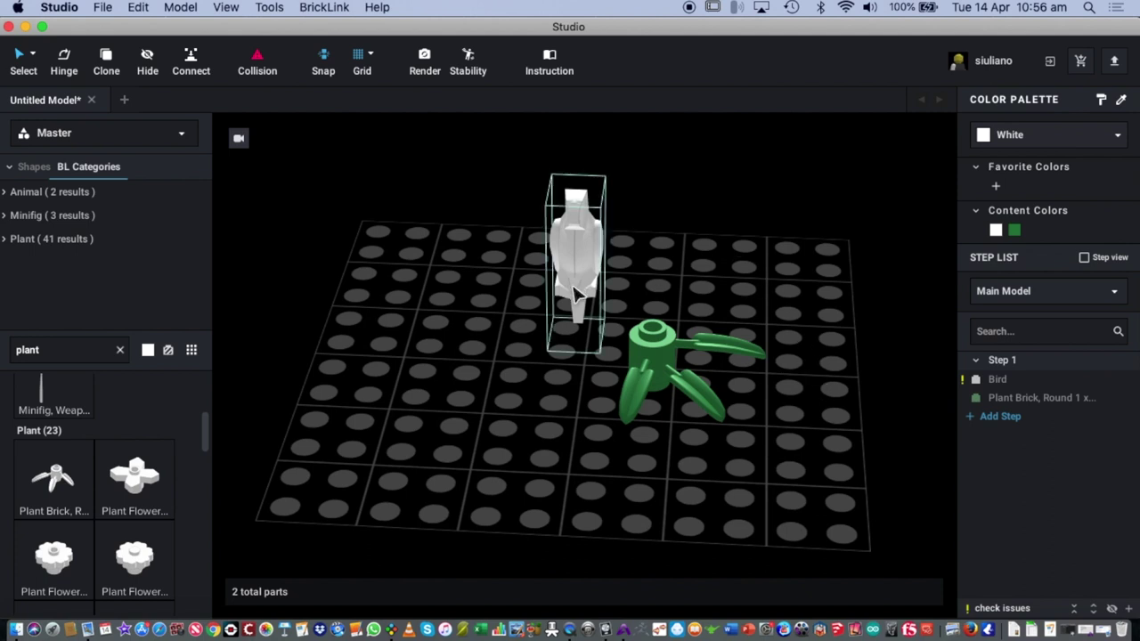
{"action": "left_click_drag", "start_coordinate": [582, 287], "coordinate": [660, 318]}
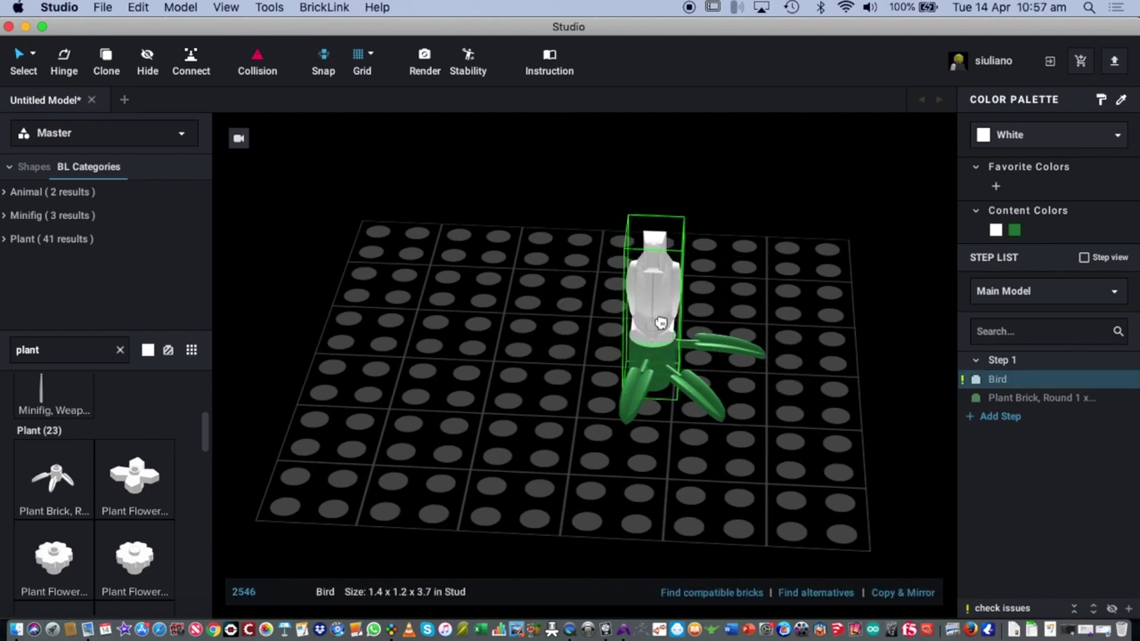
Step: Recolor the bird on the bamboo leaf brick with the solid color Red
{"action": "right_click_drag", "start_coordinate": [755, 324], "coordinate": [611, 267]}
{"action": "left_click", "coordinate": [1012, 136]}
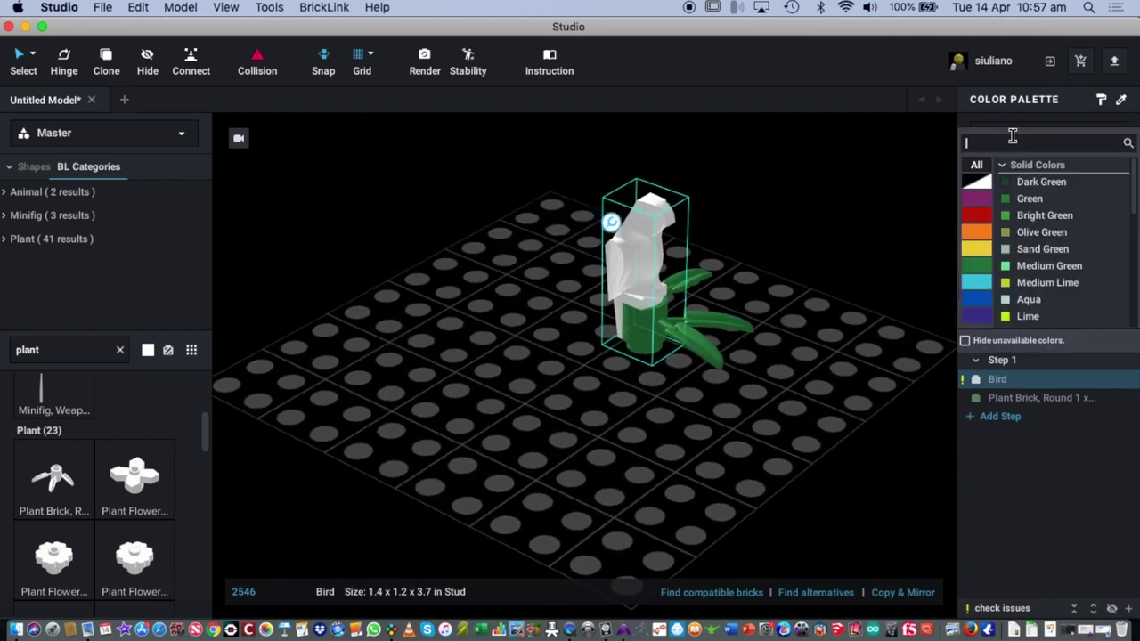
{"action": "left_click", "coordinate": [979, 218]}
{"action": "left_click", "coordinate": [1024, 250]}
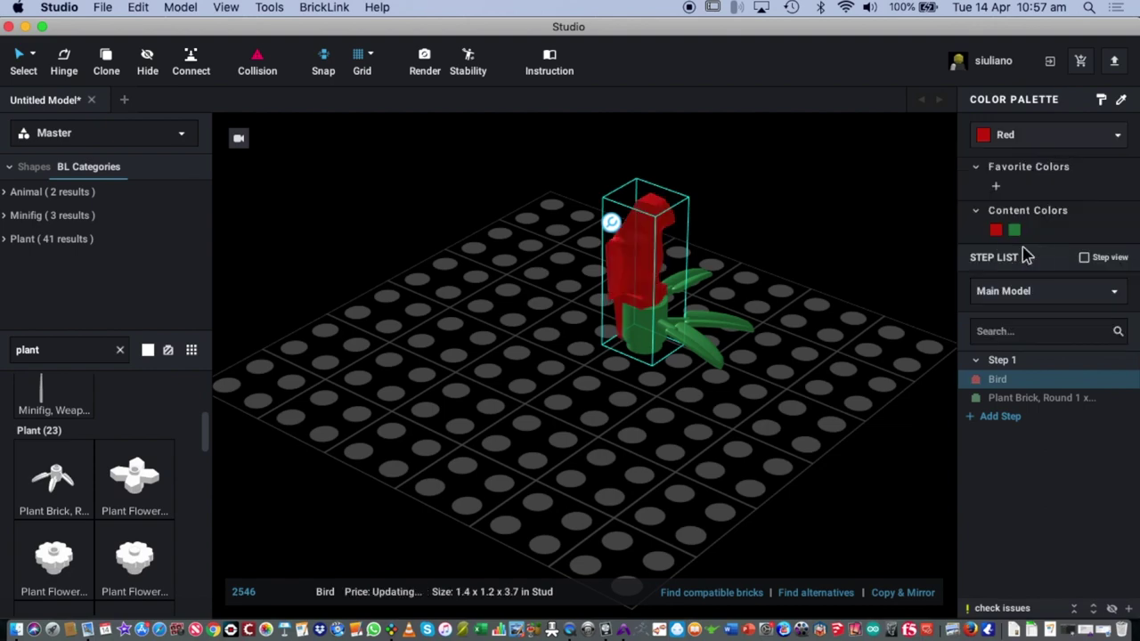
{"action": "mouse_move", "coordinate": [837, 318]}
{"action": "right_mouse_down"}
{"action": "mouse_move", "coordinate": [825, 305]}
{"action": "mouse_move", "coordinate": [718, 300]}
{"action": "mouse_move", "coordinate": [837, 308]}
{"action": "mouse_move", "coordinate": [839, 319]}
{"action": "mouse_move", "coordinate": [824, 313]}
{"action": "right_mouse_up"}
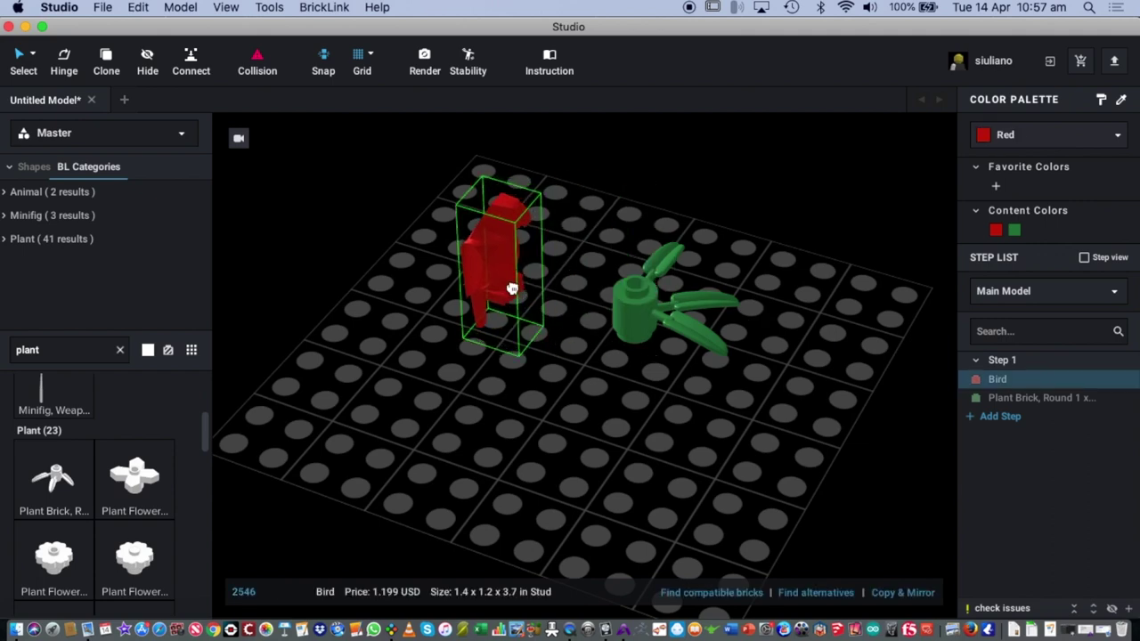
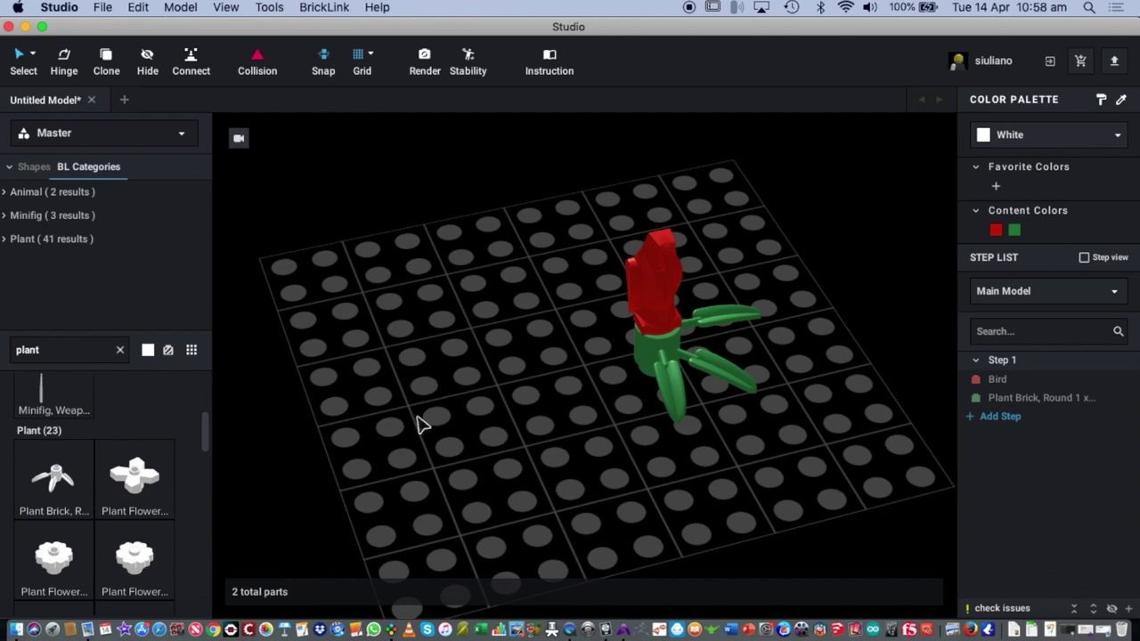
Step: Copy the red bird and paste one duplicate onto the empty grid area beside the plant
{"action": "right_click_drag", "start_coordinate": [534, 414], "coordinate": [801, 411]}
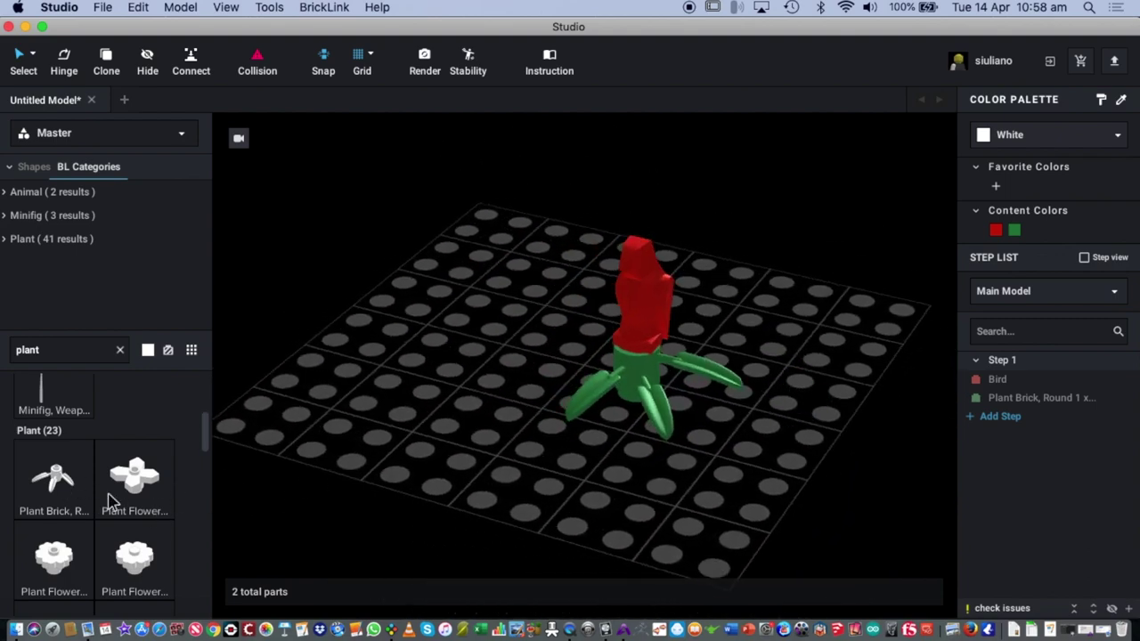
{"action": "right_click_drag", "start_coordinate": [714, 466], "coordinate": [743, 463]}
{"action": "left_click", "coordinate": [672, 347]}
{"action": "left_click", "coordinate": [664, 309]}
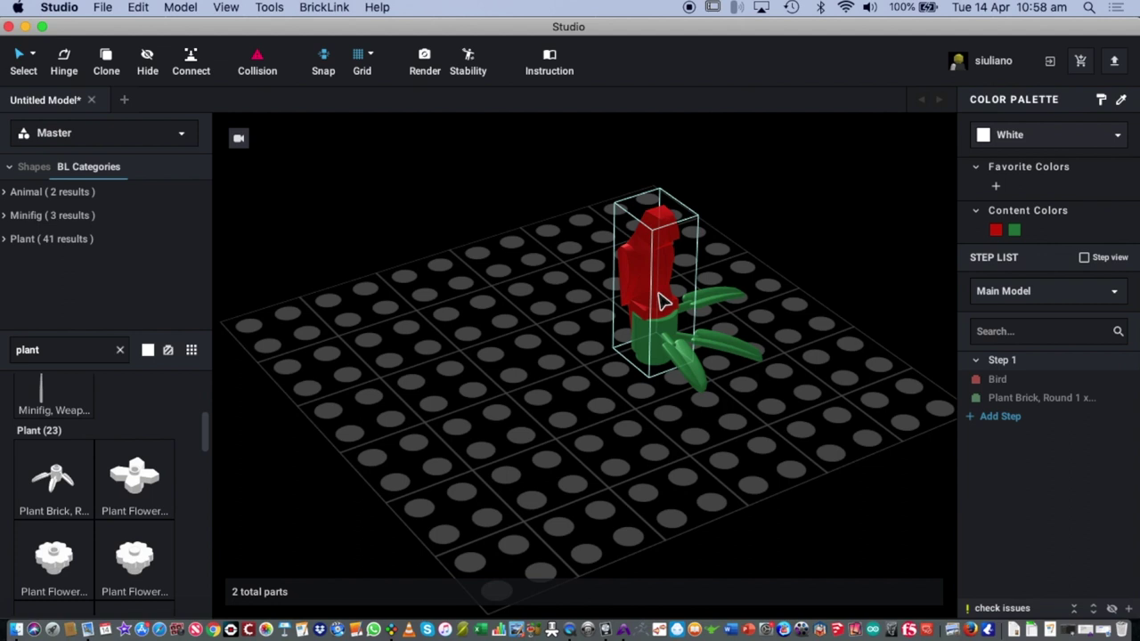
{"action": "left_click", "coordinate": [664, 303]}
{"action": "right_click", "coordinate": [659, 280]}
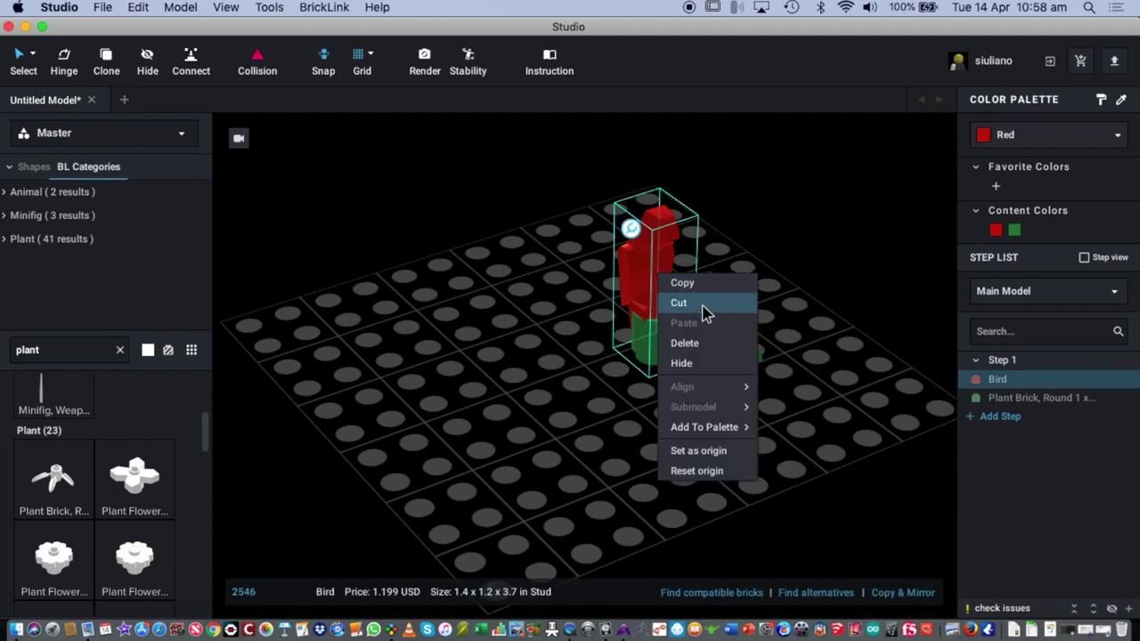
{"action": "left_click", "coordinate": [793, 258]}
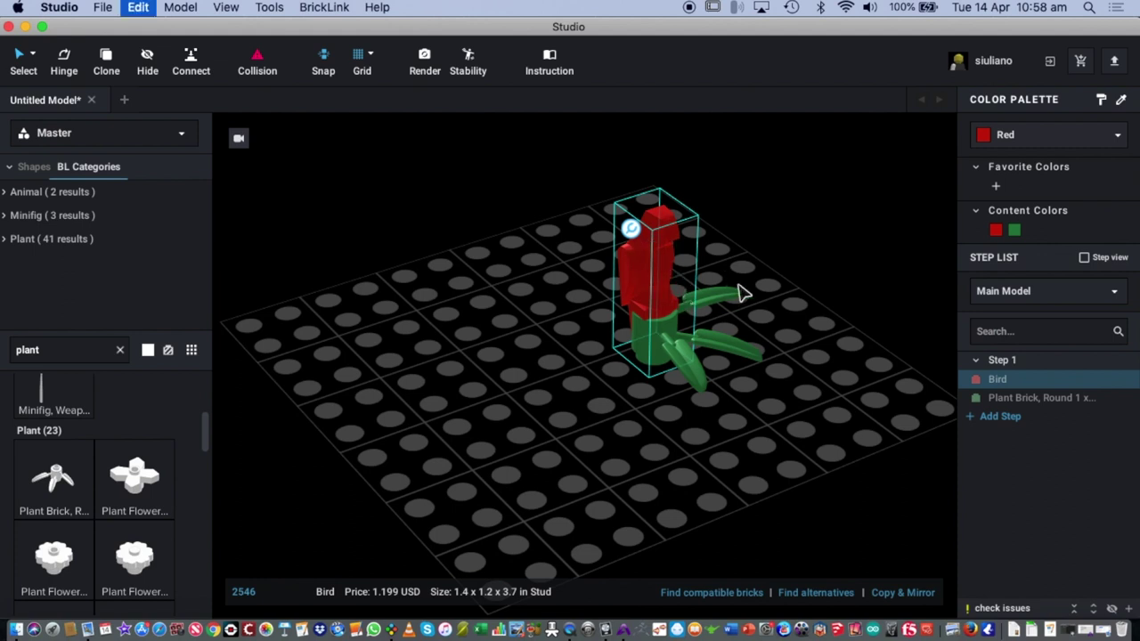
{"action": "key", "text": "super+v"}
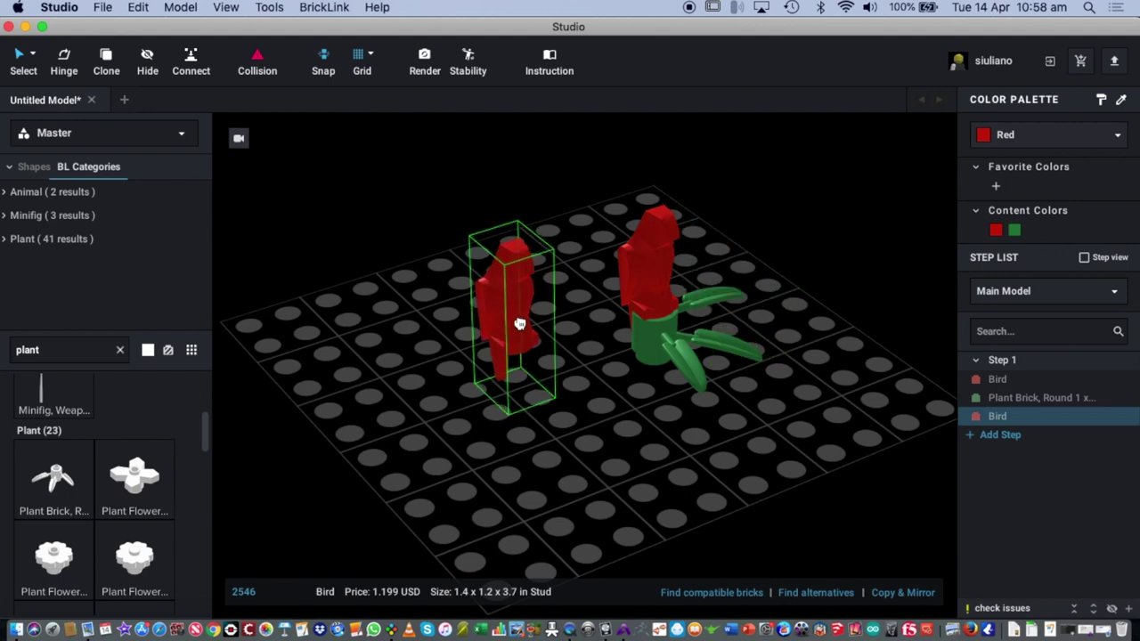
{"action": "left_click", "coordinate": [532, 330]}
Step: Paste six more copies of the red bird onto the grid around the plant
{"action": "key", "text": "super+v"}
{"action": "key", "text": "super+v"}
{"action": "key", "text": "super+v"}
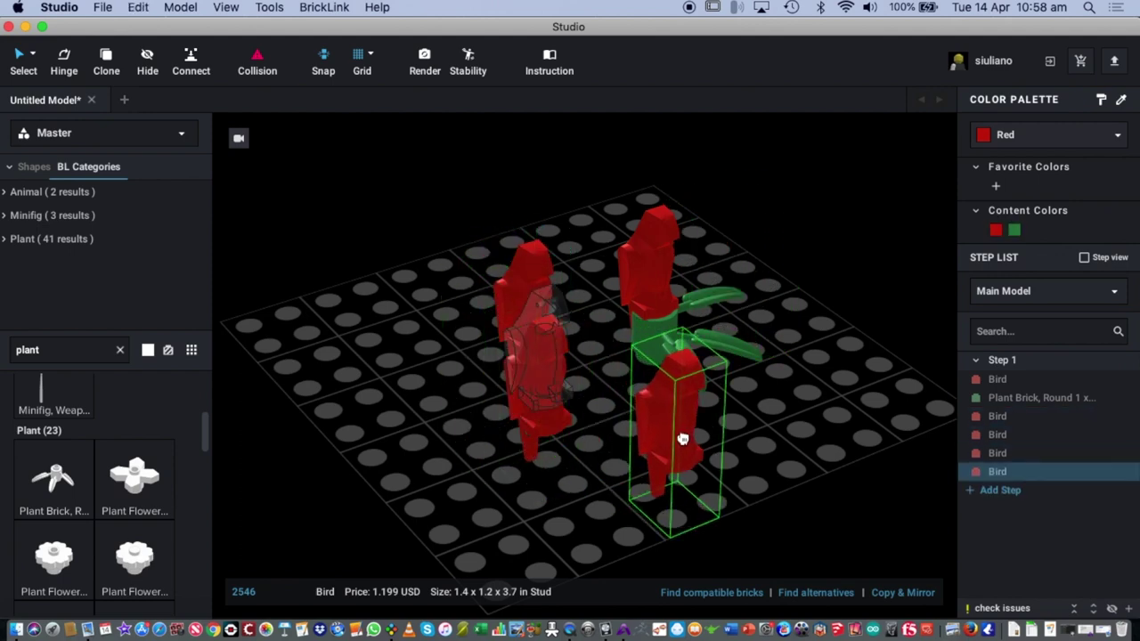
{"action": "key", "text": "super+v"}
{"action": "key", "text": "super+v"}
{"action": "key", "text": "super+v"}
{"action": "key", "text": "super+v"}
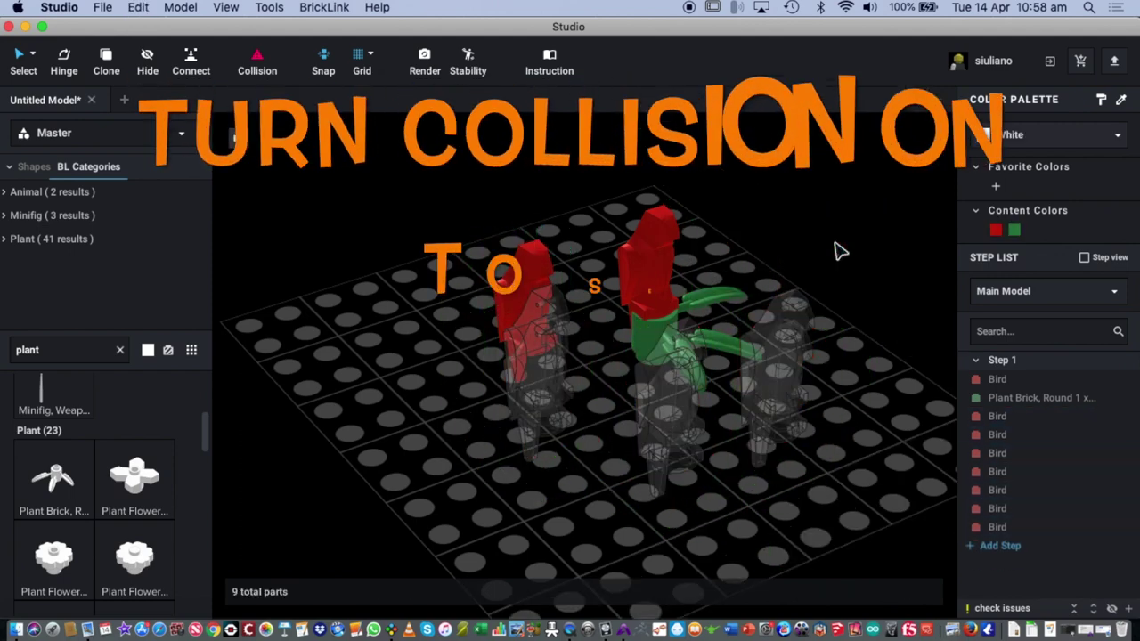
Step: Move the overlapping bird copies apart to free spots on the grid so that none of them collide
{"action": "right_click_drag", "start_coordinate": [821, 287], "coordinate": [772, 307]}
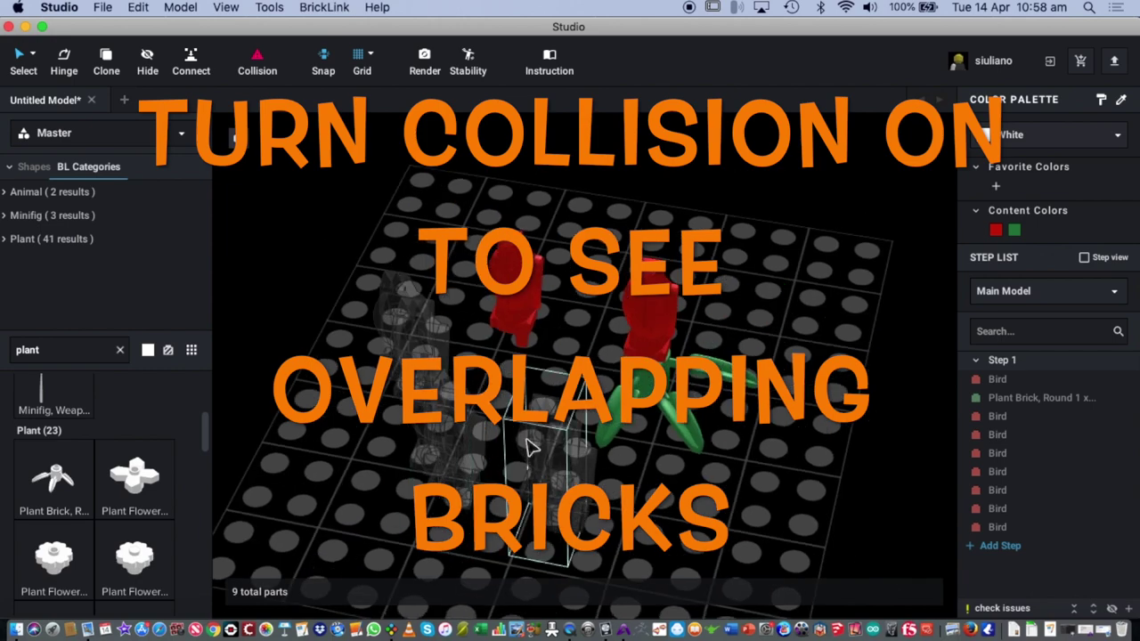
{"action": "left_click_drag", "start_coordinate": [534, 458], "coordinate": [793, 300]}
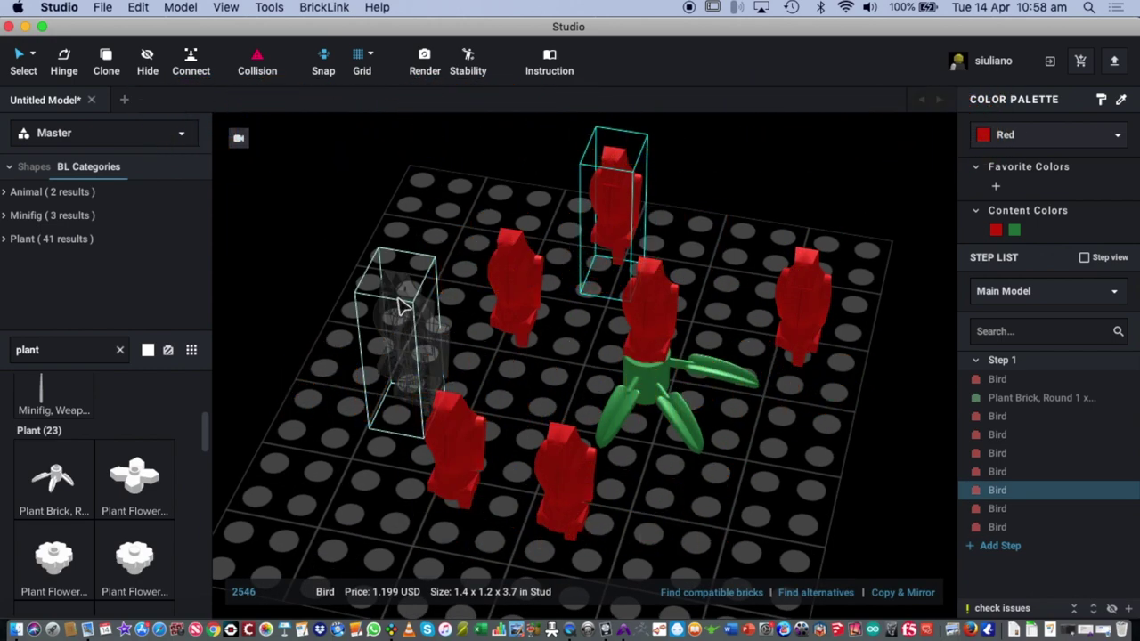
{"action": "left_click_drag", "start_coordinate": [399, 305], "coordinate": [401, 193]}
{"action": "right_click_drag", "start_coordinate": [517, 344], "coordinate": [536, 385]}
Step: Recolor the first pasted bird, near the middle of the group, with the solid color Dark Blue-Violet
{"action": "left_click", "coordinate": [533, 378]}
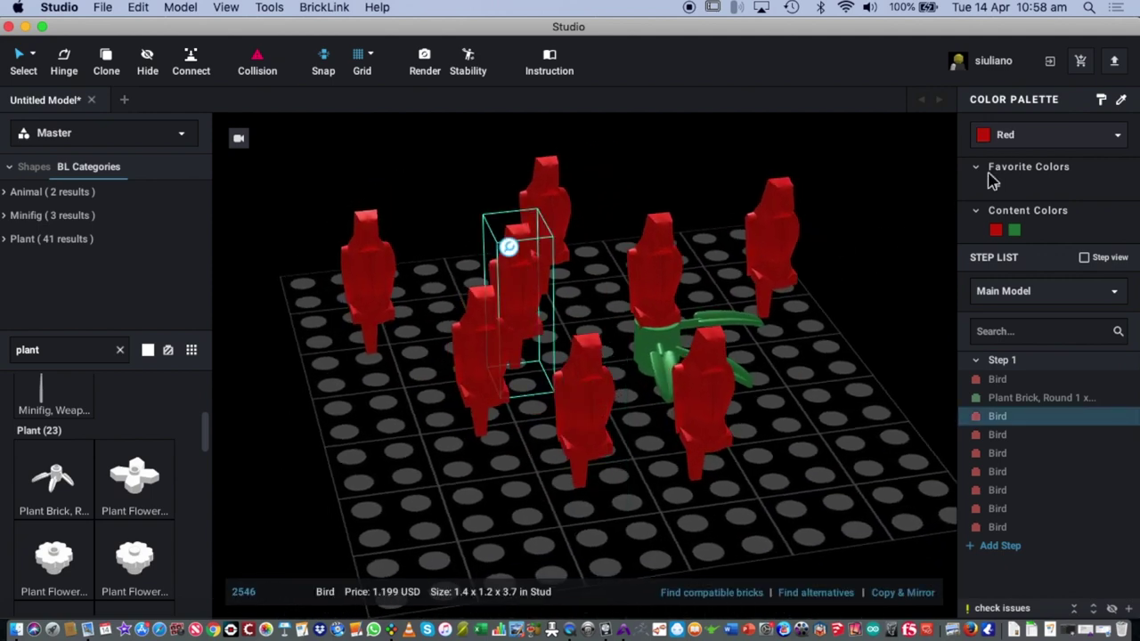
{"action": "left_click", "coordinate": [1053, 145]}
{"action": "scroll", "coordinate": [979, 285], "scroll_direction": "down", "scroll_amount": 5}
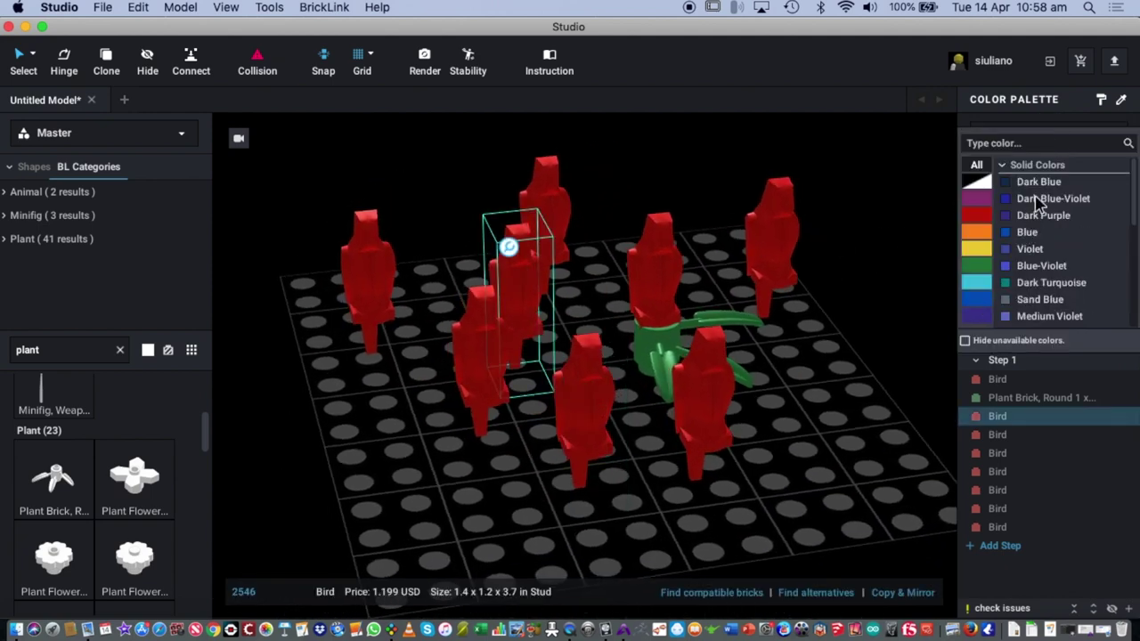
{"action": "left_click", "coordinate": [1015, 199]}
Step: Recolor the bird standing directly in front of the plant with the solid color Dark Orange and deselect it
{"action": "left_click", "coordinate": [748, 411]}
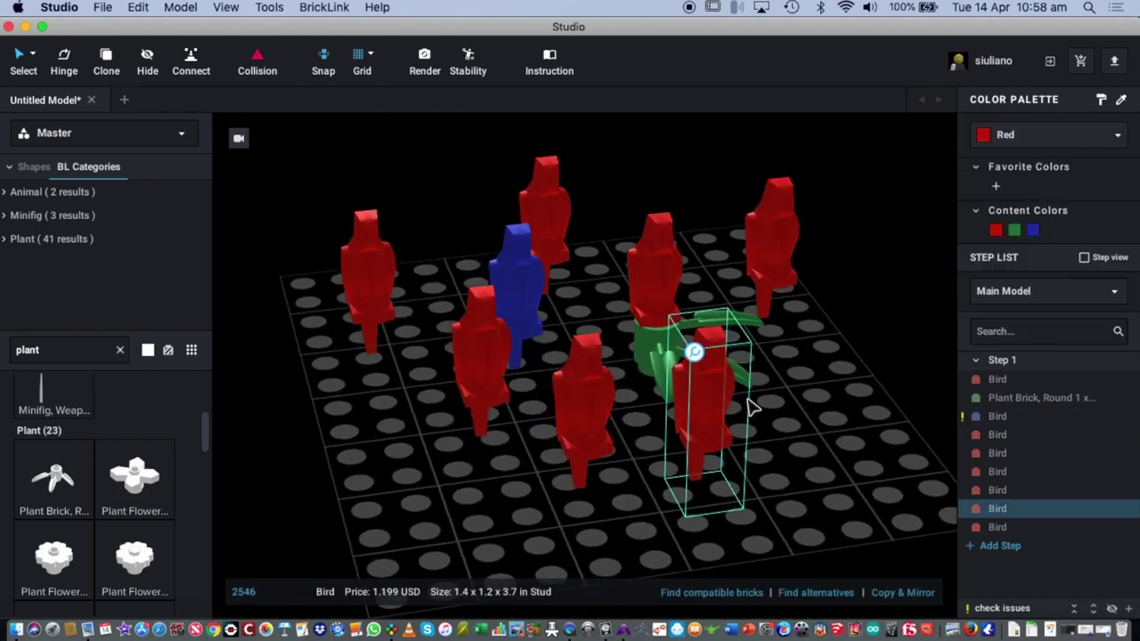
{"action": "left_click", "coordinate": [1003, 143]}
{"action": "left_click", "coordinate": [975, 234]}
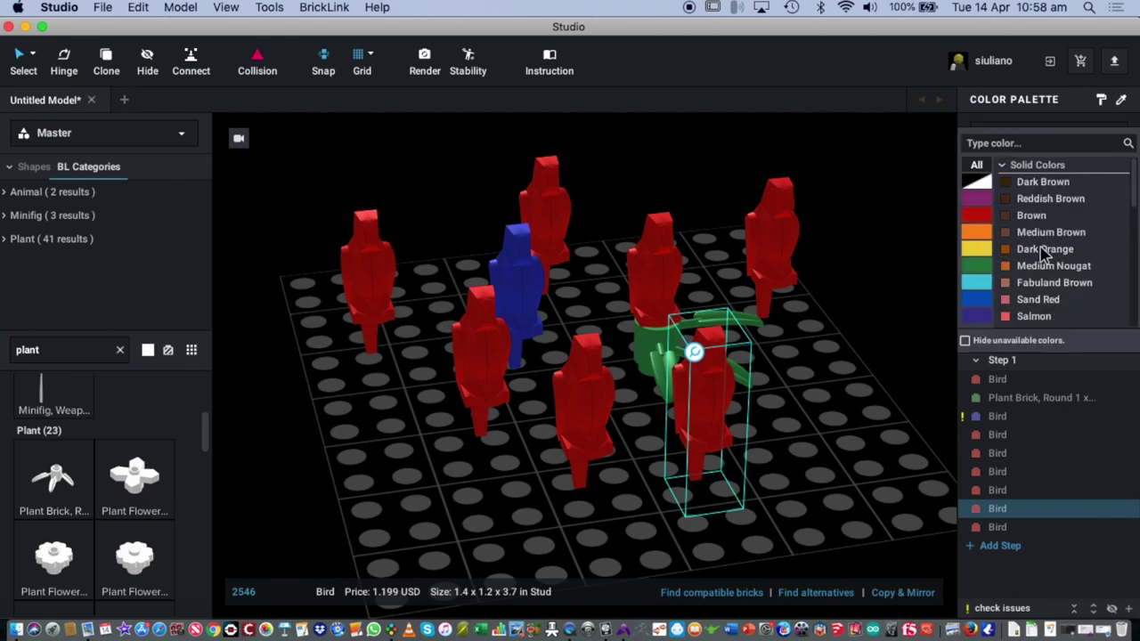
{"action": "left_click", "coordinate": [1044, 248]}
{"action": "left_click", "coordinate": [840, 381]}
{"action": "right_click_drag", "start_coordinate": [839, 381], "coordinate": [532, 382]}
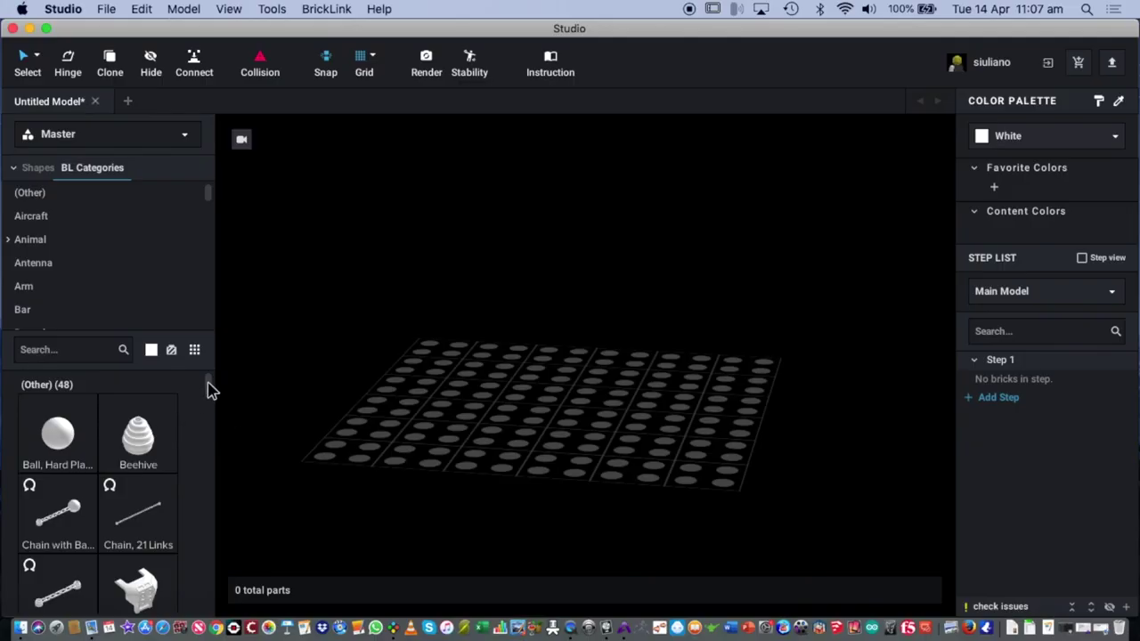
Step: Browse the parts library through the baseplates and examine the available Baseplate, Road 32 x 32 patterns
{"action": "left_click_drag", "start_coordinate": [208, 382], "coordinate": [207, 398]}
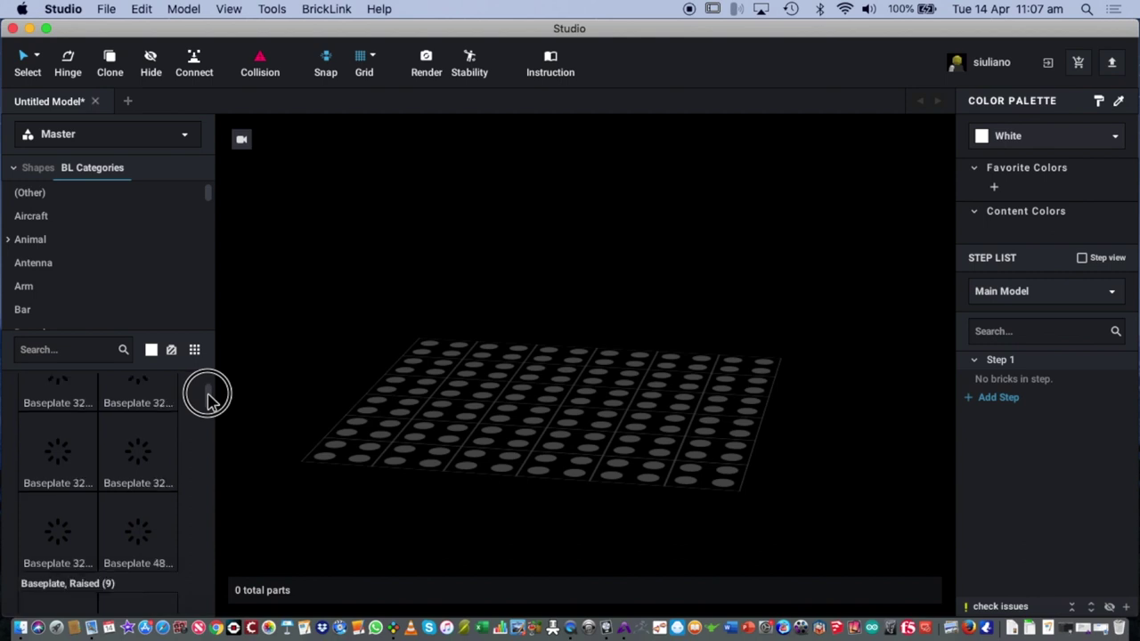
{"action": "scroll", "coordinate": [180, 451], "scroll_direction": "down", "scroll_amount": 3}
{"action": "scroll", "coordinate": [173, 456], "scroll_direction": "down", "scroll_amount": 10}
{"action": "scroll", "coordinate": [173, 456], "scroll_direction": "down", "scroll_amount": 10}
{"action": "scroll", "coordinate": [174, 456], "scroll_direction": "down", "scroll_amount": 10}
{"action": "scroll", "coordinate": [173, 456], "scroll_direction": "down", "scroll_amount": 8}
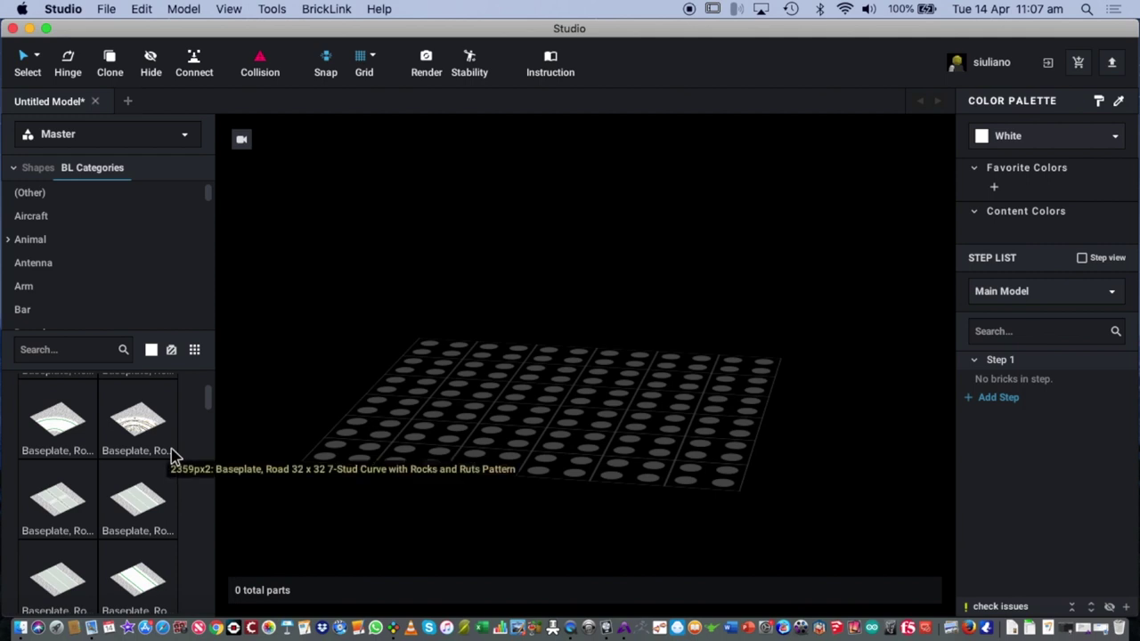
{"action": "scroll", "coordinate": [173, 456], "scroll_direction": "down", "scroll_amount": 3}
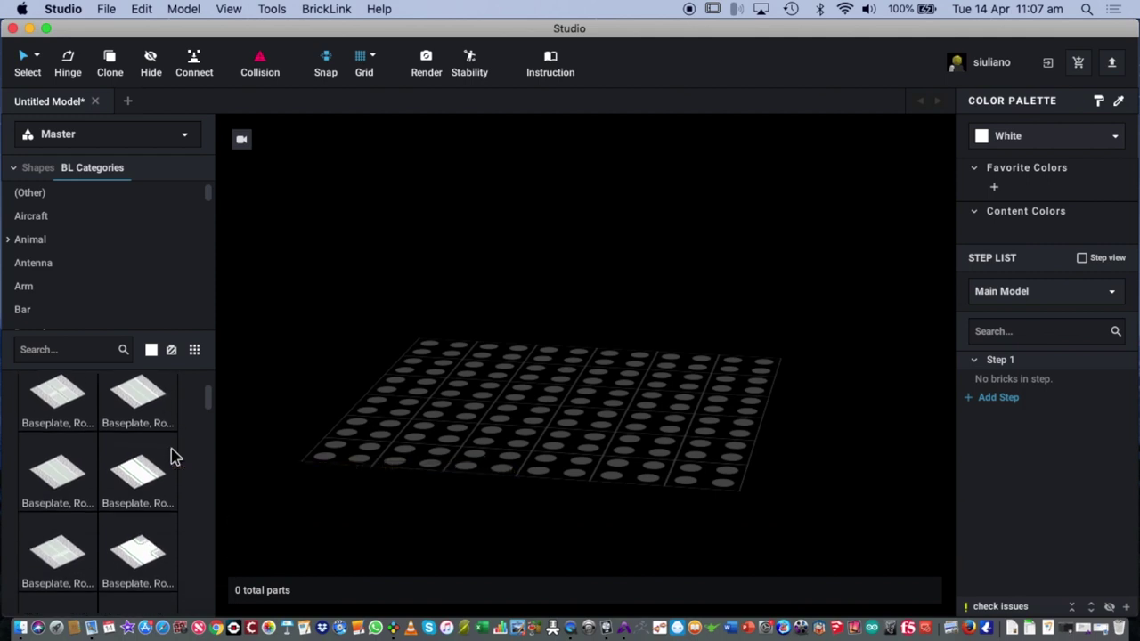
{"action": "scroll", "coordinate": [173, 456], "scroll_direction": "down", "scroll_amount": 3}
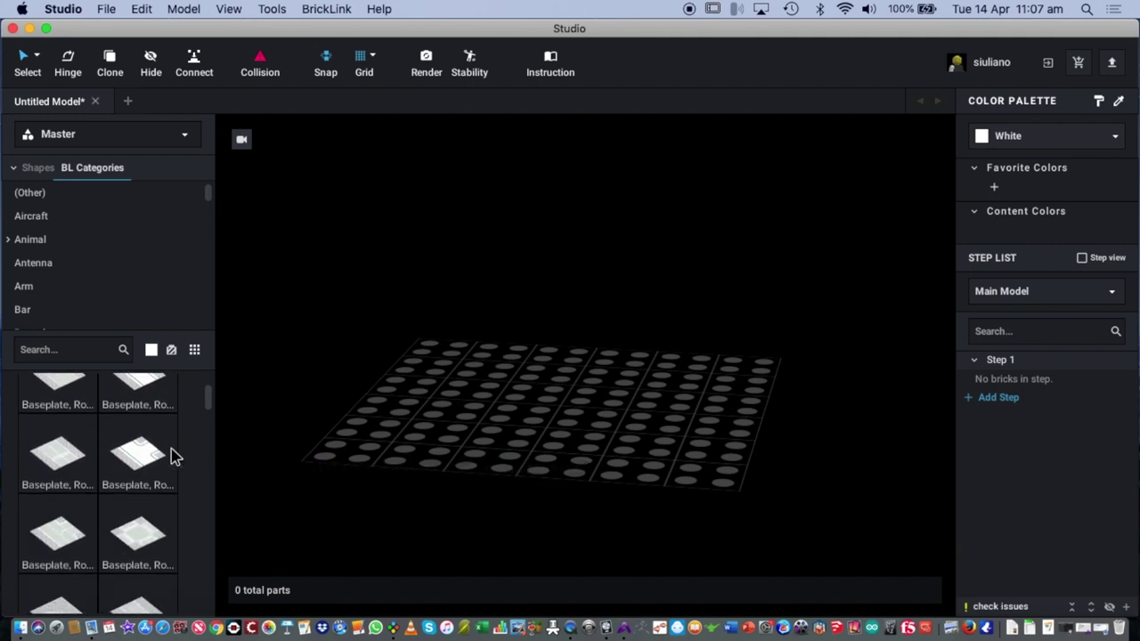
{"action": "scroll", "coordinate": [174, 456], "scroll_direction": "down", "scroll_amount": 3}
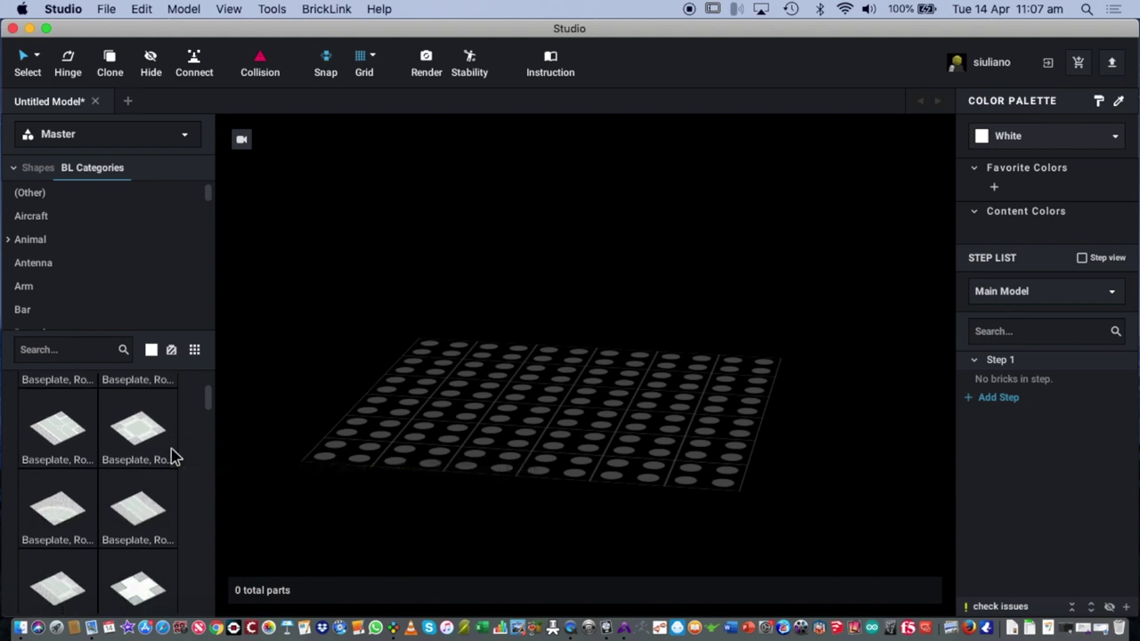
{"action": "scroll", "coordinate": [173, 456], "scroll_direction": "up", "scroll_amount": 5}
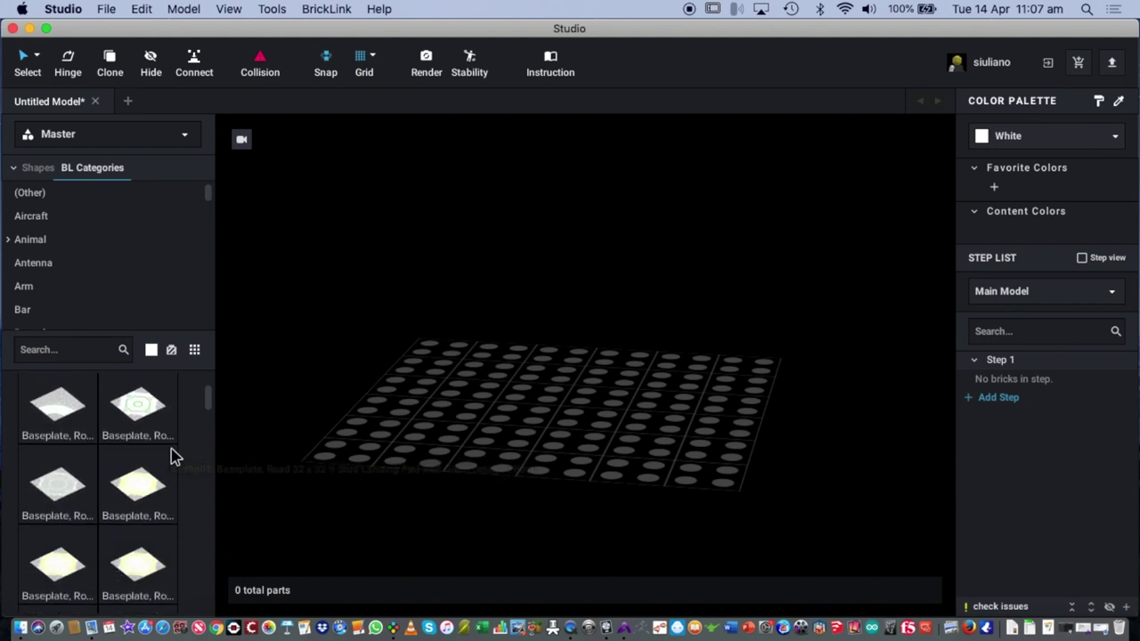
{"action": "scroll", "coordinate": [178, 460], "scroll_direction": "up", "scroll_amount": 5}
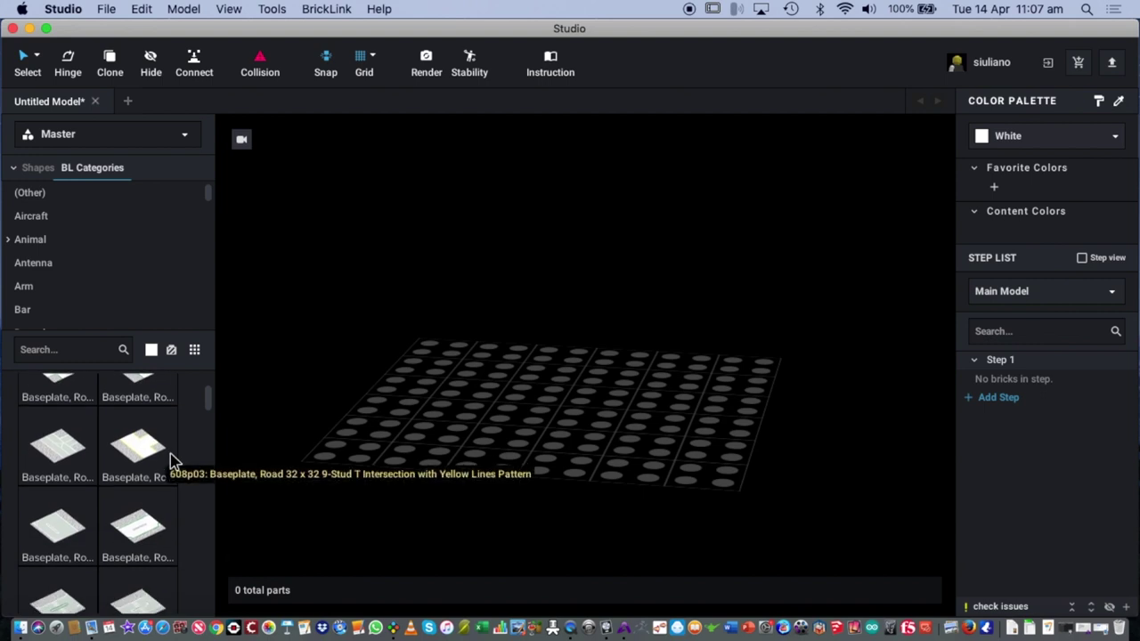
Step: Search the parts for "brick 2 x 2" and place a white Brick 2 x 2 near the middle of the empty grid
{"action": "right_click_drag", "start_coordinate": [476, 451], "coordinate": [481, 454]}
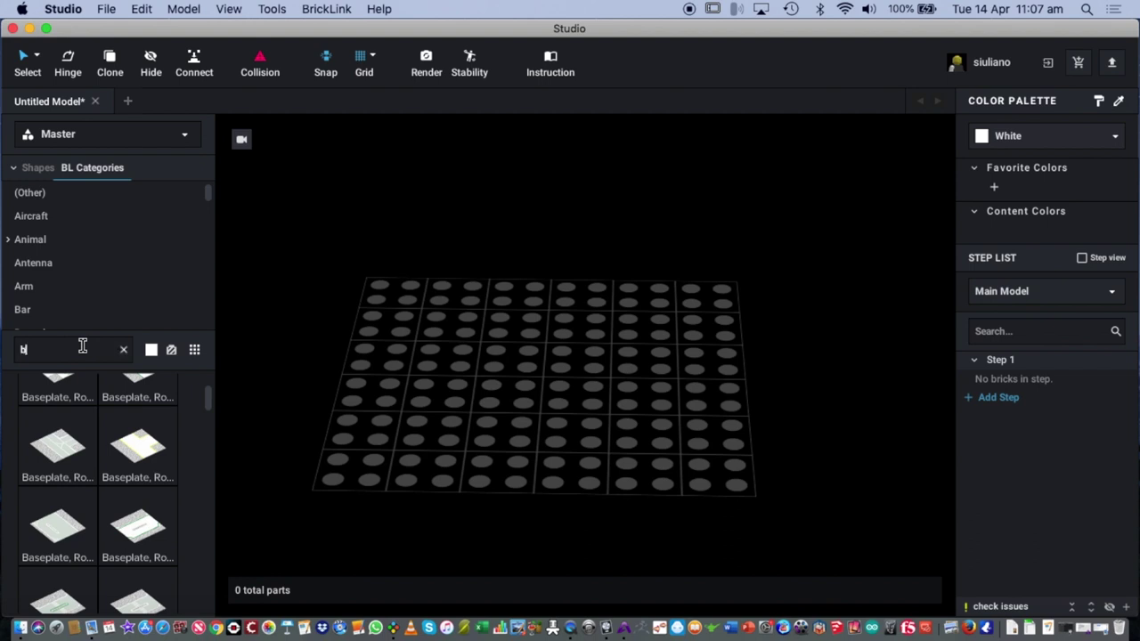
{"action": "type", "text": "rick 2 x 2"}
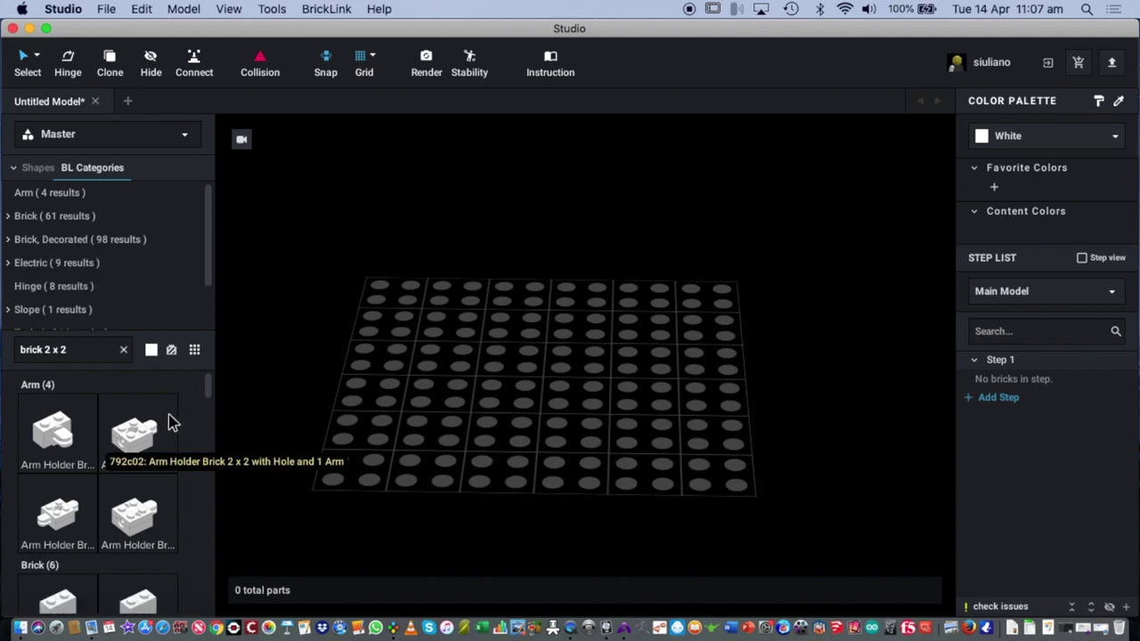
{"action": "left_click_drag", "start_coordinate": [206, 395], "coordinate": [206, 402]}
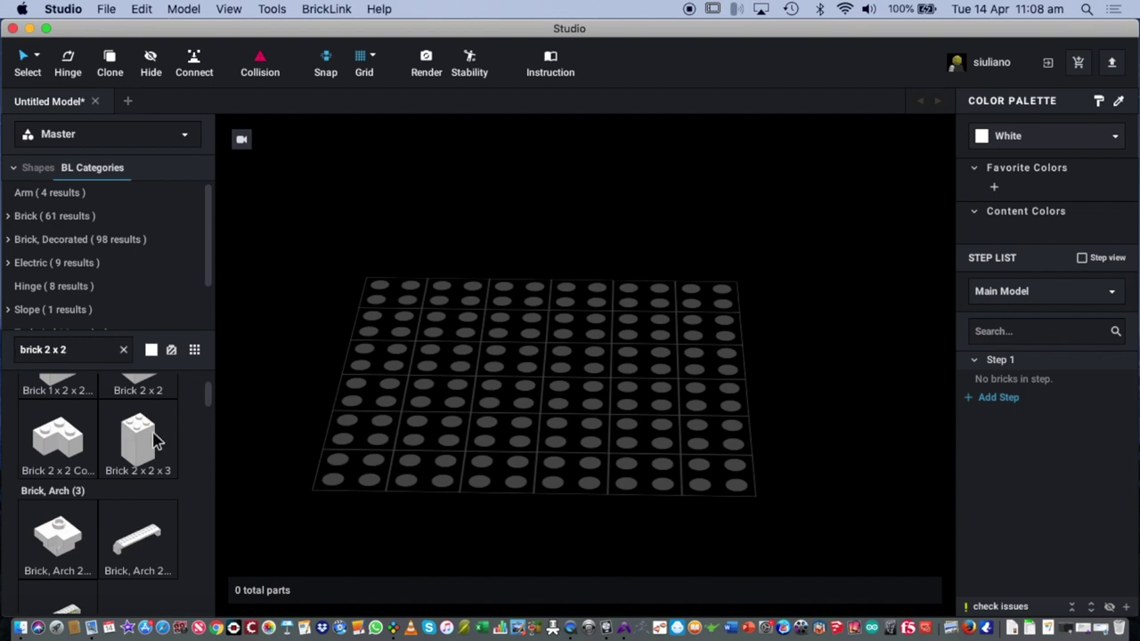
{"action": "mouse_move", "coordinate": [206, 395]}
{"action": "left_mouse_down"}
{"action": "mouse_move", "coordinate": [204, 407]}
{"action": "mouse_move", "coordinate": [200, 381]}
{"action": "mouse_move", "coordinate": [202, 394]}
{"action": "left_mouse_up"}
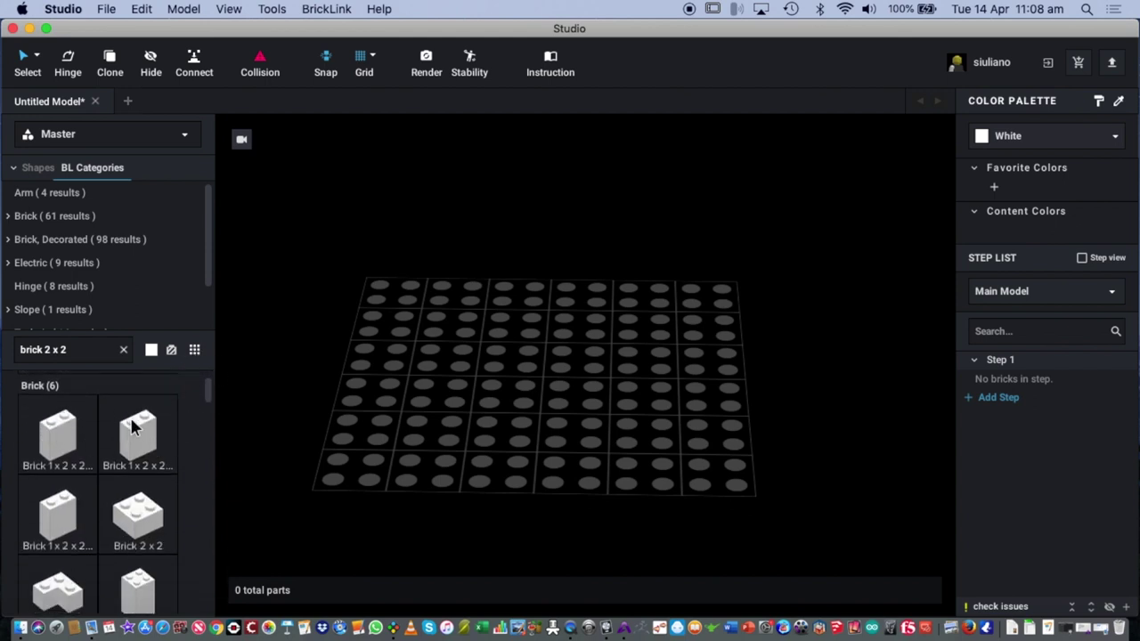
{"action": "scroll", "coordinate": [150, 517], "scroll_direction": "down", "scroll_amount": 2}
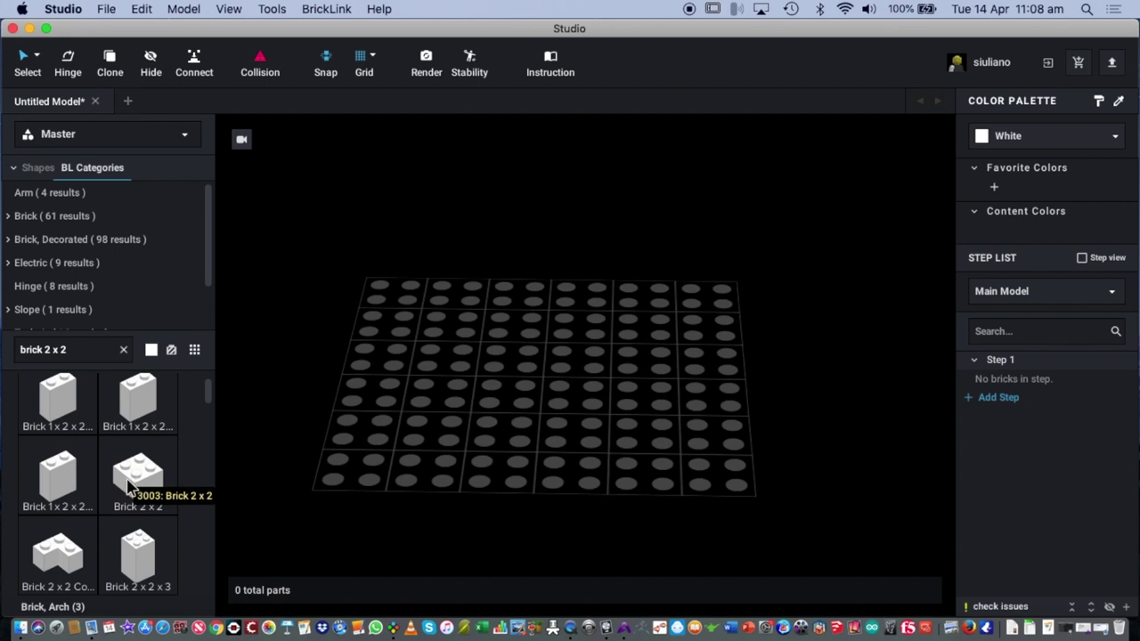
{"action": "left_click_drag", "start_coordinate": [138, 481], "coordinate": [511, 372]}
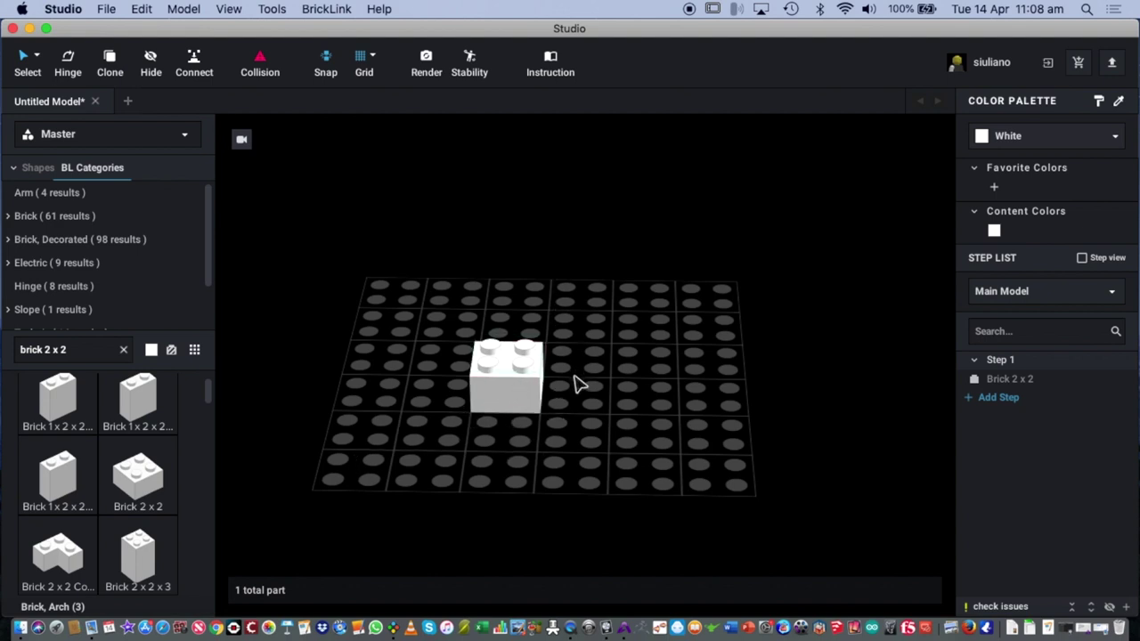
Step: Search the parts for "brick 2 x 2 x 3" and place a white Brick 2 x 2 x 3 beside the Brick 2 x 2
{"action": "left_click", "coordinate": [96, 349]}
{"action": "key", "text": "Return"}
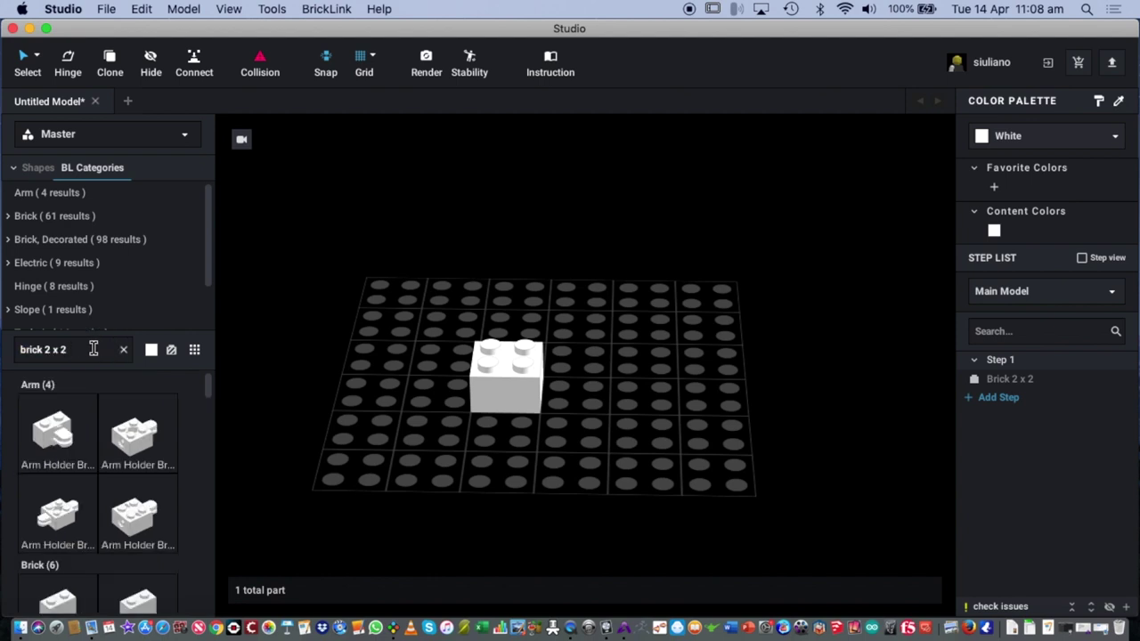
{"action": "type", "text": "3"}
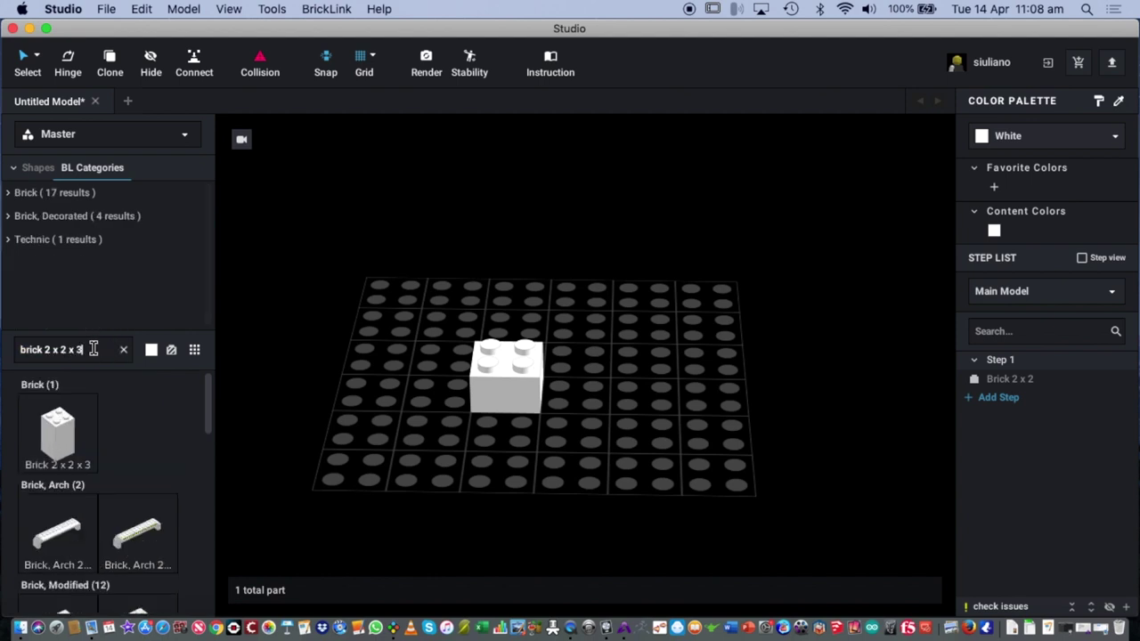
{"action": "left_click_drag", "start_coordinate": [58, 452], "coordinate": [610, 285]}
Step: Copy the Brick 2 x 2 and stack two copies on top of it, making a tower of three bricks
{"action": "right_click_drag", "start_coordinate": [674, 414], "coordinate": [501, 400]}
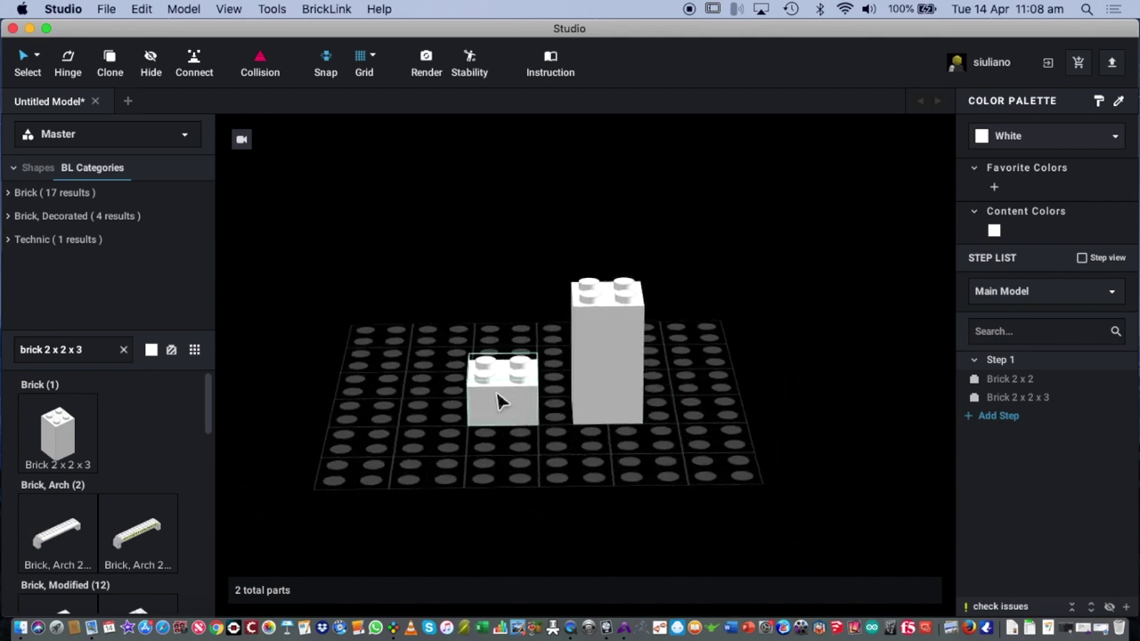
{"action": "key", "text": "super+c"}
{"action": "key", "text": "super+v"}
{"action": "left_click", "coordinate": [511, 359]}
{"action": "key", "text": "super+v"}
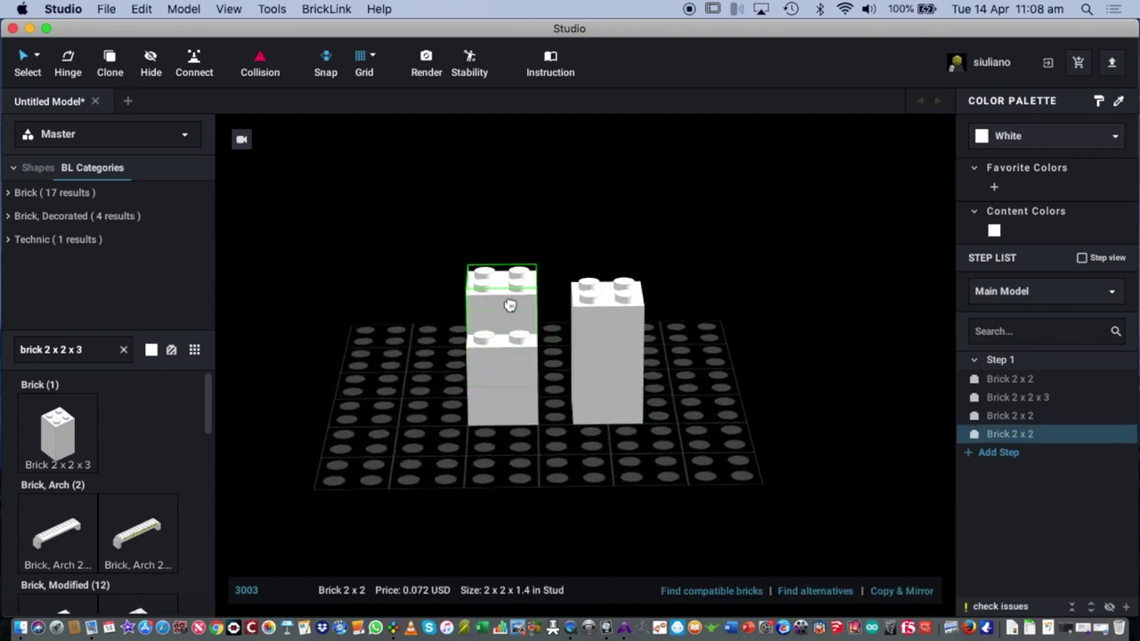
Step: Search the parts for "plate 2 x 2" and place a white Plate 2 x 2 in front of the three-brick tower
{"action": "right_click_drag", "start_coordinate": [721, 454], "coordinate": [695, 450]}
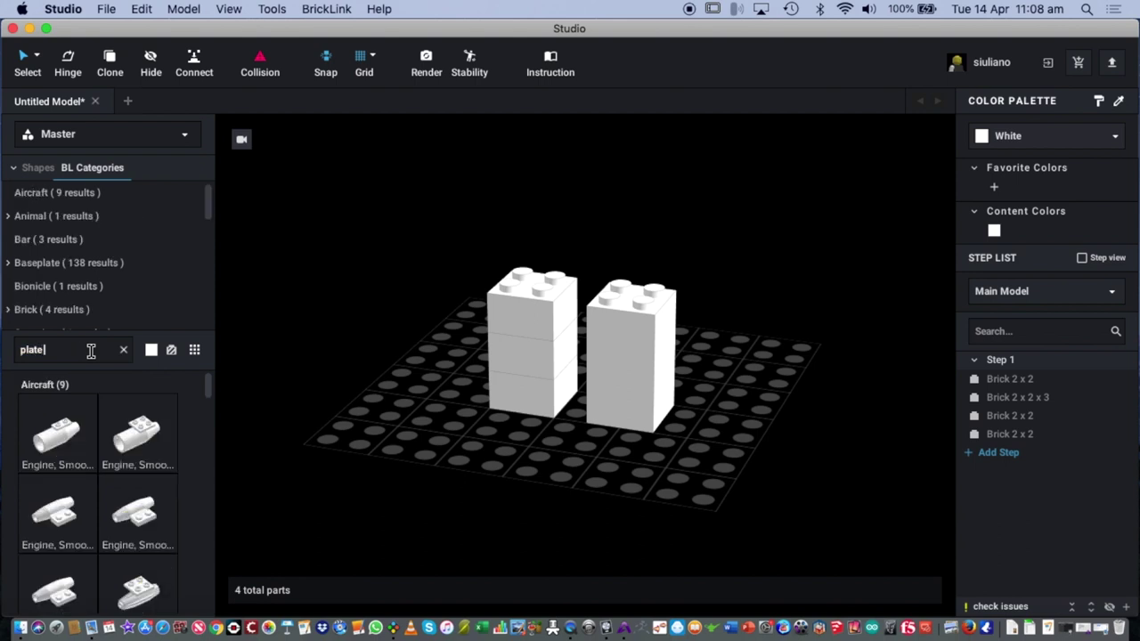
{"action": "type", "text": "2 x 2"}
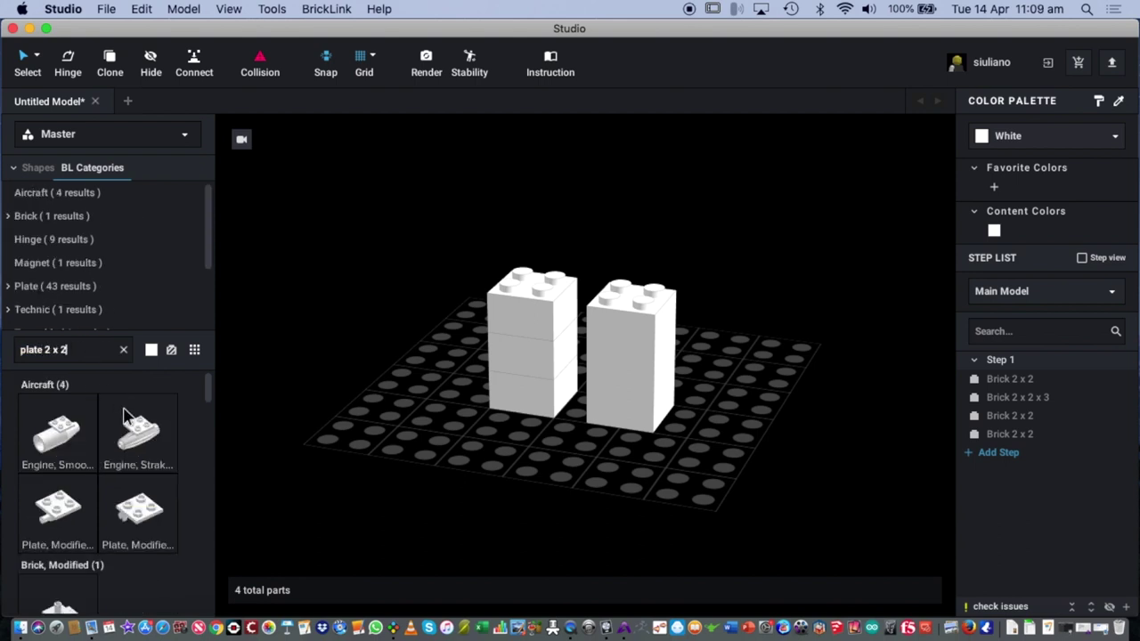
{"action": "scroll", "coordinate": [143, 447], "scroll_direction": "down", "scroll_amount": 8}
{"action": "scroll", "coordinate": [142, 453], "scroll_direction": "down", "scroll_amount": 8}
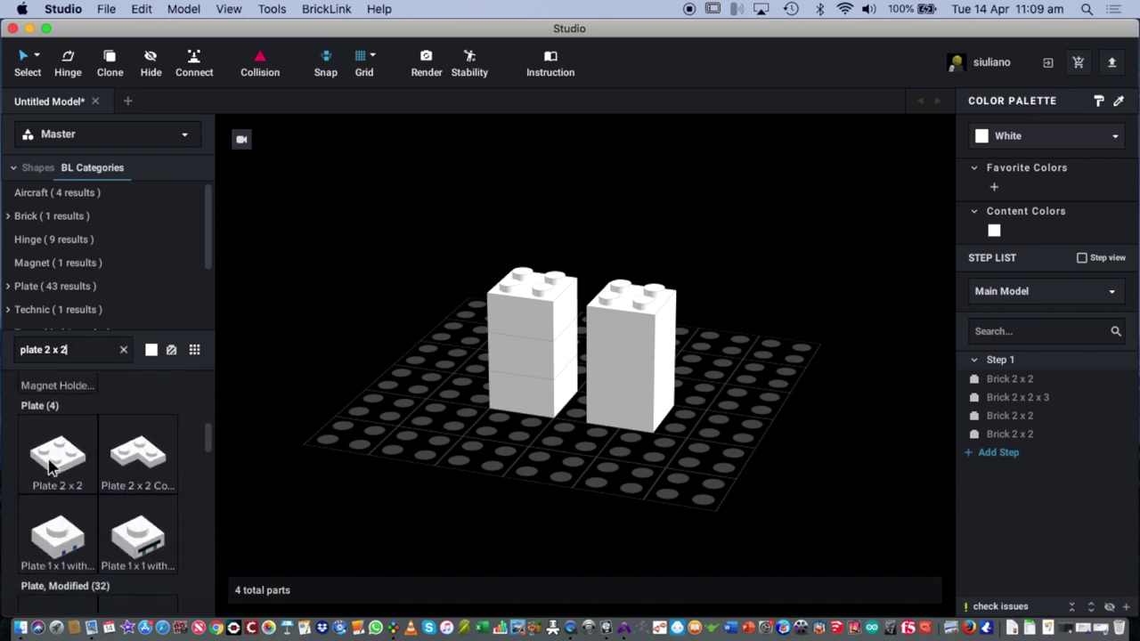
{"action": "left_click_drag", "start_coordinate": [59, 470], "coordinate": [486, 452]}
Step: Search the parts for "tile 2 x 2" and place a Tile 2 x 2 with Groove beside the plate
{"action": "right_click_drag", "start_coordinate": [486, 453], "coordinate": [524, 478]}
{"action": "right_click_drag", "start_coordinate": [588, 476], "coordinate": [566, 495]}
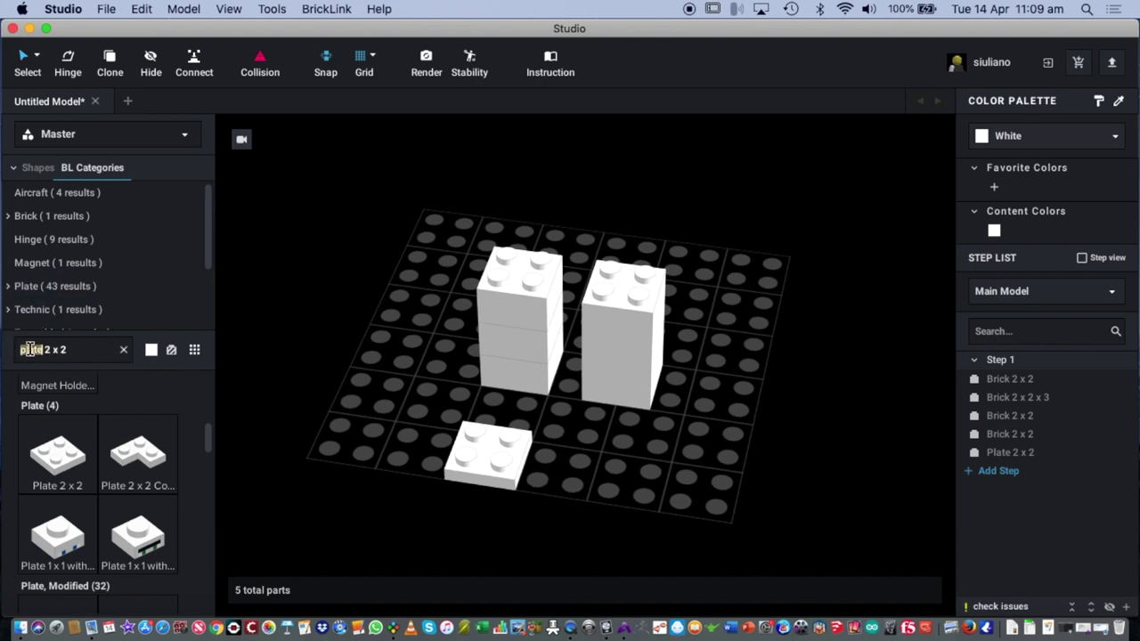
{"action": "type", "text": "le"}
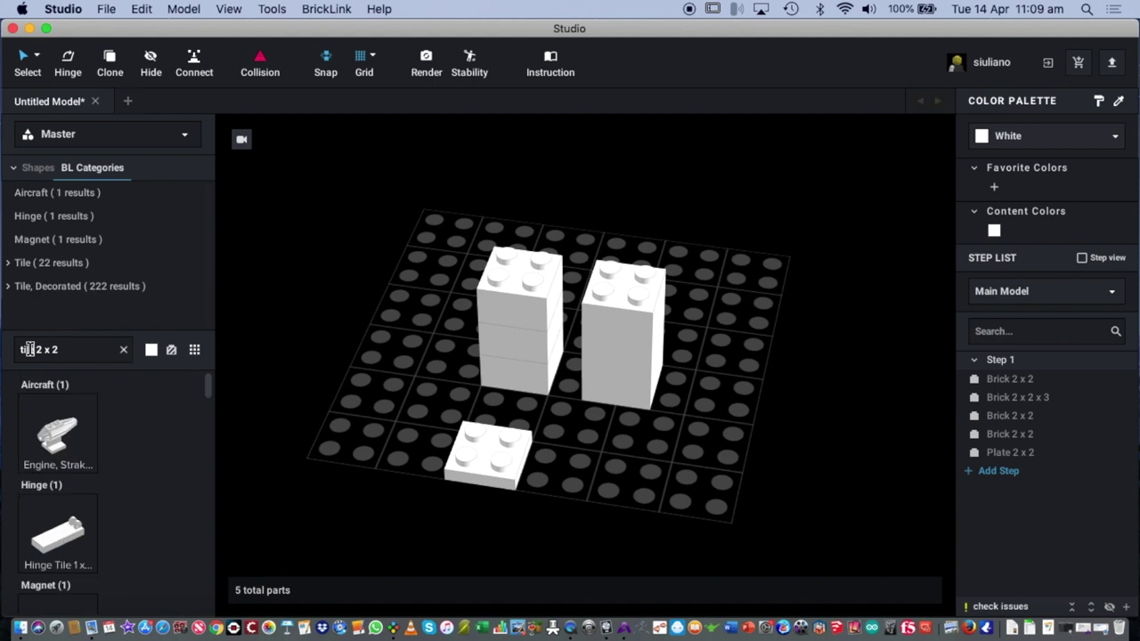
{"action": "scroll", "coordinate": [143, 451], "scroll_direction": "down", "scroll_amount": 12}
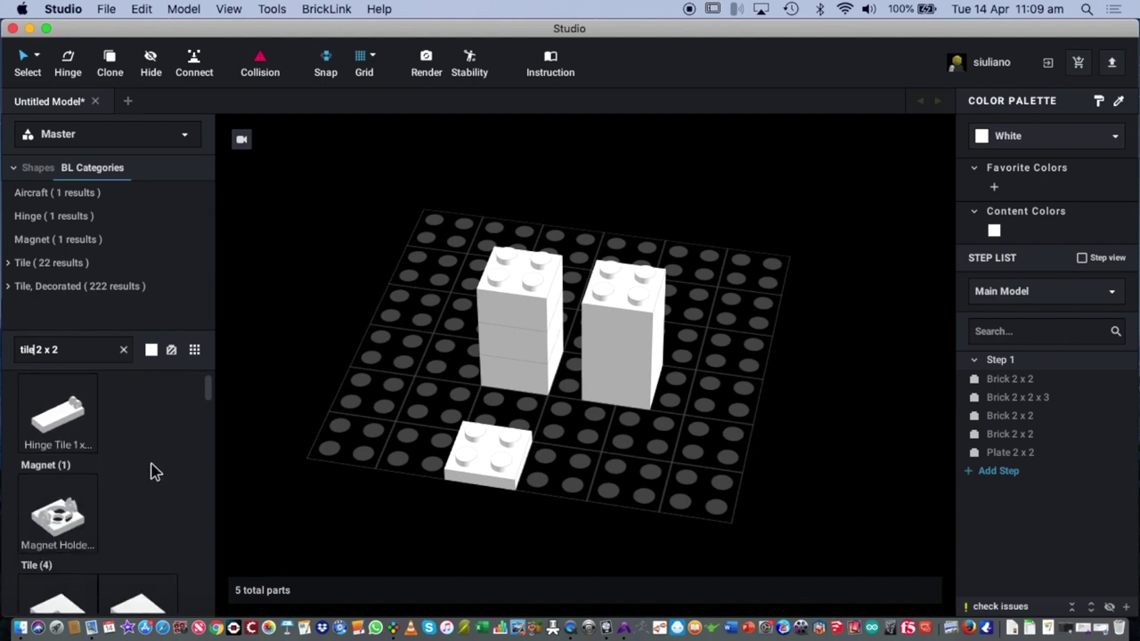
{"action": "scroll", "coordinate": [151, 470], "scroll_direction": "up", "scroll_amount": 5}
{"action": "left_click_drag", "start_coordinate": [135, 443], "coordinate": [602, 472]}
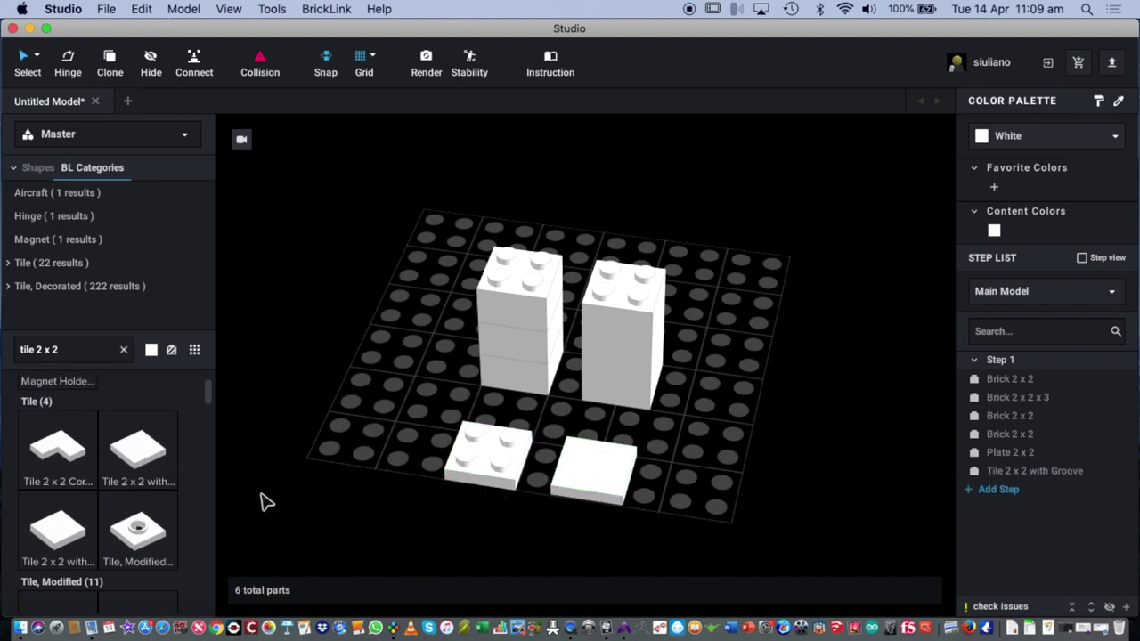
Step: Place a Tile, Modified 2 x 2 Corner with Cut Corner - Facet beside the square tile and select it
{"action": "scroll", "coordinate": [138, 485], "scroll_direction": "down", "scroll_amount": 7}
{"action": "scroll", "coordinate": [138, 485], "scroll_direction": "down", "scroll_amount": 4}
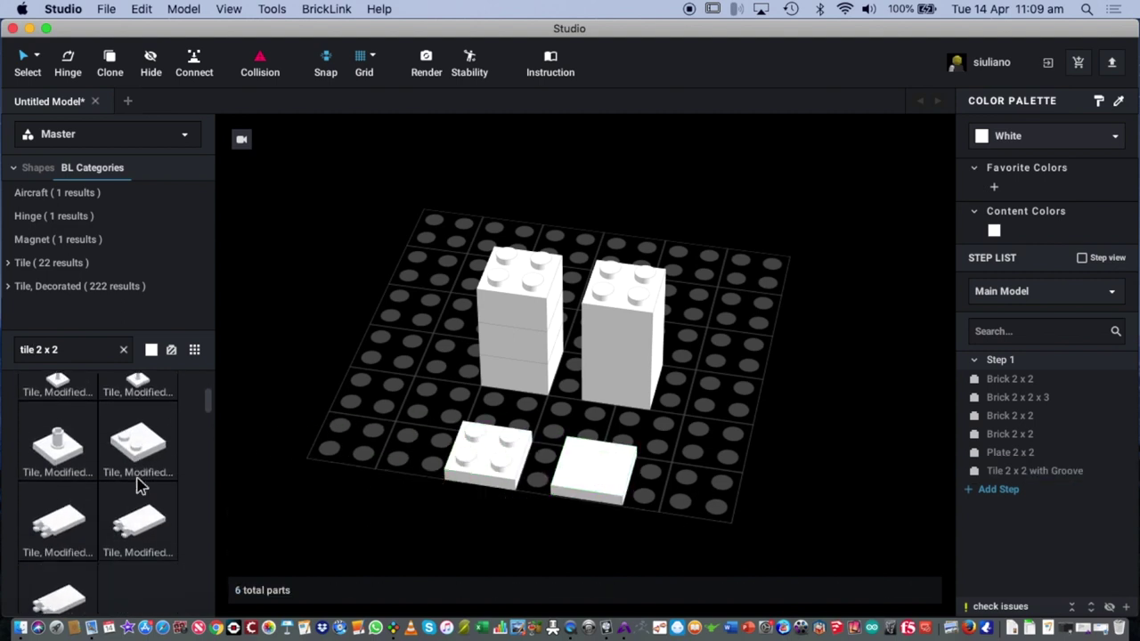
{"action": "scroll", "coordinate": [138, 486], "scroll_direction": "up", "scroll_amount": 3}
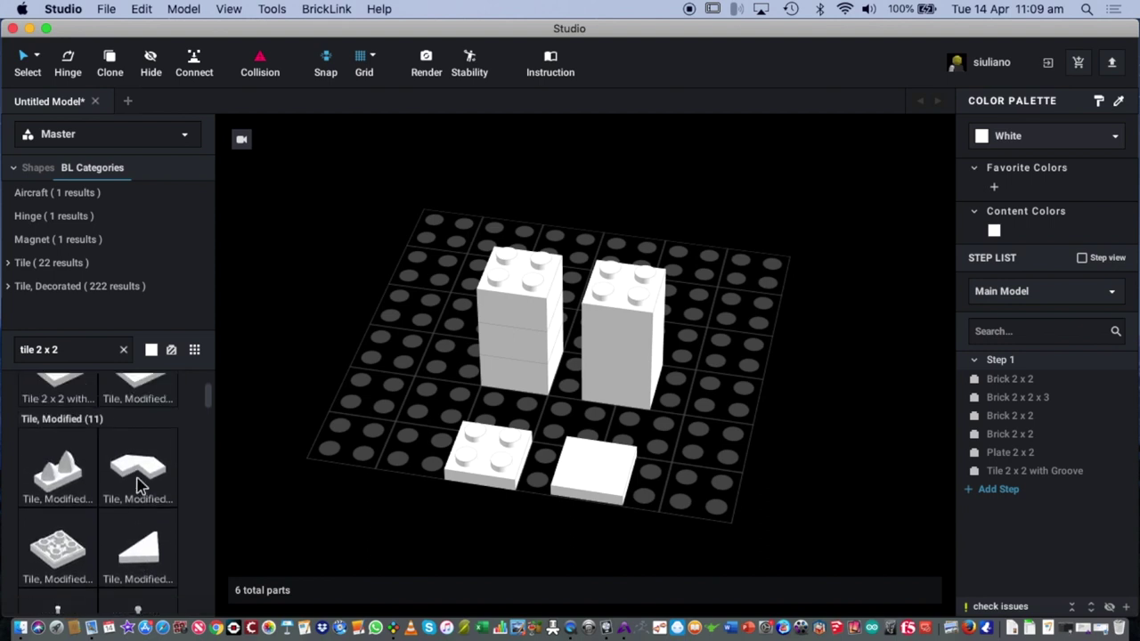
{"action": "left_click_drag", "start_coordinate": [147, 499], "coordinate": [748, 504]}
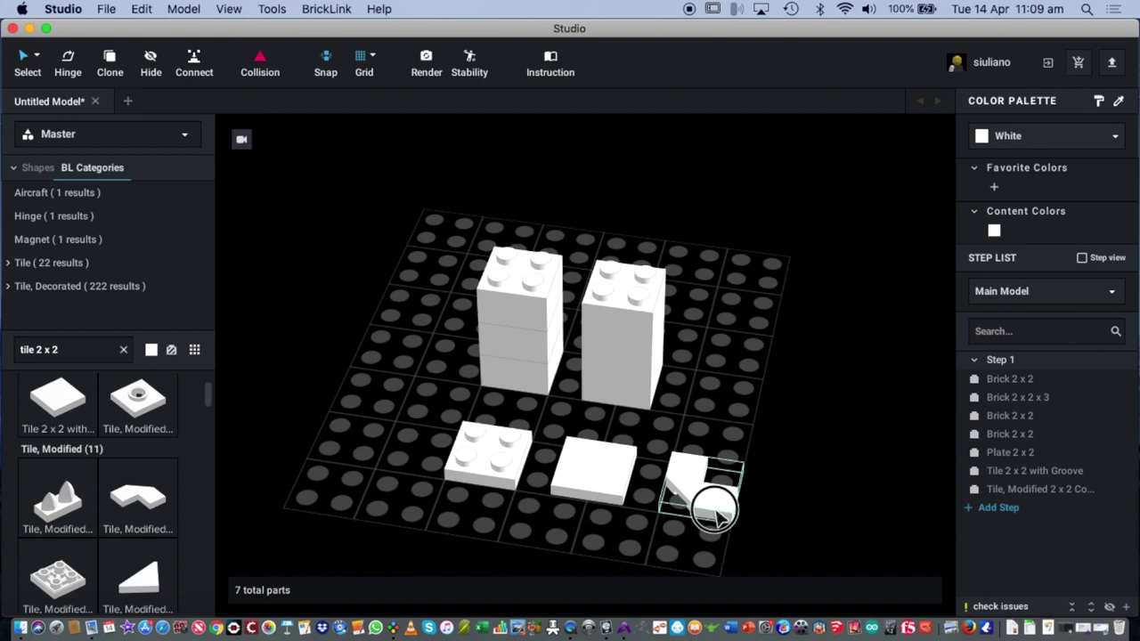
{"action": "left_click", "coordinate": [722, 523]}
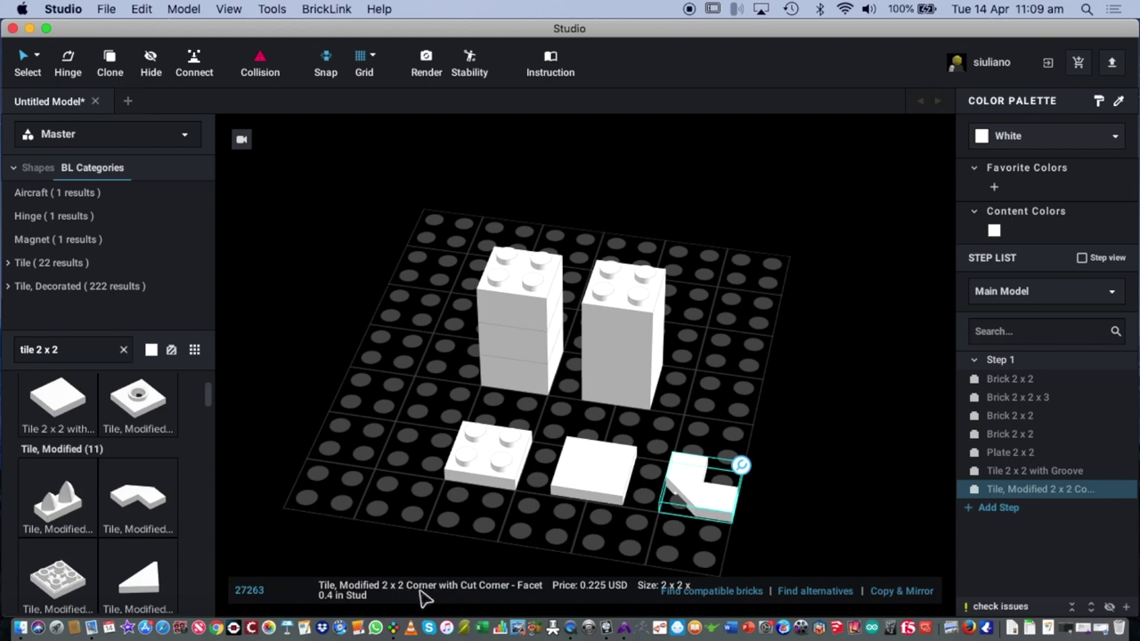
Step: Search the parts for "tile 2 x 2 corner" and place a round corner tile beside the cut-corner tile and a Tile 2 x 2 Corner behind it
{"action": "left_click", "coordinate": [75, 355]}
{"action": "left_click", "coordinate": [73, 347]}
{"action": "type", "text": "corner"}
{"action": "scroll", "coordinate": [98, 490], "scroll_direction": "down", "scroll_amount": 2}
{"action": "scroll", "coordinate": [89, 459], "scroll_direction": "up", "scroll_amount": 2}
{"action": "scroll", "coordinate": [92, 452], "scroll_direction": "down", "scroll_amount": 2}
{"action": "scroll", "coordinate": [90, 437], "scroll_direction": "up", "scroll_amount": 1}
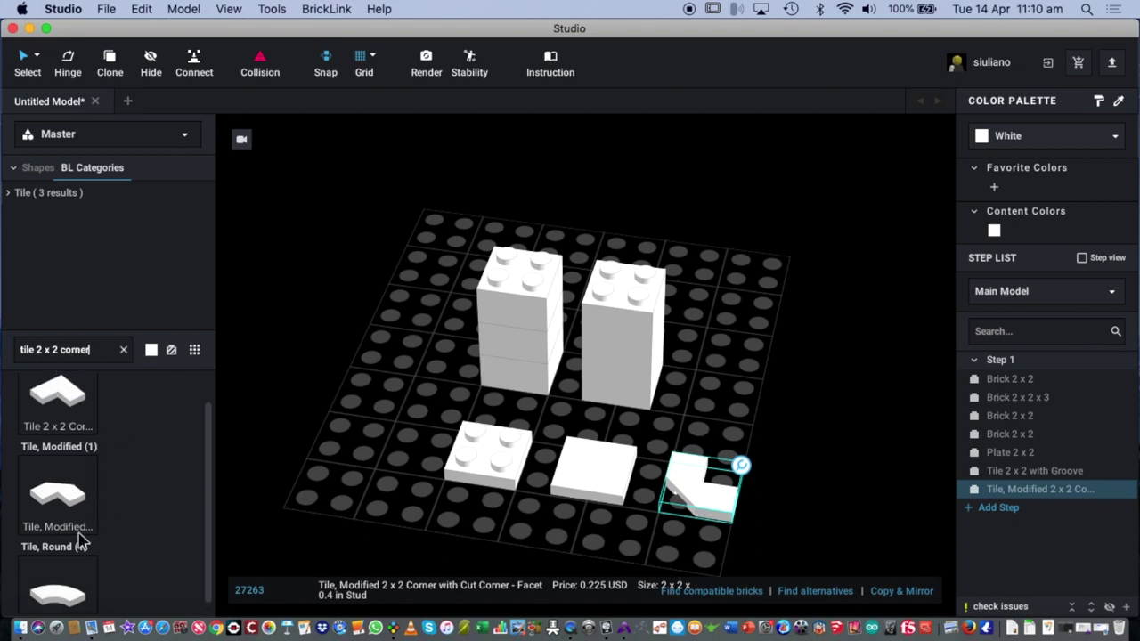
{"action": "left_click_drag", "start_coordinate": [71, 599], "coordinate": [810, 499]}
{"action": "left_click_drag", "start_coordinate": [58, 396], "coordinate": [710, 403]}
Step: Stack the Plate 2 x 2 and the square tile on top of the three-brick tower
{"action": "mouse_move", "coordinate": [796, 412]}
{"action": "right_mouse_down"}
{"action": "mouse_move", "coordinate": [810, 407]}
{"action": "mouse_move", "coordinate": [753, 397]}
{"action": "mouse_move", "coordinate": [801, 406]}
{"action": "right_mouse_up"}
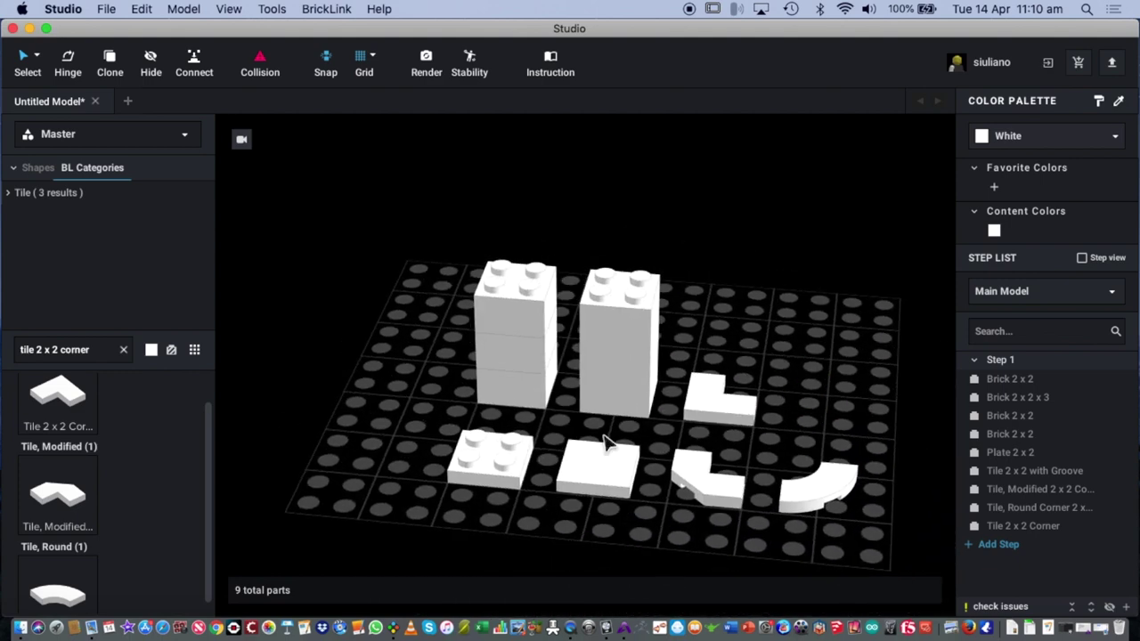
{"action": "left_click", "coordinate": [562, 419]}
{"action": "left_click_drag", "start_coordinate": [563, 419], "coordinate": [530, 269]}
{"action": "left_click_drag", "start_coordinate": [615, 453], "coordinate": [533, 258]}
{"action": "left_click", "coordinate": [769, 303]}
Step: Take the tower apart by moving the square tile behind the round corner tile and the plate and top brick to the front of the grid
{"action": "right_click_drag", "start_coordinate": [768, 303], "coordinate": [724, 326]}
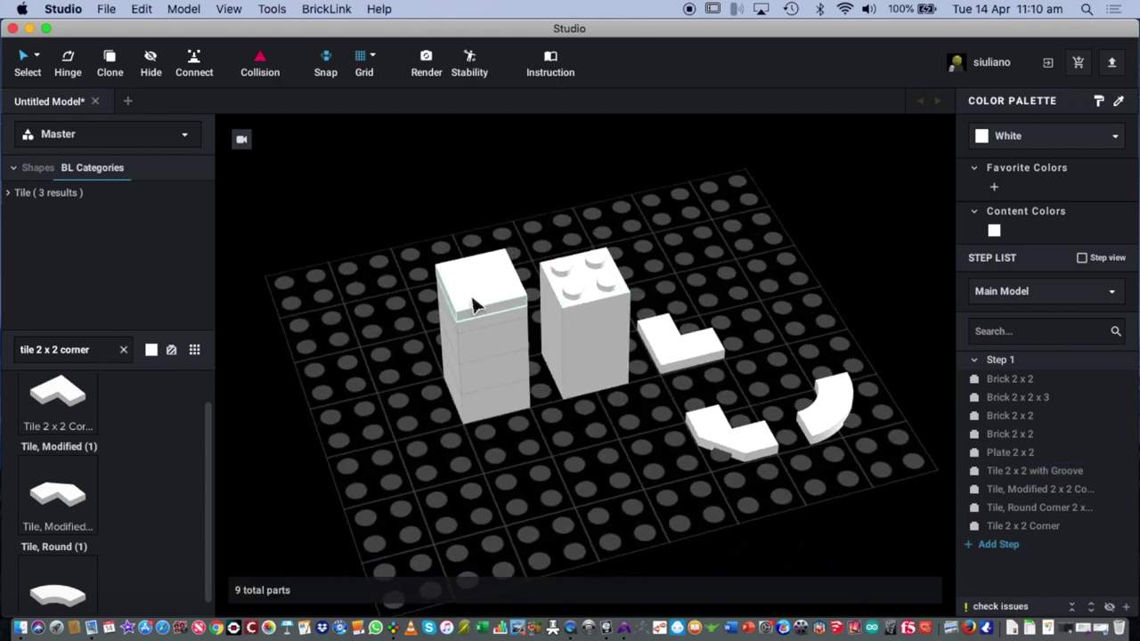
{"action": "left_click", "coordinate": [845, 356]}
{"action": "left_click_drag", "start_coordinate": [845, 356], "coordinate": [804, 307]}
{"action": "left_click_drag", "start_coordinate": [529, 313], "coordinate": [521, 483]}
{"action": "left_click", "coordinate": [681, 409]}
Step: Search the parts for "wheel" and place a Technic Wedge Belt Wheel behind the L-shaped corner tile
{"action": "right_click_drag", "start_coordinate": [682, 407], "coordinate": [650, 411]}
{"action": "left_click", "coordinate": [101, 349]}
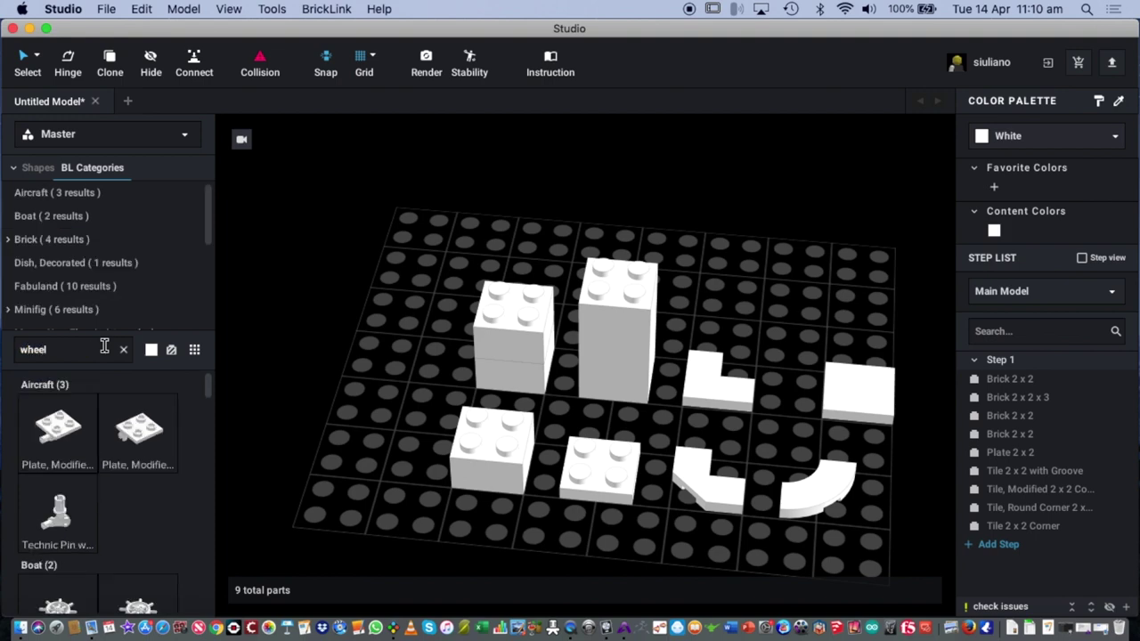
{"action": "scroll", "coordinate": [122, 434], "scroll_direction": "down", "scroll_amount": 15}
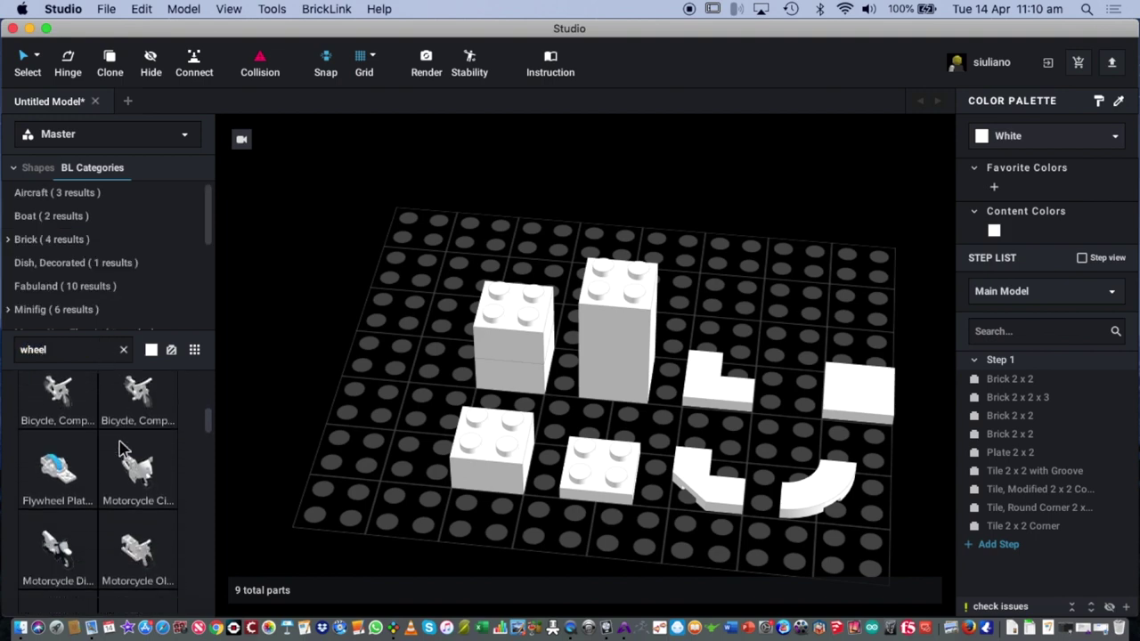
{"action": "scroll", "coordinate": [122, 445], "scroll_direction": "down", "scroll_amount": 3}
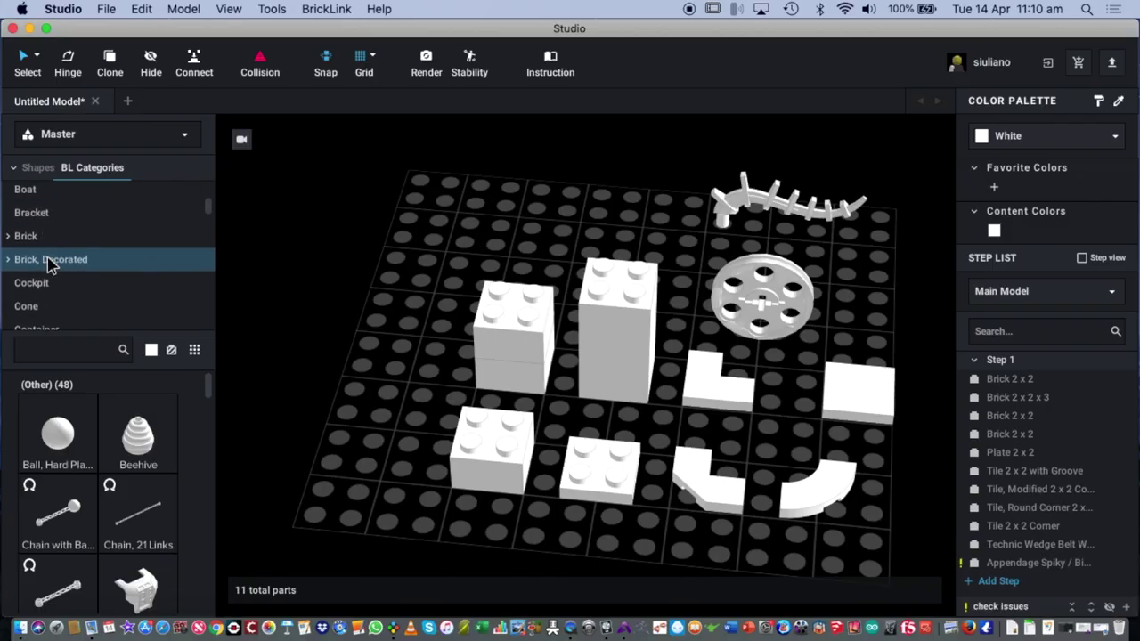
Step: Browse the list of part categories from Brick, Decorated down to Large Figure Part
{"action": "scroll", "coordinate": [50, 264], "scroll_direction": "down", "scroll_amount": 3}
{"action": "scroll", "coordinate": [50, 265], "scroll_direction": "down", "scroll_amount": 1}
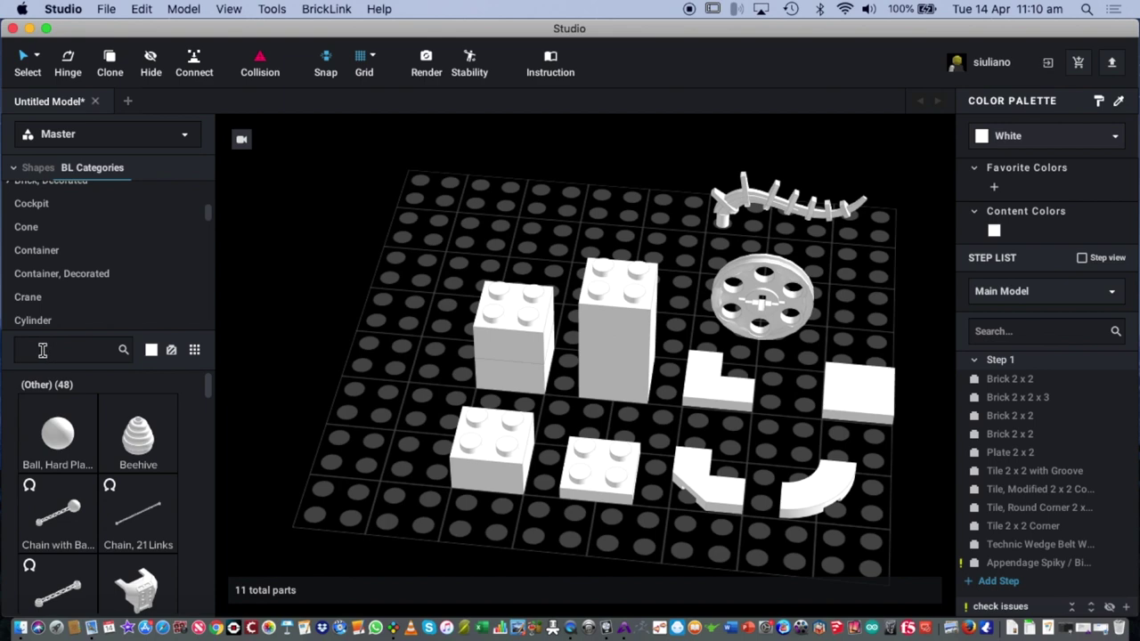
{"action": "scroll", "coordinate": [71, 250], "scroll_direction": "down", "scroll_amount": 8}
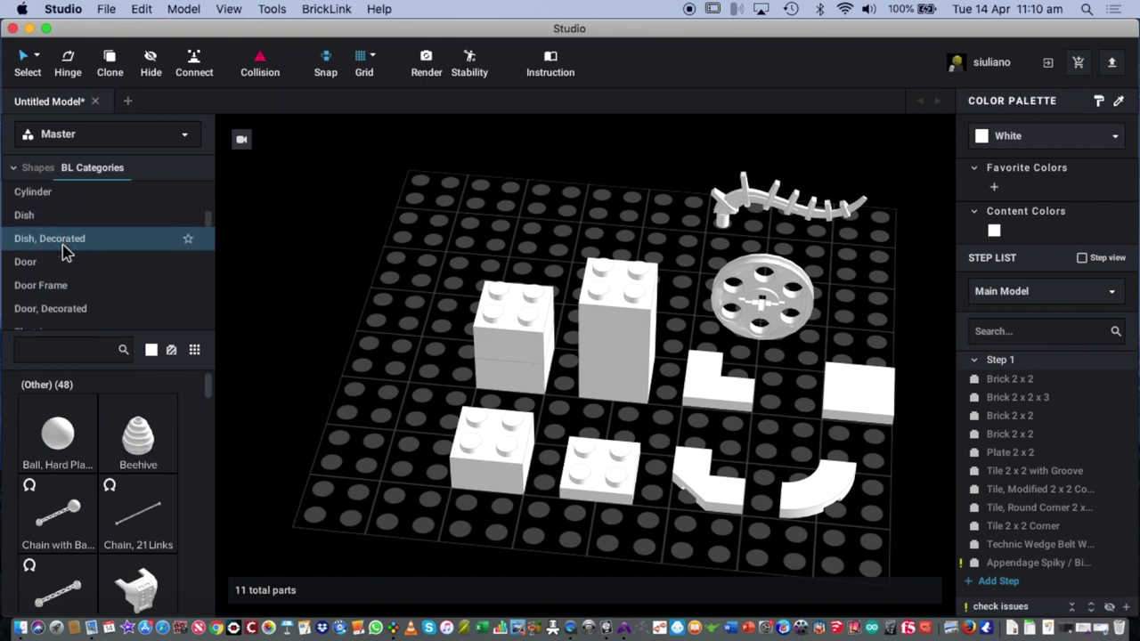
{"action": "scroll", "coordinate": [81, 254], "scroll_direction": "down", "scroll_amount": 2}
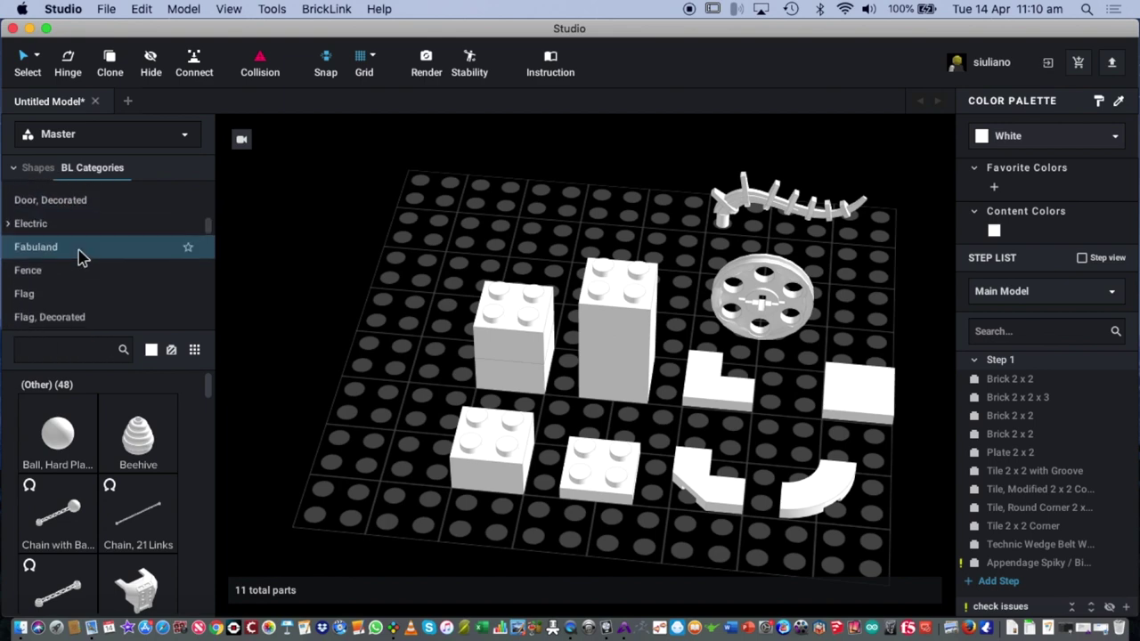
{"action": "scroll", "coordinate": [94, 262], "scroll_direction": "down", "scroll_amount": 7}
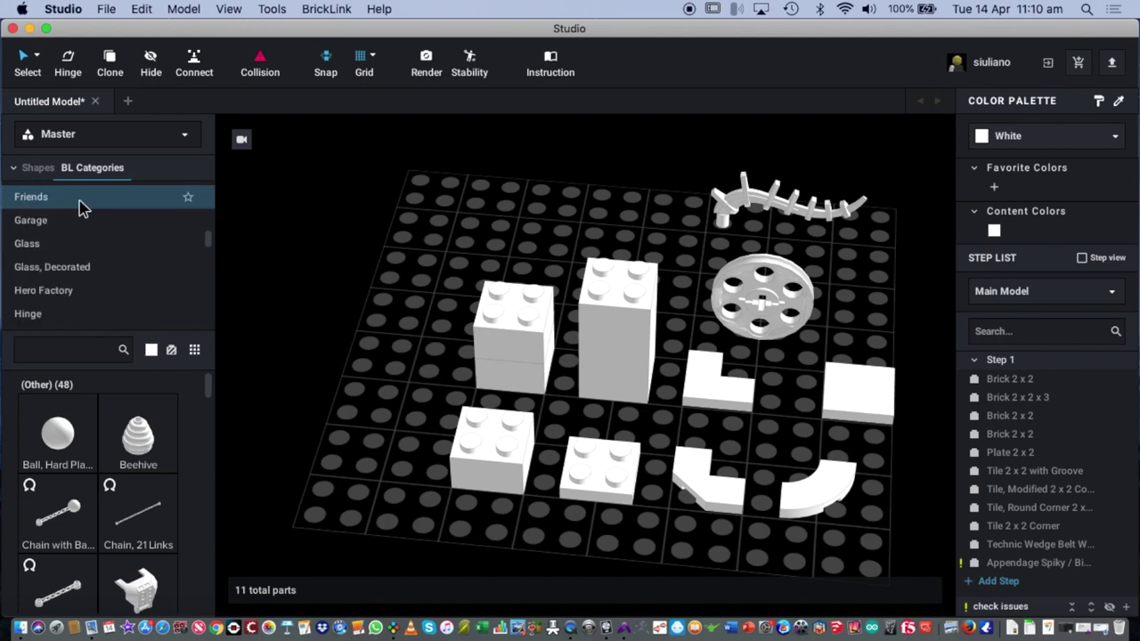
{"action": "scroll", "coordinate": [114, 257], "scroll_direction": "down", "scroll_amount": 3}
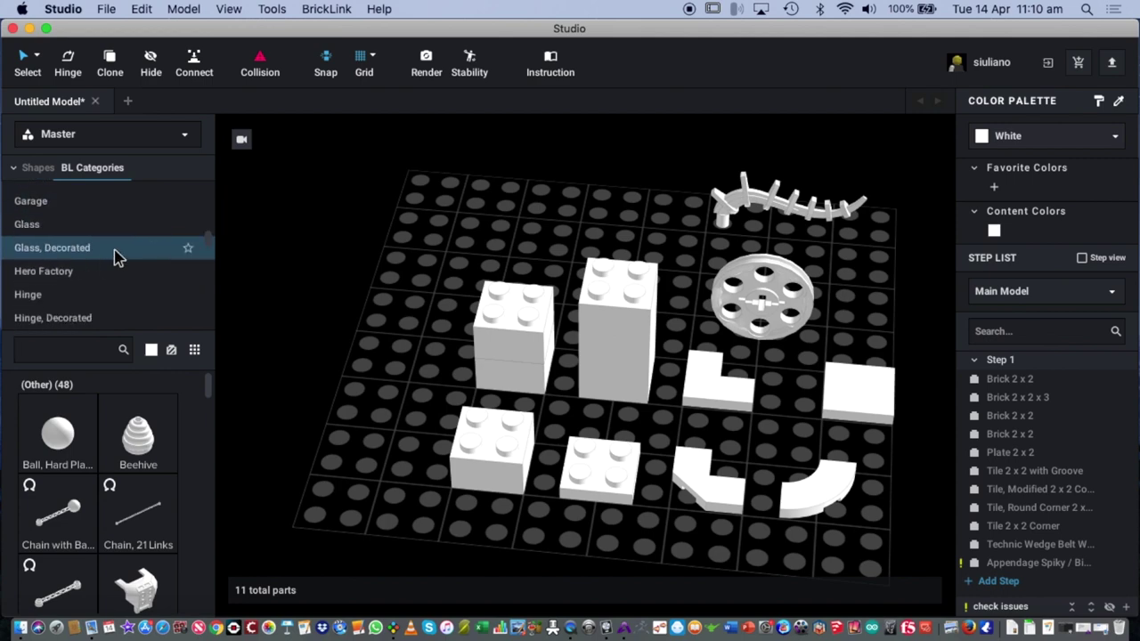
{"action": "scroll", "coordinate": [115, 257], "scroll_direction": "down", "scroll_amount": 3}
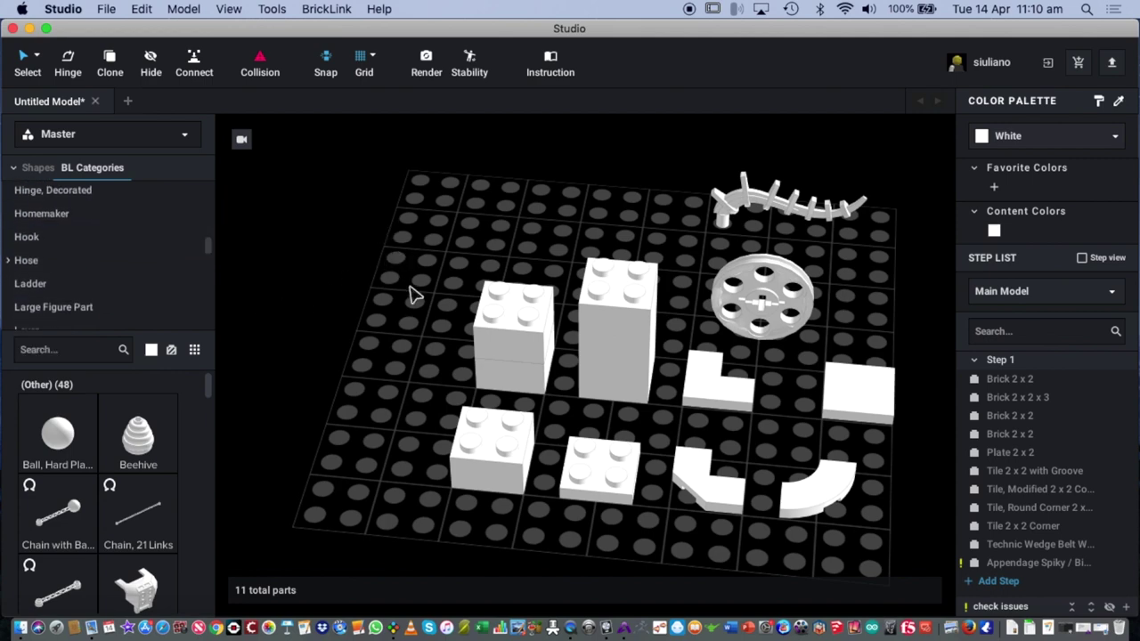
{"action": "right_click_drag", "start_coordinate": [412, 299], "coordinate": [463, 297]}
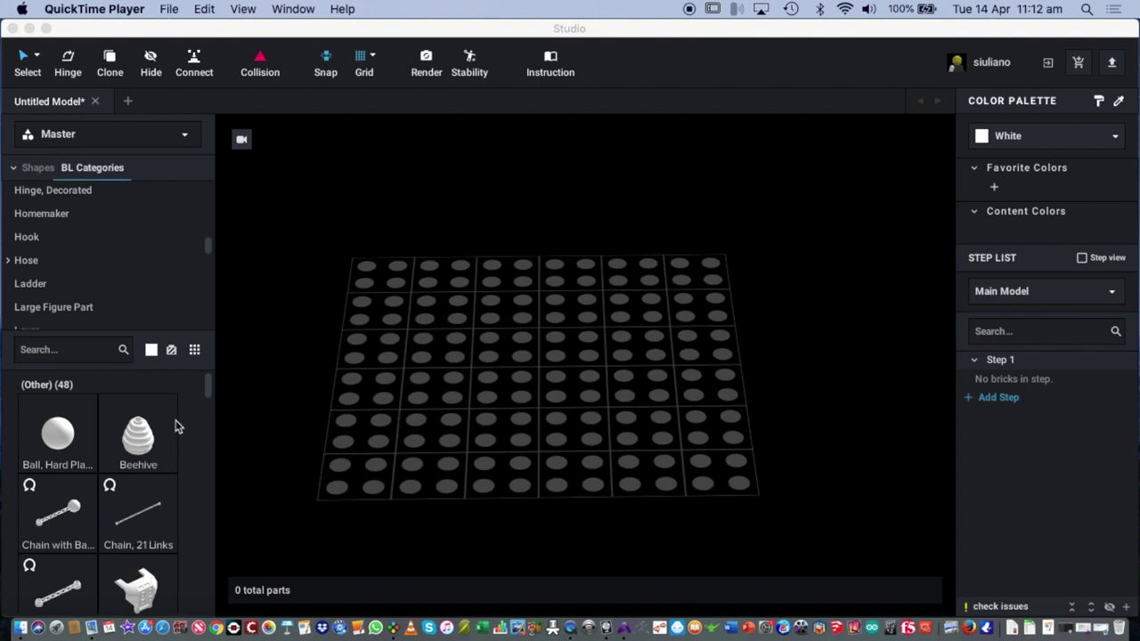
Step: Search the parts for "plant" and place a white Plant Prickly Bush 2 x 2 x 4 near the middle of the empty grid
{"action": "left_click", "coordinate": [207, 392]}
{"action": "left_click_drag", "start_coordinate": [210, 397], "coordinate": [208, 471]}
{"action": "scroll", "coordinate": [157, 495], "scroll_direction": "down", "scroll_amount": 2}
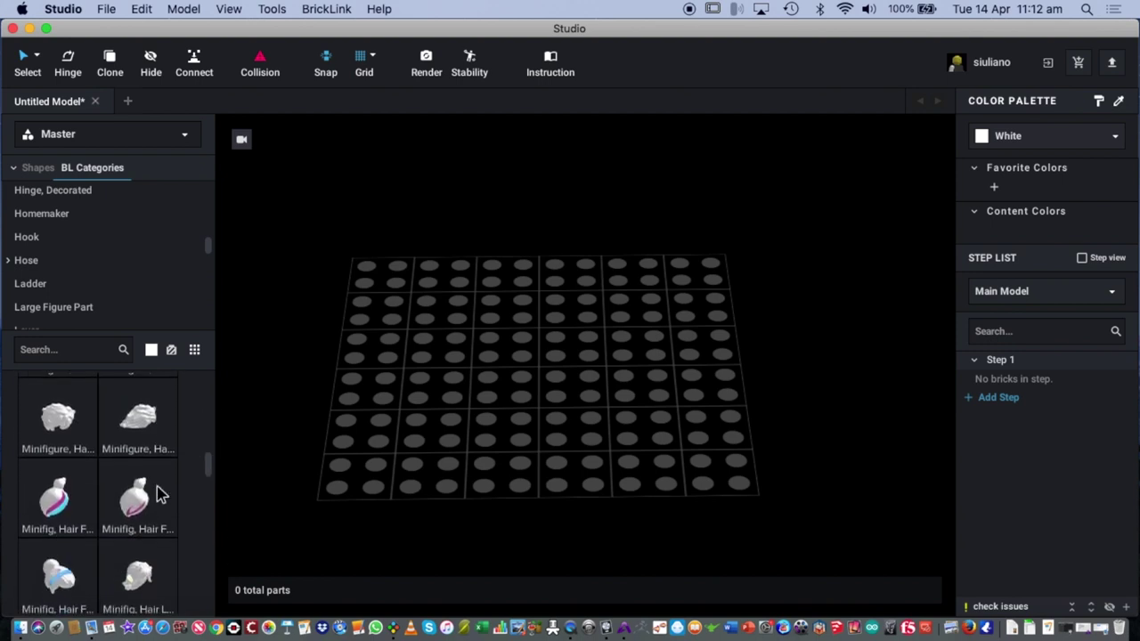
{"action": "left_click", "coordinate": [79, 347]}
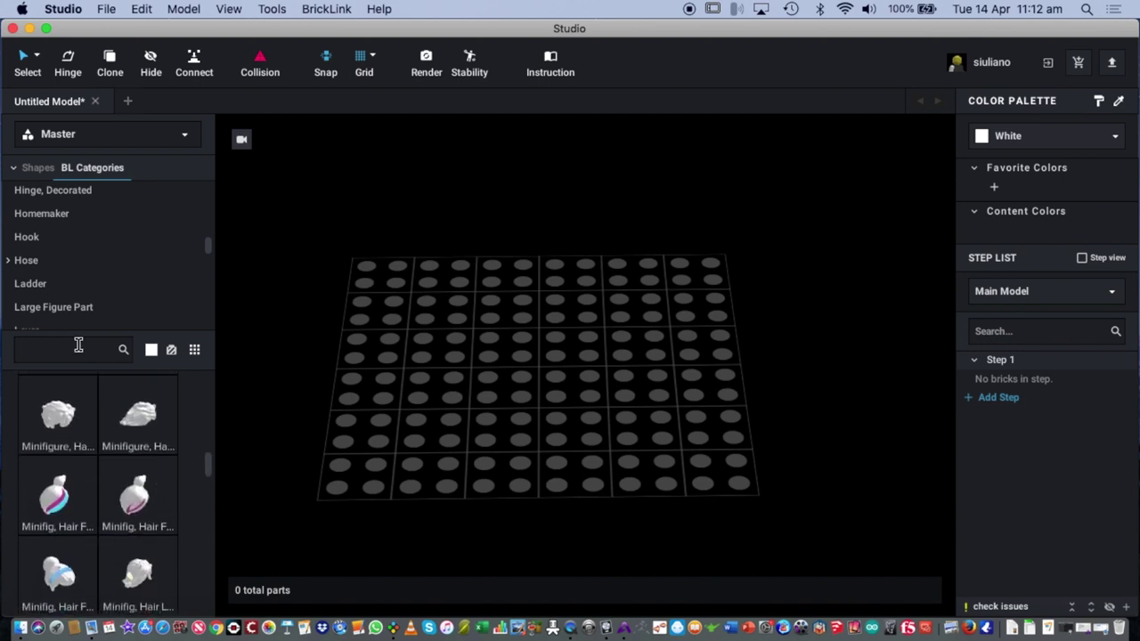
{"action": "type", "text": "plant"}
{"action": "scroll", "coordinate": [123, 489], "scroll_direction": "down", "scroll_amount": 10}
{"action": "scroll", "coordinate": [122, 497], "scroll_direction": "down", "scroll_amount": 5}
{"action": "left_click_drag", "start_coordinate": [141, 552], "coordinate": [534, 369]}
Step: Browse the purple, red, orange and yellow color groups, and color the selected prickly bush Green
{"action": "right_click_drag", "start_coordinate": [669, 386], "coordinate": [632, 372]}
{"action": "key", "text": "ctrl+a"}
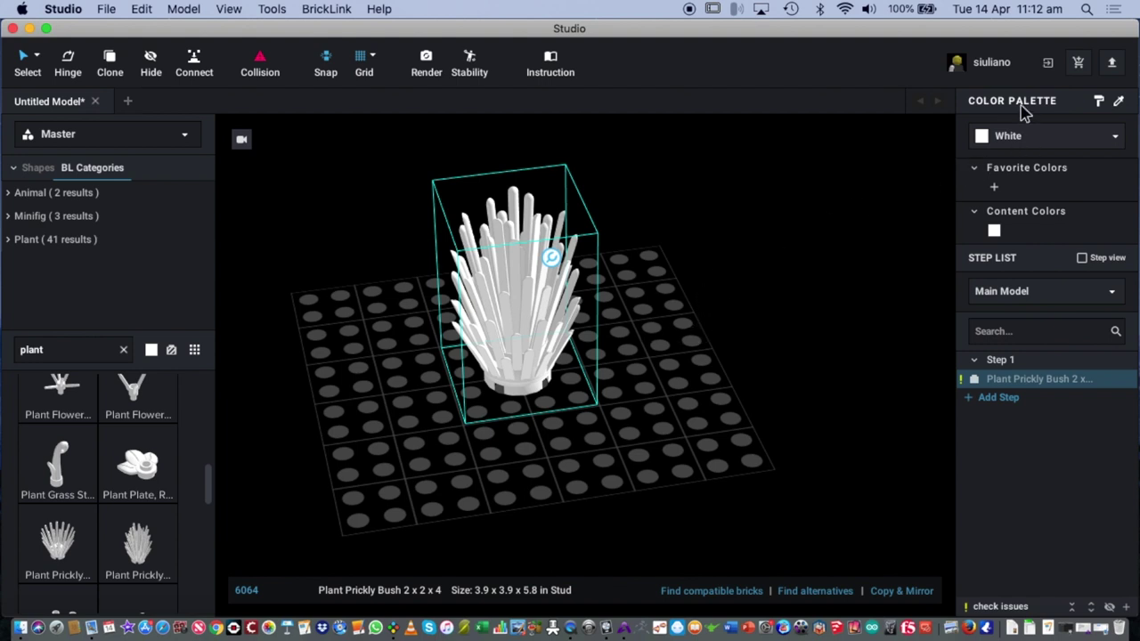
{"action": "left_click", "coordinate": [1046, 142]}
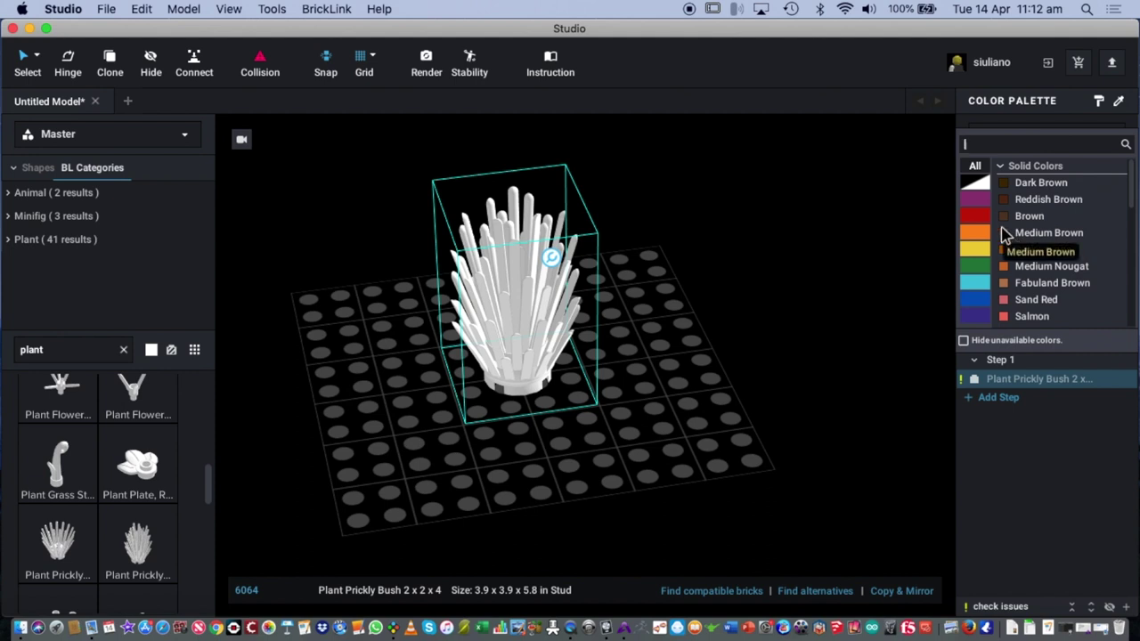
{"action": "left_click", "coordinate": [985, 203]}
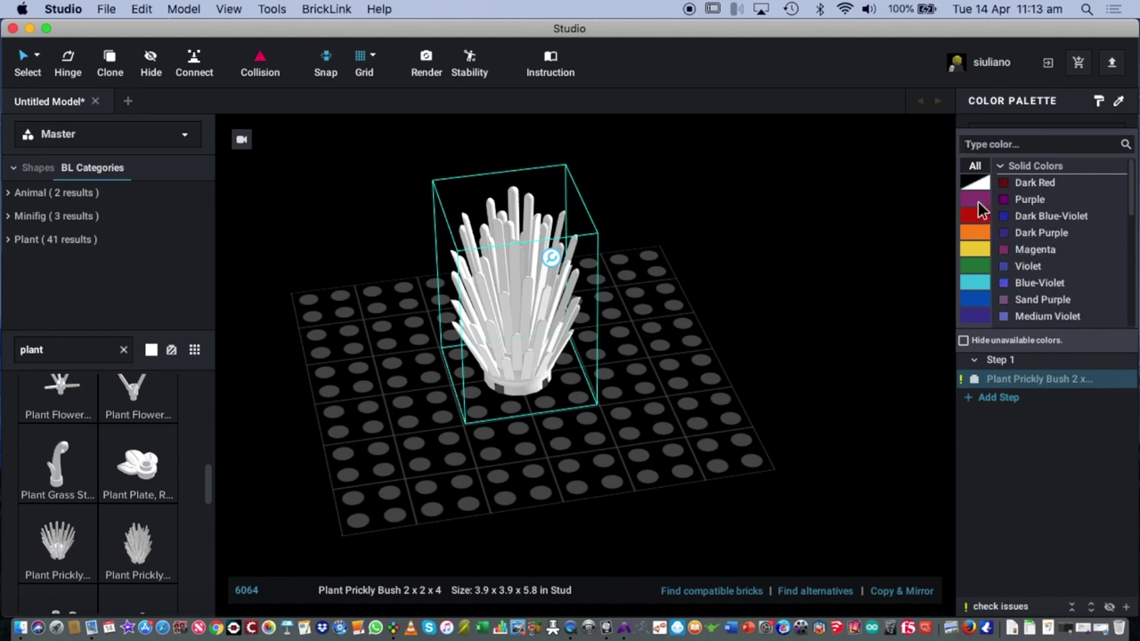
{"action": "scroll", "coordinate": [1068, 206], "scroll_direction": "down", "scroll_amount": 7}
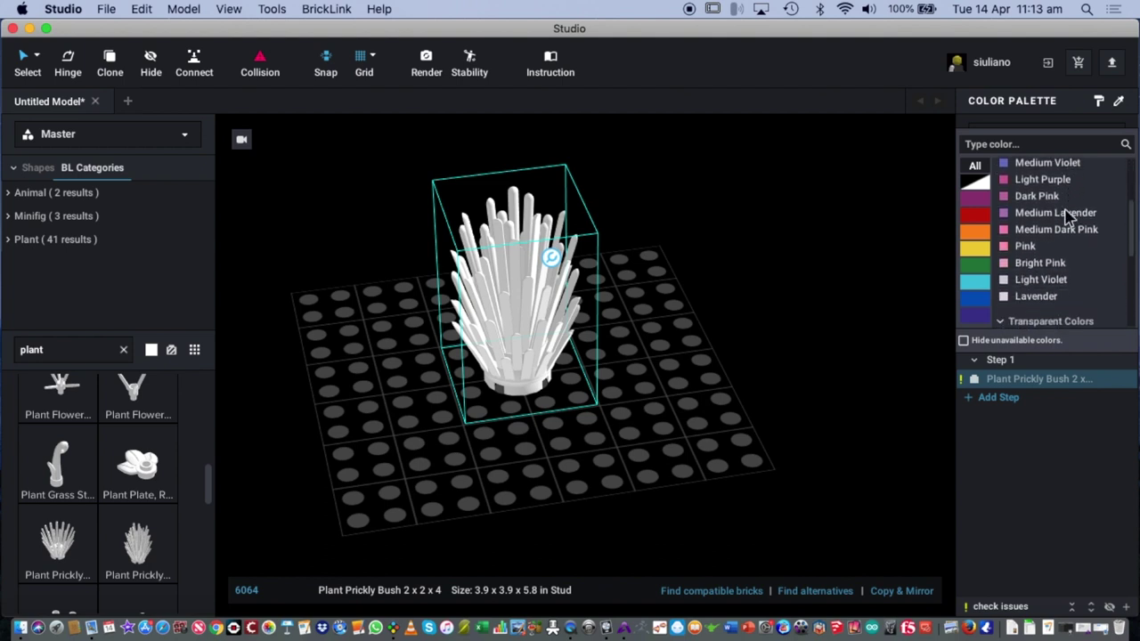
{"action": "scroll", "coordinate": [1059, 233], "scroll_direction": "down", "scroll_amount": 1}
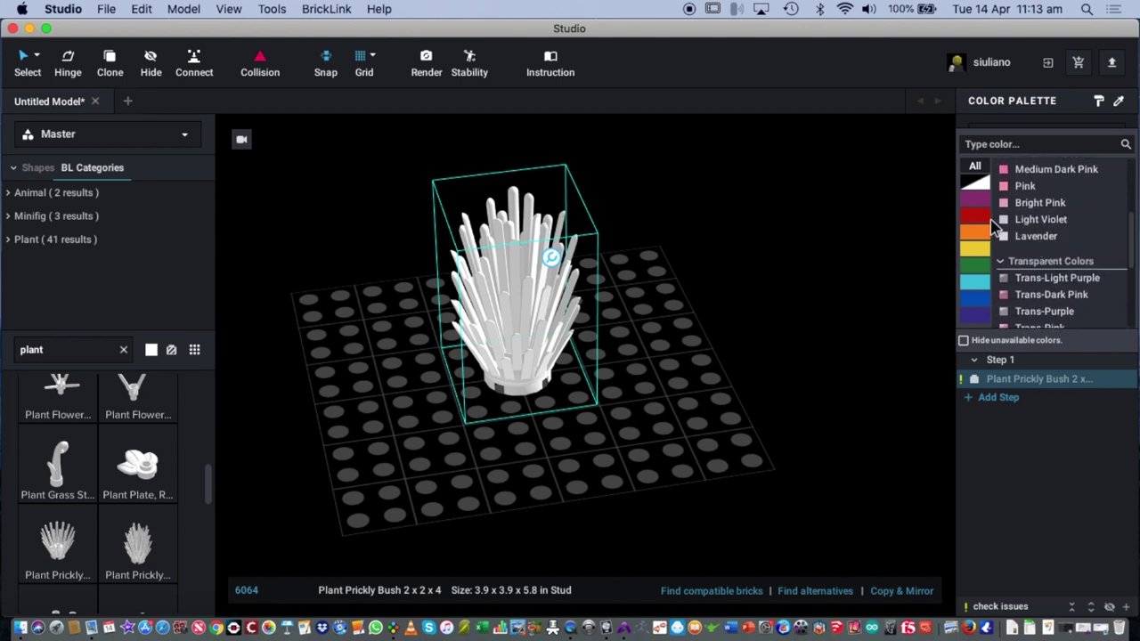
{"action": "left_click", "coordinate": [987, 217]}
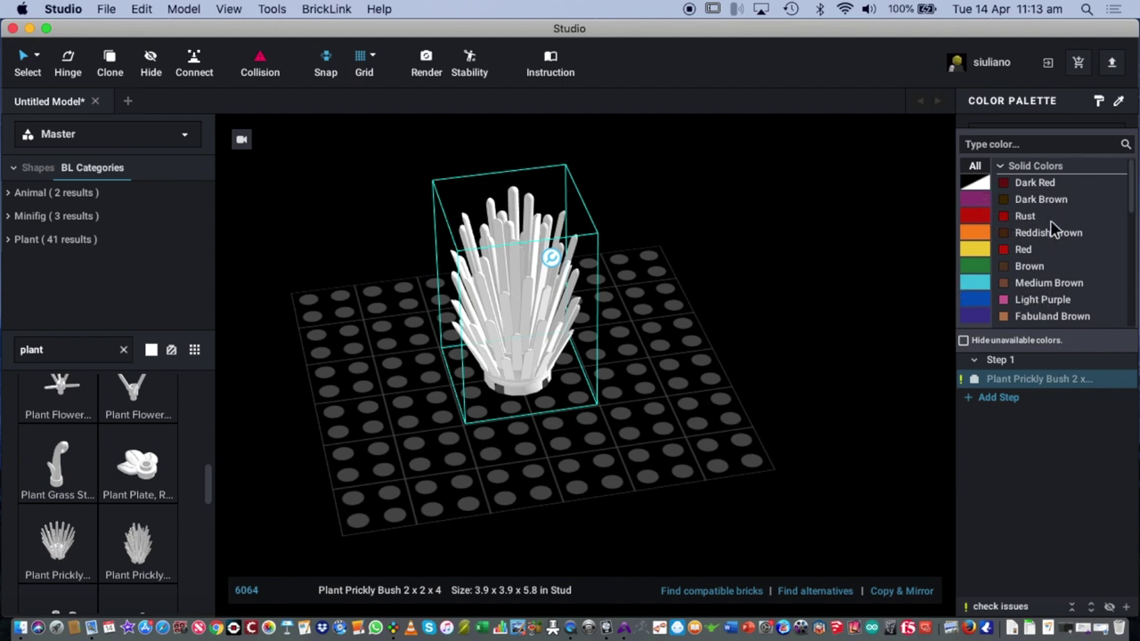
{"action": "left_click", "coordinate": [971, 234]}
{"action": "scroll", "coordinate": [1047, 228], "scroll_direction": "down", "scroll_amount": 5}
{"action": "left_click", "coordinate": [972, 257]}
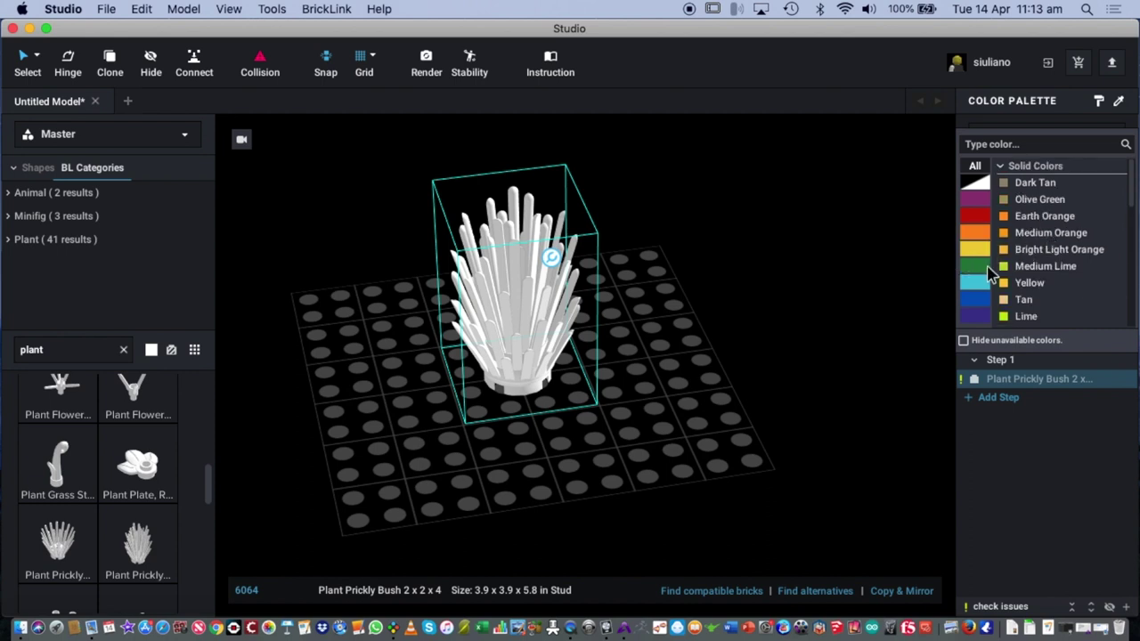
{"action": "left_click", "coordinate": [978, 266]}
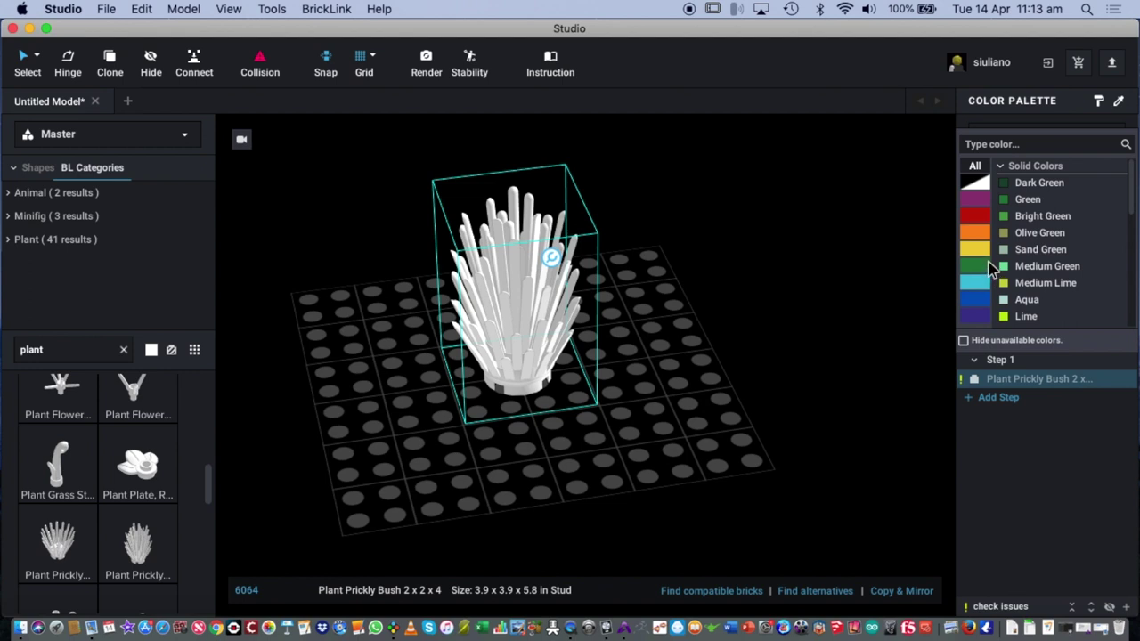
{"action": "left_click", "coordinate": [1029, 200]}
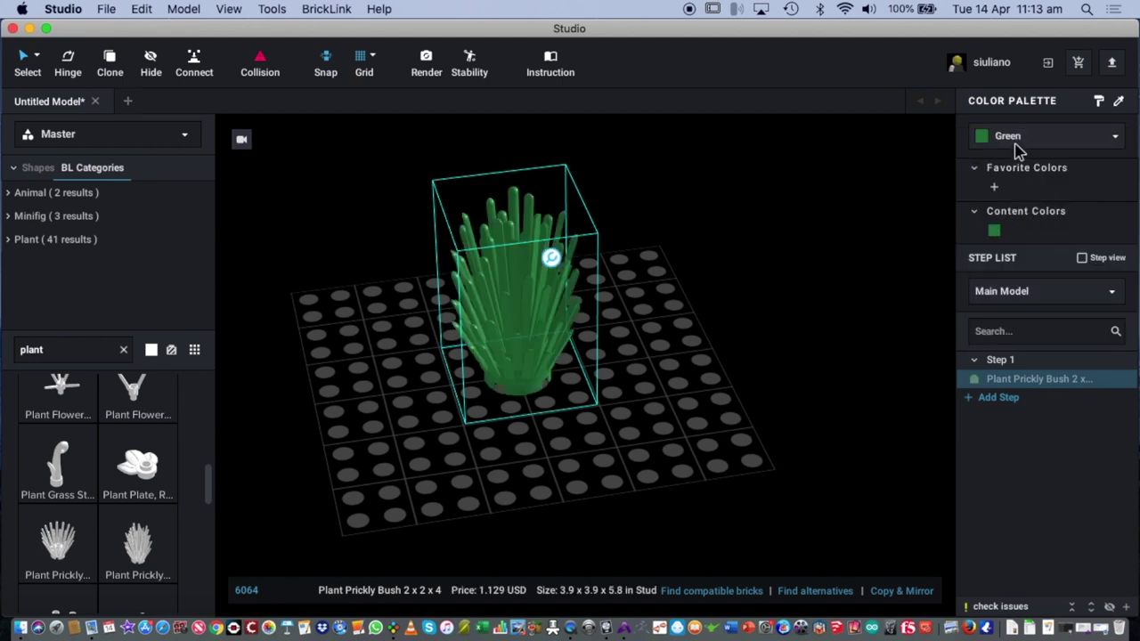
Step: Change the prickly bush's color to Olive Green
{"action": "left_click", "coordinate": [989, 136]}
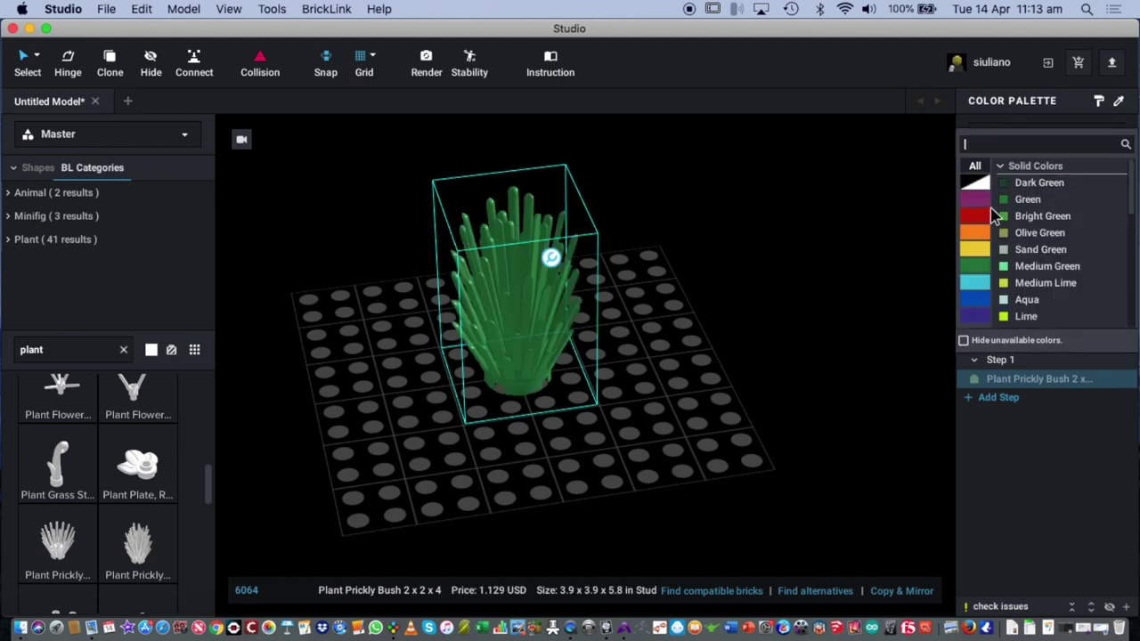
{"action": "left_click", "coordinate": [1033, 234]}
{"action": "right_click_drag", "start_coordinate": [771, 340], "coordinate": [804, 365]}
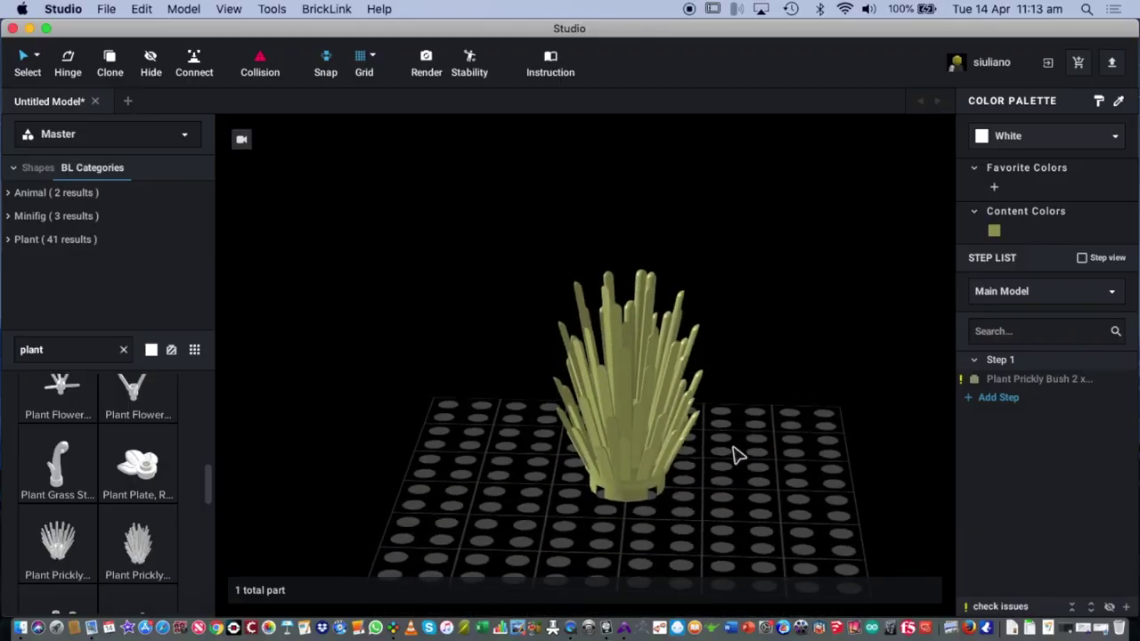
Step: Search the colors for "trans" and color the prickly bush Trans-Dark Pink
{"action": "left_click", "coordinate": [647, 458]}
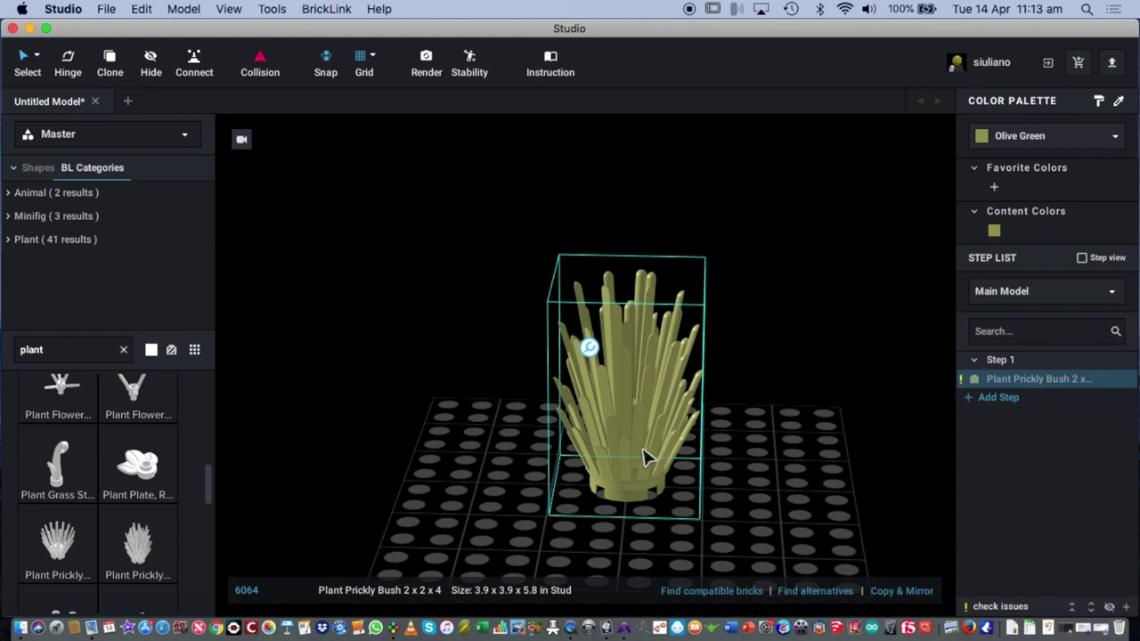
{"action": "left_click", "coordinate": [1036, 138]}
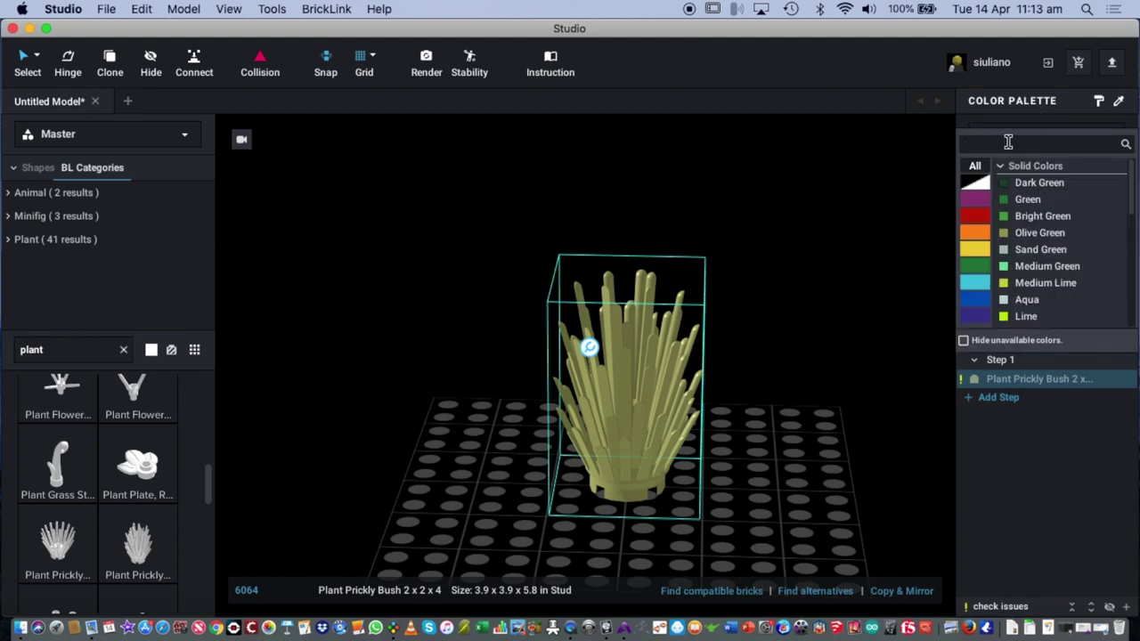
{"action": "type", "text": "trans"}
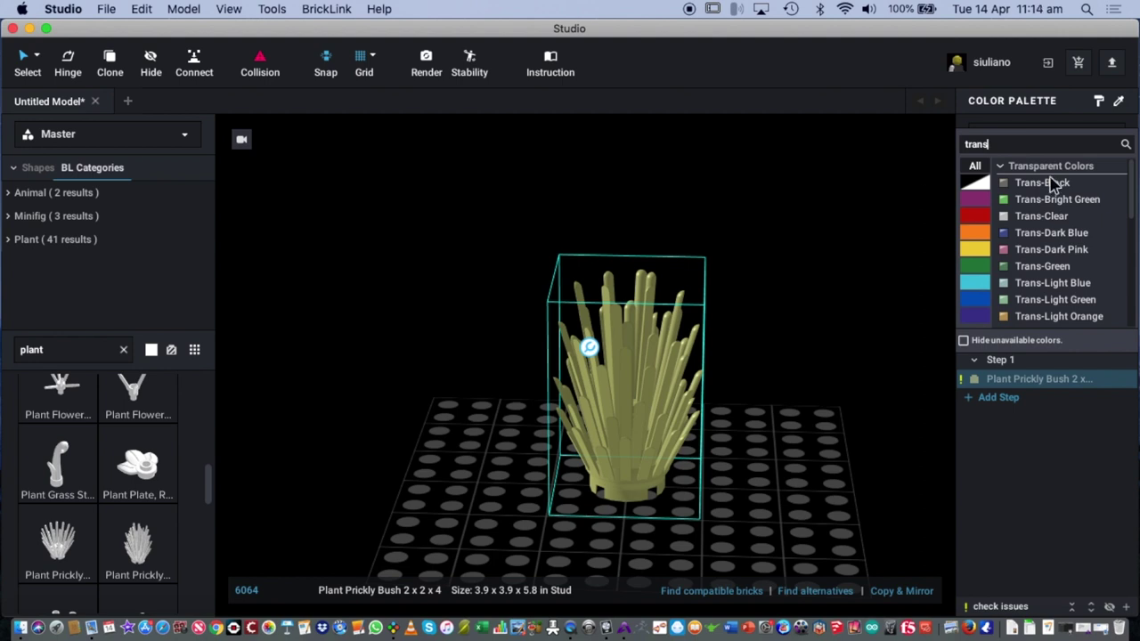
{"action": "left_click", "coordinate": [1031, 257]}
{"action": "left_click", "coordinate": [837, 323]}
{"action": "right_click_drag", "start_coordinate": [837, 323], "coordinate": [692, 326]}
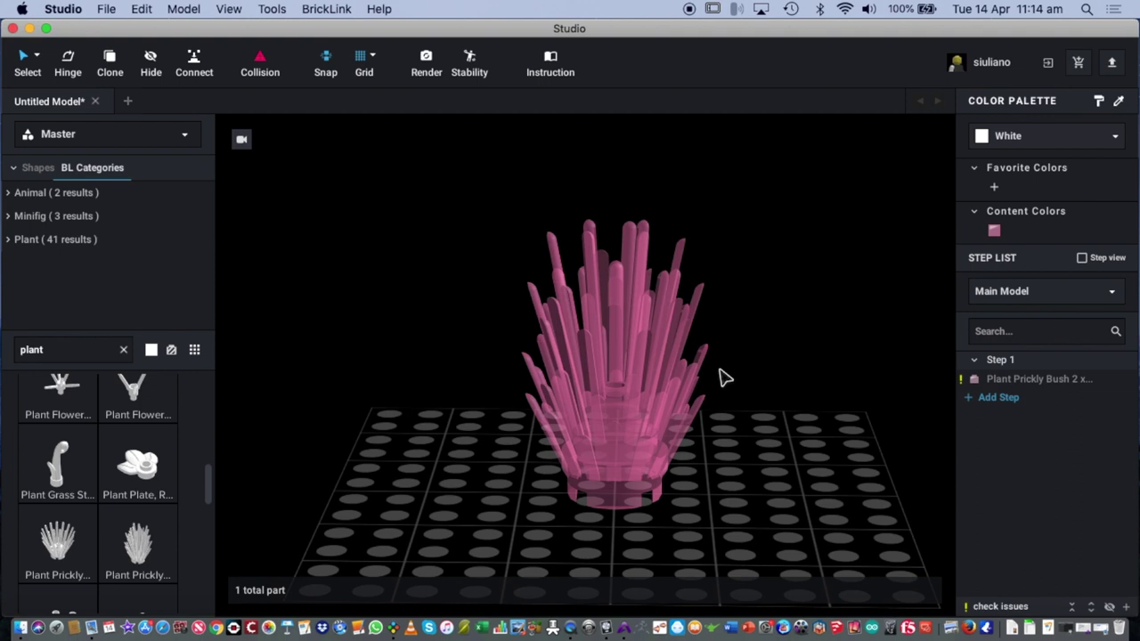
{"action": "left_click", "coordinate": [1054, 138]}
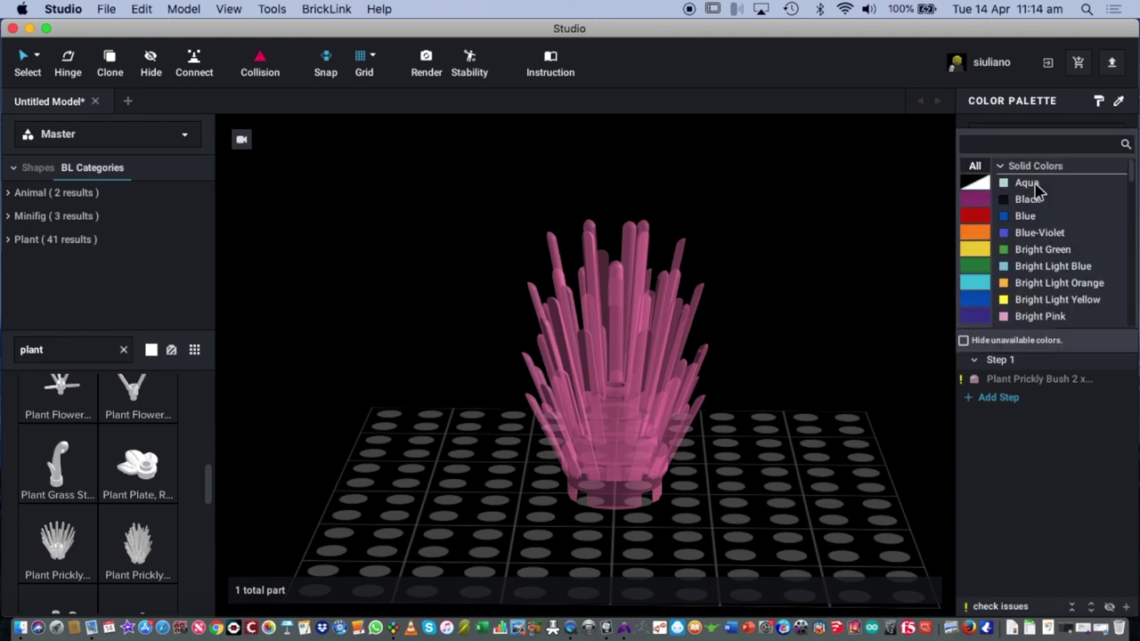
{"action": "left_click", "coordinate": [814, 433]}
{"action": "right_click_drag", "start_coordinate": [814, 432], "coordinate": [519, 454]}
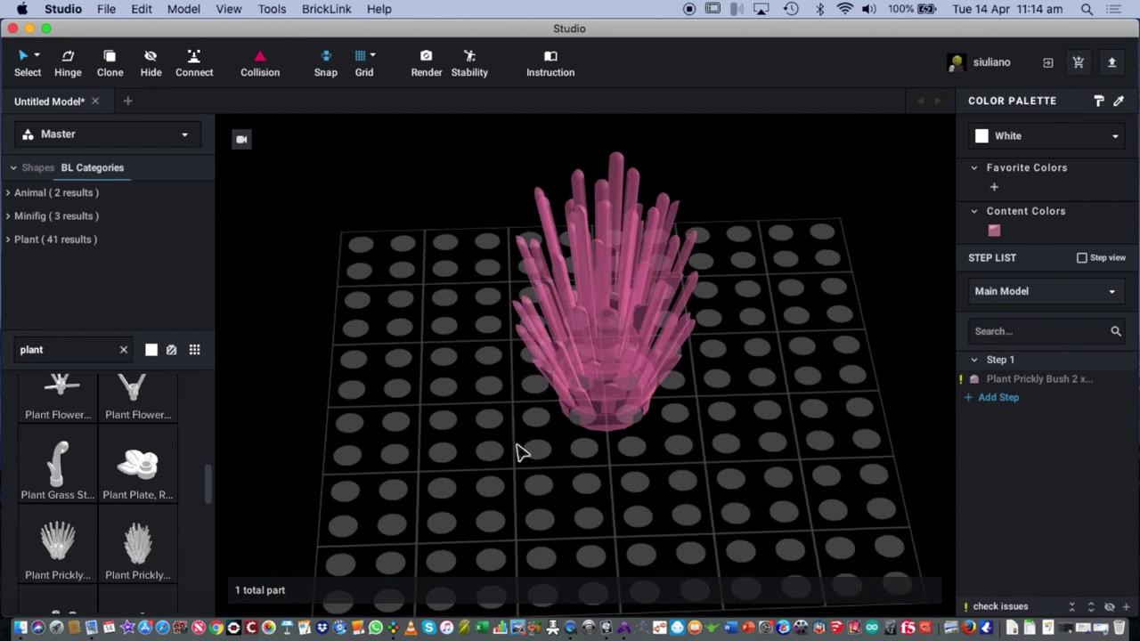
{"action": "left_click", "coordinate": [767, 392]}
{"action": "right_click_drag", "start_coordinate": [791, 450], "coordinate": [792, 438]}
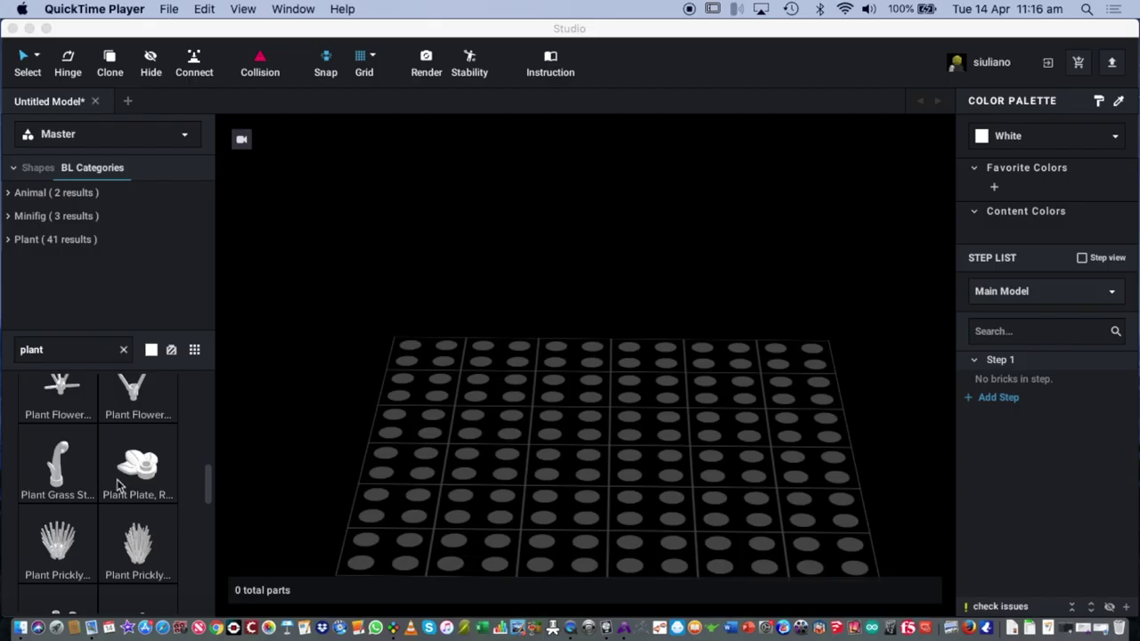
Step: Search the parts for "brick 2 x 4" and place a white Brick 2 x 4 near the middle of the empty grid
{"action": "left_click", "coordinate": [81, 356]}
{"action": "double_click", "coordinate": [79, 353]}
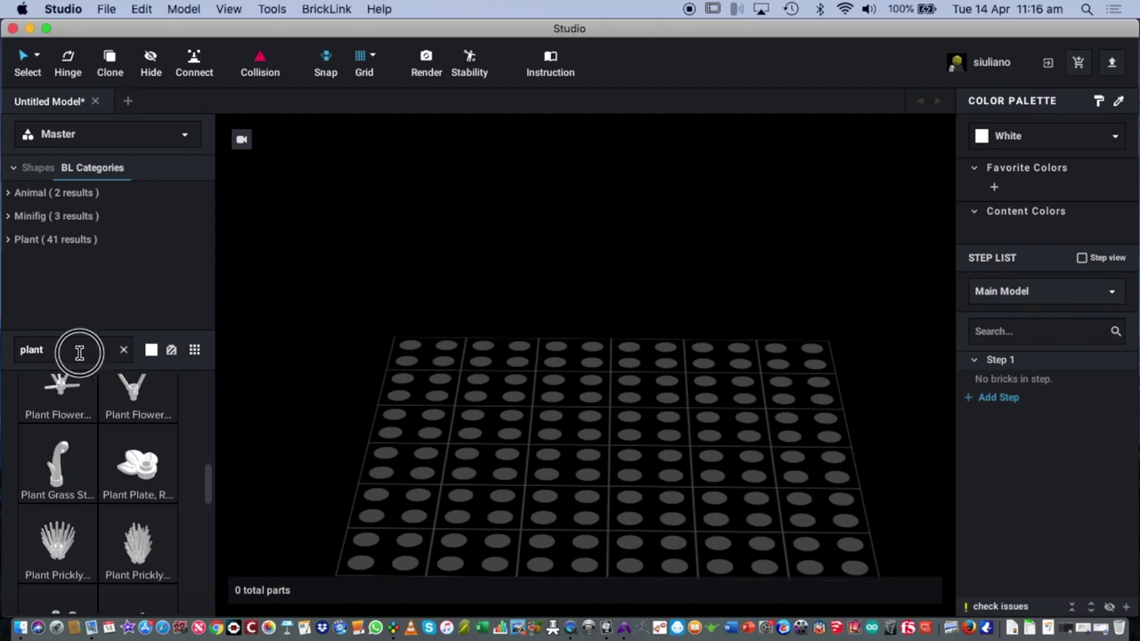
{"action": "key", "text": "BackSpace"}
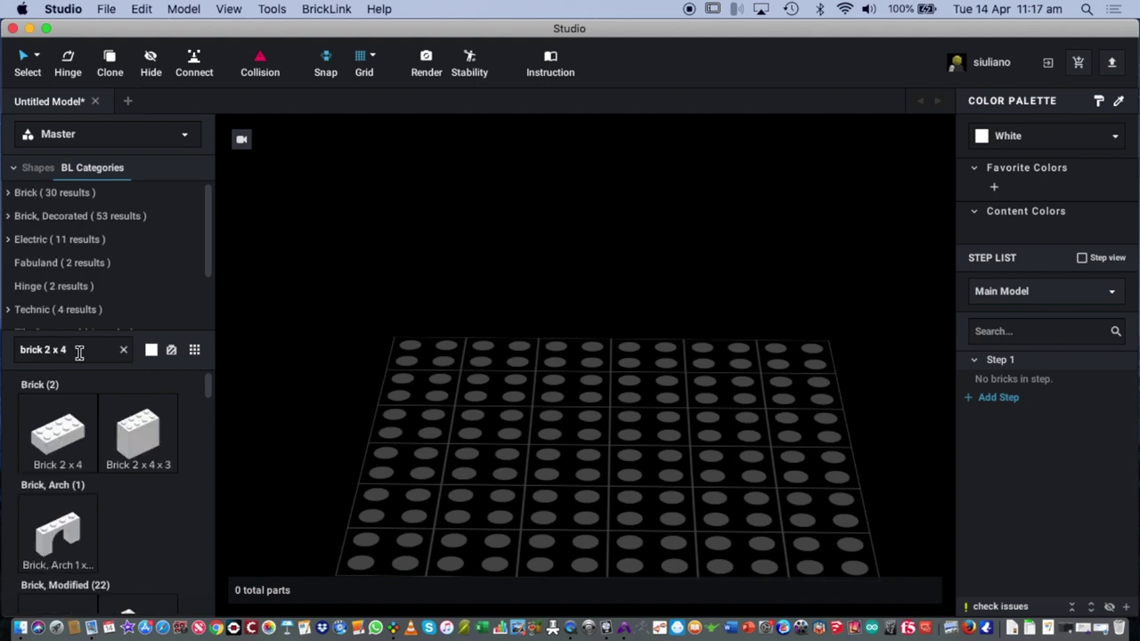
{"action": "left_click_drag", "start_coordinate": [58, 427], "coordinate": [633, 504]}
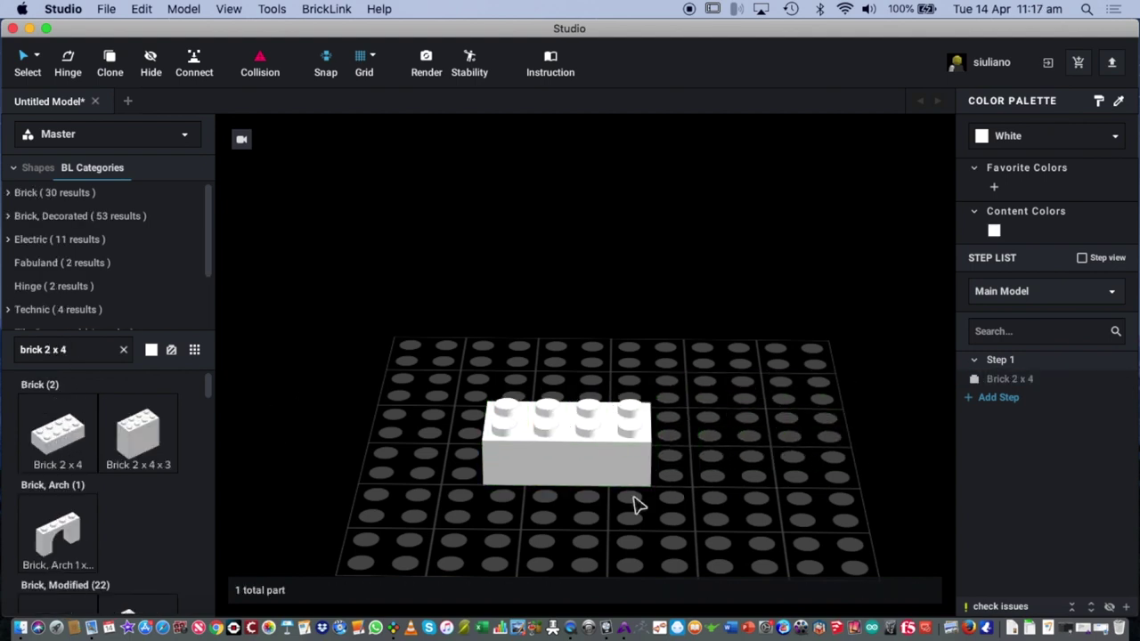
Step: Move the Brick 2 x 4 toward the back left of the grid and return it to the middle
{"action": "mouse_move", "coordinate": [669, 514]}
{"action": "right_mouse_down"}
{"action": "mouse_move", "coordinate": [778, 509]}
{"action": "mouse_move", "coordinate": [670, 523]}
{"action": "right_mouse_up"}
{"action": "left_click", "coordinate": [599, 455]}
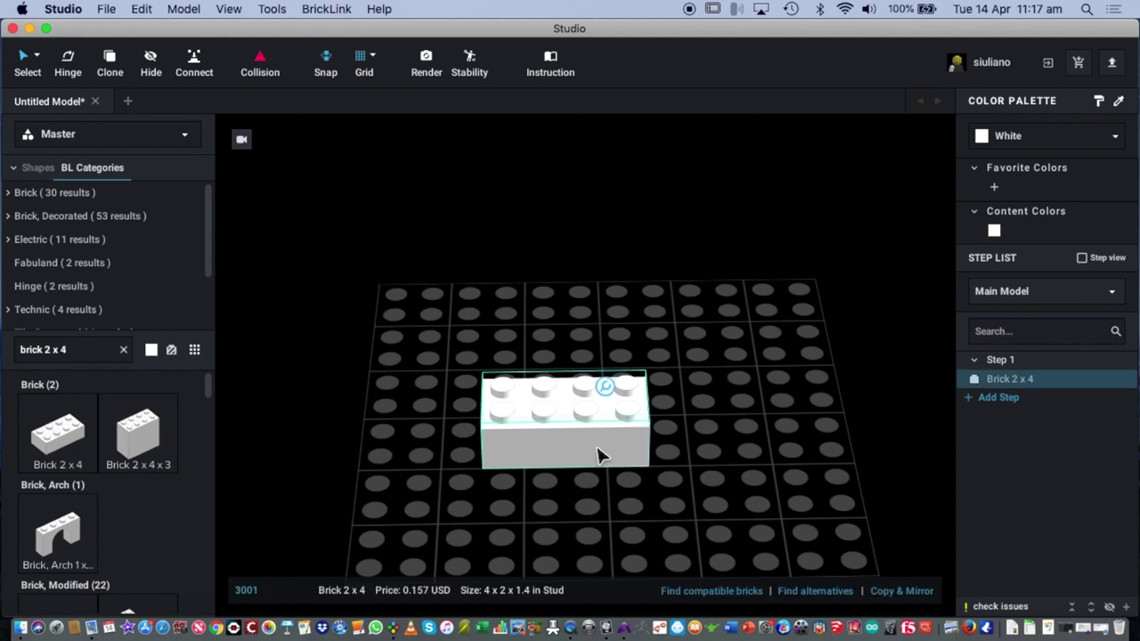
{"action": "left_click_drag", "start_coordinate": [598, 455], "coordinate": [541, 394]}
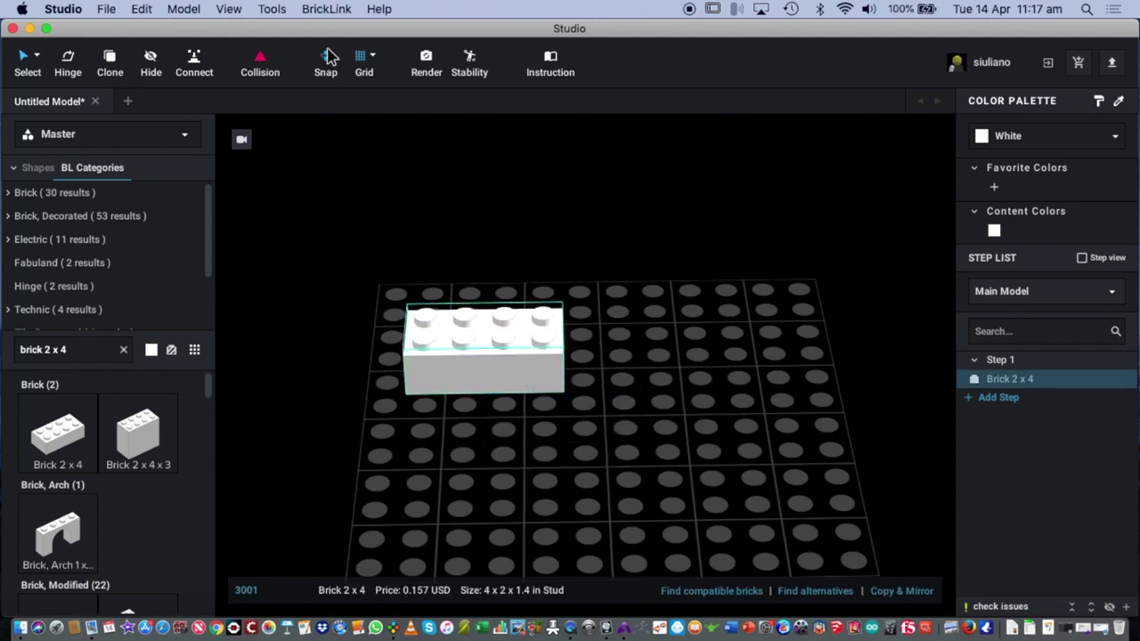
{"action": "left_click_drag", "start_coordinate": [514, 381], "coordinate": [598, 463]}
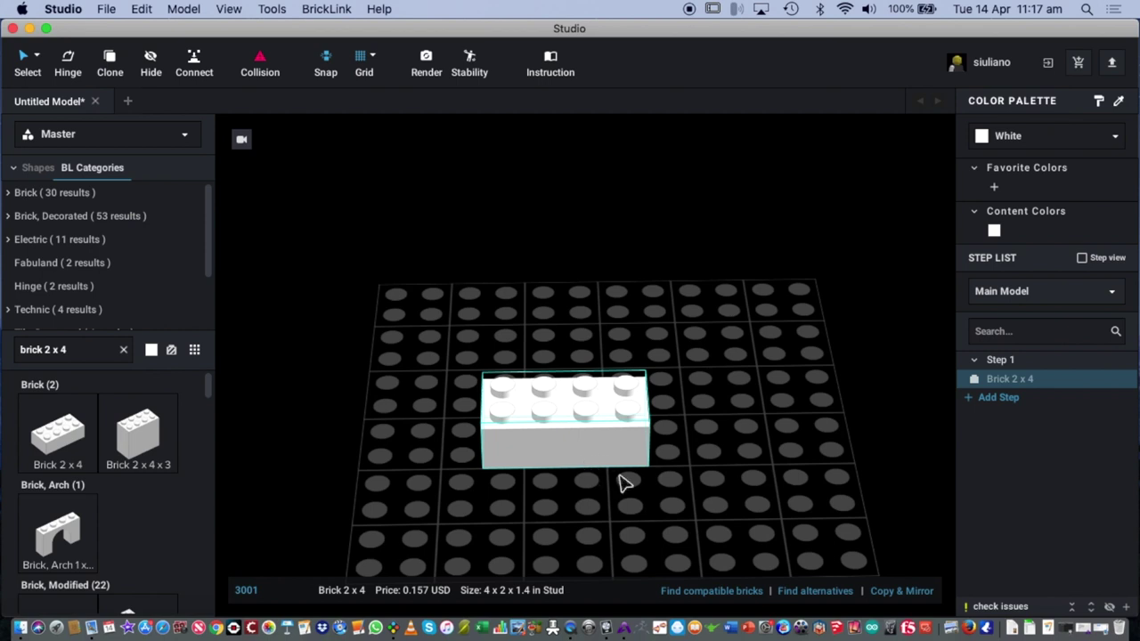
Step: Tilt the Brick 2 x 4 toward the front with the rotation handles
{"action": "scroll", "coordinate": [623, 481], "scroll_direction": "up", "scroll_amount": 3}
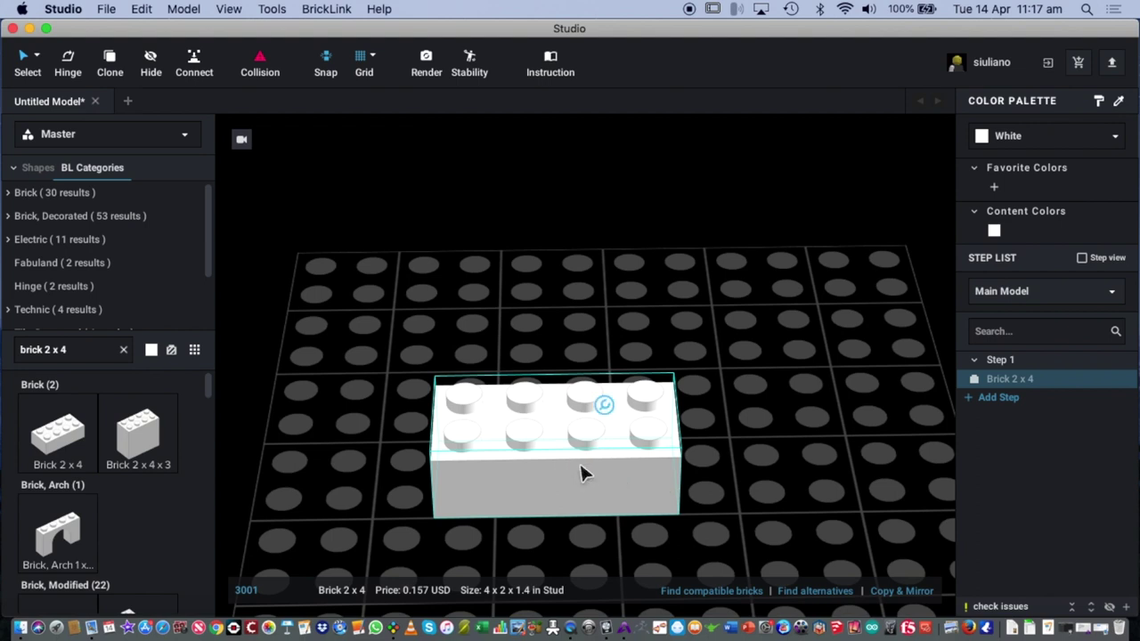
{"action": "mouse_move", "coordinate": [602, 406]}
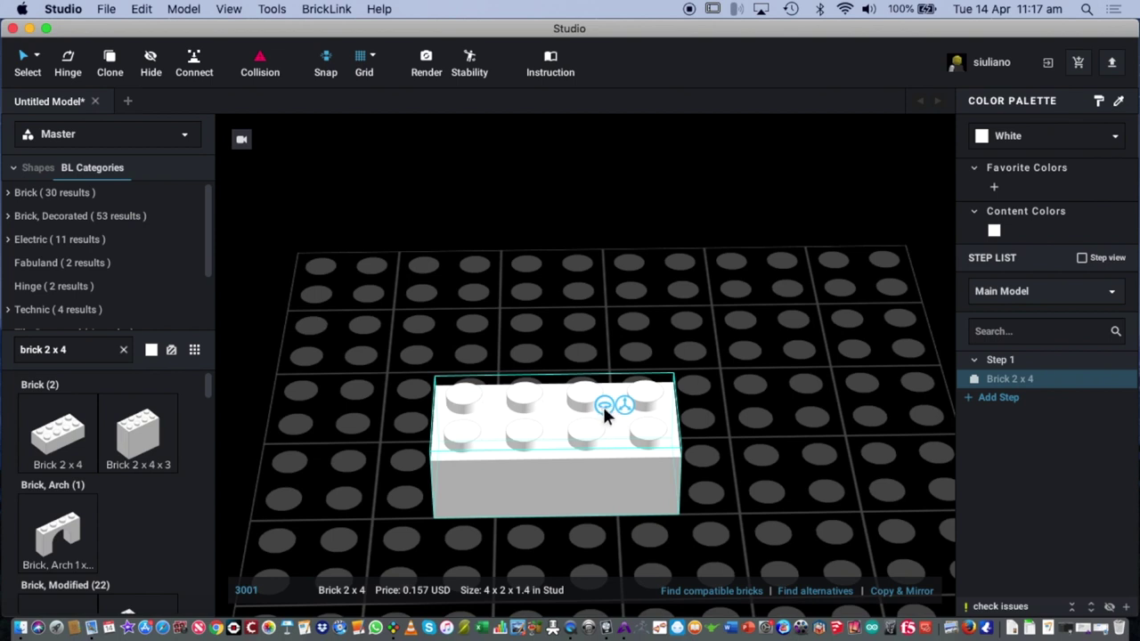
{"action": "left_click", "coordinate": [603, 405]}
{"action": "mouse_move", "coordinate": [728, 478]}
{"action": "right_mouse_down"}
{"action": "mouse_move", "coordinate": [719, 460]}
{"action": "mouse_move", "coordinate": [669, 458]}
{"action": "mouse_move", "coordinate": [724, 465]}
{"action": "right_mouse_up"}
{"action": "left_click_drag", "start_coordinate": [638, 483], "coordinate": [589, 463]}
{"action": "left_click_drag", "start_coordinate": [554, 411], "coordinate": [719, 478]}
{"action": "left_click", "coordinate": [720, 478]}
Step: Place a white Brick, Modified 1 x 4 x 2 2/3 with Curved Top on the right end of the tilted brick
{"action": "scroll", "coordinate": [106, 525], "scroll_direction": "down", "scroll_amount": 3}
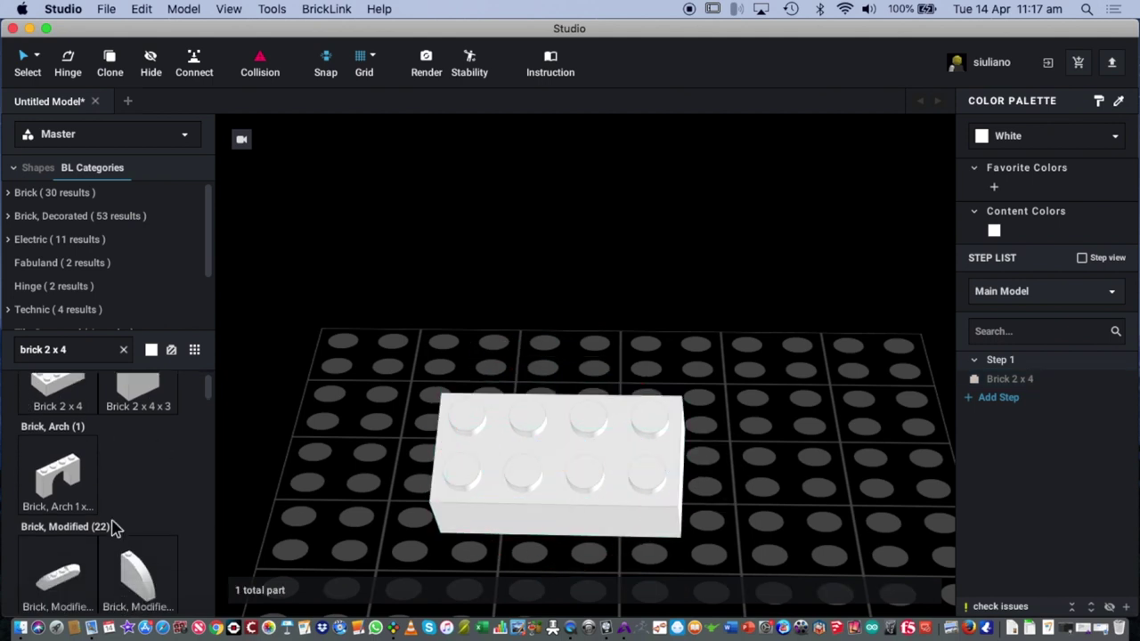
{"action": "left_click_drag", "start_coordinate": [141, 509], "coordinate": [793, 315]}
{"action": "key", "text": "Down"}
{"action": "left_click_drag", "start_coordinate": [786, 362], "coordinate": [667, 406]}
{"action": "left_click", "coordinate": [774, 521]}
{"action": "right_click_drag", "start_coordinate": [780, 517], "coordinate": [781, 508]}
Step: Color the tilted Brick 2 x 4 Rust
{"action": "left_click", "coordinate": [605, 476]}
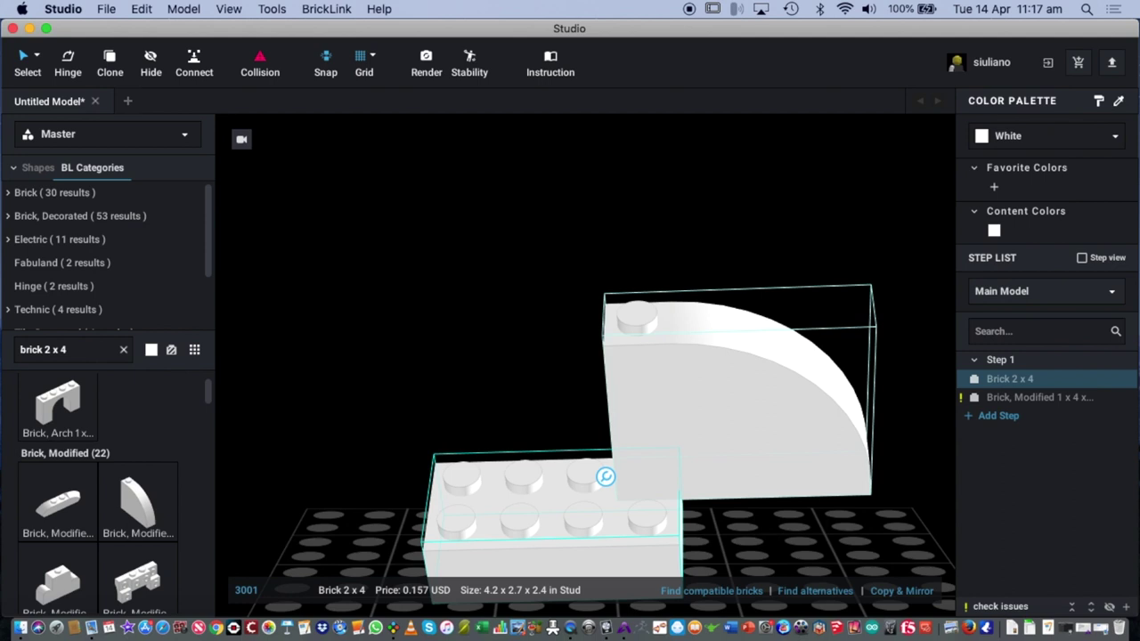
{"action": "left_click", "coordinate": [1037, 136]}
{"action": "scroll", "coordinate": [1002, 227], "scroll_direction": "down", "scroll_amount": 5}
{"action": "left_click", "coordinate": [1026, 218]}
Step: Swing the curved-top brick toward the back around its stud end with the rotation handle
{"action": "left_click", "coordinate": [791, 347]}
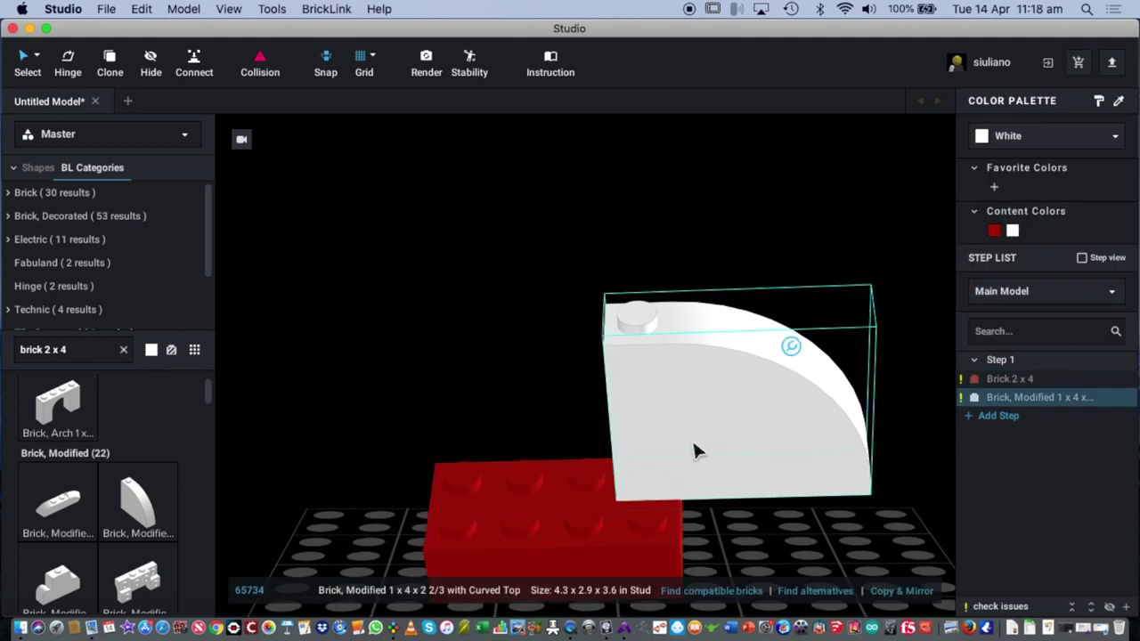
{"action": "left_click", "coordinate": [791, 347]}
{"action": "left_click_drag", "start_coordinate": [668, 526], "coordinate": [832, 526]}
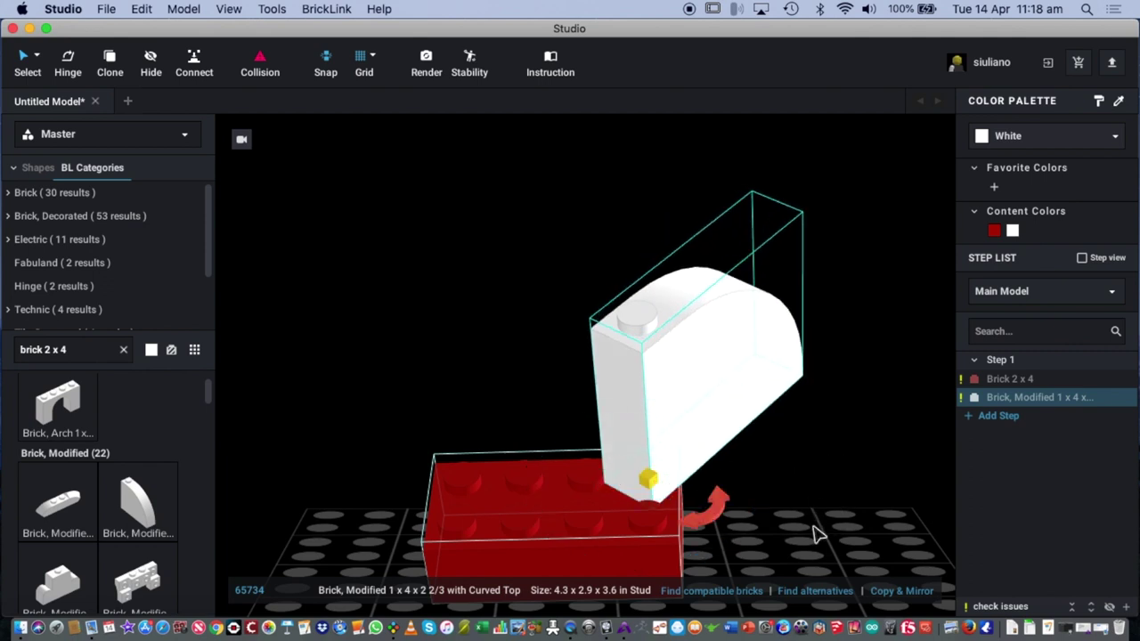
{"action": "left_click", "coordinate": [847, 507]}
{"action": "right_click_drag", "start_coordinate": [848, 507], "coordinate": [842, 522]}
Step: Turn the curved-top brick through several orientations in fixed steps and delete it from the model
{"action": "left_click", "coordinate": [703, 378]}
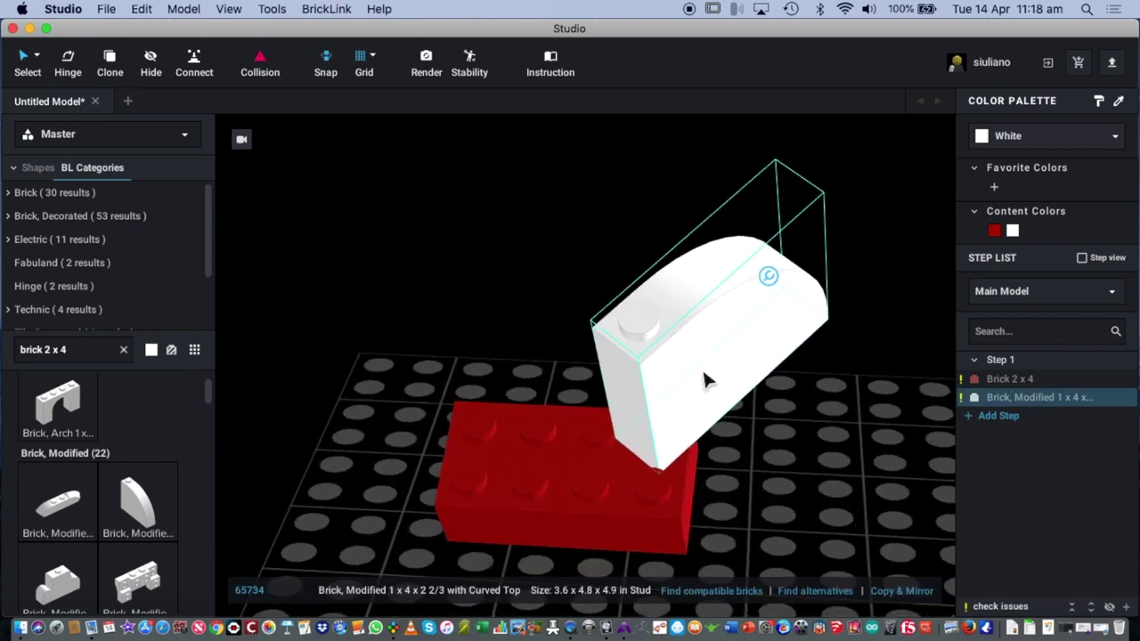
{"action": "key", "text": "Right"}
{"action": "key", "text": "Up"}
{"action": "key", "text": "Down"}
{"action": "key", "text": "Left"}
{"action": "key", "text": "Up"}
{"action": "key", "text": "Down"}
{"action": "key", "text": "Left"}
{"action": "key", "text": "Up"}
{"action": "key", "text": "Up"}
{"action": "key", "text": "Down"}
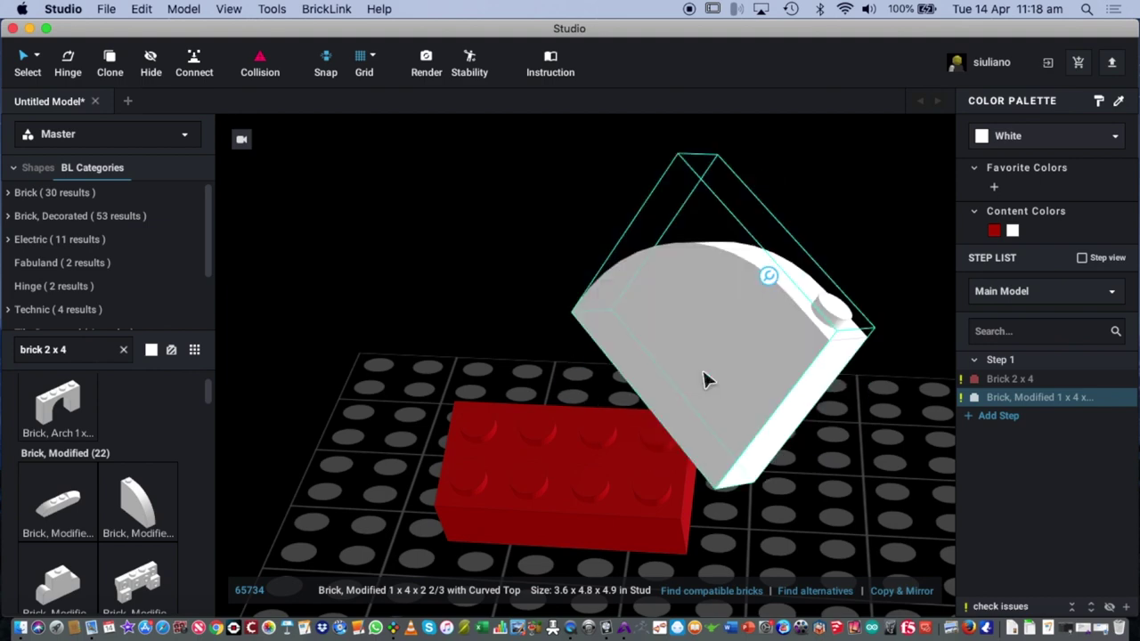
{"action": "key", "text": "Delete"}
Step: Shift the Rust Brick 2 x 4 with the move handles to about -26.1, -28.1, 26.8
{"action": "right_click_drag", "start_coordinate": [768, 466], "coordinate": [687, 496]}
{"action": "left_click", "coordinate": [606, 504]}
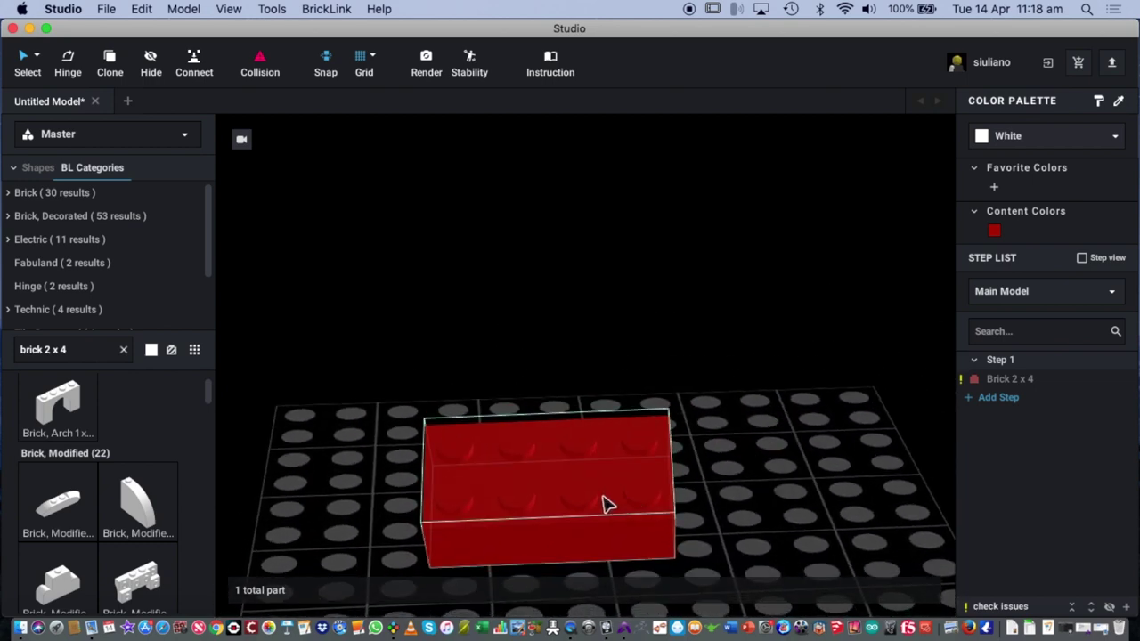
{"action": "left_click", "coordinate": [605, 503]}
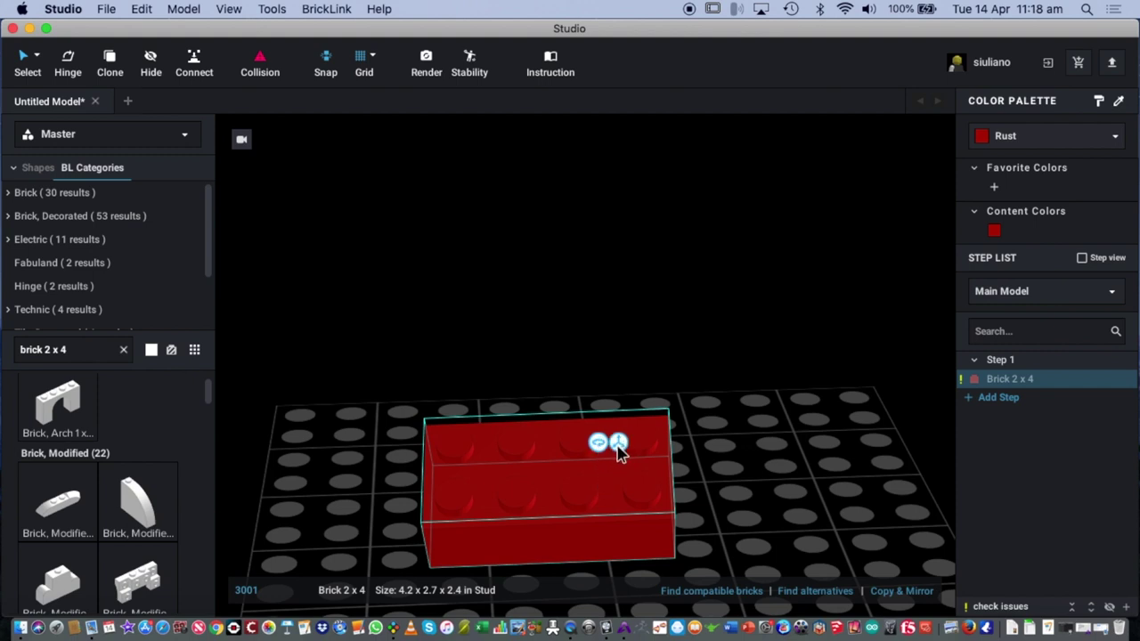
{"action": "left_click", "coordinate": [622, 445]}
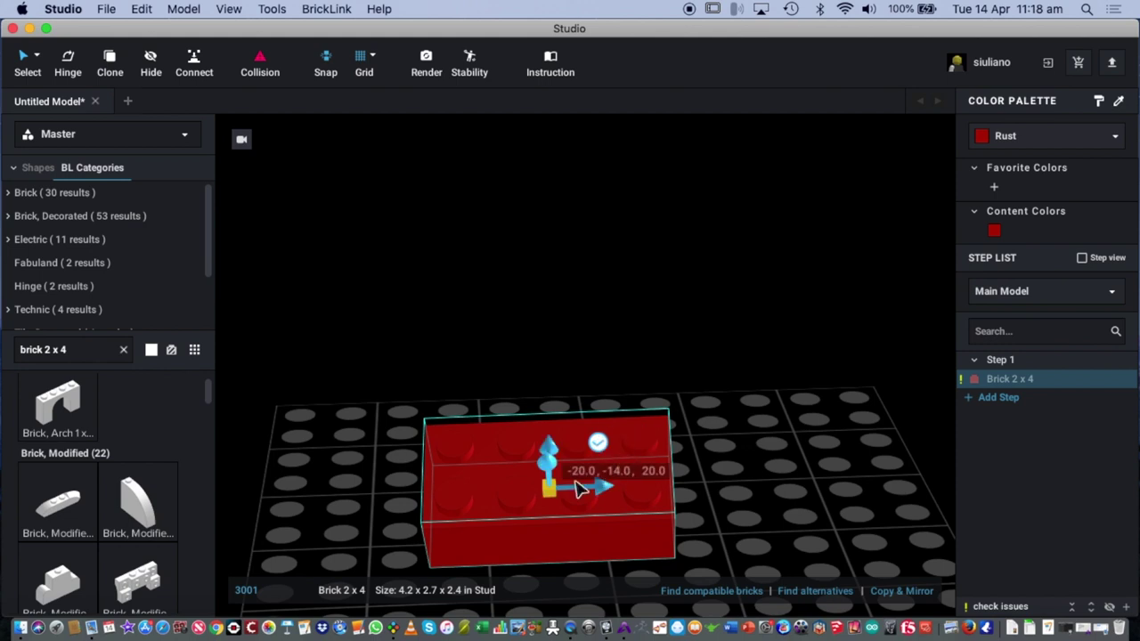
{"action": "mouse_move", "coordinate": [540, 454]}
{"action": "left_mouse_down"}
{"action": "mouse_move", "coordinate": [433, 280]}
{"action": "mouse_move", "coordinate": [534, 433]}
{"action": "left_mouse_up"}
{"action": "mouse_move", "coordinate": [597, 469]}
{"action": "left_mouse_down"}
{"action": "mouse_move", "coordinate": [763, 457]}
{"action": "mouse_move", "coordinate": [578, 463]}
{"action": "left_mouse_up"}
{"action": "left_click_drag", "start_coordinate": [540, 427], "coordinate": [574, 412]}
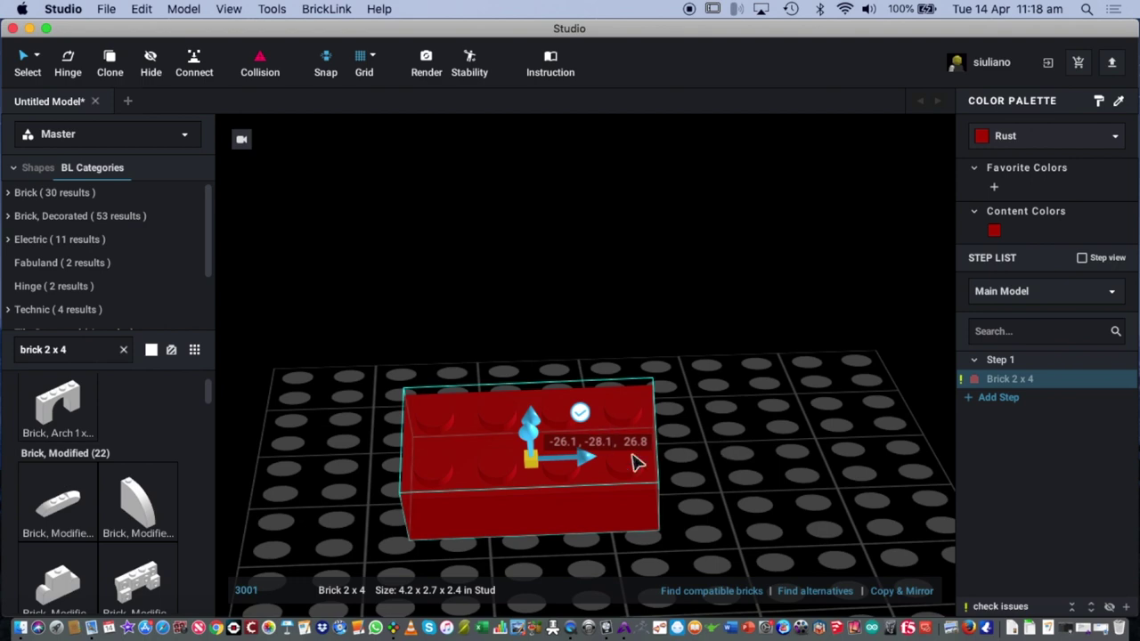
{"action": "left_click", "coordinate": [746, 486]}
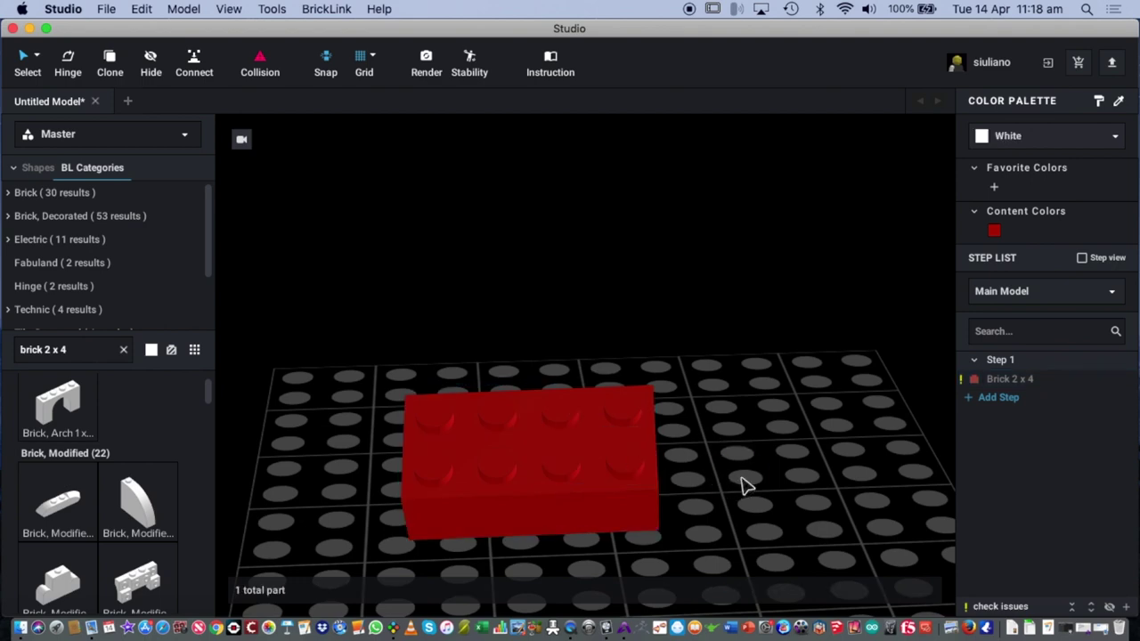
{"action": "right_click_drag", "start_coordinate": [743, 484], "coordinate": [718, 477]}
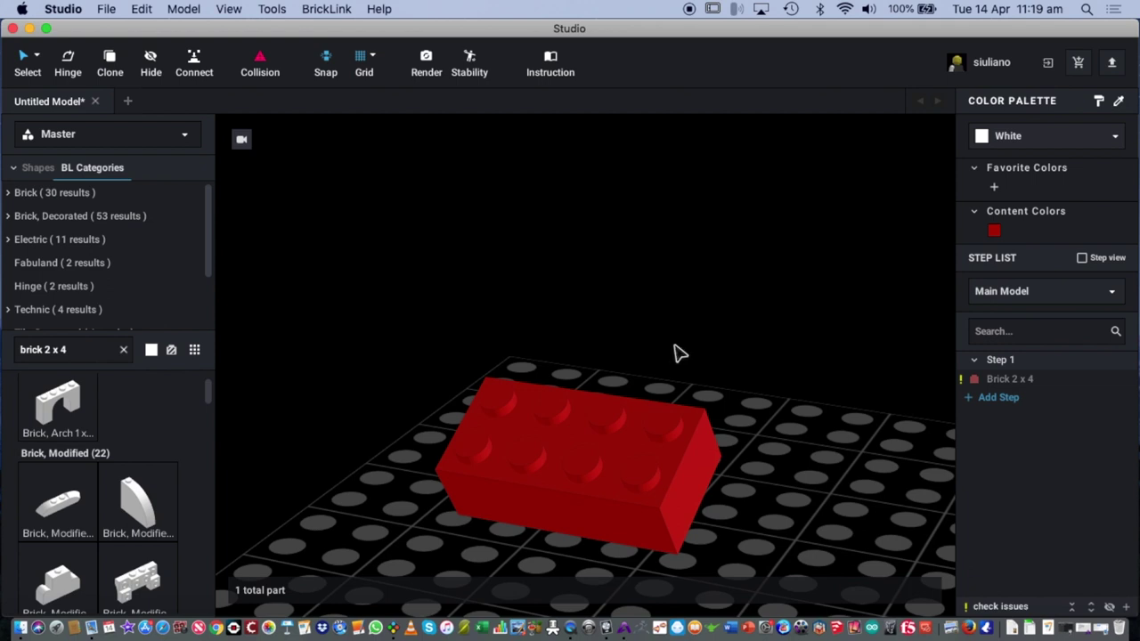
{"action": "left_click", "coordinate": [629, 465]}
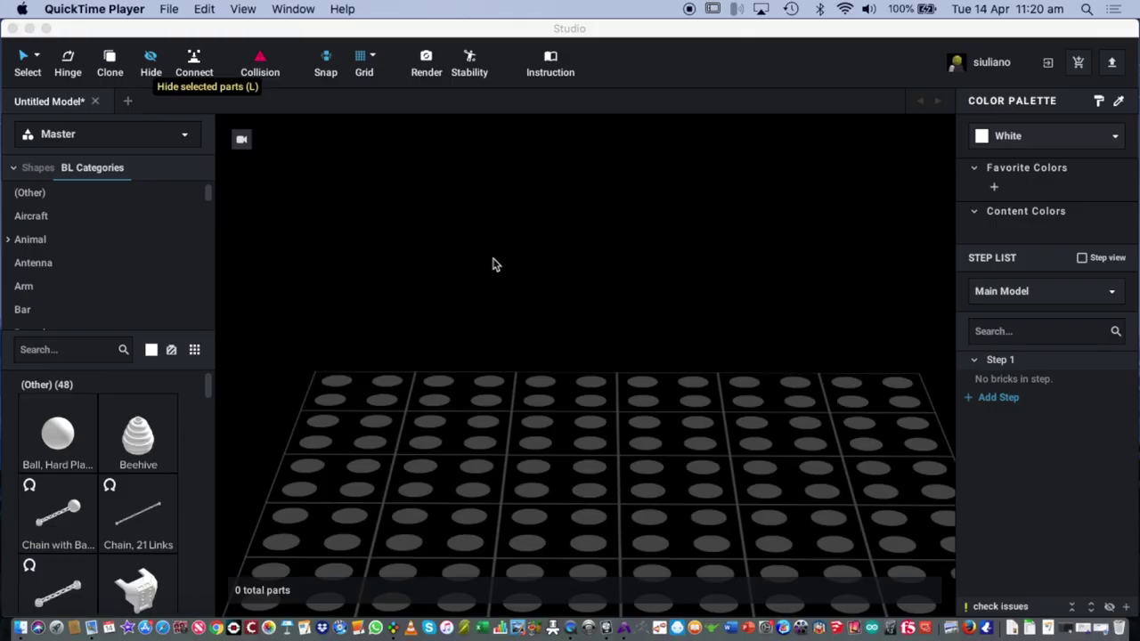
{"action": "left_click", "coordinate": [676, 427]}
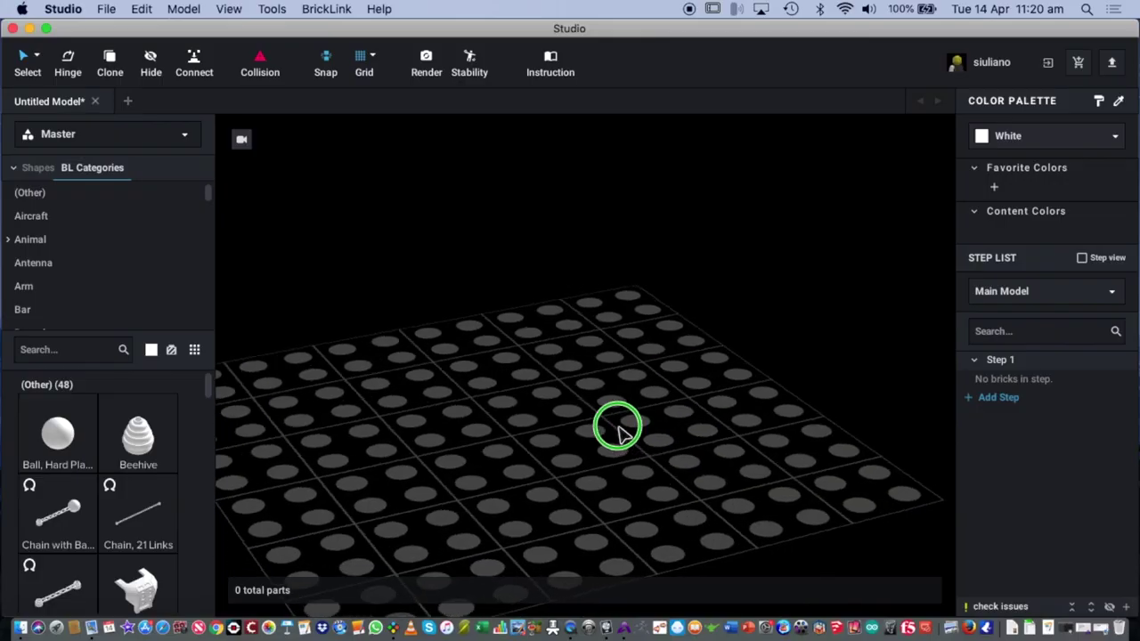
{"action": "mouse_move", "coordinate": [618, 427]}
{"action": "right_mouse_down"}
{"action": "mouse_move", "coordinate": [595, 427]}
{"action": "mouse_move", "coordinate": [603, 435]}
{"action": "right_mouse_up"}
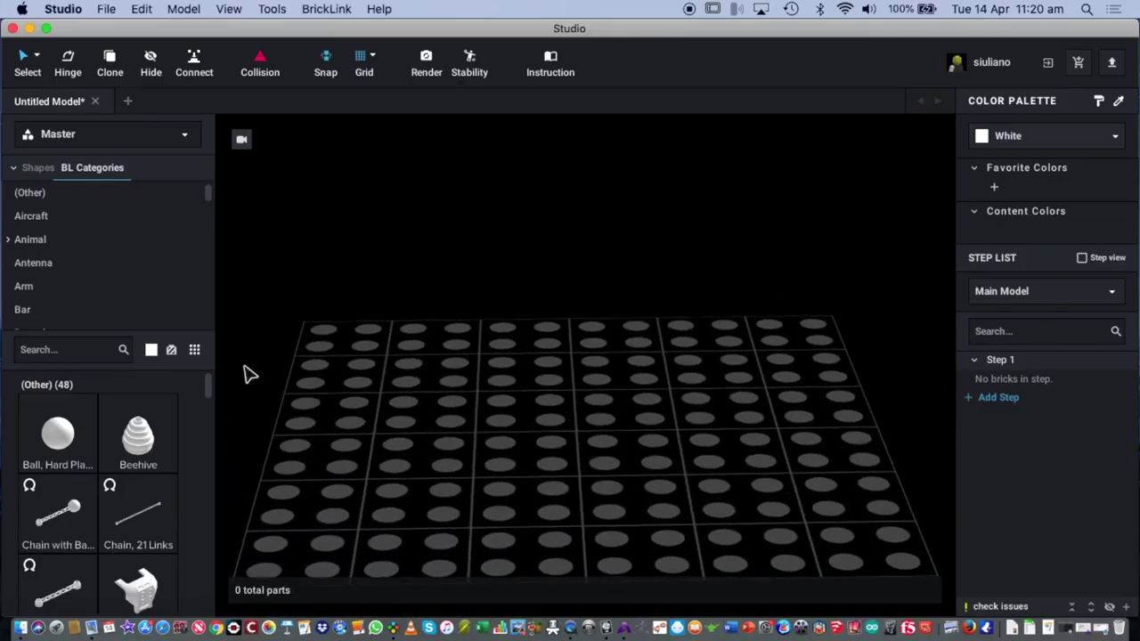
Step: Switch to Safari and search Google Images for "roman colosseum"
{"action": "left_click", "coordinate": [175, 613]}
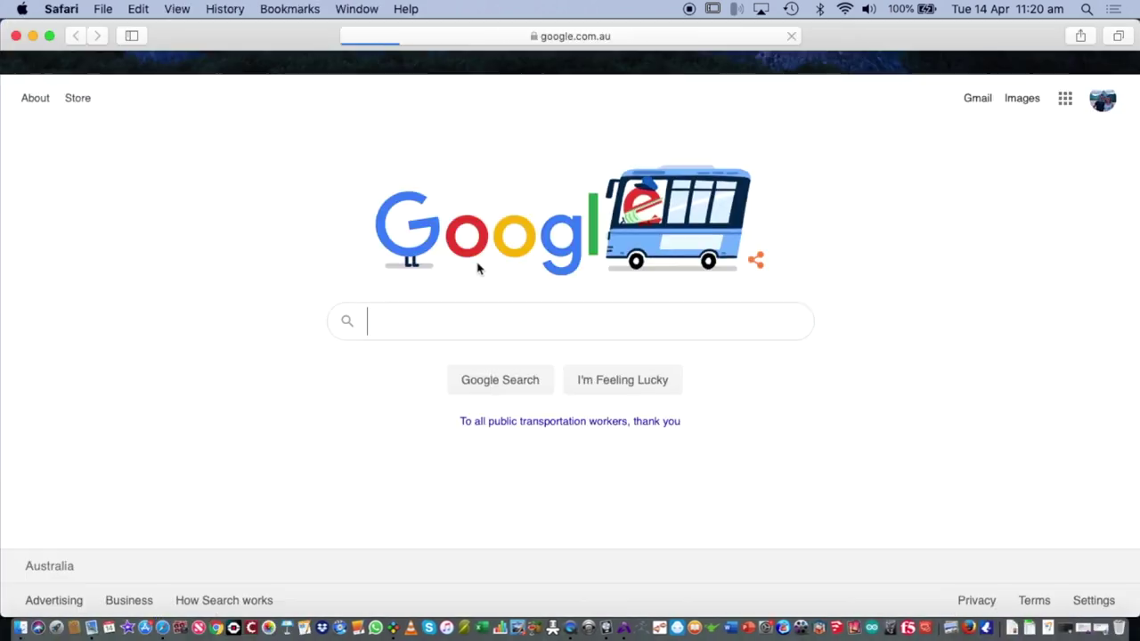
{"action": "type", "text": "roman col"}
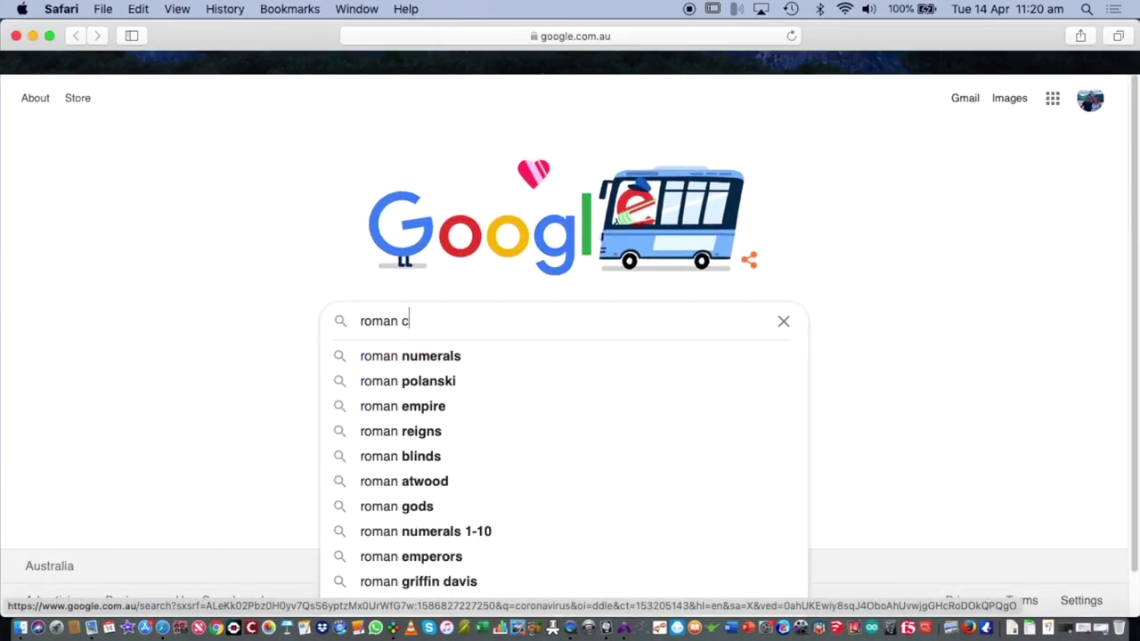
{"action": "type", "text": "osseum"}
{"action": "key", "text": "Return"}
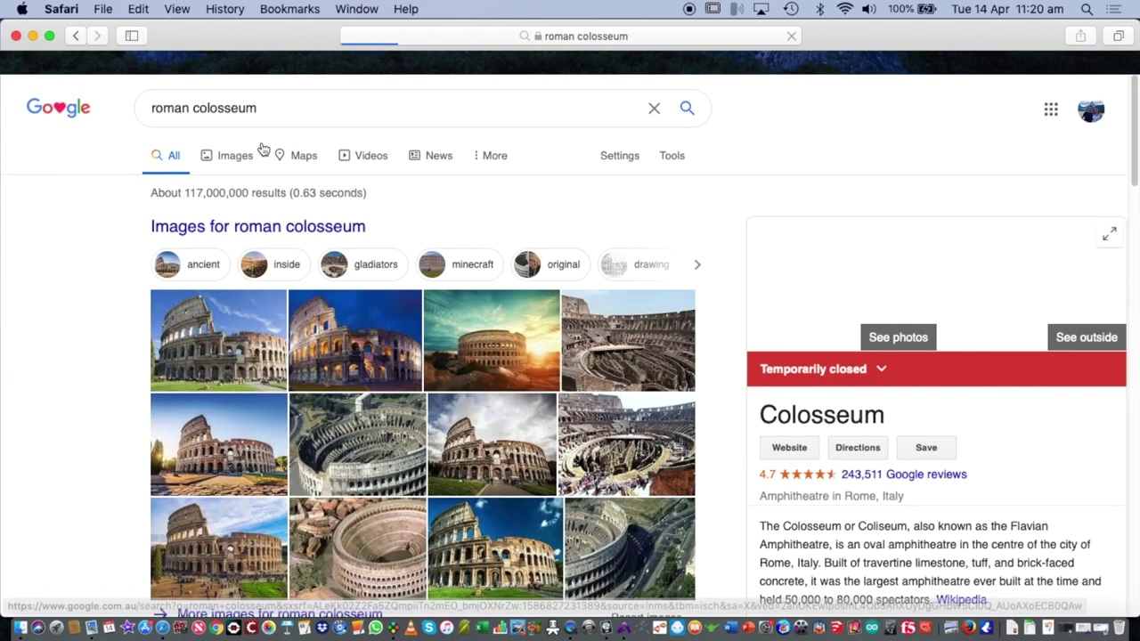
{"action": "left_click", "coordinate": [237, 156]}
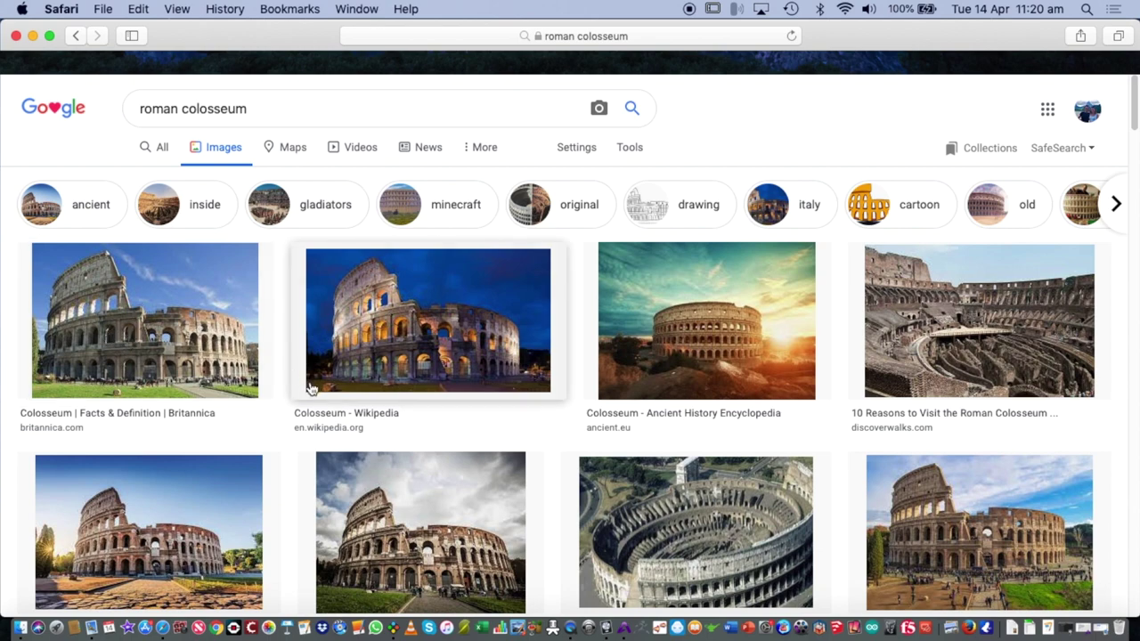
Step: Switch back to Studio, search the parts for "arch" and place a white Brick, Arch 1 x 4 x 2 toward the back of the baseplate
{"action": "key", "text": "ctrl+Up"}
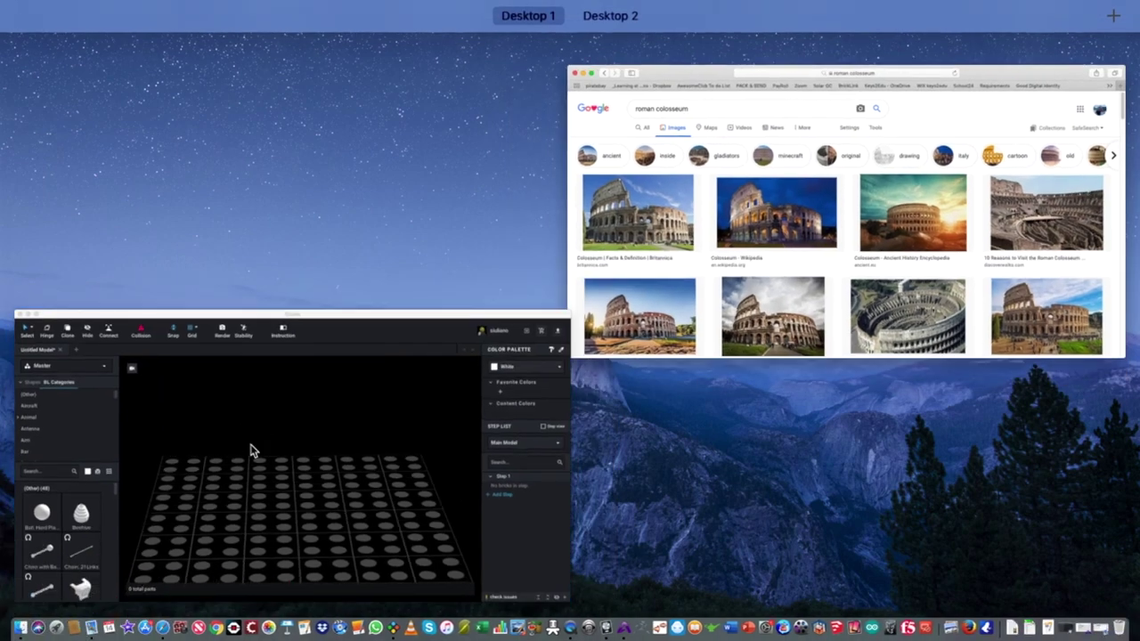
{"action": "left_click", "coordinate": [250, 451]}
{"action": "left_click", "coordinate": [45, 348]}
{"action": "type", "text": "arch"}
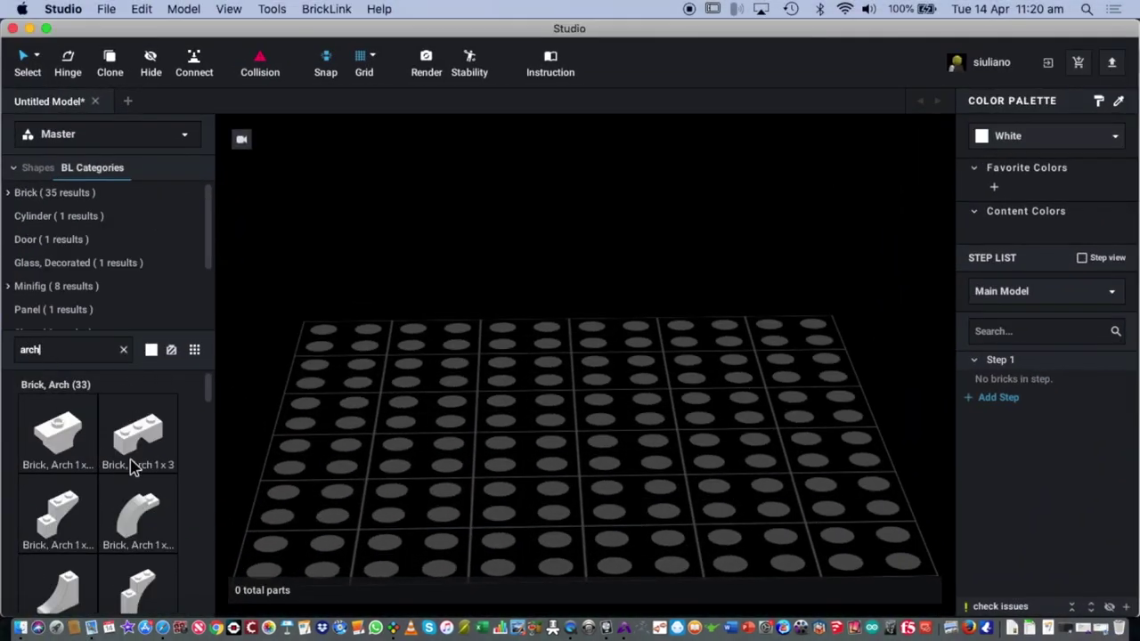
{"action": "scroll", "coordinate": [151, 470], "scroll_direction": "down", "scroll_amount": 5}
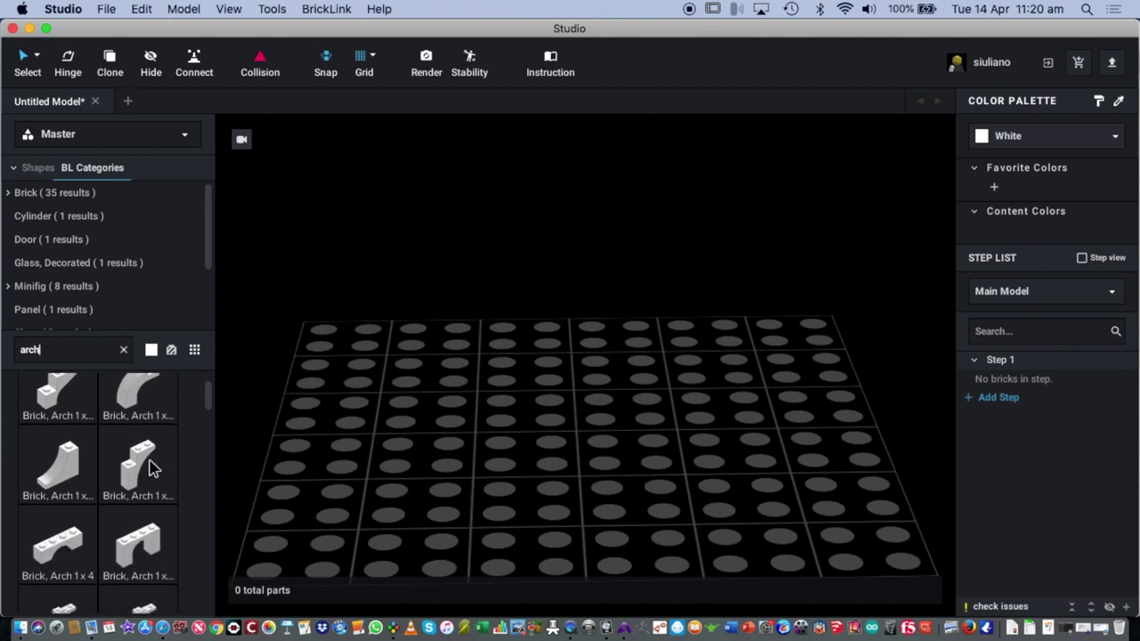
{"action": "scroll", "coordinate": [151, 470], "scroll_direction": "down", "scroll_amount": 2}
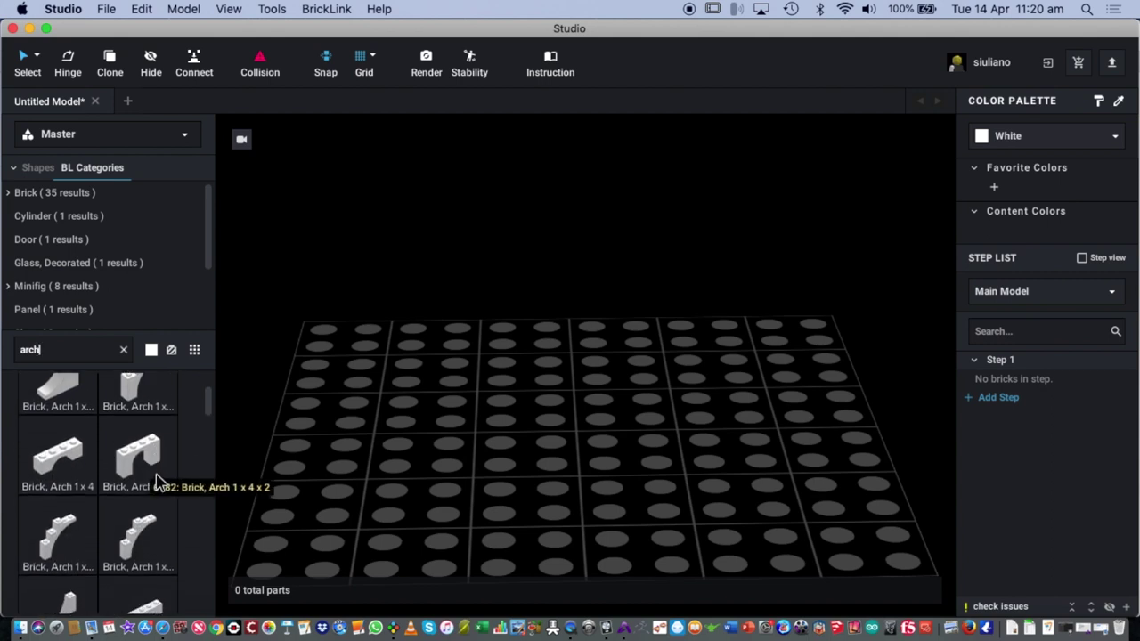
{"action": "left_click_drag", "start_coordinate": [130, 463], "coordinate": [560, 267]}
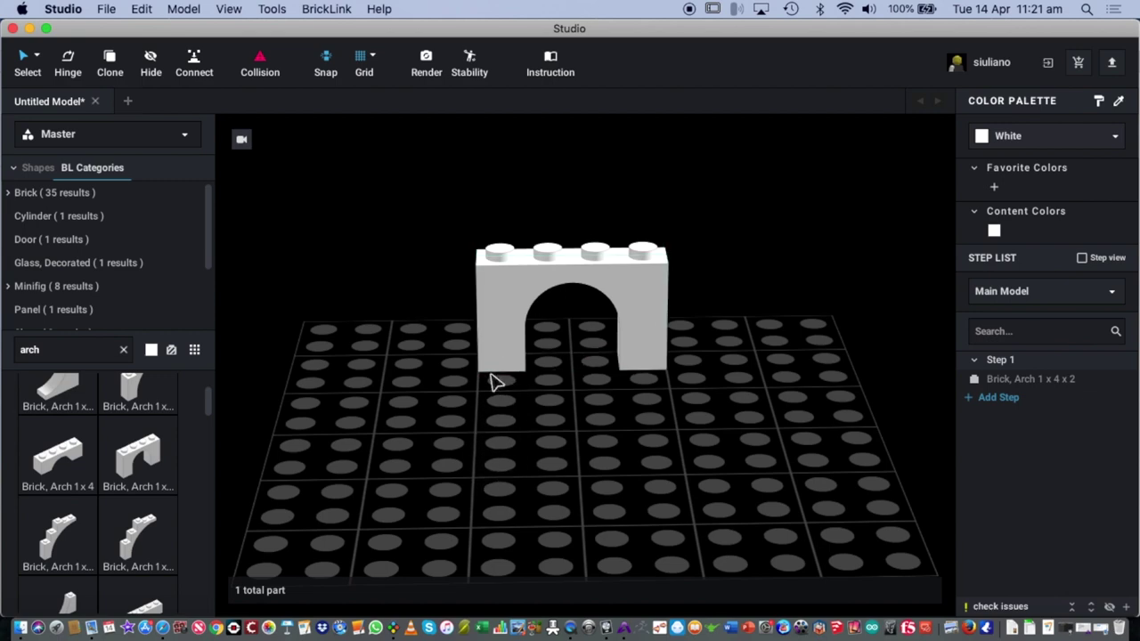
Step: Find "brick 1 x 1", place a white Brick 1 x 1 in front of the arch and seat the arch's left leg on it
{"action": "right_click_drag", "start_coordinate": [554, 400], "coordinate": [526, 239]}
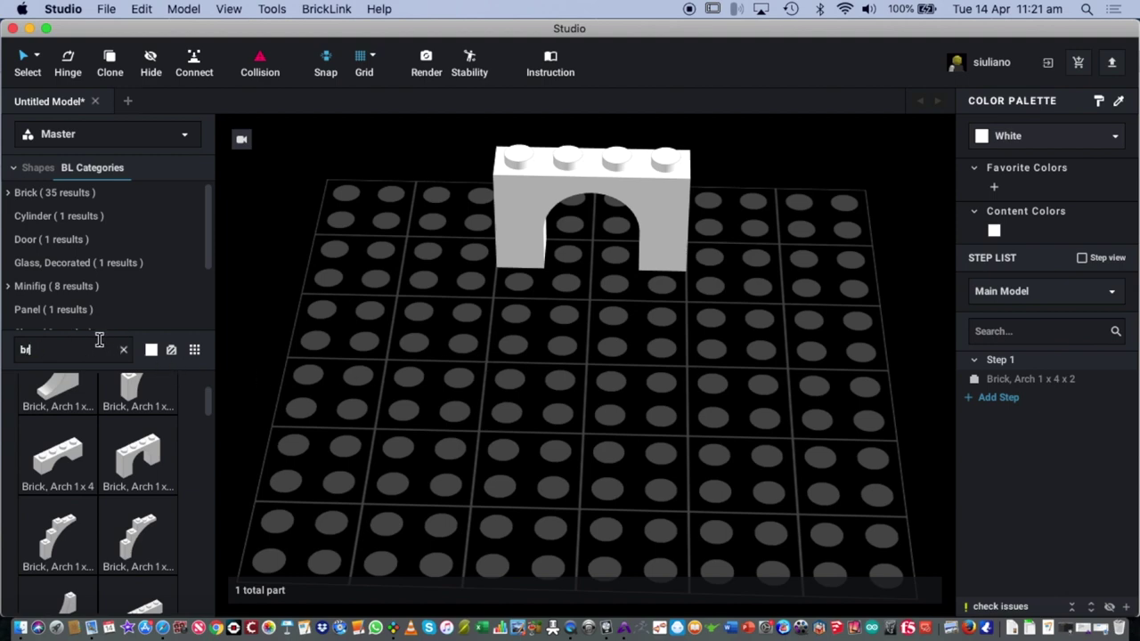
{"action": "type", "text": "x 1"}
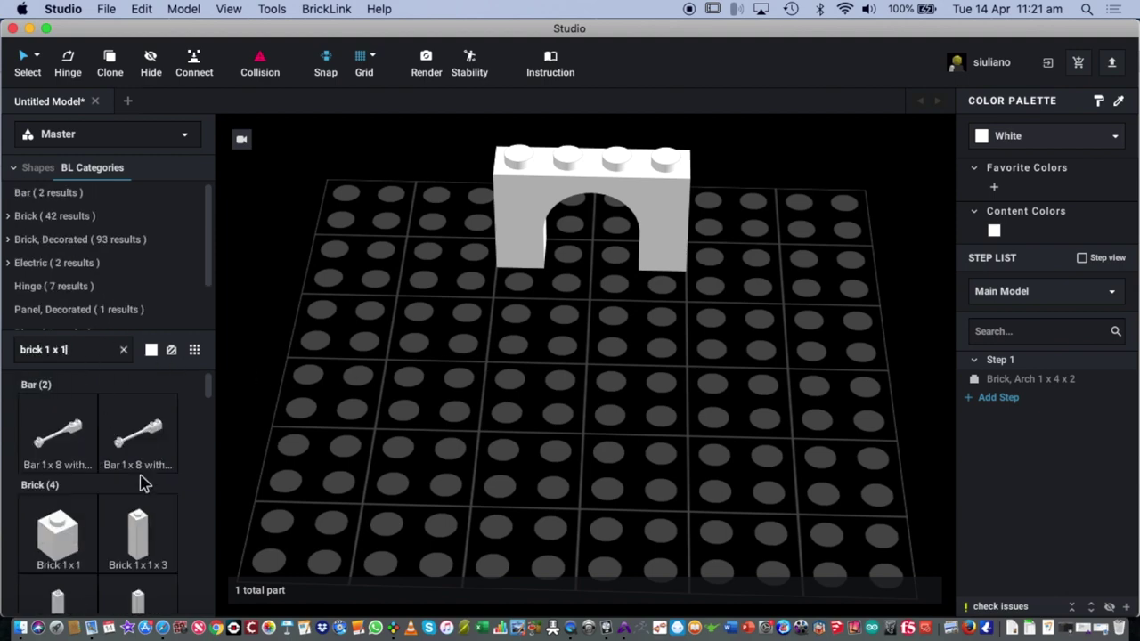
{"action": "scroll", "coordinate": [140, 482], "scroll_direction": "down", "scroll_amount": 3}
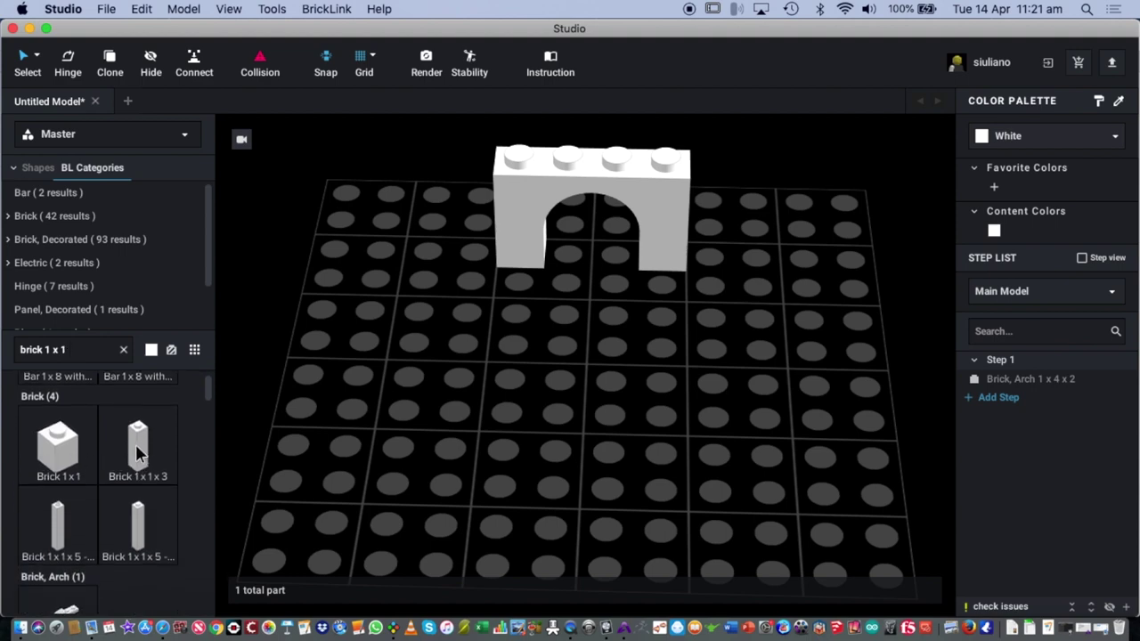
{"action": "left_click_drag", "start_coordinate": [58, 445], "coordinate": [495, 314]}
{"action": "right_click_drag", "start_coordinate": [613, 381], "coordinate": [621, 361]}
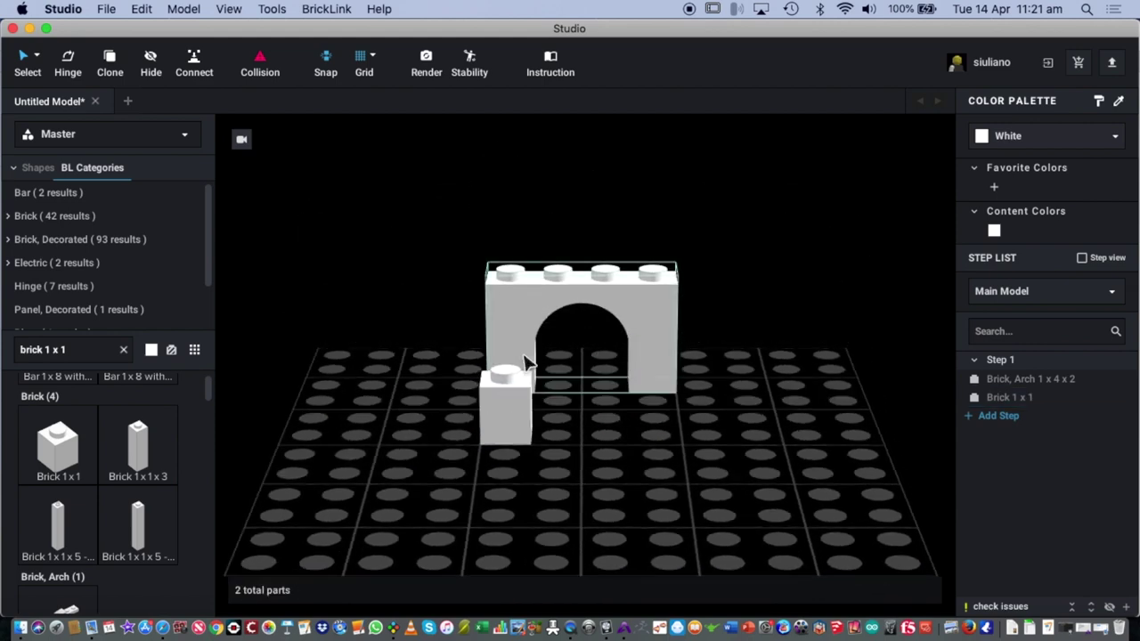
{"action": "left_click_drag", "start_coordinate": [525, 361], "coordinate": [532, 350]}
{"action": "left_click", "coordinate": [570, 435]}
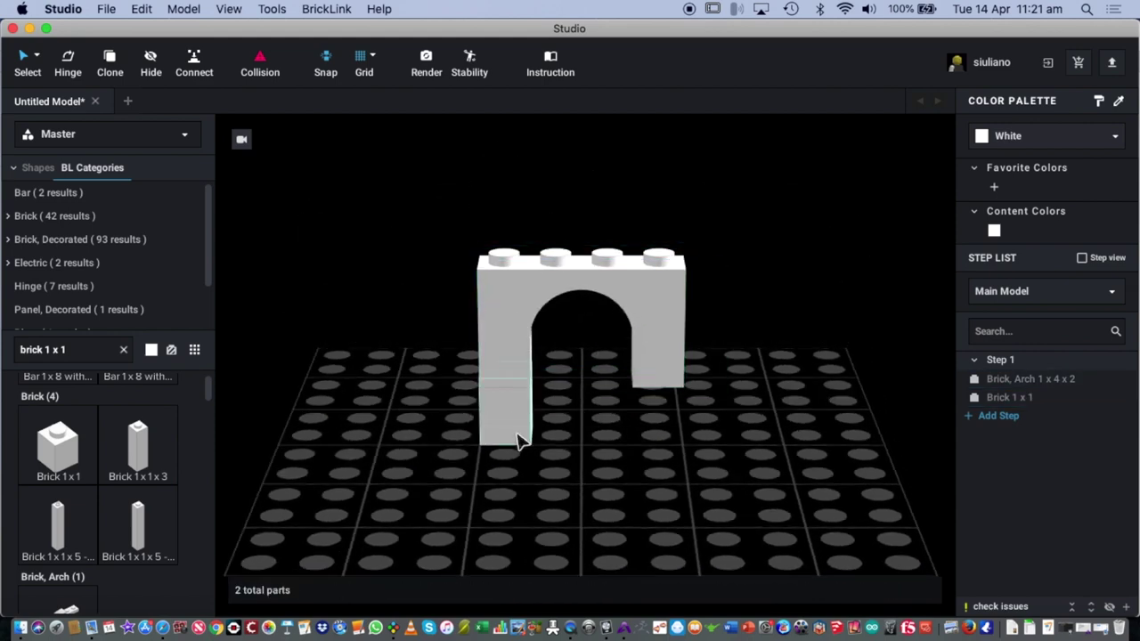
Step: Clone the Brick 1 x 1 three times so each arch leg stands on two stacked bricks
{"action": "left_click_drag", "start_coordinate": [521, 439], "coordinate": [665, 470], "text": "alt"}
{"action": "left_click", "coordinate": [758, 472]}
{"action": "mouse_move", "coordinate": [758, 471]}
{"action": "right_mouse_down"}
{"action": "mouse_move", "coordinate": [656, 468]}
{"action": "mouse_move", "coordinate": [792, 466]}
{"action": "mouse_move", "coordinate": [765, 456]}
{"action": "right_mouse_up"}
{"action": "left_click", "coordinate": [730, 438]}
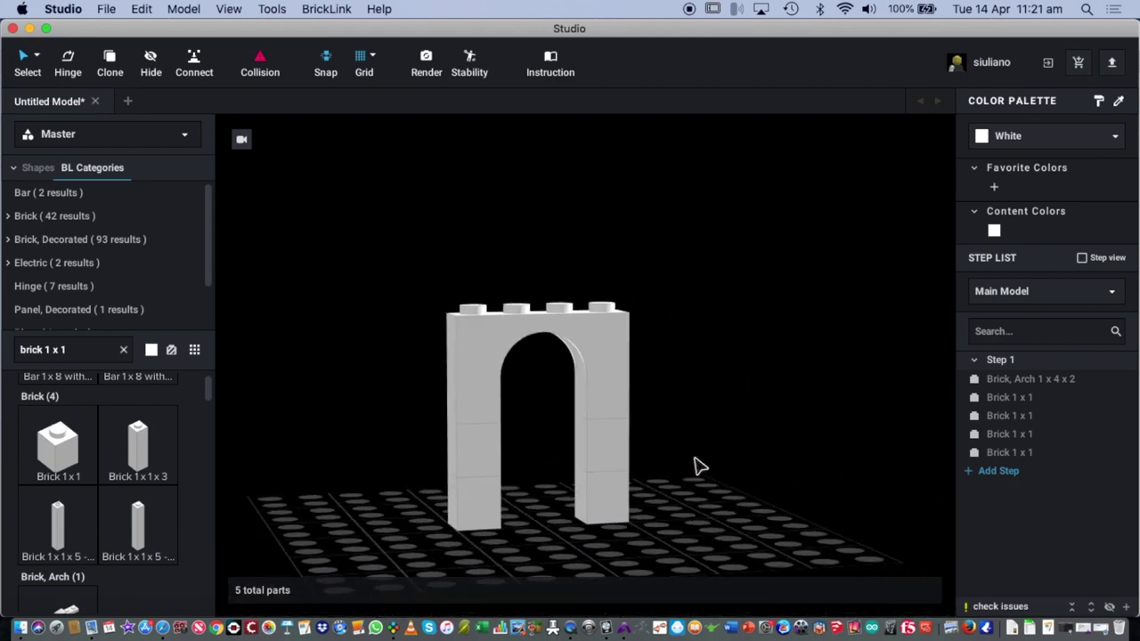
Step: Select the arch with all its leg bricks and color them Tan
{"action": "key", "text": "ctrl+Up"}
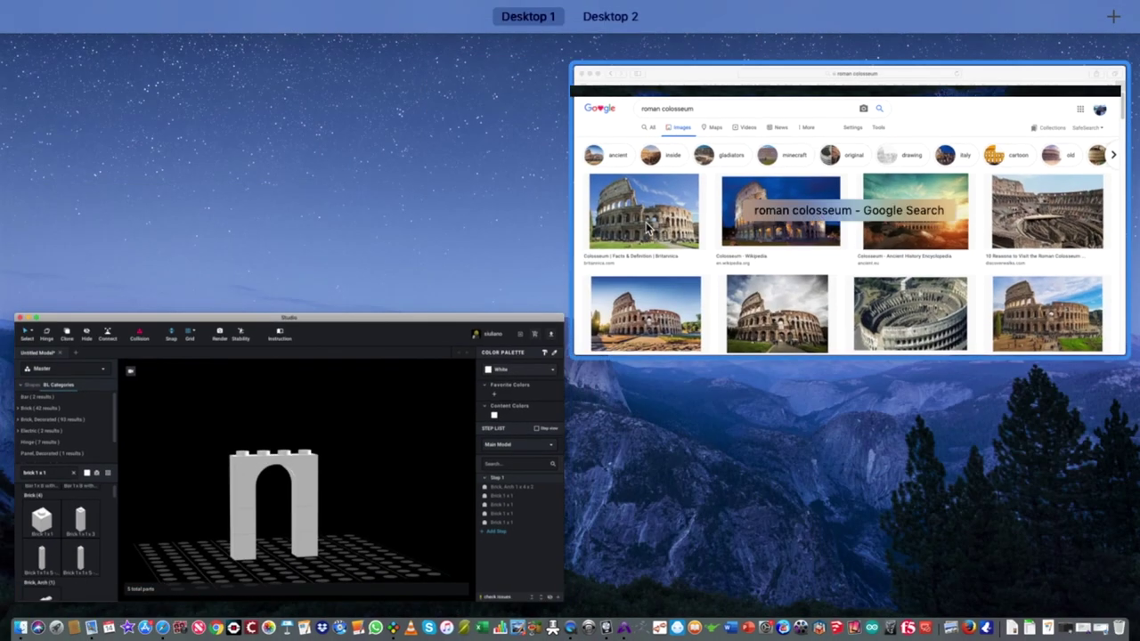
{"action": "left_click", "coordinate": [485, 458]}
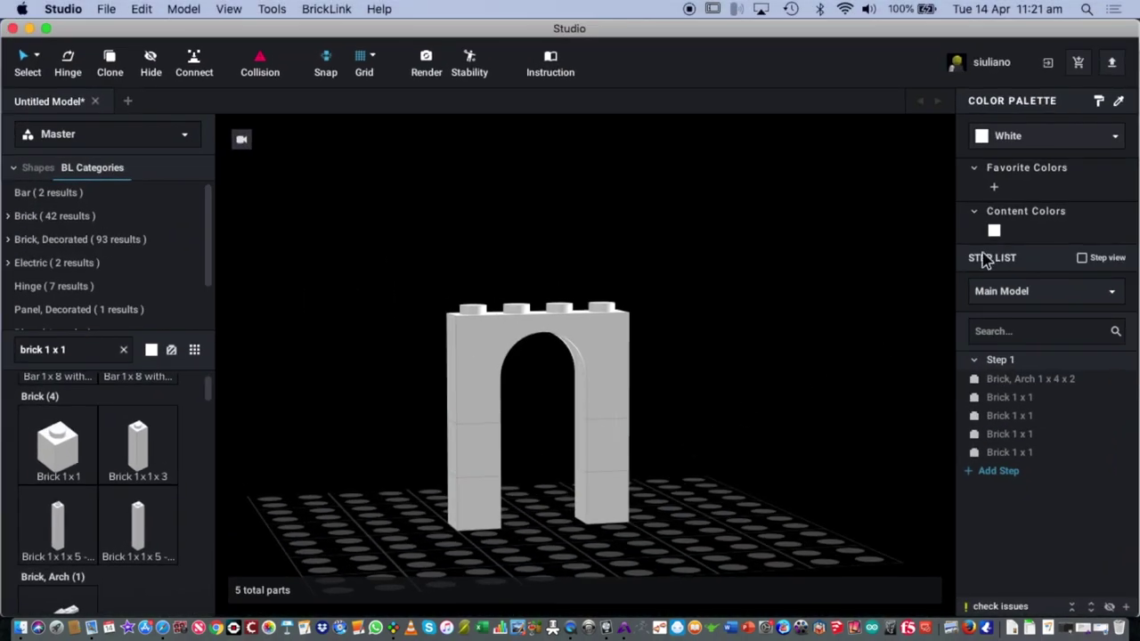
{"action": "double_click", "coordinate": [554, 425]}
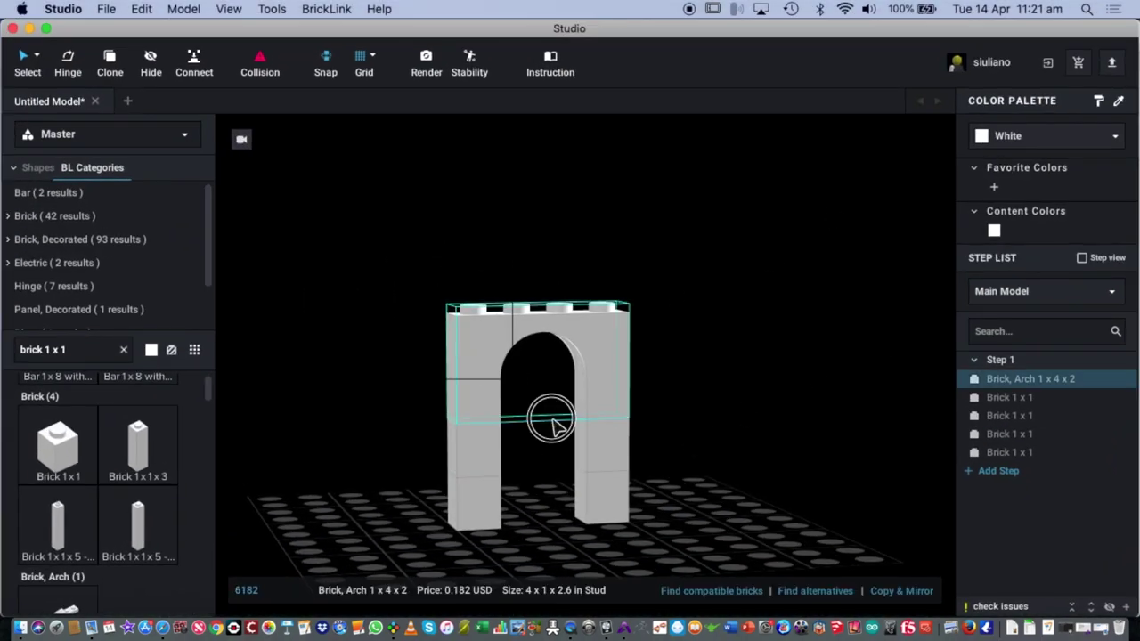
{"action": "left_click", "coordinate": [1024, 138]}
{"action": "type", "text": "tan"}
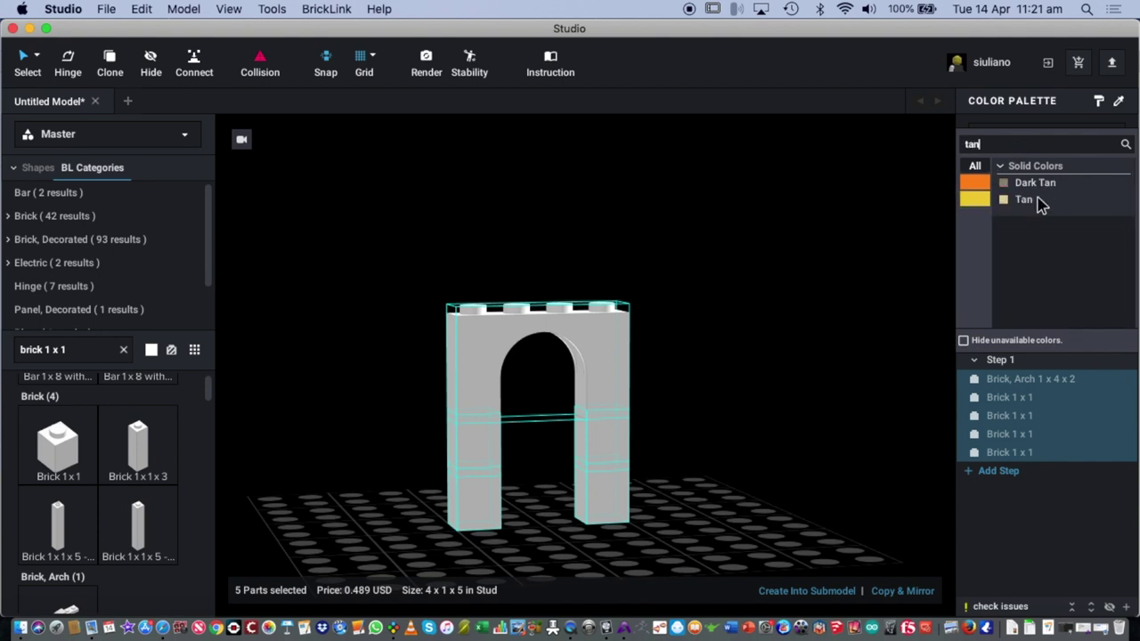
{"action": "left_click", "coordinate": [1024, 199]}
{"action": "left_click", "coordinate": [757, 392]}
{"action": "right_click_drag", "start_coordinate": [757, 392], "coordinate": [753, 402]}
Step: Examine the arches in the Roman Colosseum images in Safari and return to Studio
{"action": "mouse_move", "coordinate": [9, 634]}
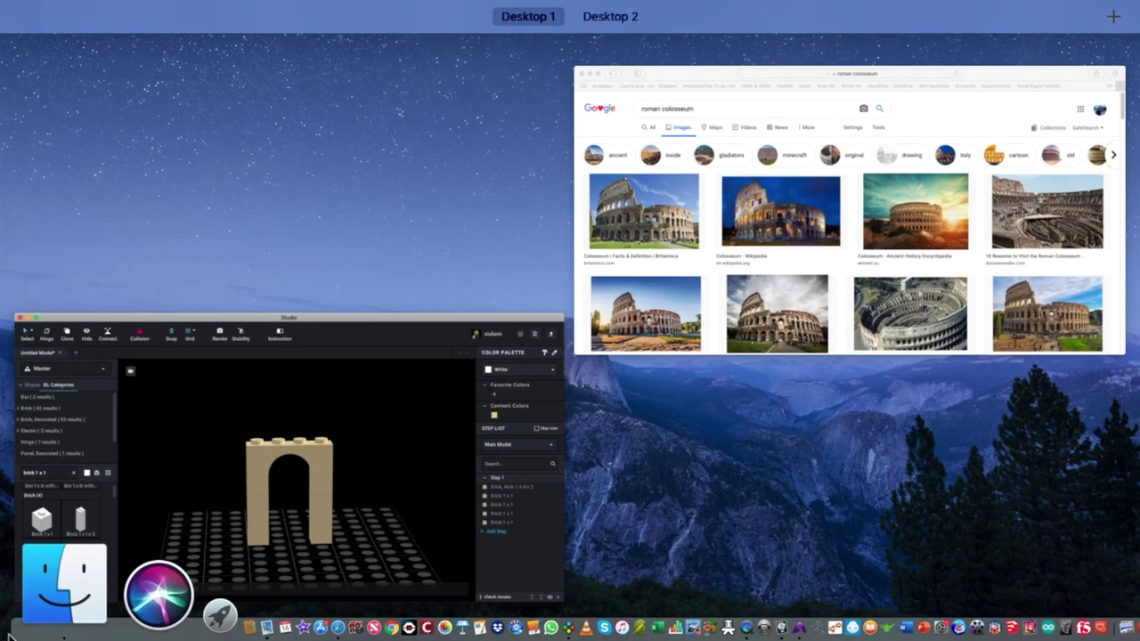
{"action": "left_click", "coordinate": [781, 215]}
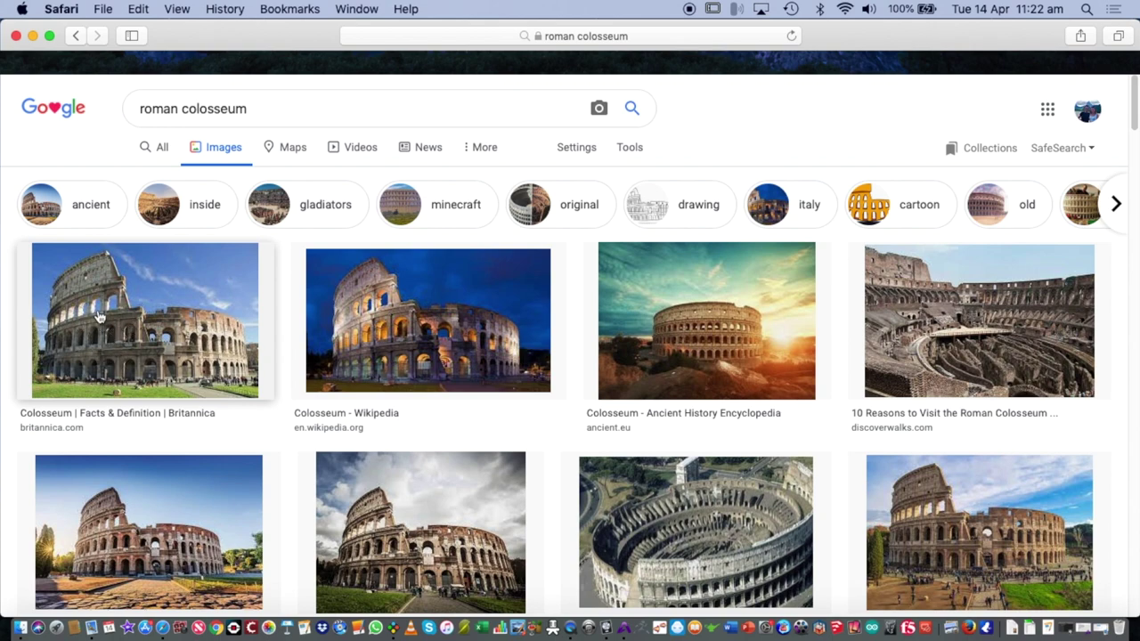
{"action": "mouse_move", "coordinate": [9, 634]}
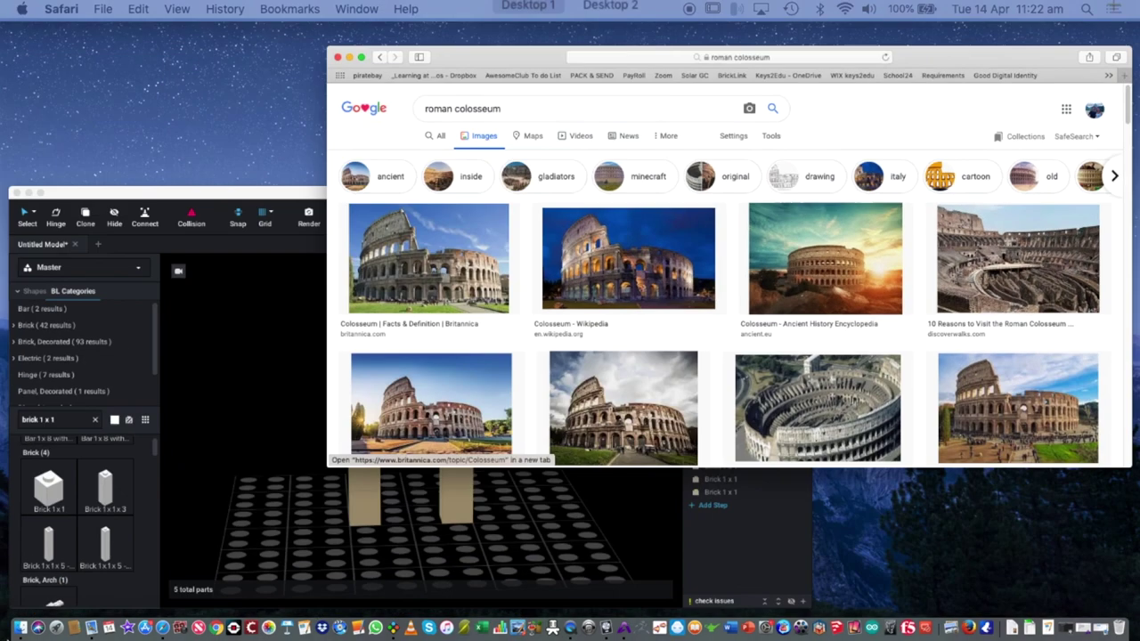
{"action": "left_click", "coordinate": [384, 461]}
Step: Search the parts for "brick 1 x 4", place a Brick 1 x 4 beside the arch and color it Tan
{"action": "right_click_drag", "start_coordinate": [748, 368], "coordinate": [611, 356]}
{"action": "left_click", "coordinate": [82, 349]}
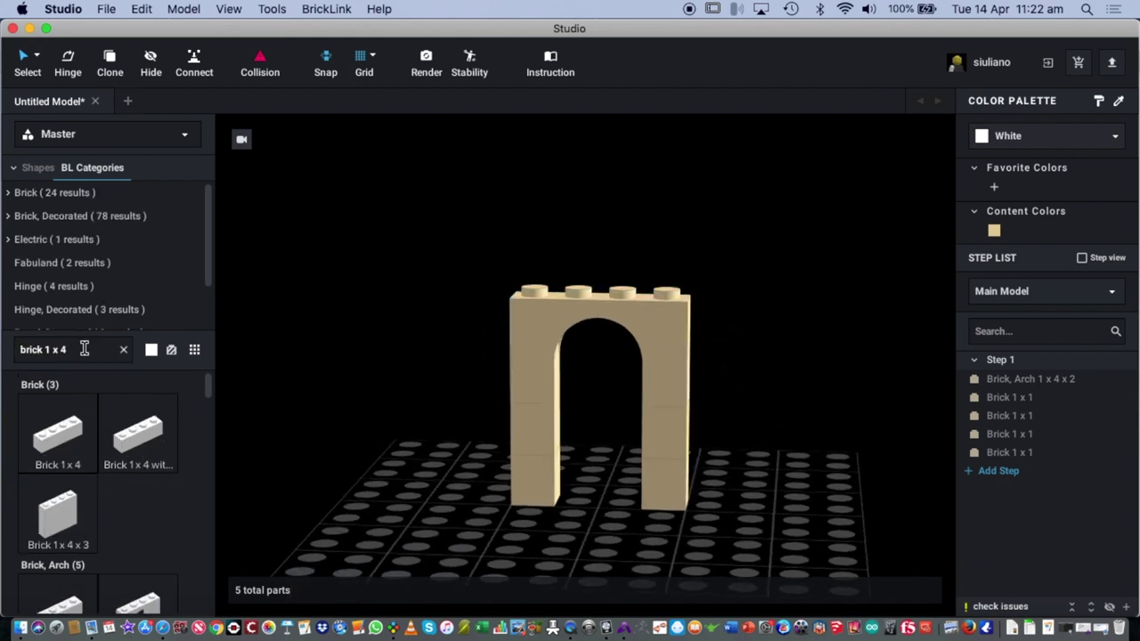
{"action": "left_click_drag", "start_coordinate": [40, 448], "coordinate": [359, 471]}
{"action": "left_click", "coordinate": [434, 416]}
{"action": "left_click", "coordinate": [994, 230]}
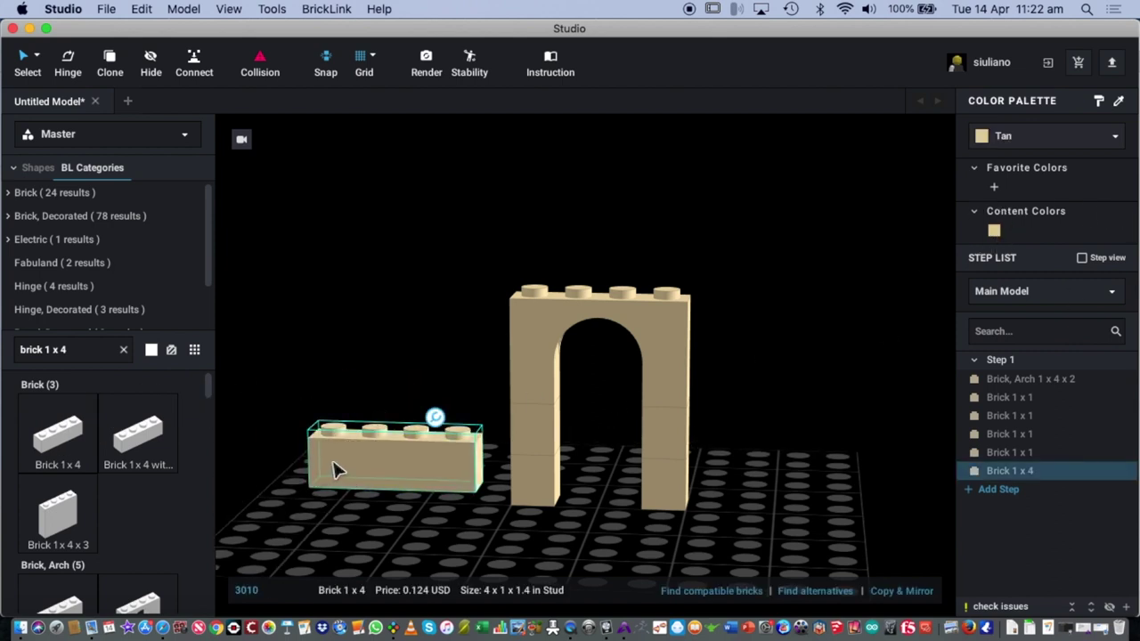
Step: Move the Tan Brick 1 x 4 underneath both arch legs to form the base of the opening
{"action": "left_click_drag", "start_coordinate": [331, 472], "coordinate": [539, 555]}
{"action": "left_click", "coordinate": [441, 543]}
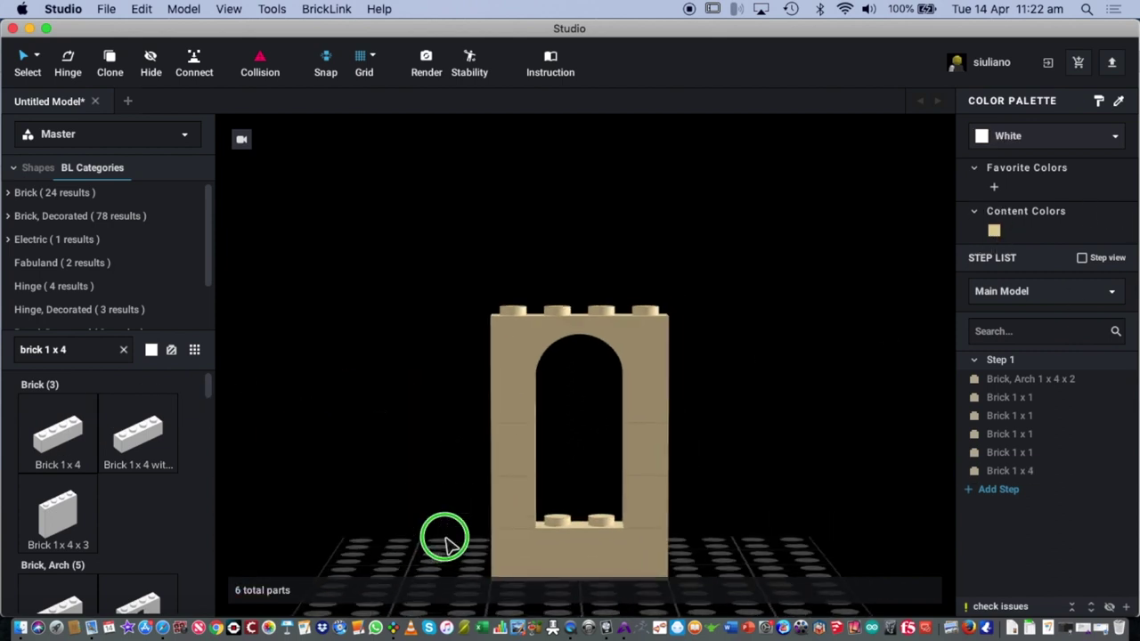
{"action": "right_click_drag", "start_coordinate": [437, 549], "coordinate": [467, 488]}
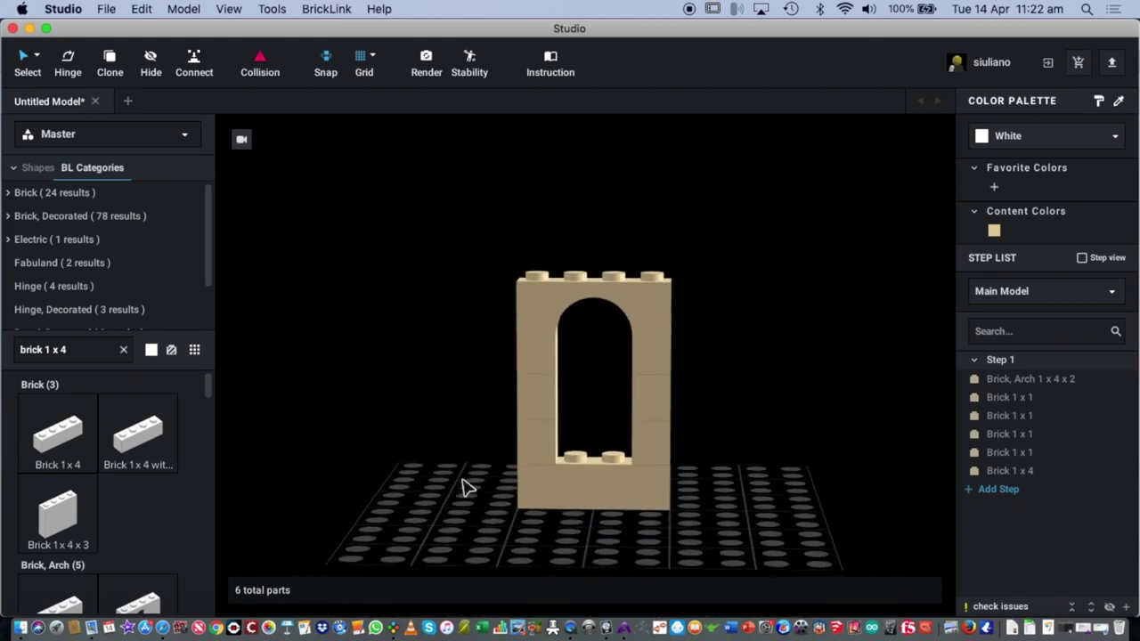
Step: Place a copy of the tan arch section beside the original and another copy on top, straddling both
{"action": "scroll", "coordinate": [467, 488], "scroll_direction": "down", "scroll_amount": 3}
{"action": "right_click_drag", "start_coordinate": [534, 471], "coordinate": [485, 445]}
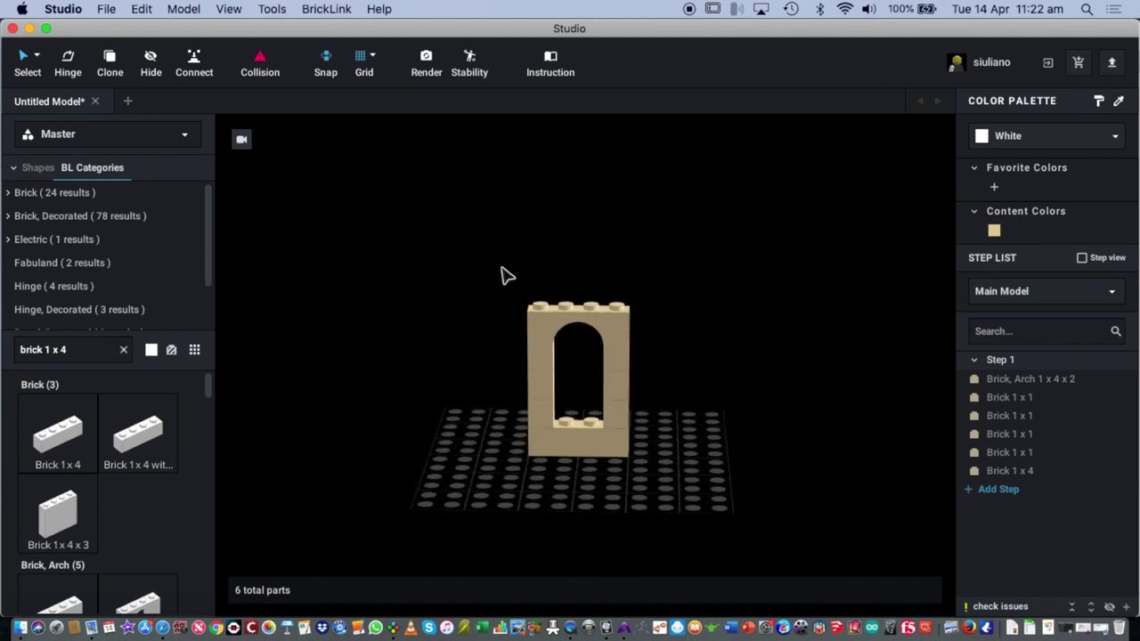
{"action": "left_click_drag", "start_coordinate": [502, 275], "coordinate": [676, 460]}
{"action": "left_click_drag", "start_coordinate": [585, 458], "coordinate": [631, 265], "text": "alt"}
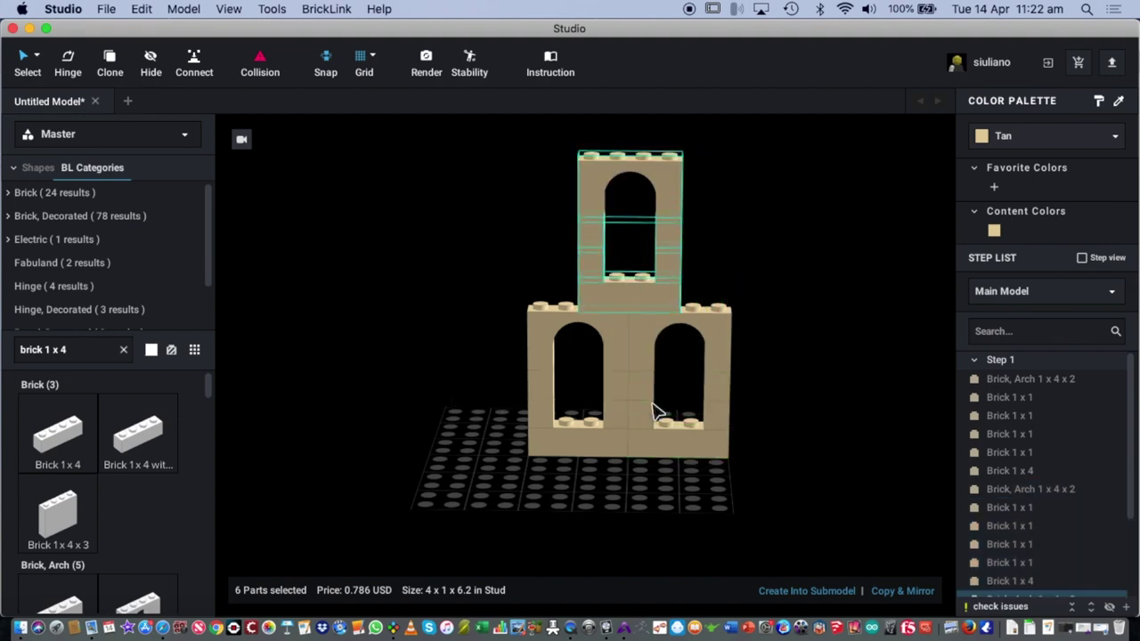
Step: Stack copies of the arch section into a wall two arches wide and four tiers high, checking the Roman Colosseum images in Safari
{"action": "key", "text": "ctrl+Up"}
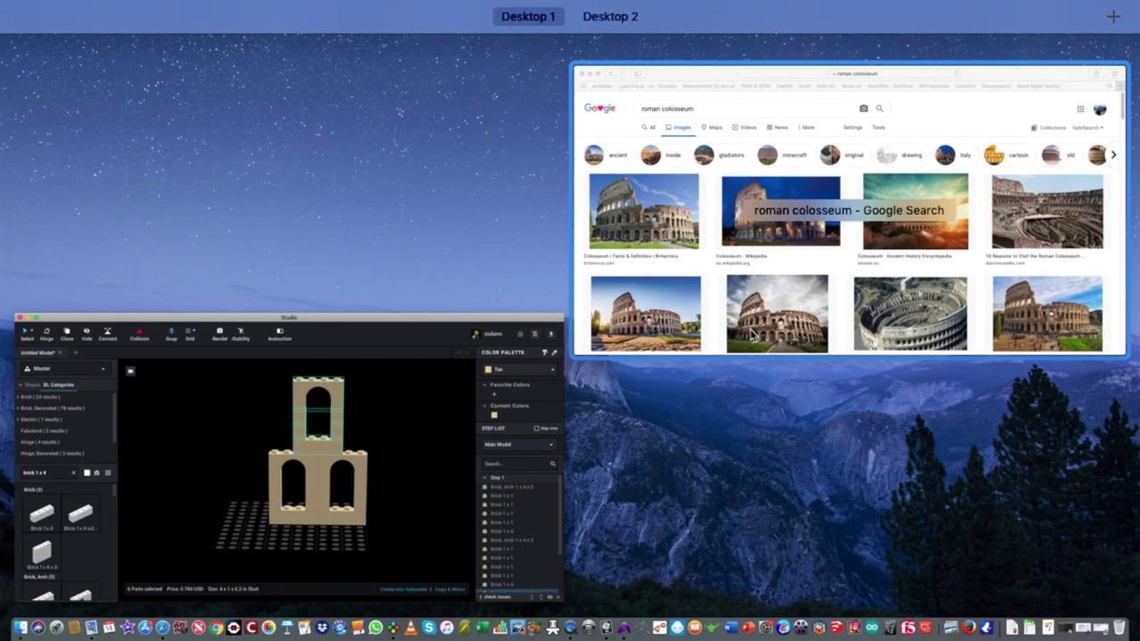
{"action": "left_click", "coordinate": [270, 468]}
{"action": "left_click_drag", "start_coordinate": [661, 312], "coordinate": [666, 173]}
{"action": "left_click", "coordinate": [824, 344]}
{"action": "right_click_drag", "start_coordinate": [824, 344], "coordinate": [752, 371]}
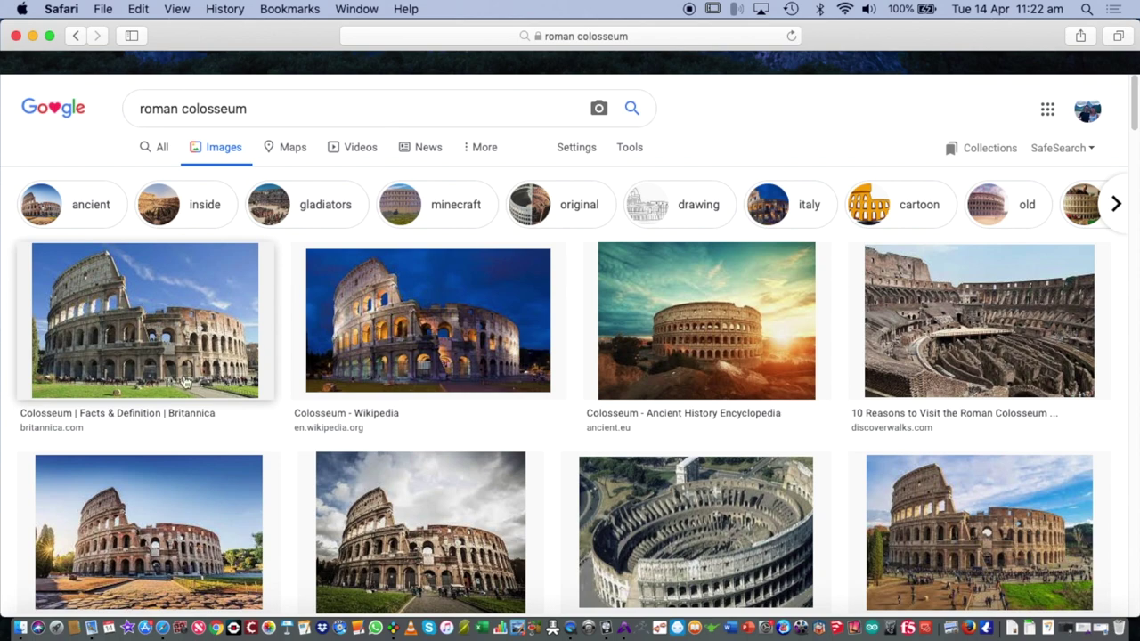
{"action": "key", "text": "ctrl+Up"}
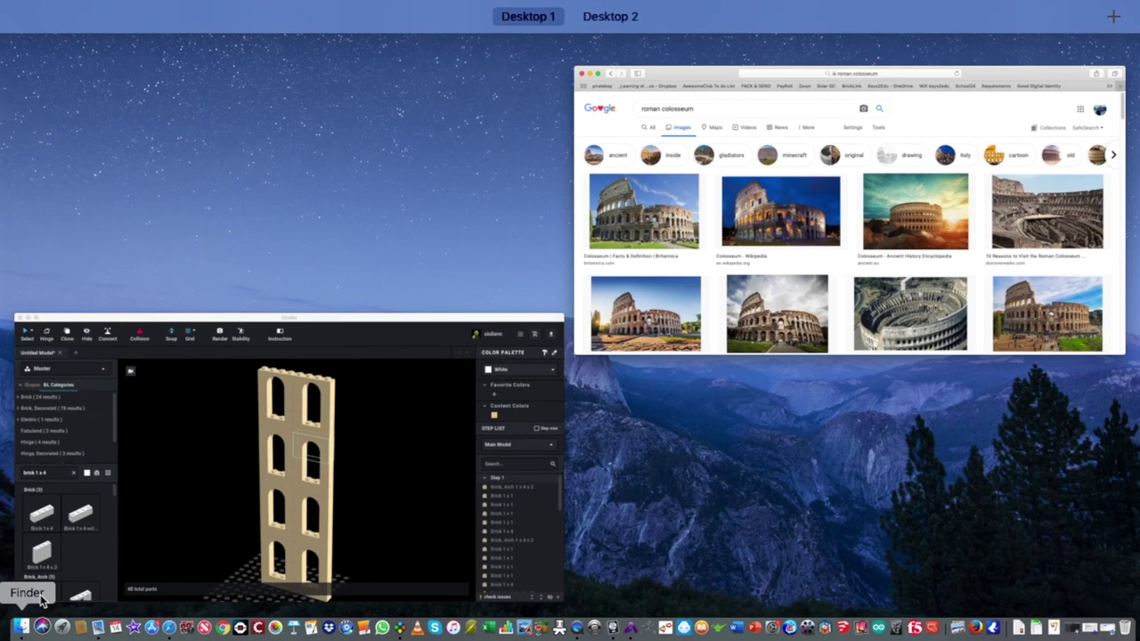
{"action": "left_click", "coordinate": [451, 455]}
{"action": "right_click_drag", "start_coordinate": [458, 426], "coordinate": [465, 432]}
Step: Search the parts for "hinge" and place a Hinge Plate 1 x 4 Swivel Top and Swivel Base on the grid beside the wall
{"action": "left_click", "coordinate": [93, 348]}
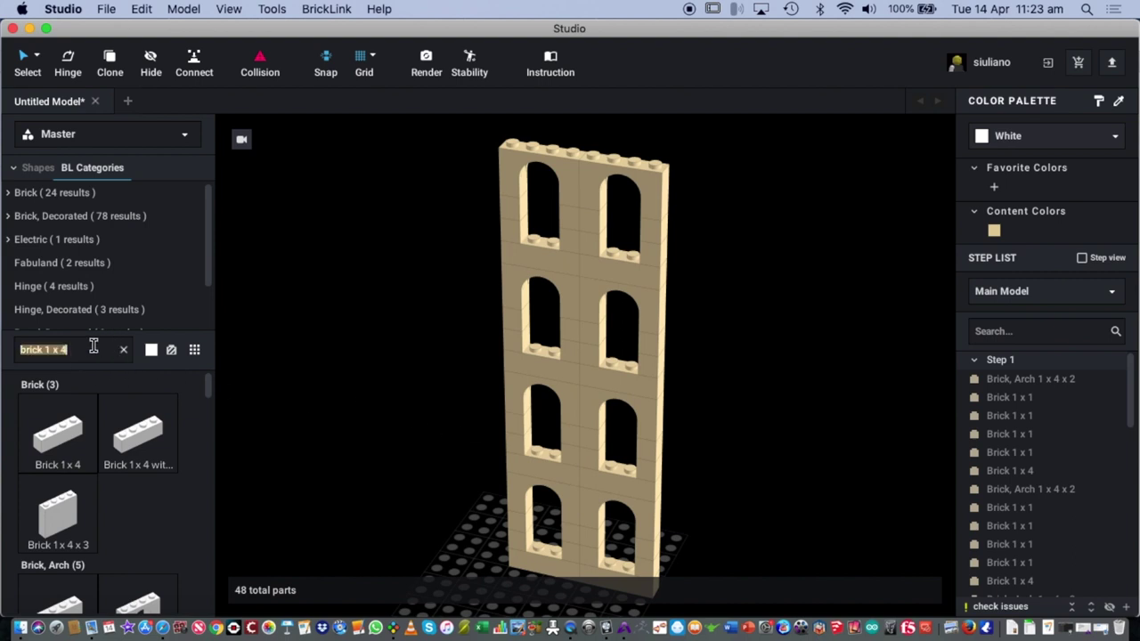
{"action": "type", "text": "hinge"}
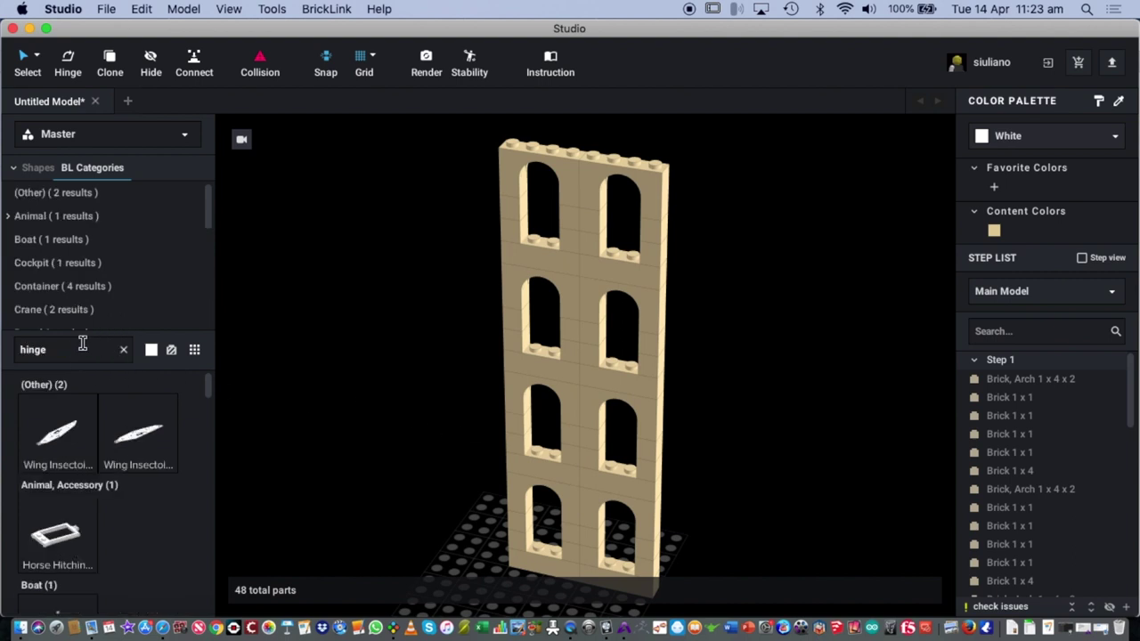
{"action": "scroll", "coordinate": [147, 521], "scroll_direction": "down", "scroll_amount": 10}
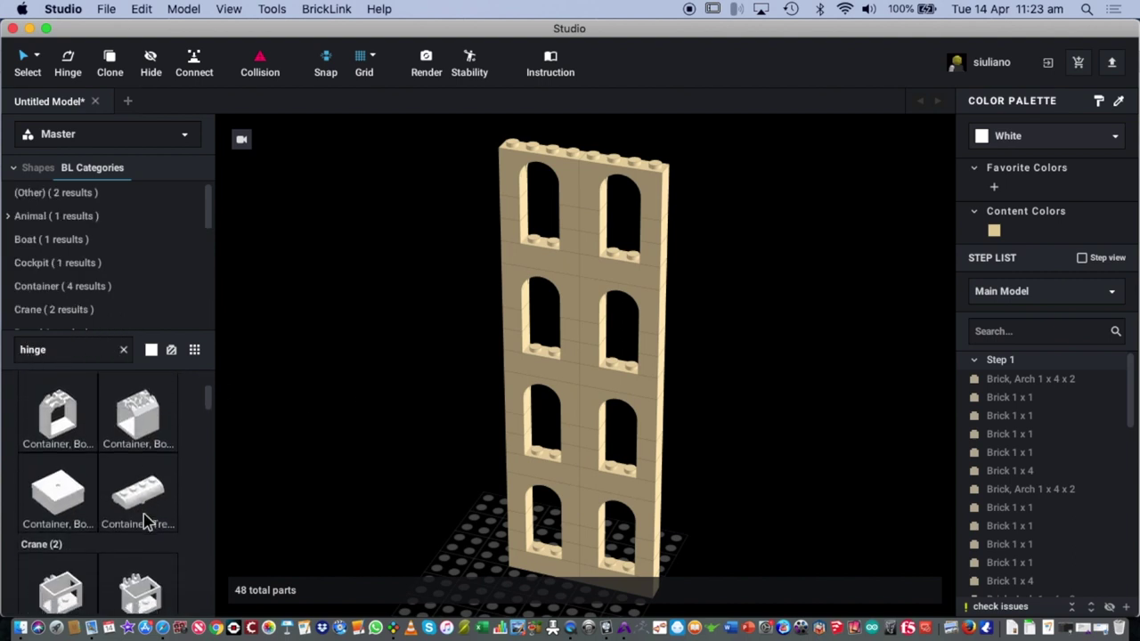
{"action": "scroll", "coordinate": [143, 521], "scroll_direction": "down", "scroll_amount": 10}
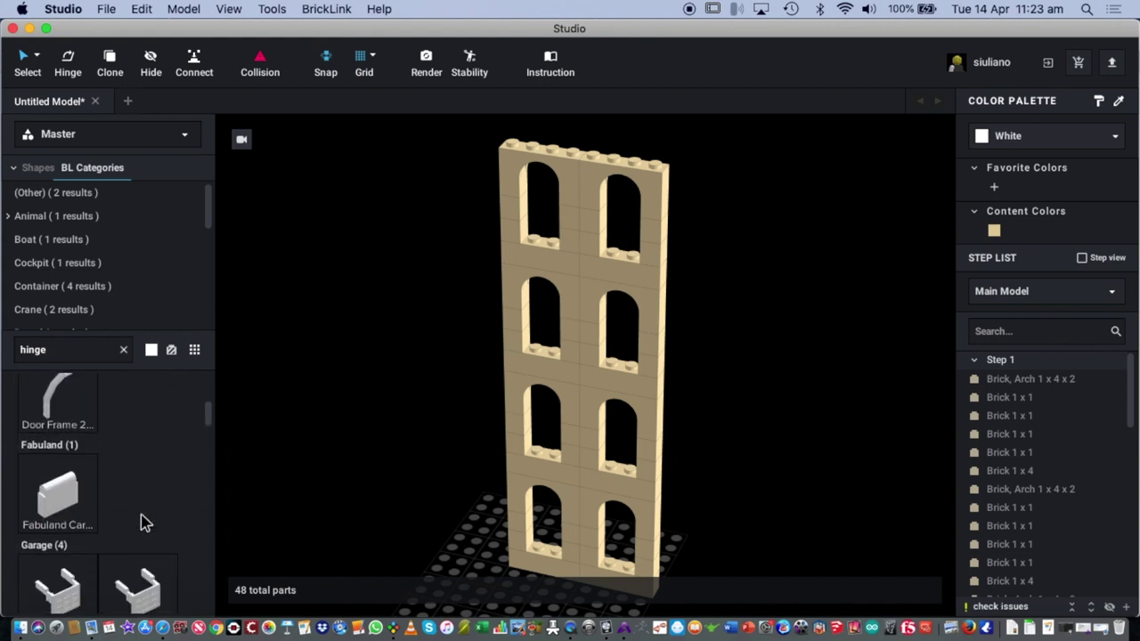
{"action": "scroll", "coordinate": [142, 521], "scroll_direction": "down", "scroll_amount": 8}
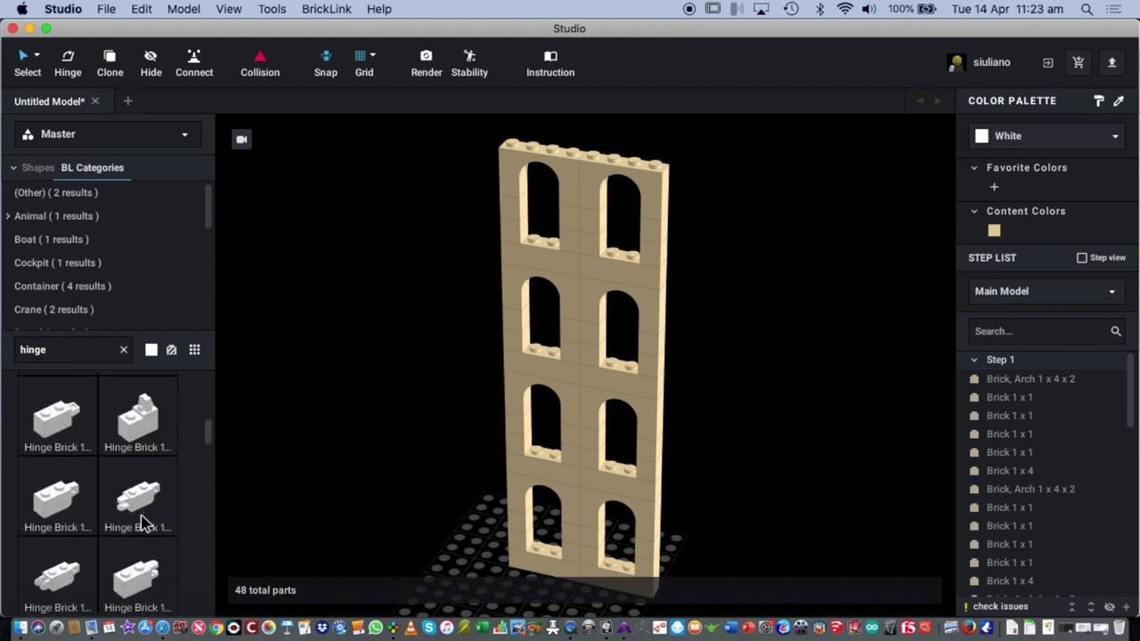
{"action": "scroll", "coordinate": [143, 521], "scroll_direction": "down", "scroll_amount": 5}
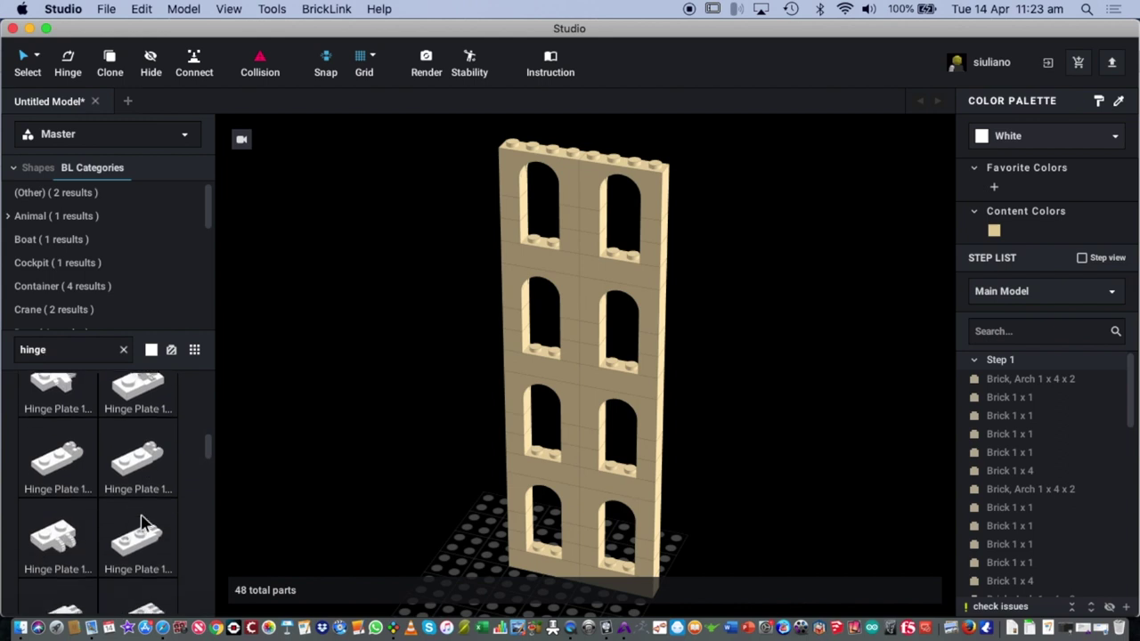
{"action": "scroll", "coordinate": [143, 521], "scroll_direction": "down", "scroll_amount": 6}
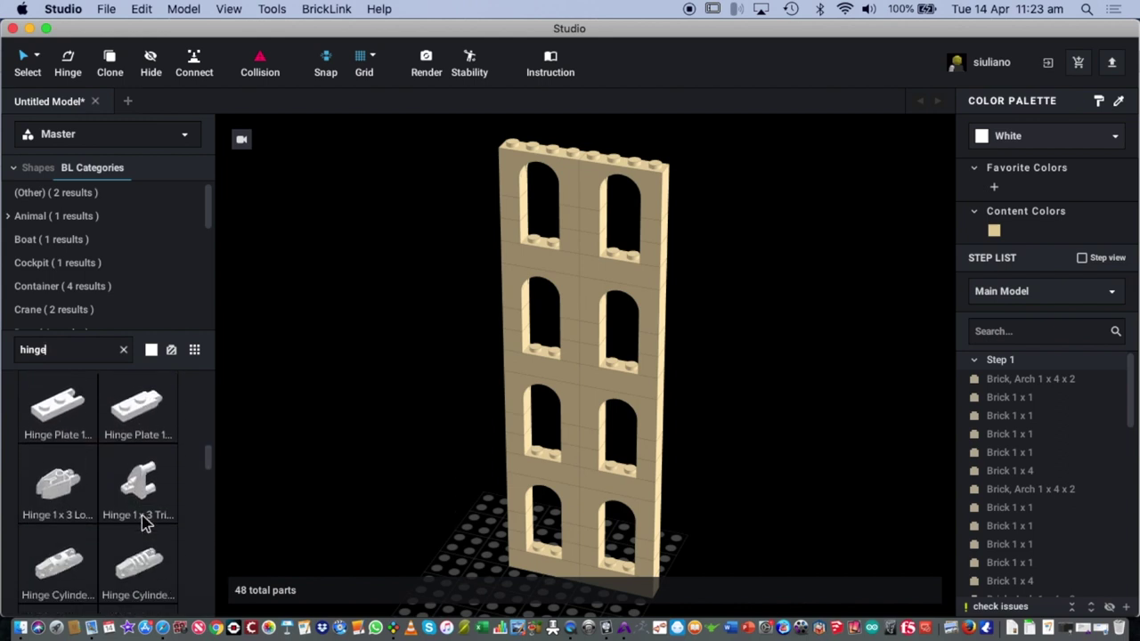
{"action": "scroll", "coordinate": [142, 523], "scroll_direction": "down", "scroll_amount": 6}
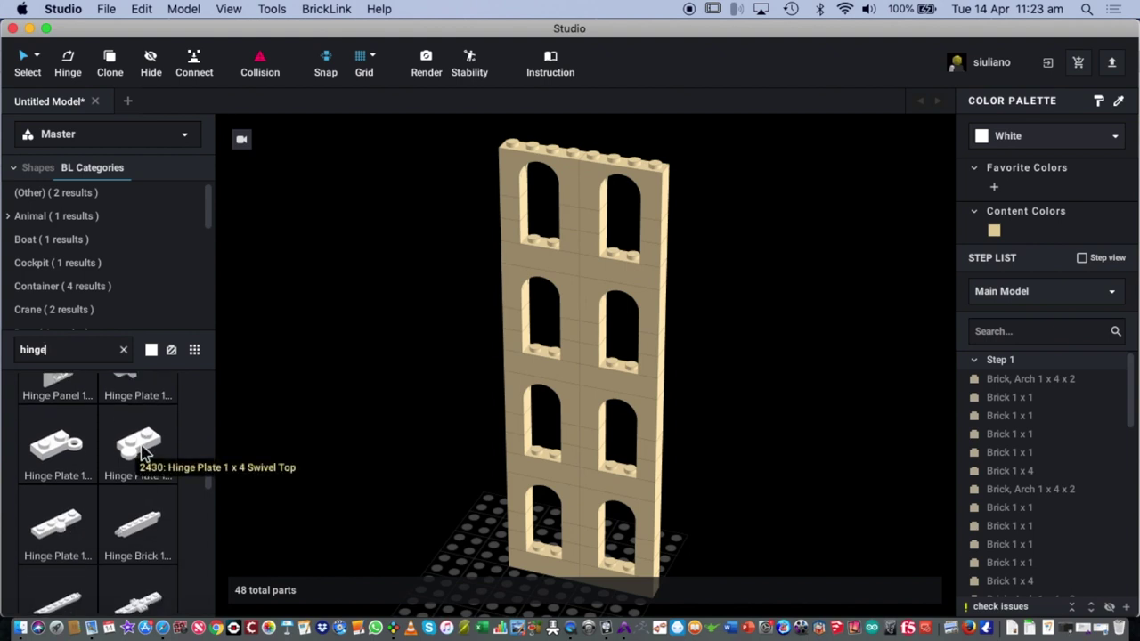
{"action": "left_click_drag", "start_coordinate": [143, 454], "coordinate": [365, 521]}
{"action": "left_click_drag", "start_coordinate": [125, 443], "coordinate": [314, 554]}
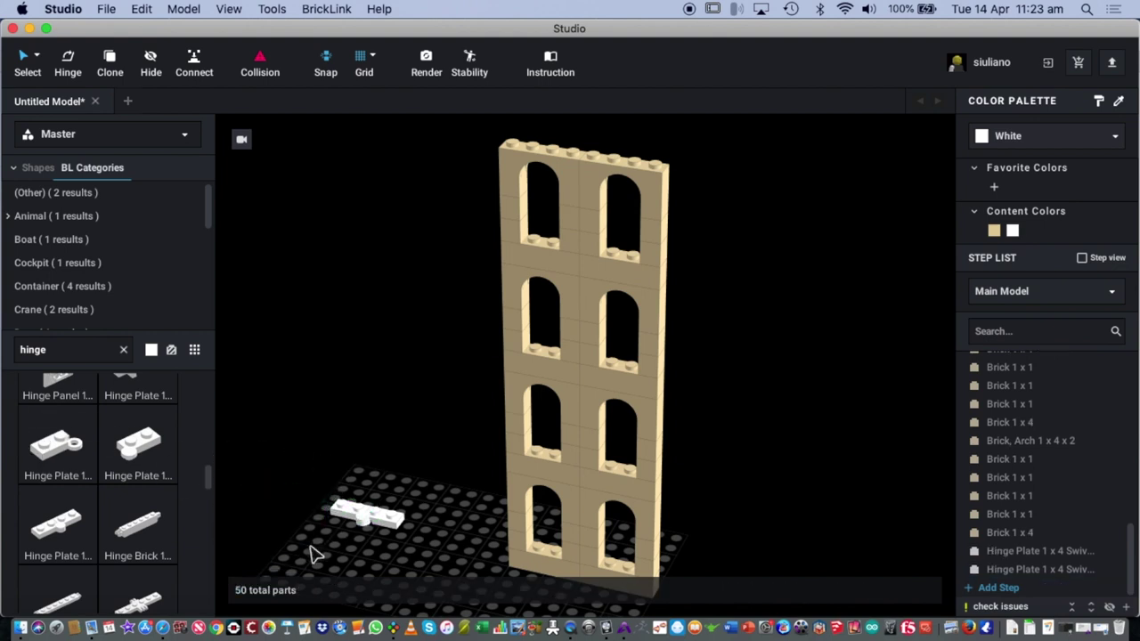
Step: Join the two halves of the swivel hinge plate and rotate the base half so the hinge bends at a slight angle
{"action": "left_click_drag", "start_coordinate": [351, 512], "coordinate": [389, 525]}
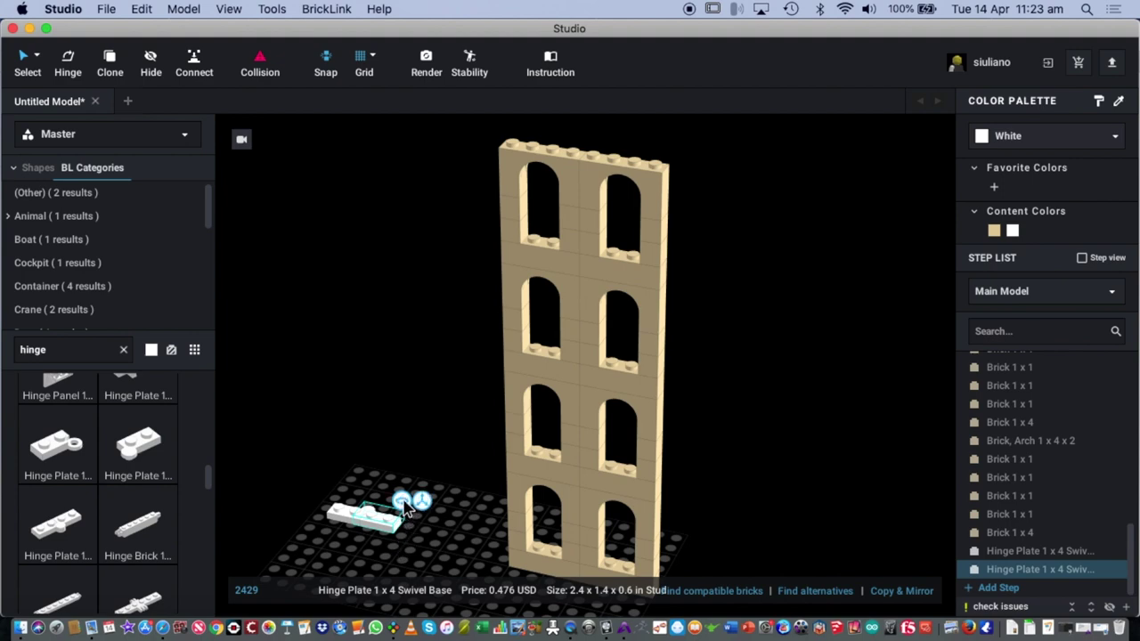
{"action": "left_click", "coordinate": [405, 503]}
{"action": "left_click_drag", "start_coordinate": [398, 524], "coordinate": [438, 537]}
{"action": "left_click", "coordinate": [437, 536]}
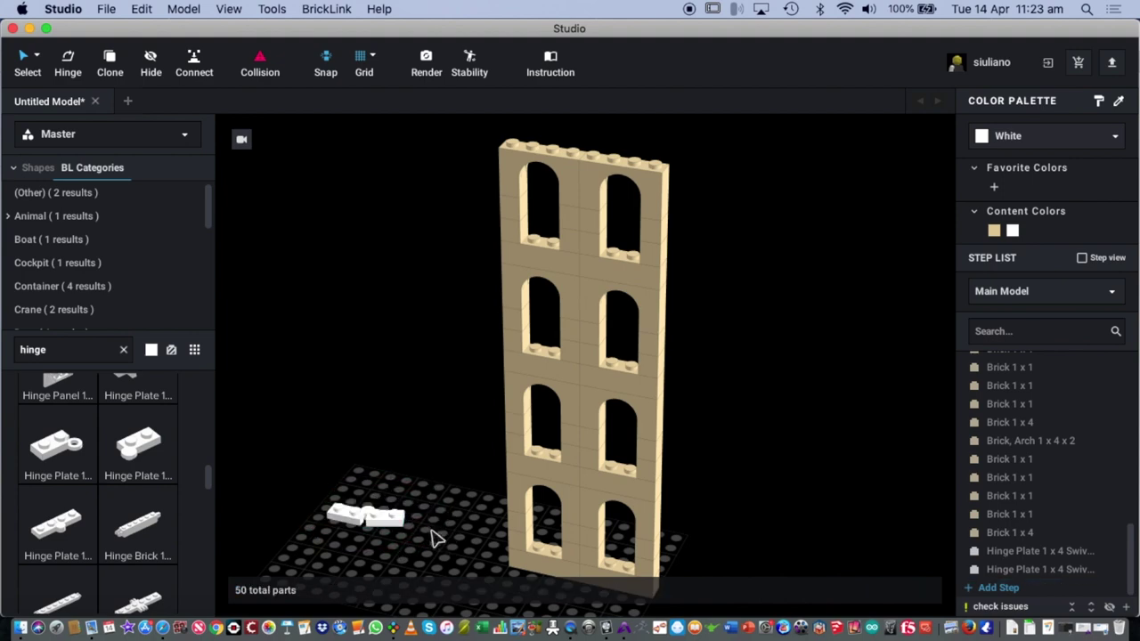
{"action": "right_click_drag", "start_coordinate": [437, 536], "coordinate": [437, 534]}
Step: Select both halves of the hinge plate and color them Tan
{"action": "left_click_drag", "start_coordinate": [296, 459], "coordinate": [401, 537]}
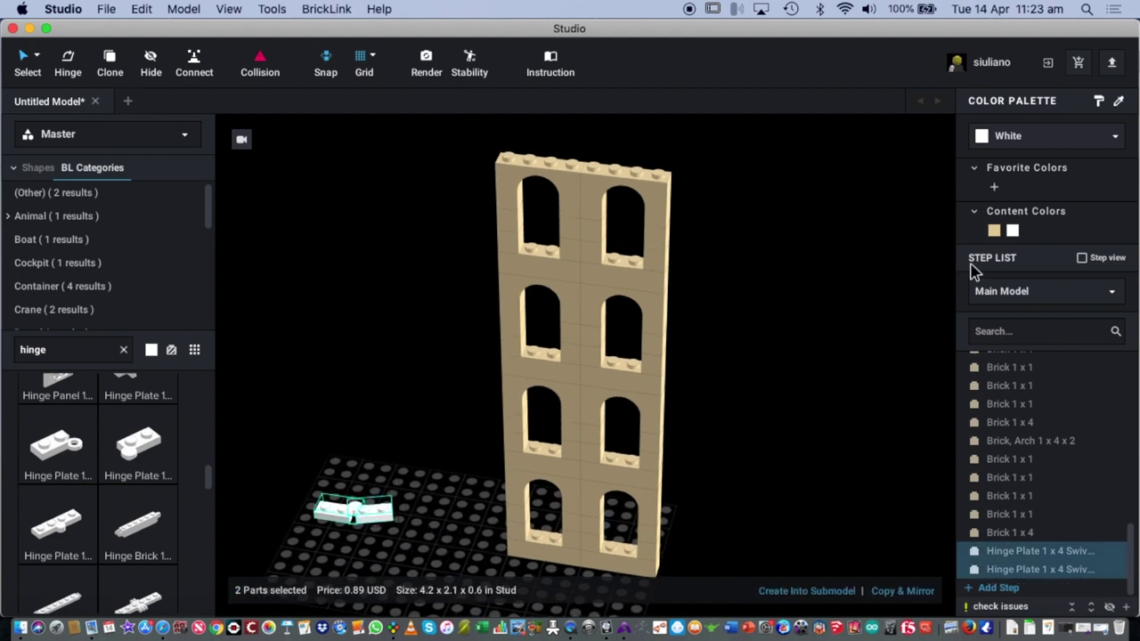
{"action": "left_click", "coordinate": [994, 231]}
{"action": "left_click", "coordinate": [461, 450]}
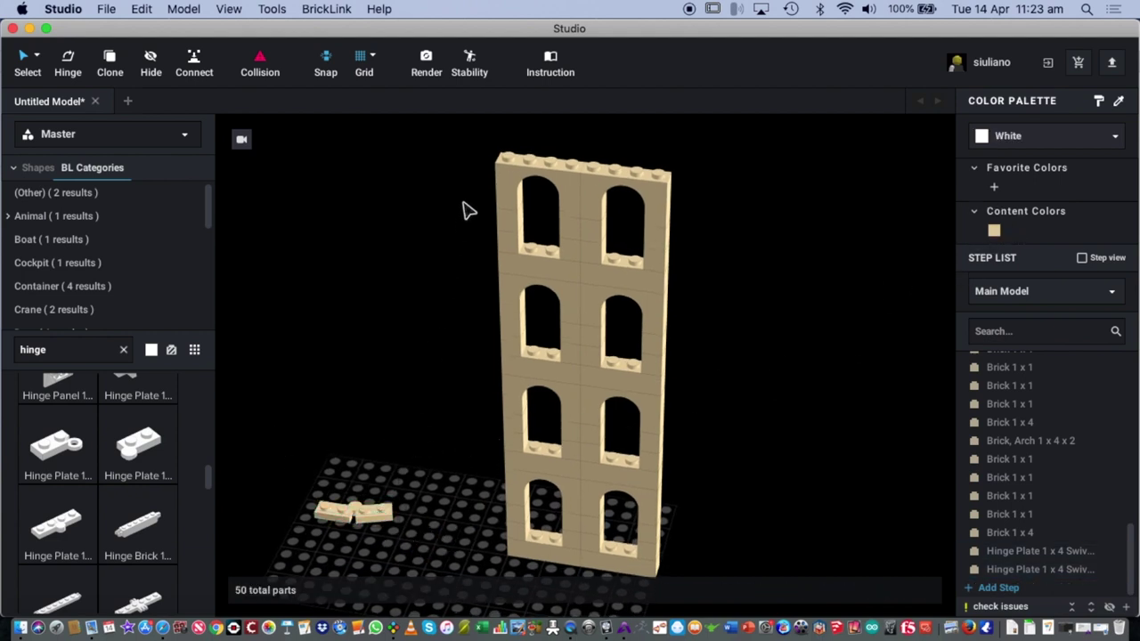
Step: Set a four-tier arch column on each half of the hinge, keeping a spare column standing separately on the grid
{"action": "left_click_drag", "start_coordinate": [462, 147], "coordinate": [347, 505]}
{"action": "right_click_drag", "start_coordinate": [454, 523], "coordinate": [507, 530]}
{"action": "left_click_drag", "start_coordinate": [705, 226], "coordinate": [456, 367]}
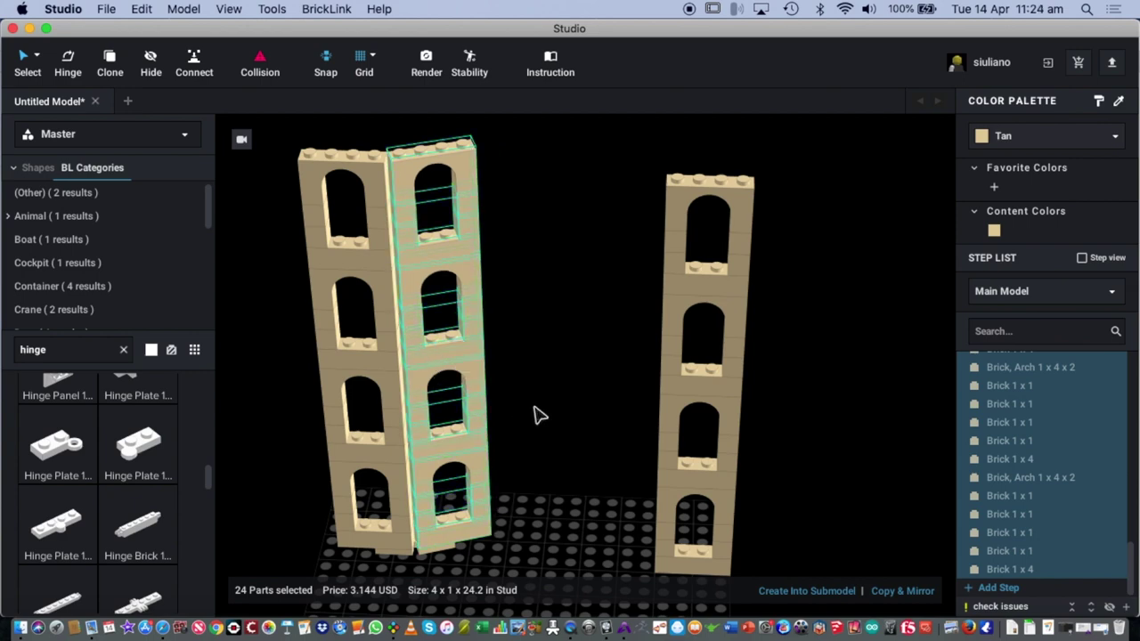
{"action": "left_click", "coordinate": [539, 420]}
{"action": "mouse_move", "coordinate": [555, 432]}
{"action": "right_mouse_down"}
{"action": "mouse_move", "coordinate": [557, 442]}
{"action": "mouse_move", "coordinate": [552, 432]}
{"action": "right_mouse_up"}
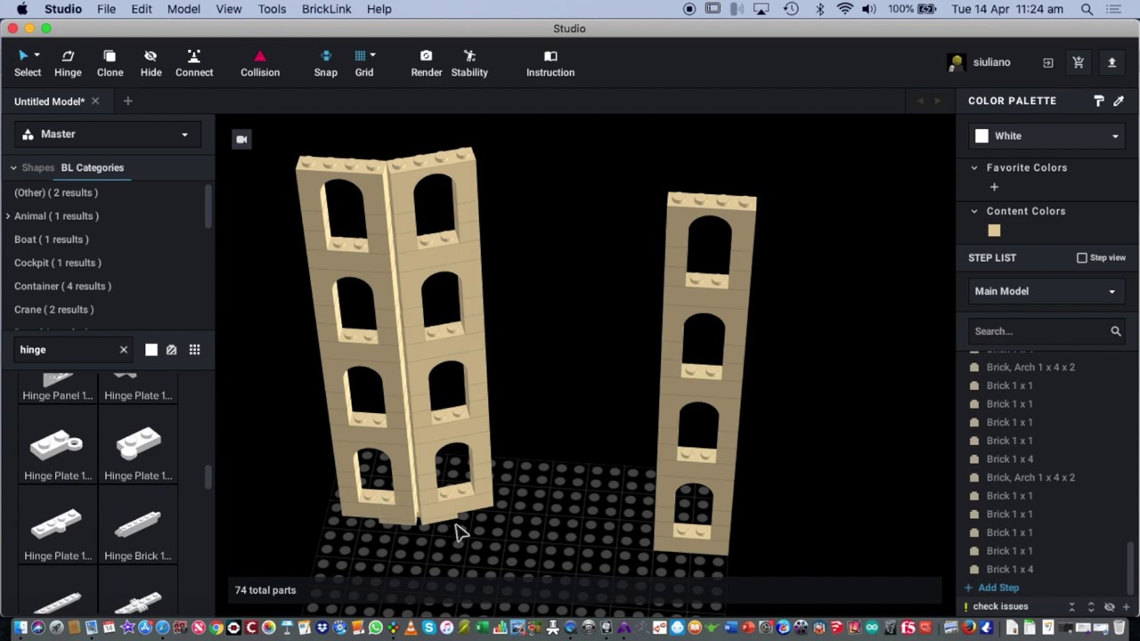
Step: Add a copy of the bent hinge under the free end of the second column and move the spare column onto it
{"action": "mouse_move", "coordinate": [532, 491]}
{"action": "right_mouse_down"}
{"action": "mouse_move", "coordinate": [497, 505]}
{"action": "mouse_move", "coordinate": [552, 483]}
{"action": "mouse_move", "coordinate": [547, 465]}
{"action": "mouse_move", "coordinate": [529, 465]}
{"action": "mouse_move", "coordinate": [534, 480]}
{"action": "right_mouse_up"}
{"action": "left_click", "coordinate": [516, 488]}
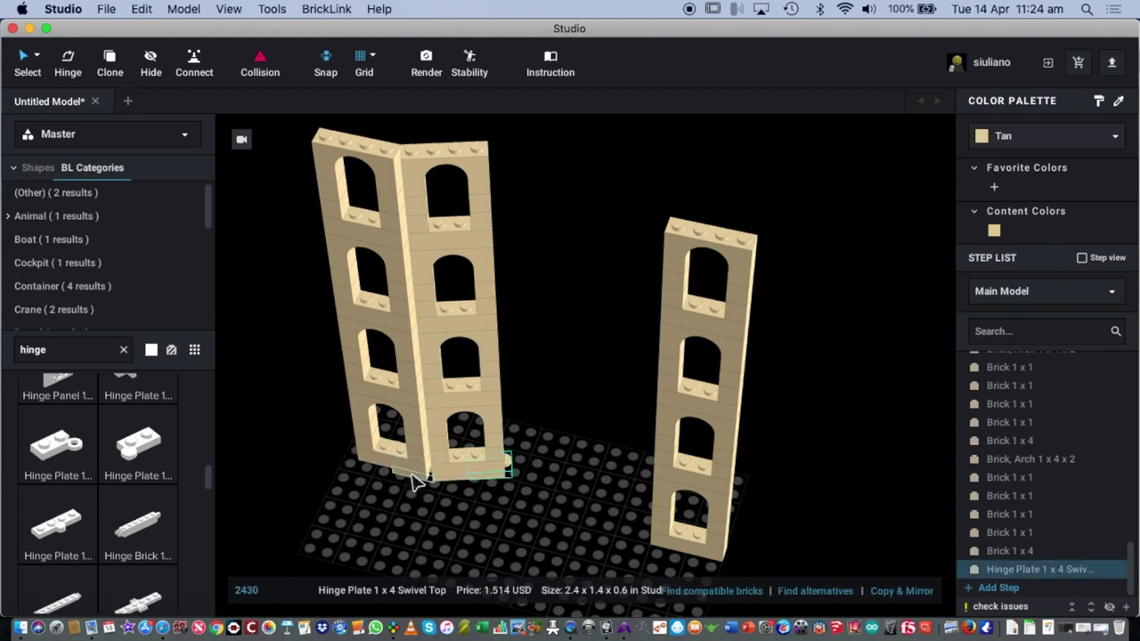
{"action": "left_click", "coordinate": [538, 474]}
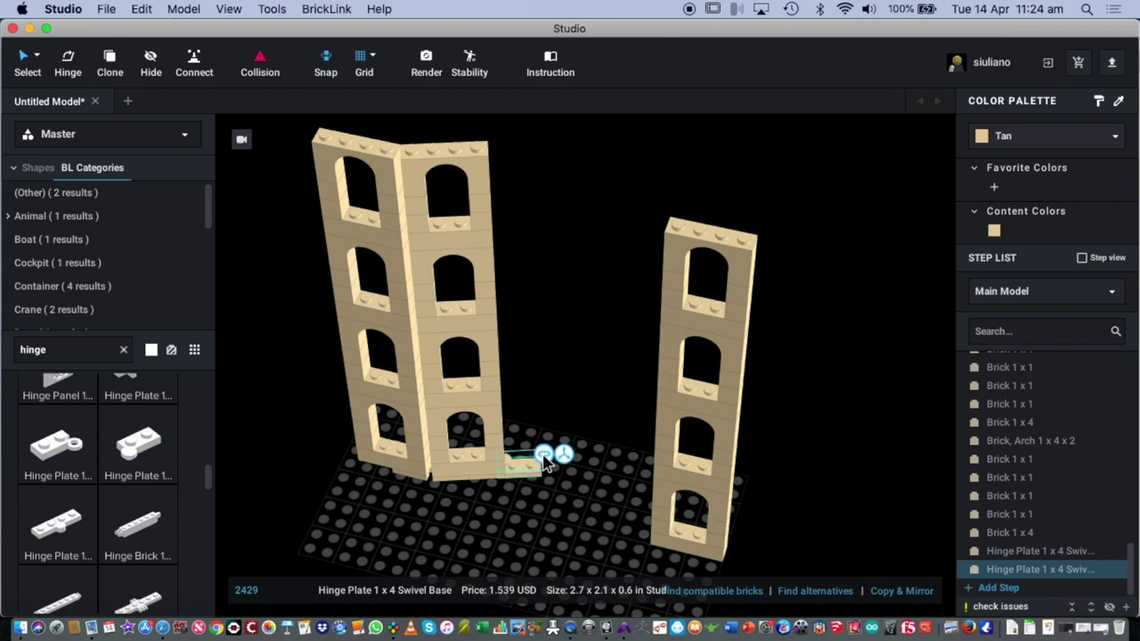
{"action": "left_click_drag", "start_coordinate": [530, 472], "coordinate": [580, 483]}
{"action": "left_click_drag", "start_coordinate": [641, 241], "coordinate": [545, 451]}
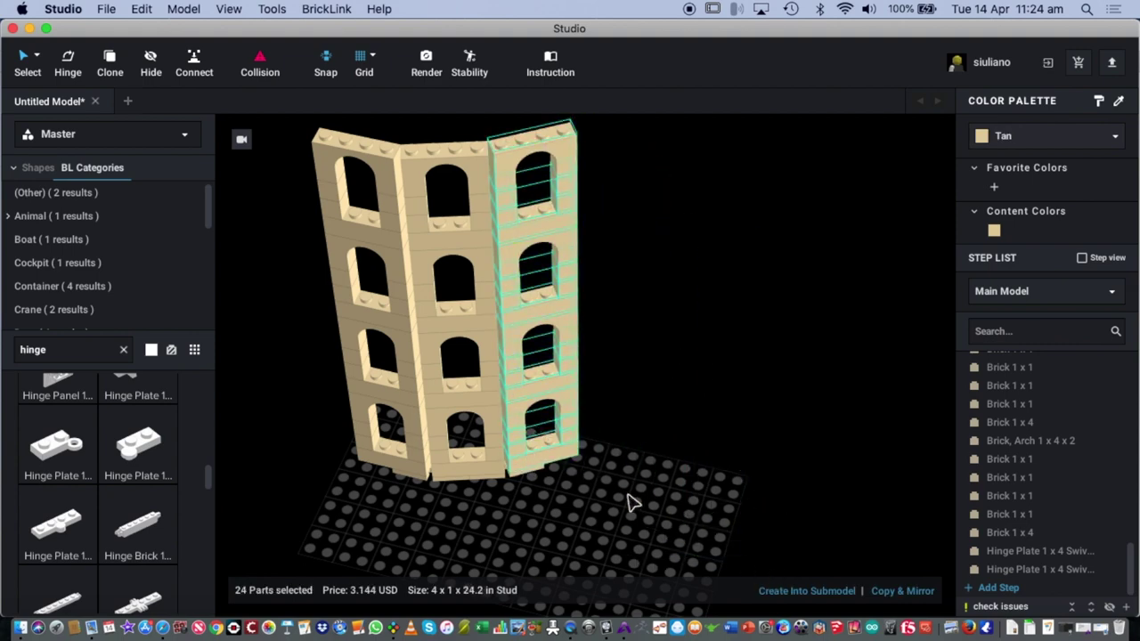
{"action": "left_click", "coordinate": [659, 499]}
Step: Duplicate the whole three-column wall and attach the copy at its end to form a six-column curved wall
{"action": "right_click_drag", "start_coordinate": [658, 498], "coordinate": [772, 450]}
{"action": "key", "text": "super+a"}
{"action": "left_click_drag", "start_coordinate": [744, 420], "coordinate": [755, 354]}
{"action": "right_click_drag", "start_coordinate": [763, 504], "coordinate": [788, 456]}
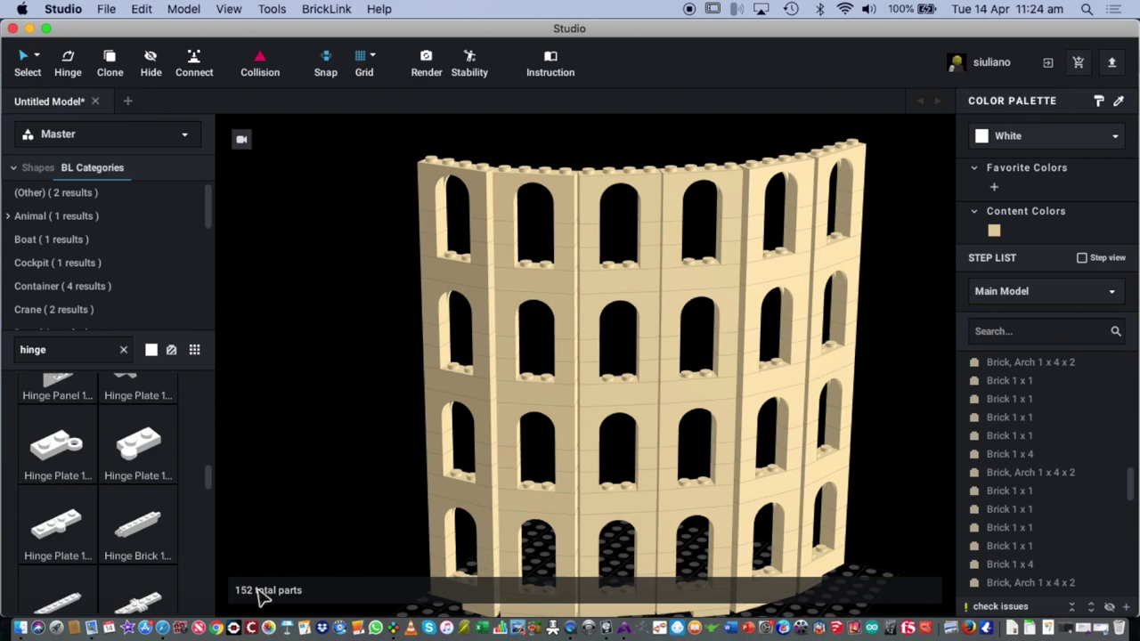
{"action": "right_click_drag", "start_coordinate": [392, 428], "coordinate": [580, 526]}
{"action": "right_click_drag", "start_coordinate": [780, 541], "coordinate": [736, 520]}
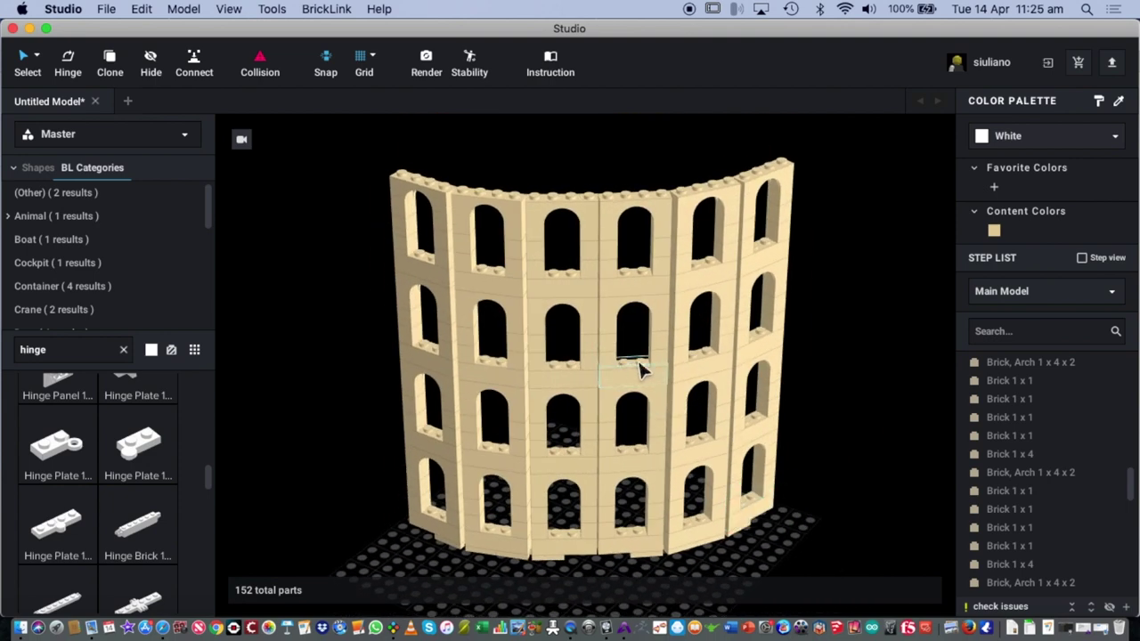
Step: Search the parts for "1 x 2 tile" and place a Tile 1 x 2 with Groove on the sill of a second-tier arch opening
{"action": "double_click", "coordinate": [79, 338]}
{"action": "type", "text": "1 x 2 tile"}
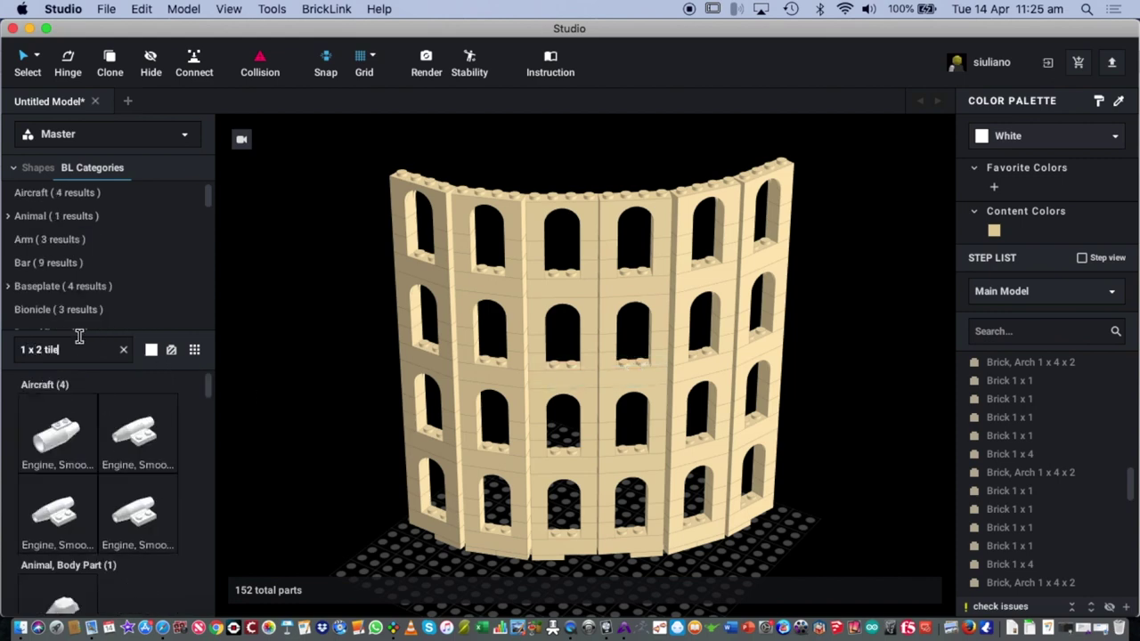
{"action": "left_click_drag", "start_coordinate": [86, 545], "coordinate": [561, 436]}
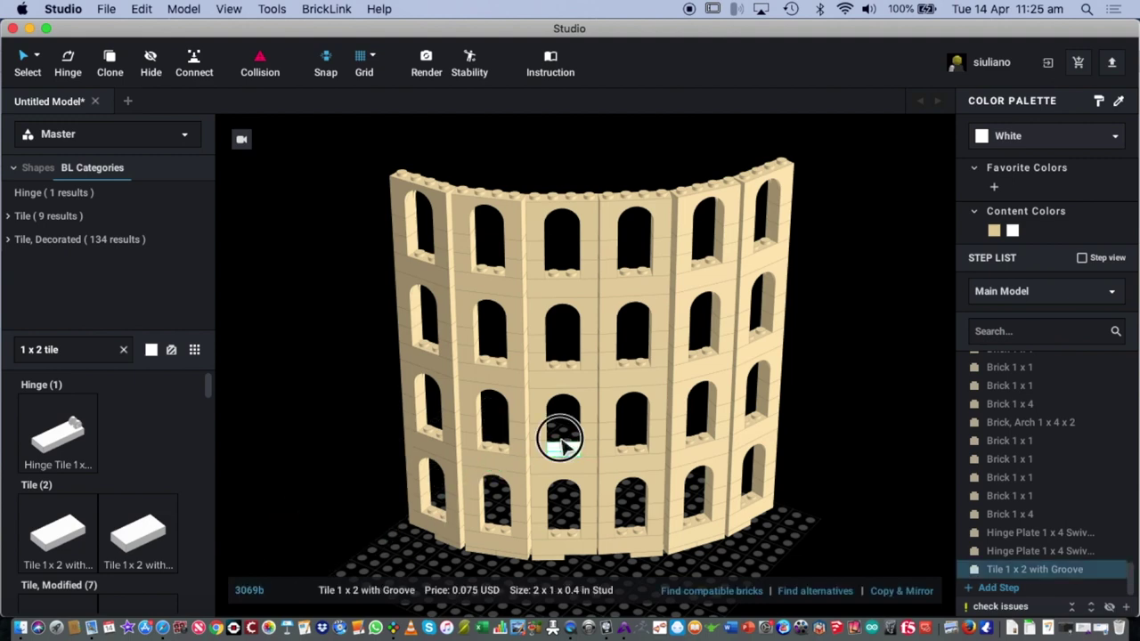
Step: Find "dark tan" among the colors and color the sill tile Dark Tan
{"action": "left_click", "coordinate": [1015, 141]}
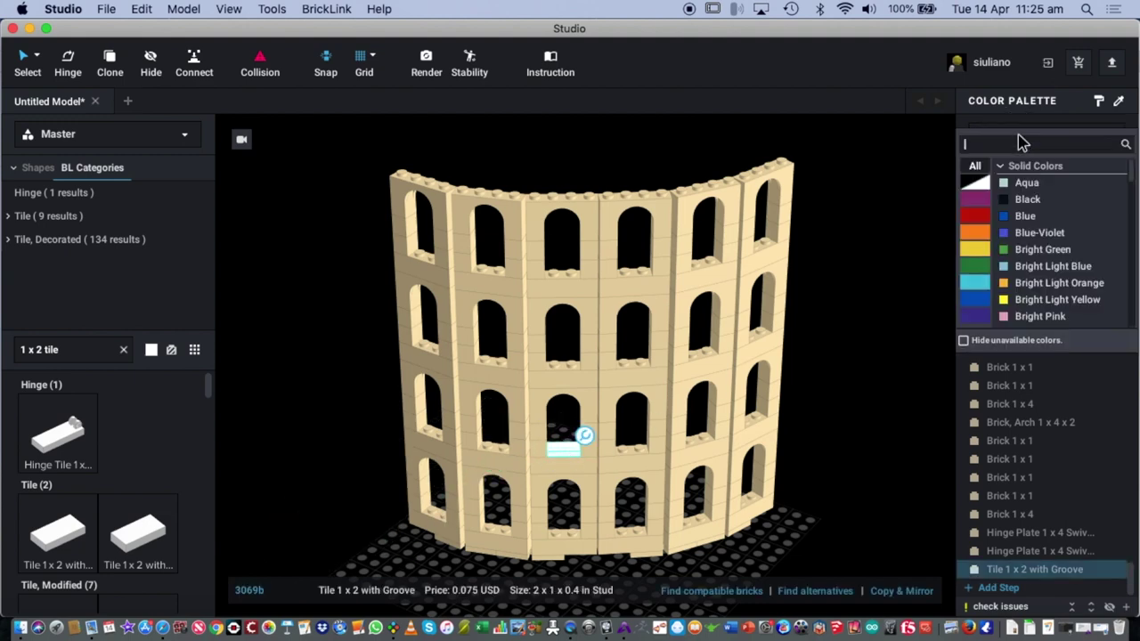
{"action": "type", "text": "dark"}
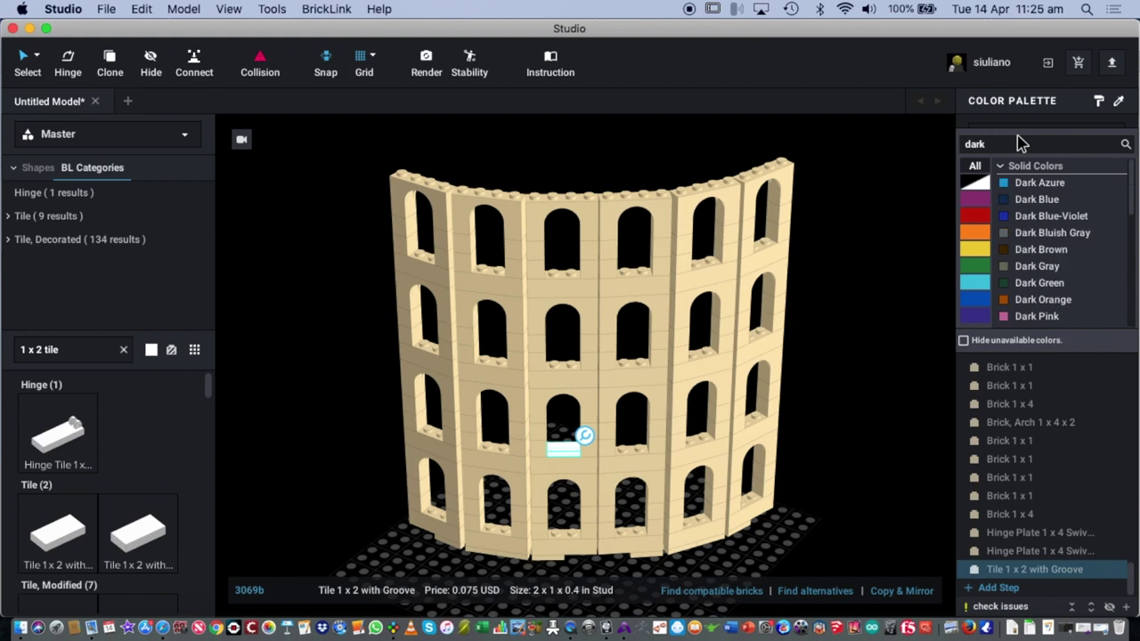
{"action": "type", "text": " tan"}
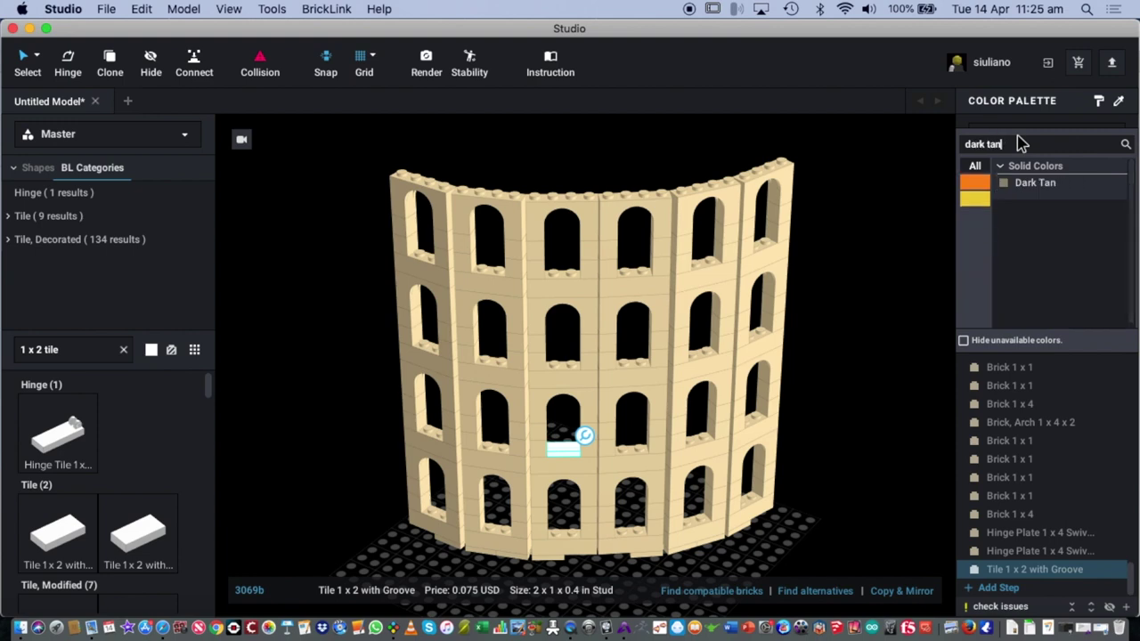
{"action": "left_click", "coordinate": [1022, 185]}
{"action": "left_click", "coordinate": [850, 445]}
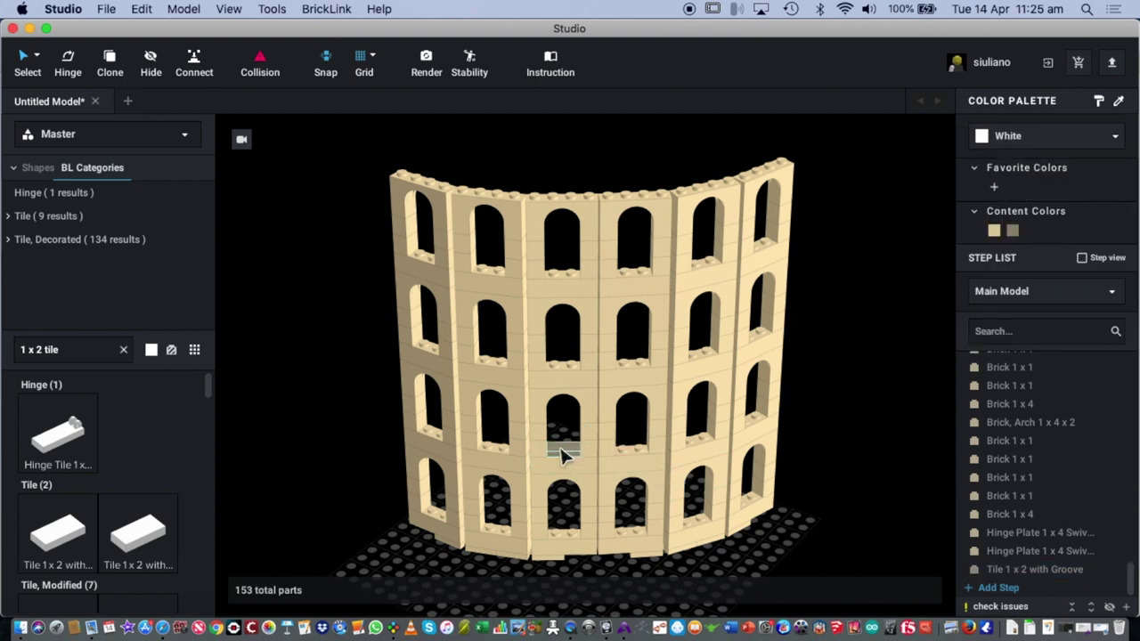
Step: Copy the Dark Tan sill tile into the other five arch openings of the second tier
{"action": "left_click_drag", "start_coordinate": [556, 459], "coordinate": [635, 456], "text": "alt"}
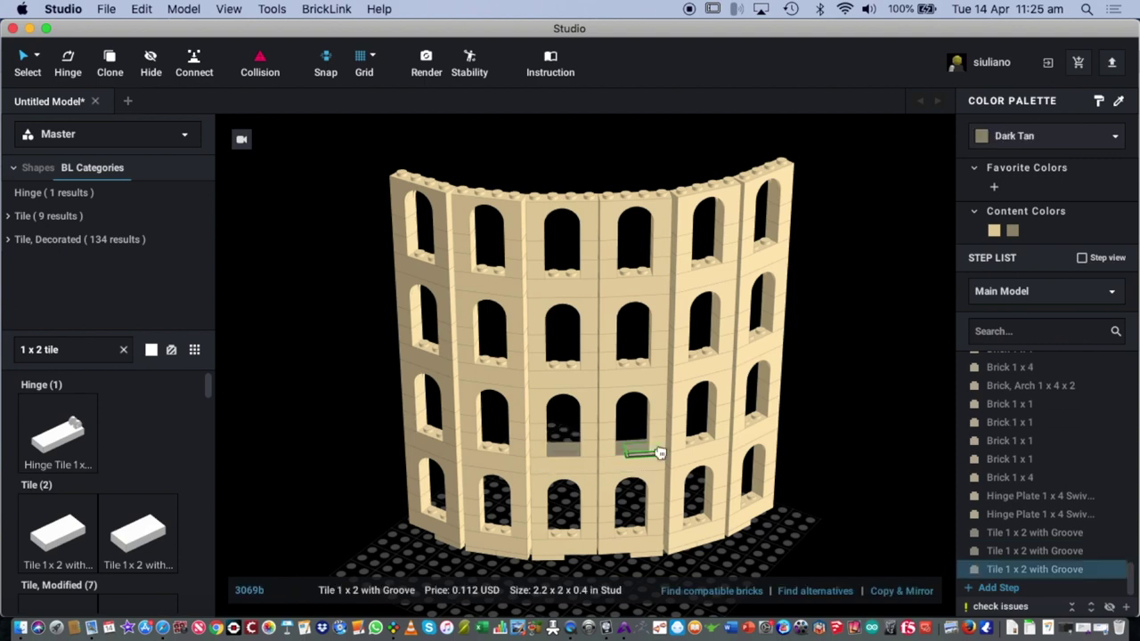
{"action": "left_click_drag", "start_coordinate": [703, 446], "coordinate": [755, 428], "text": "alt"}
{"action": "left_click_drag", "start_coordinate": [755, 428], "coordinate": [511, 449], "text": "alt"}
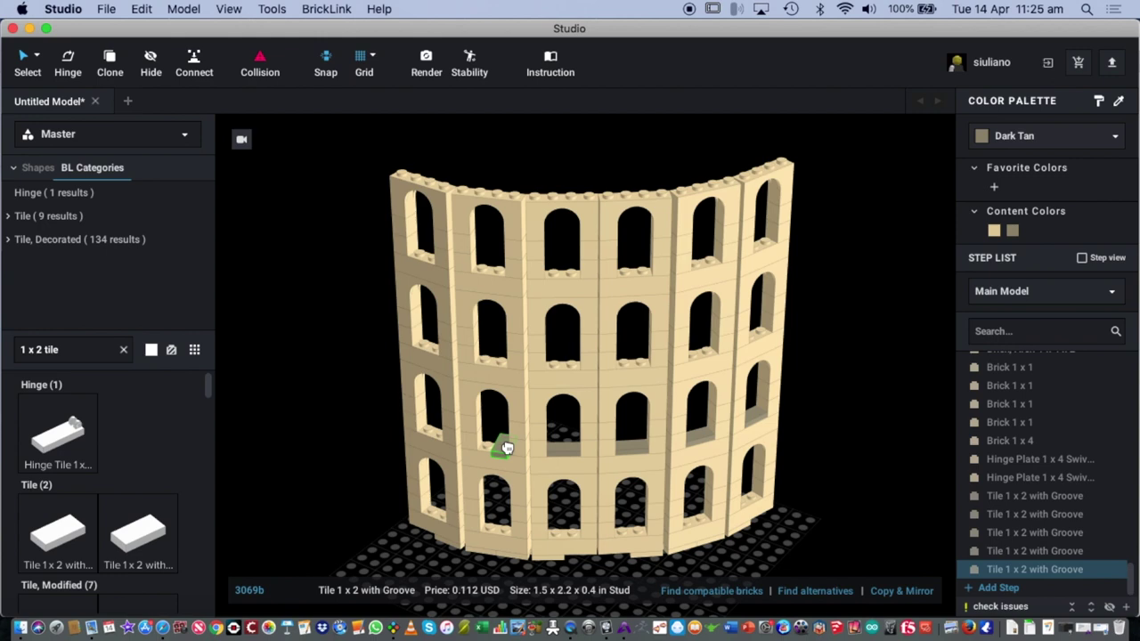
{"action": "left_click_drag", "start_coordinate": [498, 446], "coordinate": [442, 463], "text": "alt"}
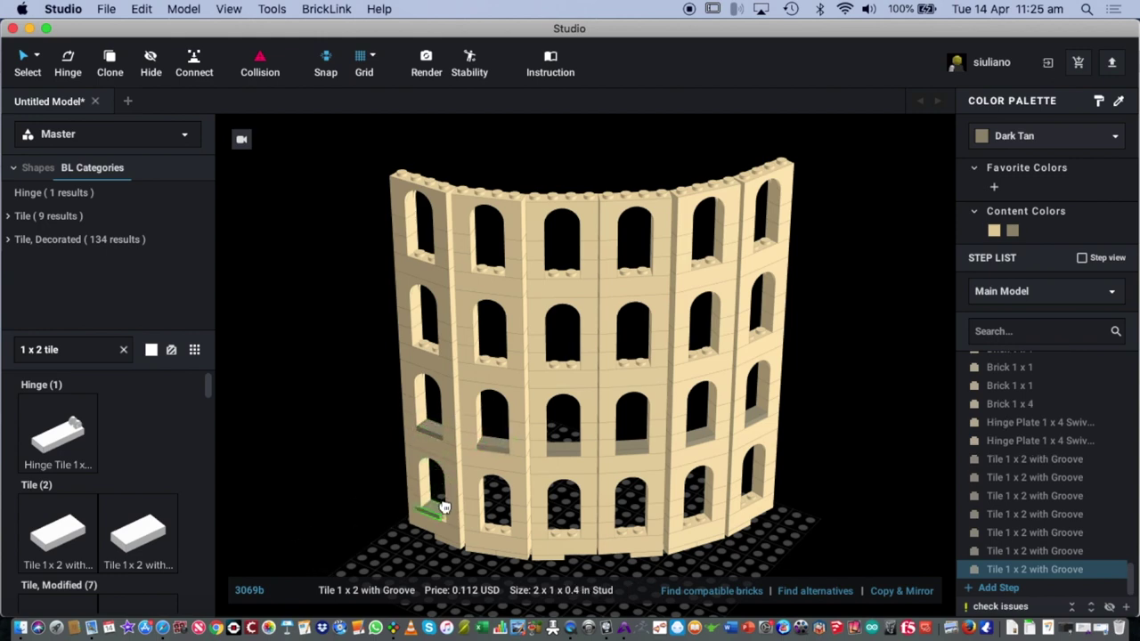
Step: Fill the sills of all arch openings in the bottom, third and top tiers with copies of the Dark Tan tile
{"action": "left_click_drag", "start_coordinate": [449, 509], "coordinate": [655, 357], "text": "alt"}
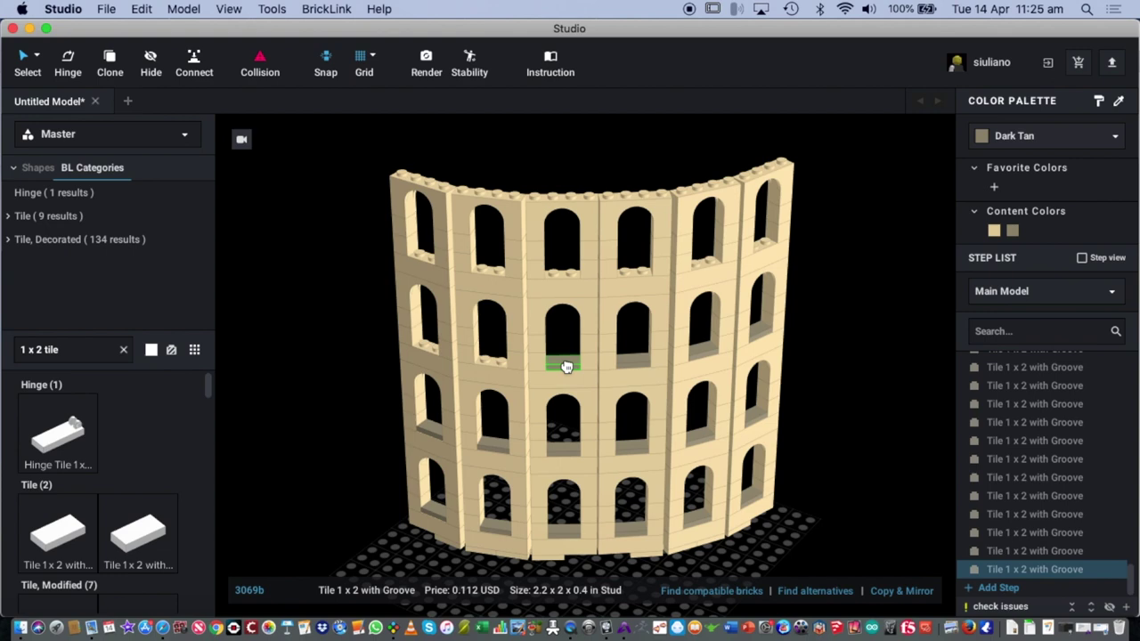
{"action": "left_click_drag", "start_coordinate": [502, 360], "coordinate": [471, 357], "text": "alt"}
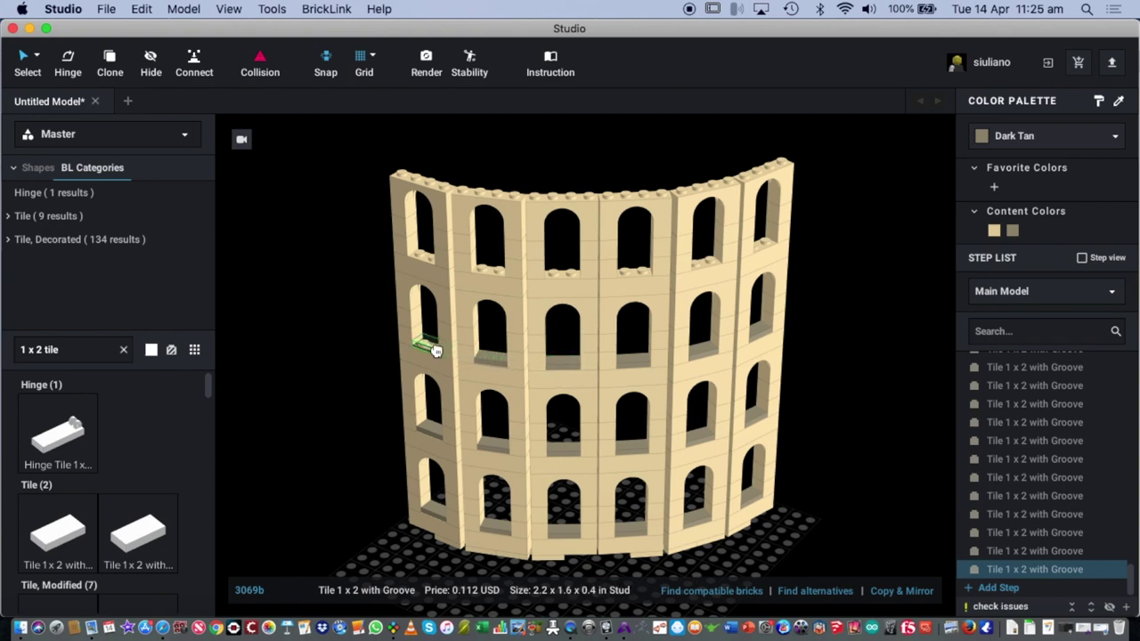
{"action": "left_click_drag", "start_coordinate": [432, 268], "coordinate": [763, 250], "text": "alt"}
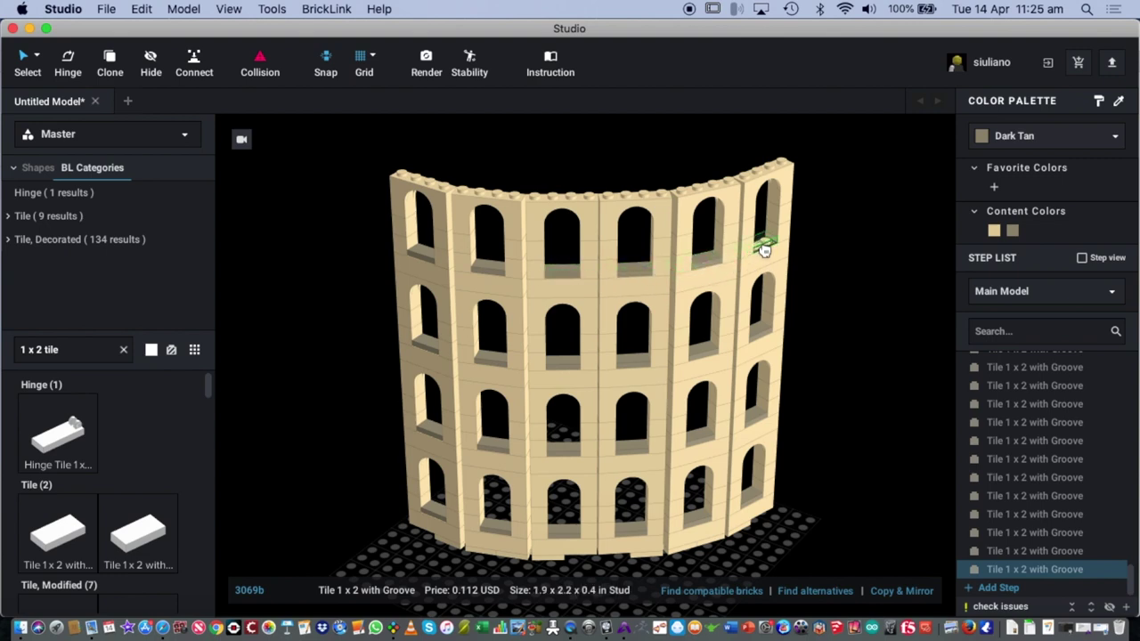
{"action": "left_click", "coordinate": [868, 454]}
{"action": "right_click_drag", "start_coordinate": [864, 483], "coordinate": [686, 478]}
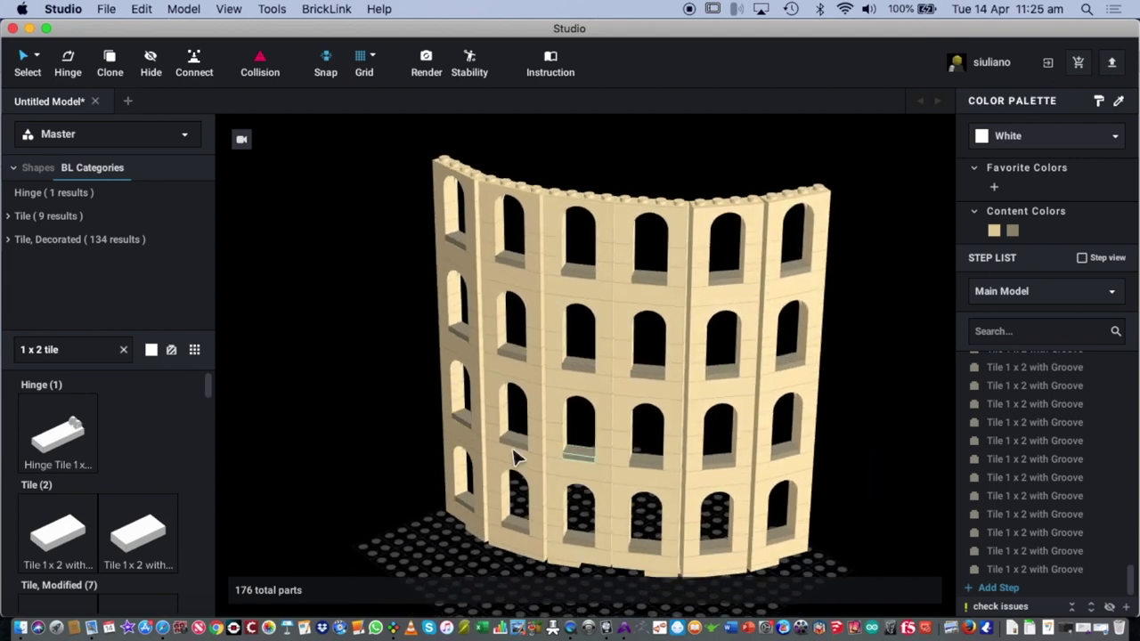
Step: Search the parts for "brick 1 x 2 modified", place a Masonry Profile brick atop the third column and color it Tan
{"action": "left_click", "coordinate": [84, 349]}
{"action": "type", "text": "brick"}
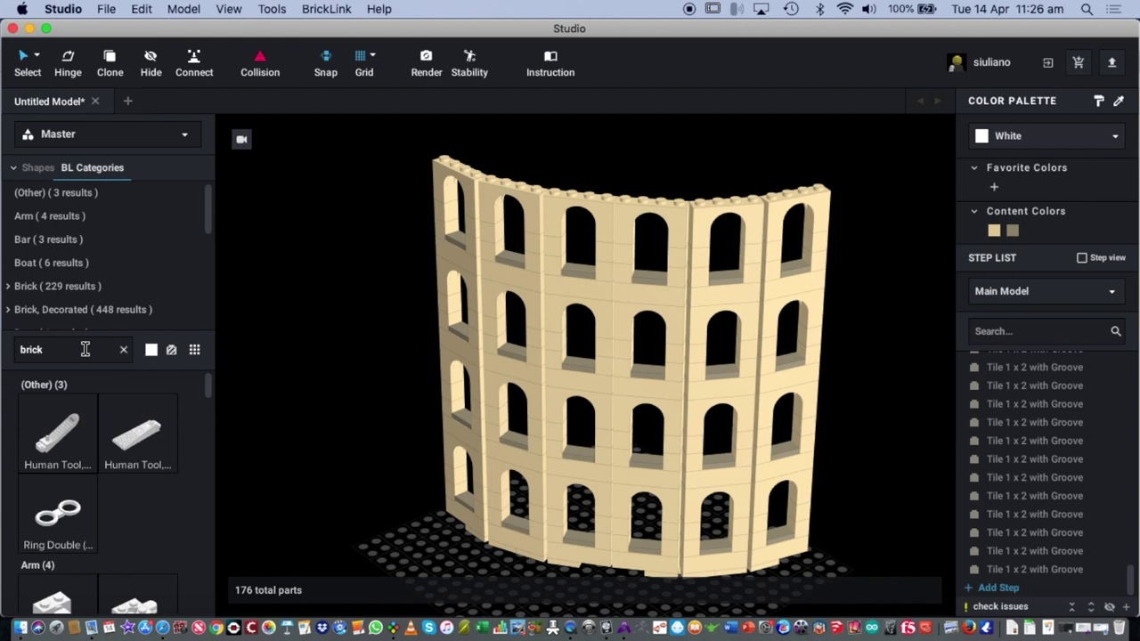
{"action": "type", "text": " 1 x 2 modified"}
{"action": "scroll", "coordinate": [98, 445], "scroll_direction": "down", "scroll_amount": 10}
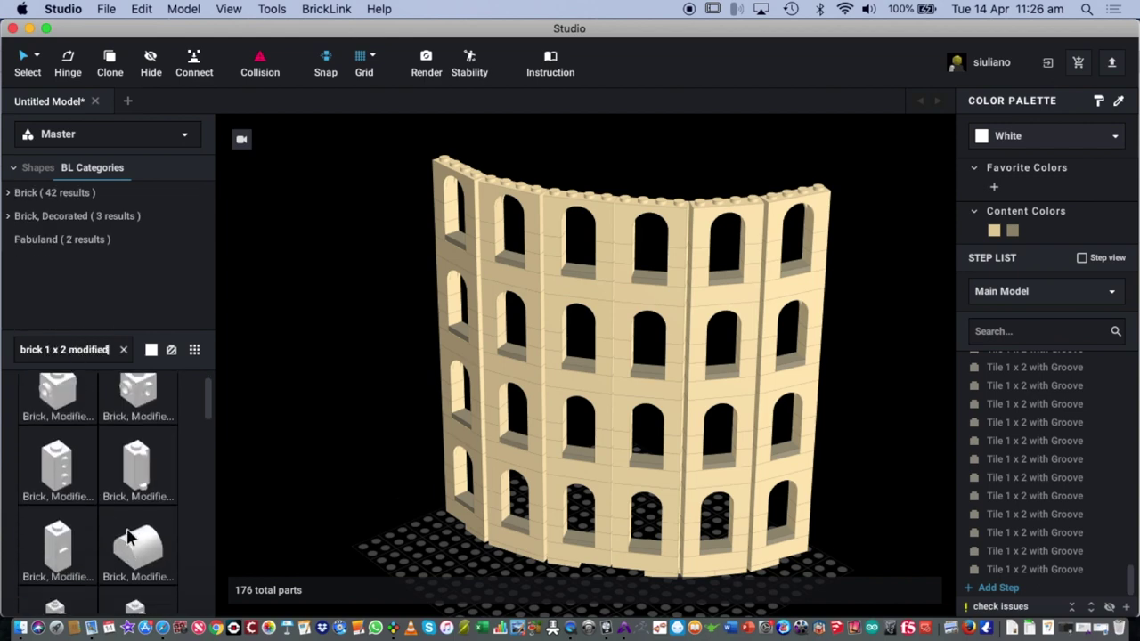
{"action": "scroll", "coordinate": [133, 525], "scroll_direction": "down", "scroll_amount": 5}
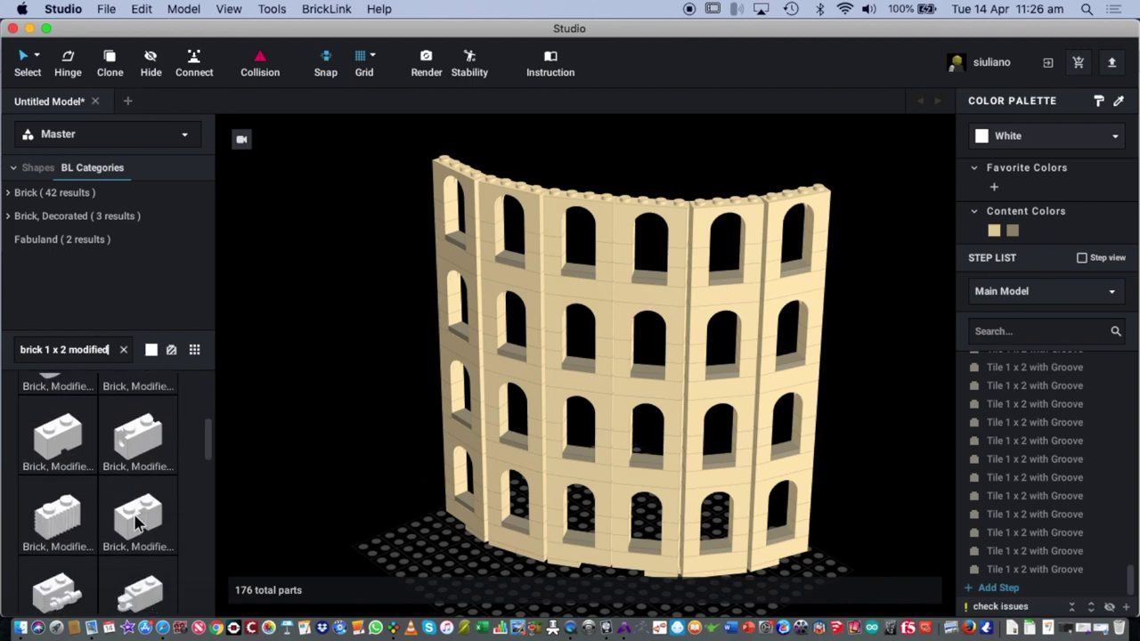
{"action": "scroll", "coordinate": [125, 552], "scroll_direction": "down", "scroll_amount": 1}
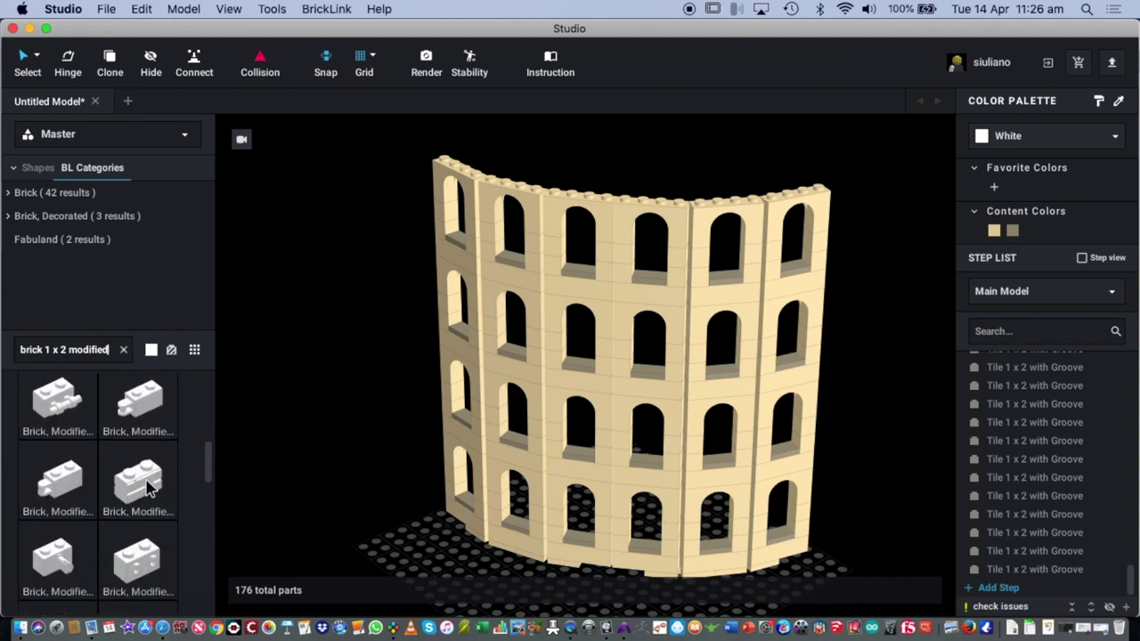
{"action": "left_click_drag", "start_coordinate": [129, 501], "coordinate": [584, 201]}
{"action": "left_click", "coordinate": [994, 230]}
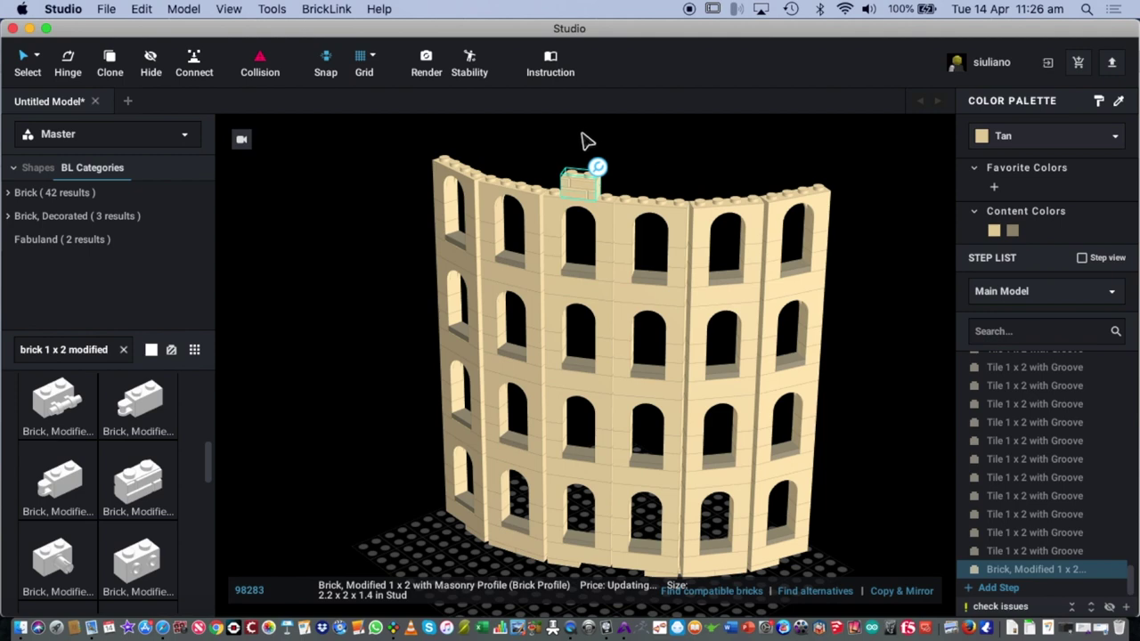
Step: Stack copies of the Tan masonry brick above the first one, two in the second row and three in the third
{"action": "scroll", "coordinate": [611, 176], "scroll_direction": "up", "scroll_amount": 5}
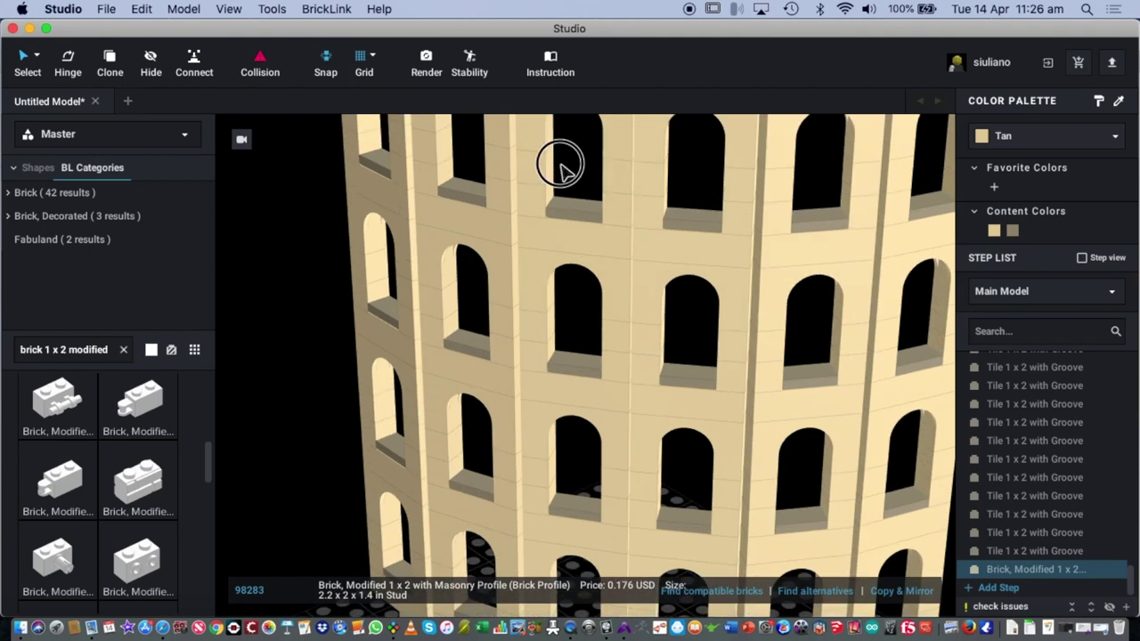
{"action": "scroll", "coordinate": [570, 267], "scroll_direction": "down", "scroll_amount": 5}
{"action": "left_click", "coordinate": [682, 264]}
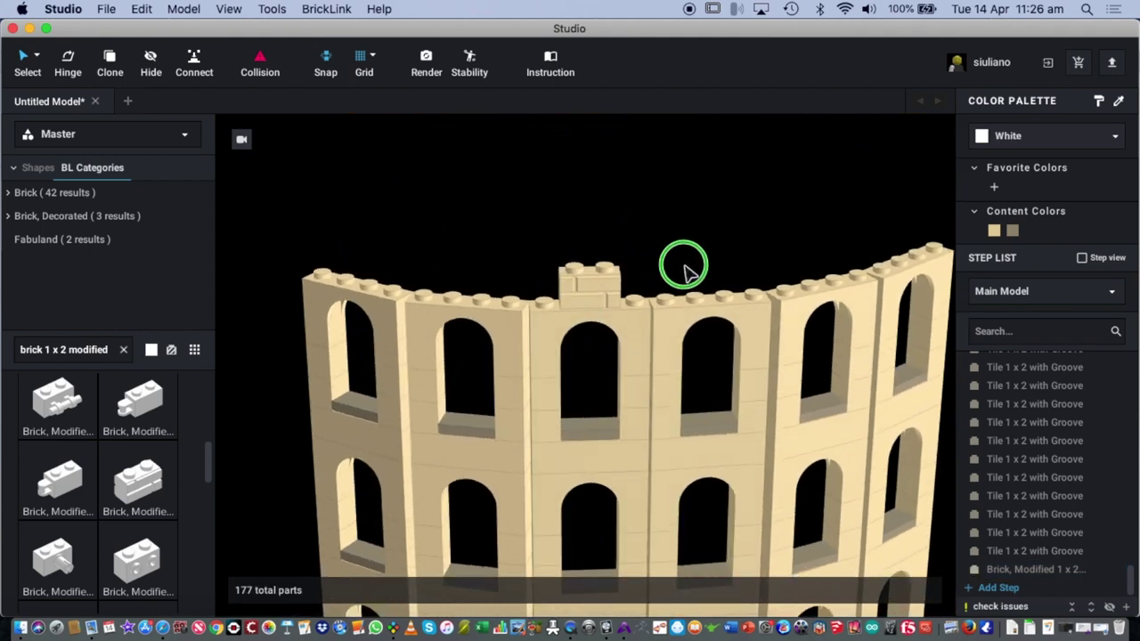
{"action": "left_click", "coordinate": [588, 296]}
{"action": "left_click_drag", "start_coordinate": [626, 262], "coordinate": [576, 256]}
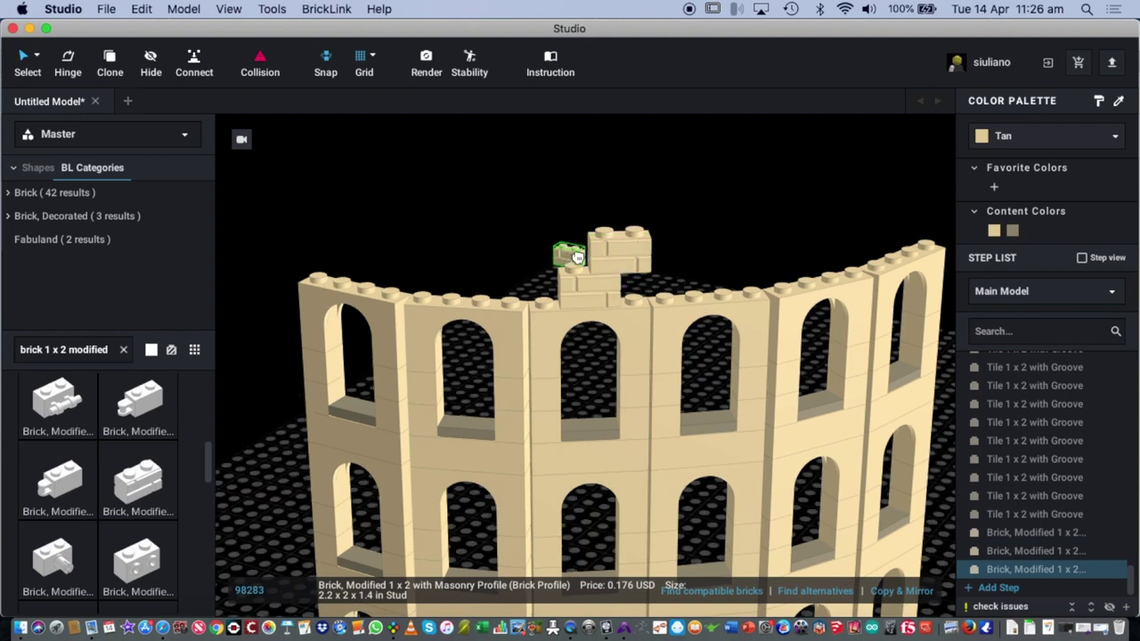
{"action": "left_click", "coordinate": [575, 258]}
{"action": "left_click", "coordinate": [590, 219]}
{"action": "left_click", "coordinate": [654, 223]}
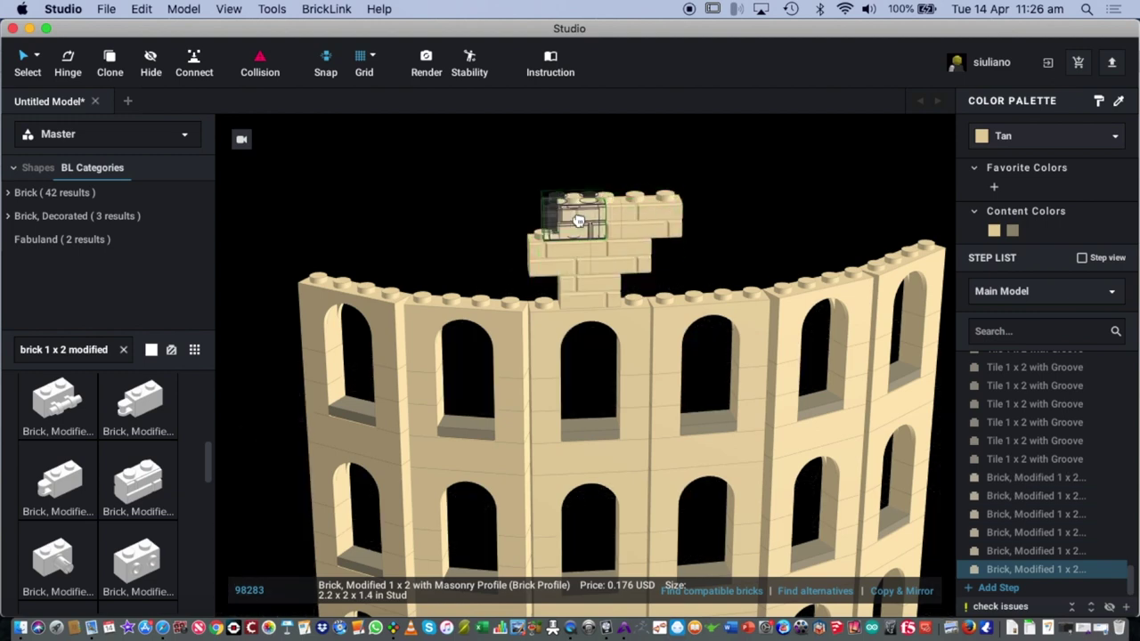
{"action": "left_click", "coordinate": [771, 274]}
Step: Select the three masonry bricks in the uppermost row and delete them
{"action": "right_click_drag", "start_coordinate": [763, 259], "coordinate": [746, 291]}
{"action": "left_click", "coordinate": [553, 134]}
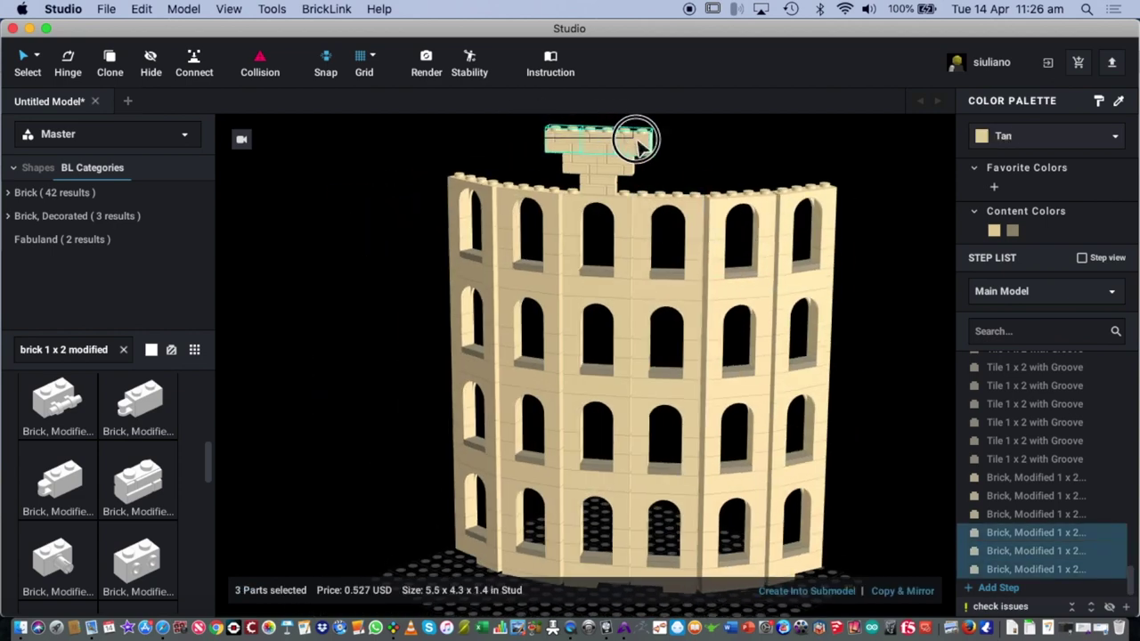
{"action": "key", "text": "Delete"}
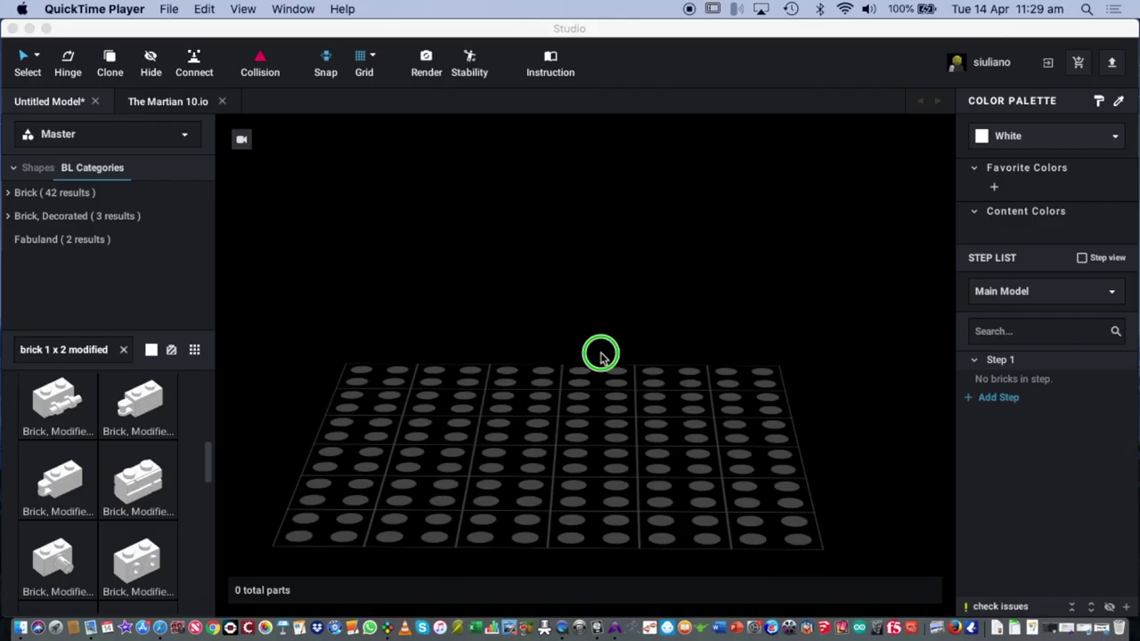
{"action": "left_click", "coordinate": [669, 372]}
{"action": "mouse_move", "coordinate": [668, 371]}
{"action": "right_mouse_down"}
{"action": "mouse_move", "coordinate": [615, 364]}
{"action": "mouse_move", "coordinate": [665, 370]}
{"action": "right_mouse_up"}
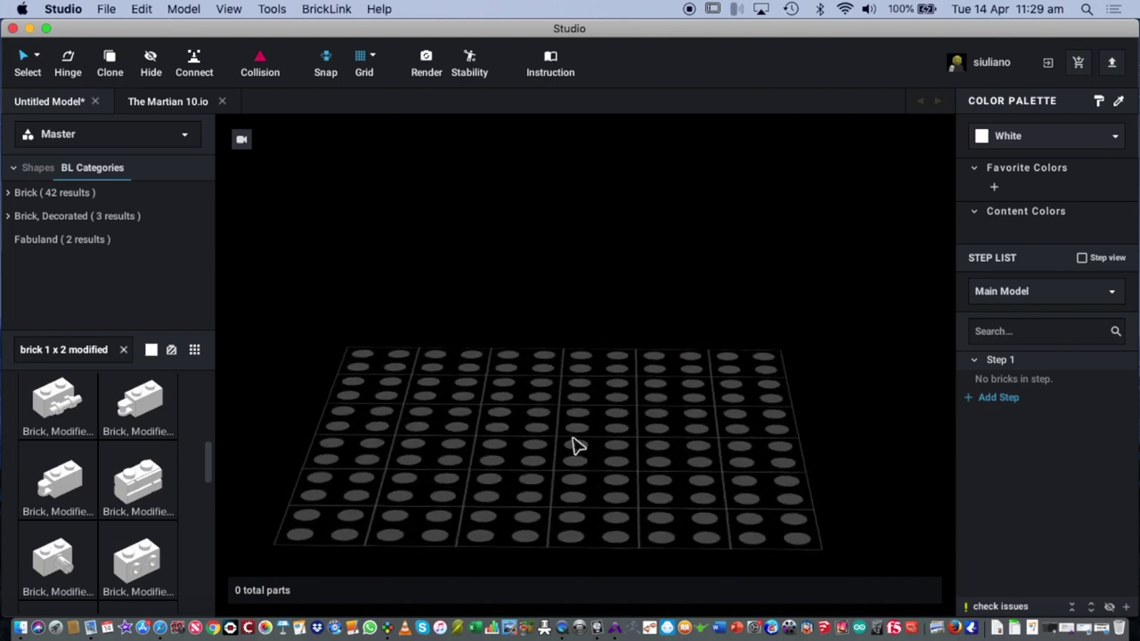
Step: Switch to the LEGO Ideas profile page in Safari and browse through the contributed projects
{"action": "key", "text": "ctrl+Up"}
{"action": "left_click", "coordinate": [161, 584]}
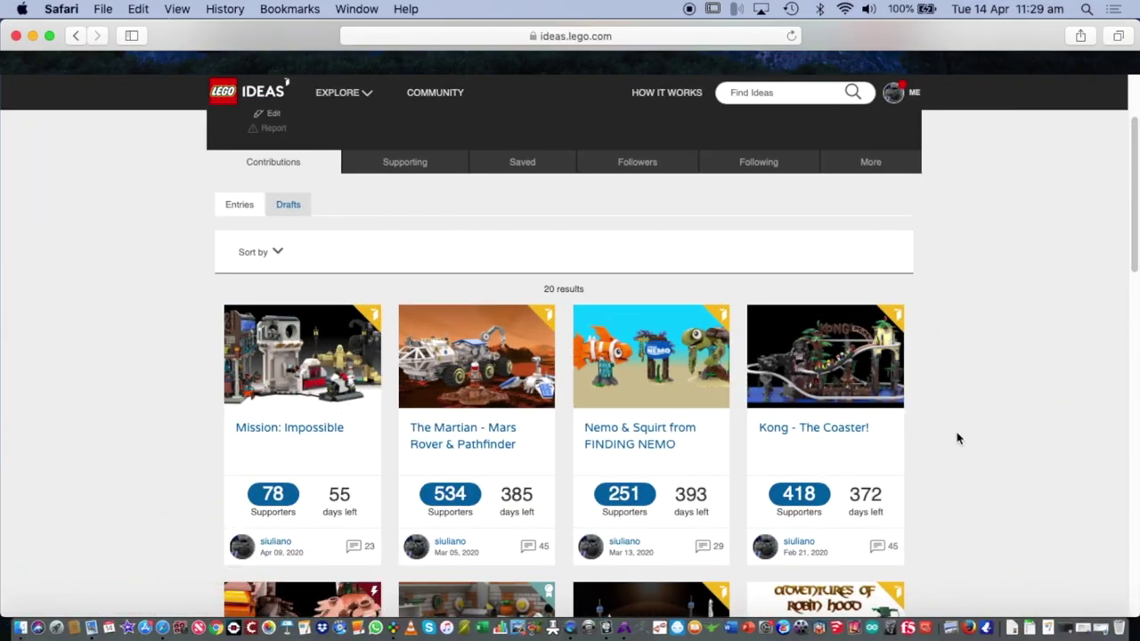
{"action": "scroll", "coordinate": [955, 438], "scroll_direction": "down", "scroll_amount": 3}
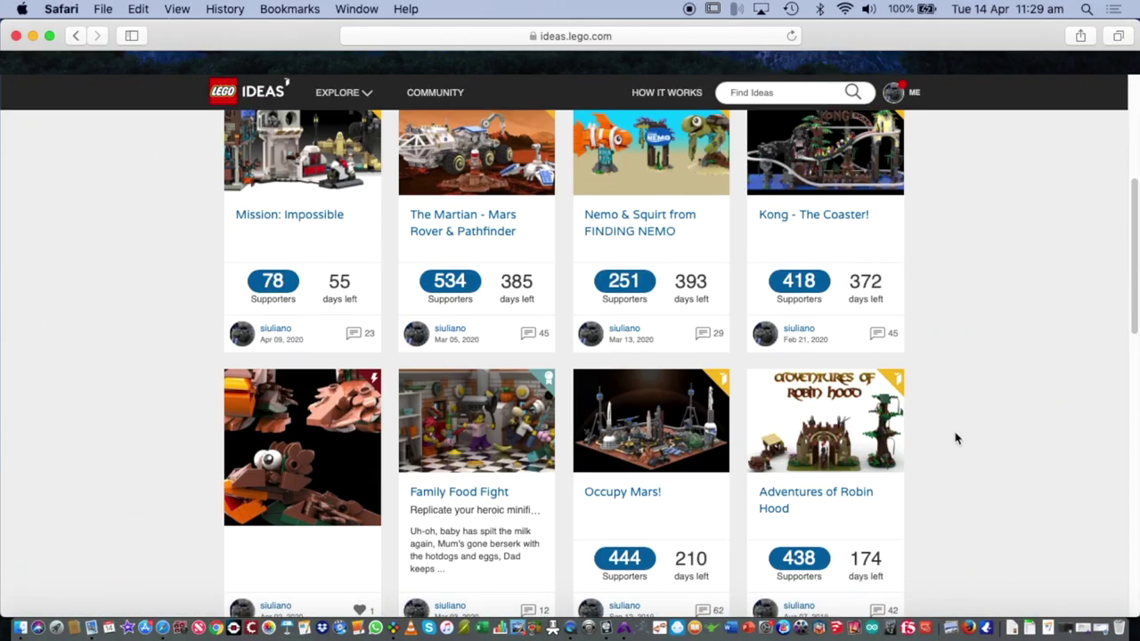
{"action": "scroll", "coordinate": [955, 438], "scroll_direction": "up", "scroll_amount": 5}
{"action": "scroll", "coordinate": [955, 438], "scroll_direction": "down", "scroll_amount": 10}
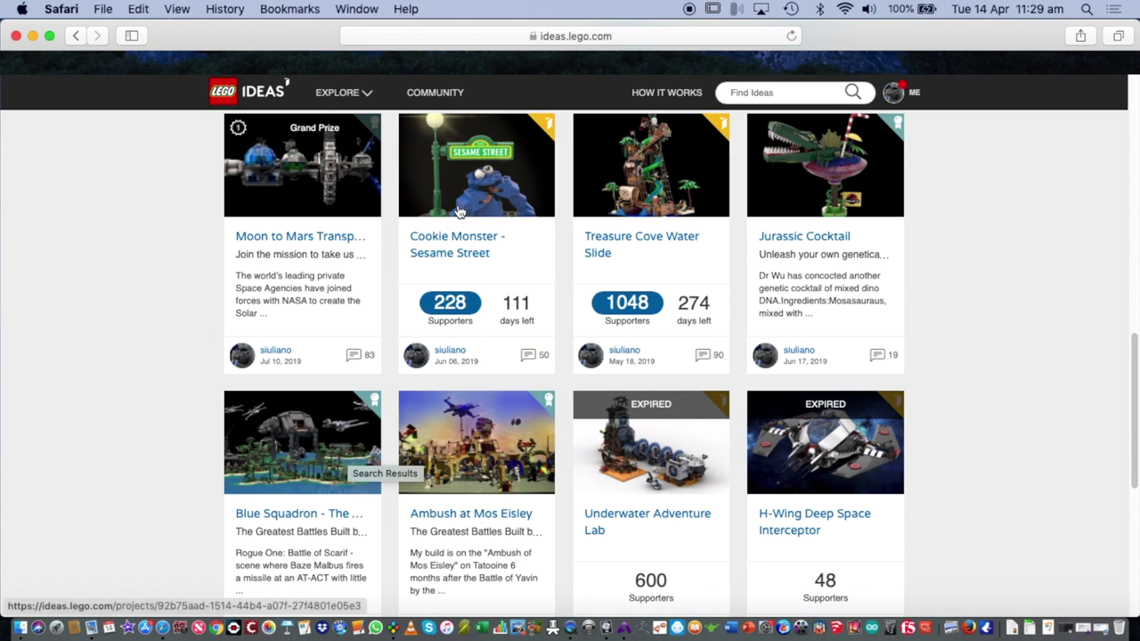
{"action": "scroll", "coordinate": [587, 296], "scroll_direction": "up", "scroll_amount": 4}
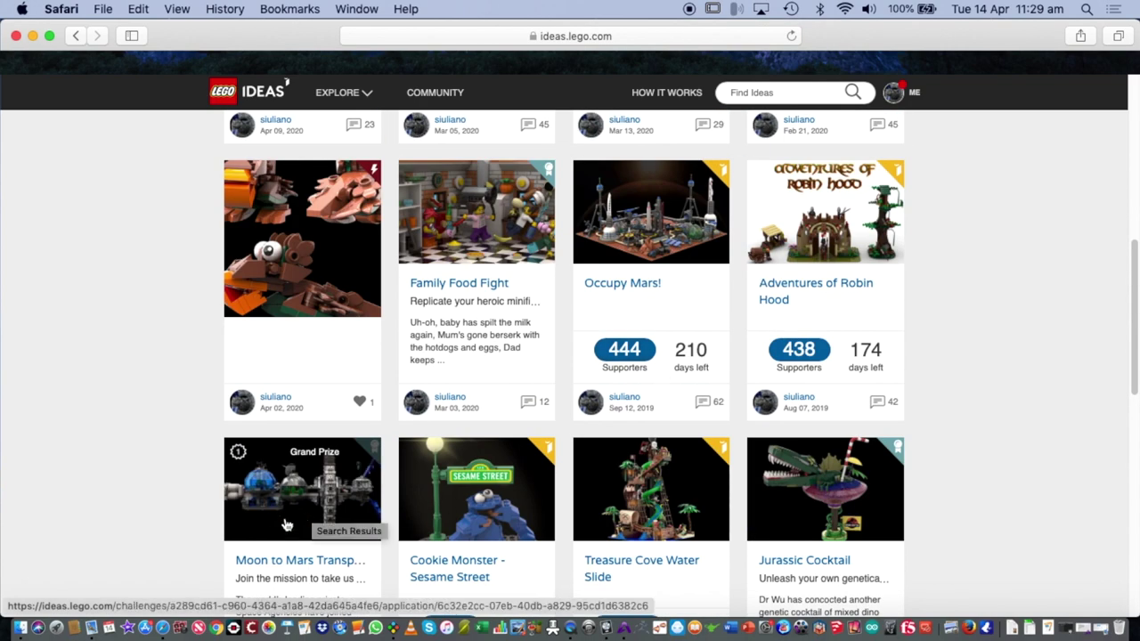
{"action": "scroll", "coordinate": [665, 472], "scroll_direction": "up", "scroll_amount": 4}
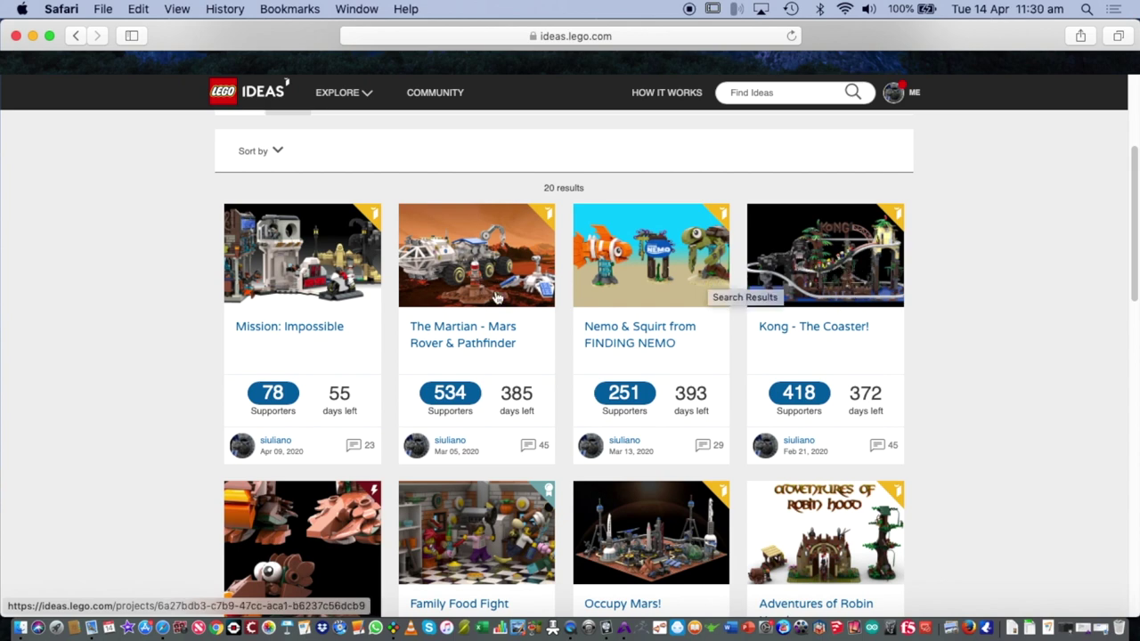
Step: Open the project "The Martian - Mars Rover & Pathfinder" and look over its page
{"action": "left_click", "coordinate": [472, 276]}
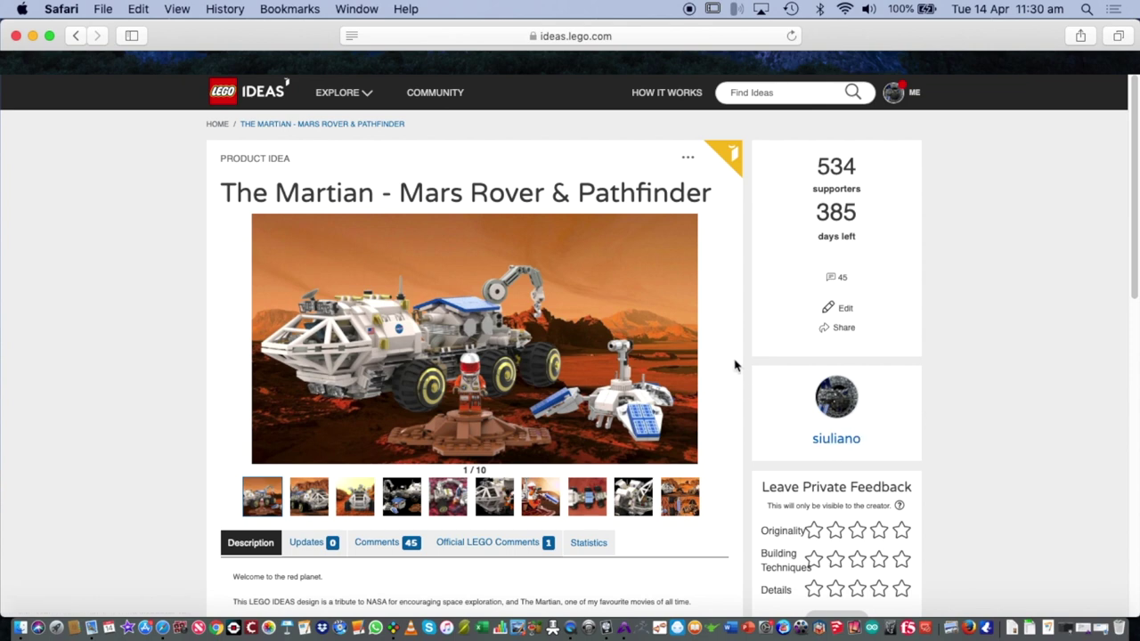
{"action": "scroll", "coordinate": [952, 361], "scroll_direction": "down", "scroll_amount": 3}
{"action": "scroll", "coordinate": [954, 369], "scroll_direction": "up", "scroll_amount": 3}
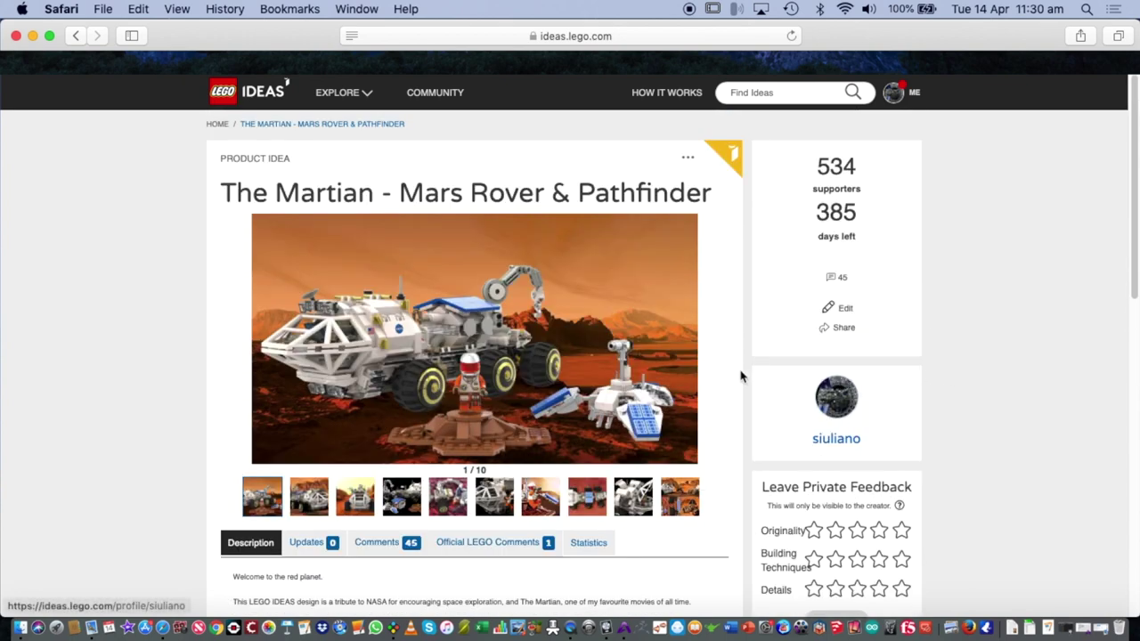
Step: Enlarge the project's main image and browse the gallery's other rover renders, returning to the second one
{"action": "left_click", "coordinate": [485, 397]}
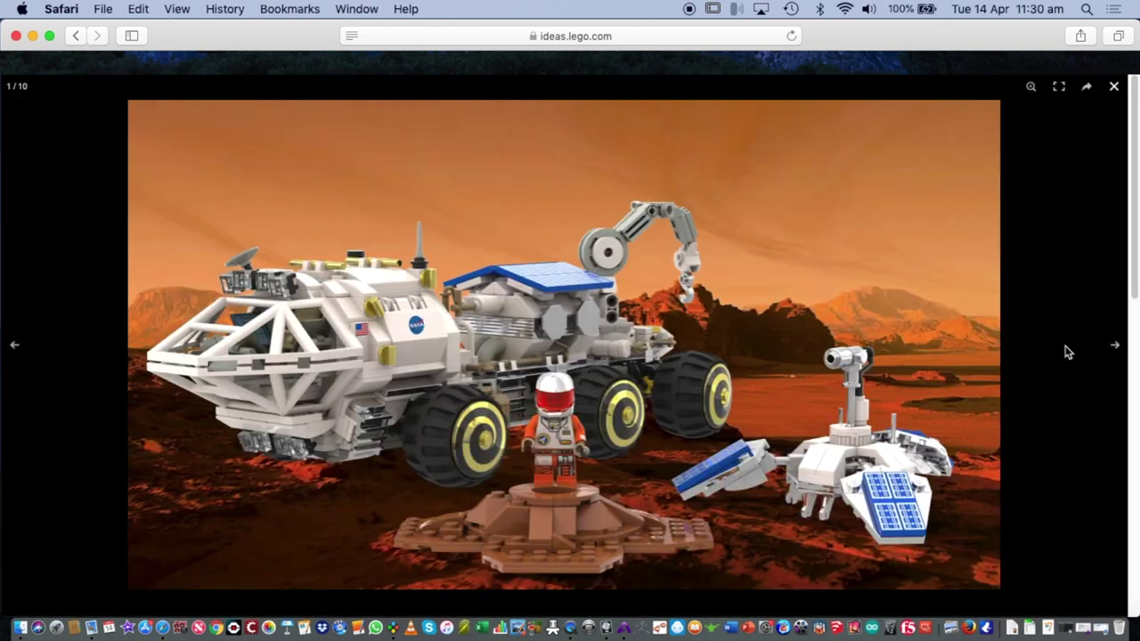
{"action": "left_click", "coordinate": [1116, 348]}
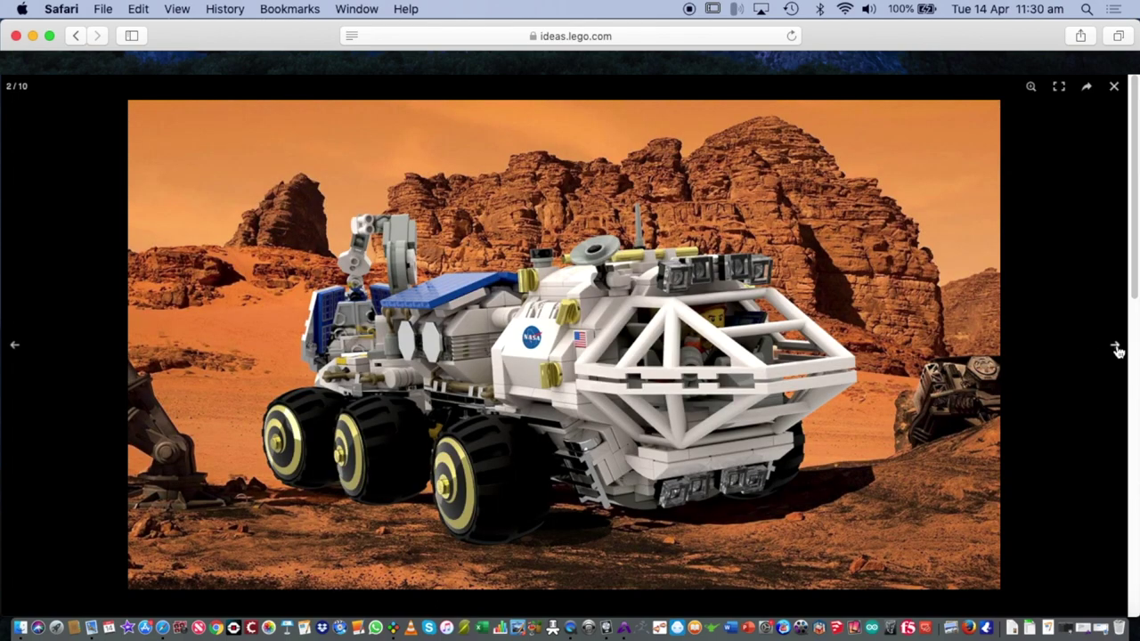
{"action": "left_click", "coordinate": [1117, 347]}
{"action": "left_click", "coordinate": [1116, 347]}
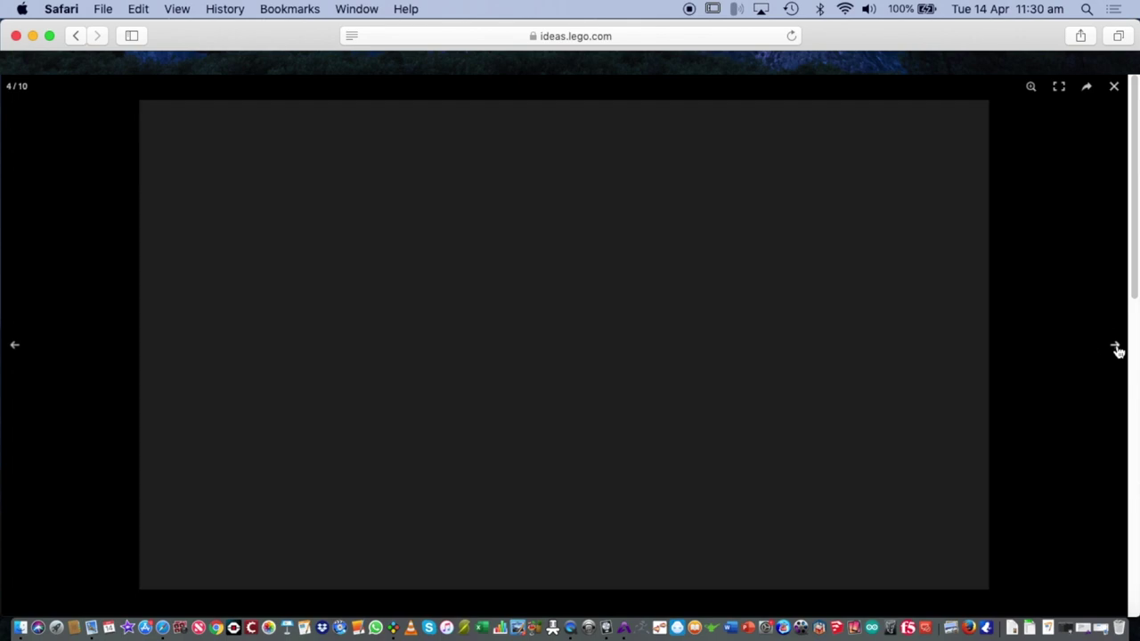
{"action": "left_click", "coordinate": [17, 348]}
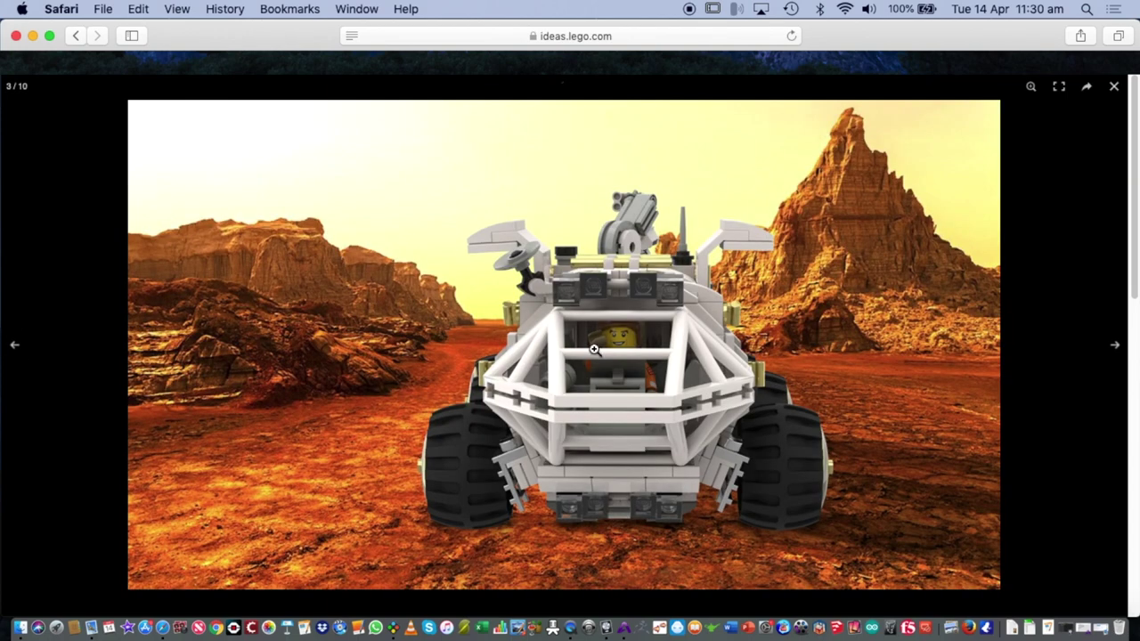
{"action": "left_click", "coordinate": [14, 349]}
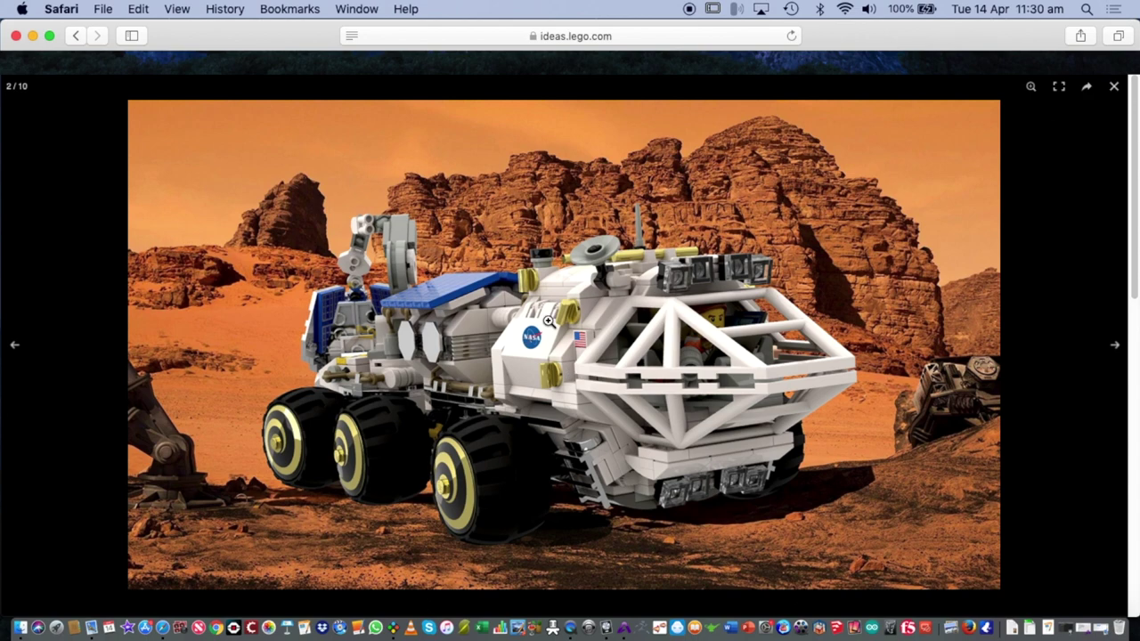
Step: Switch back to Studio, open the recent file The Martian 10.io and examine the rover, astronaut and Pathfinder up close
{"action": "left_click", "coordinate": [32, 36]}
{"action": "left_click", "coordinate": [594, 318]}
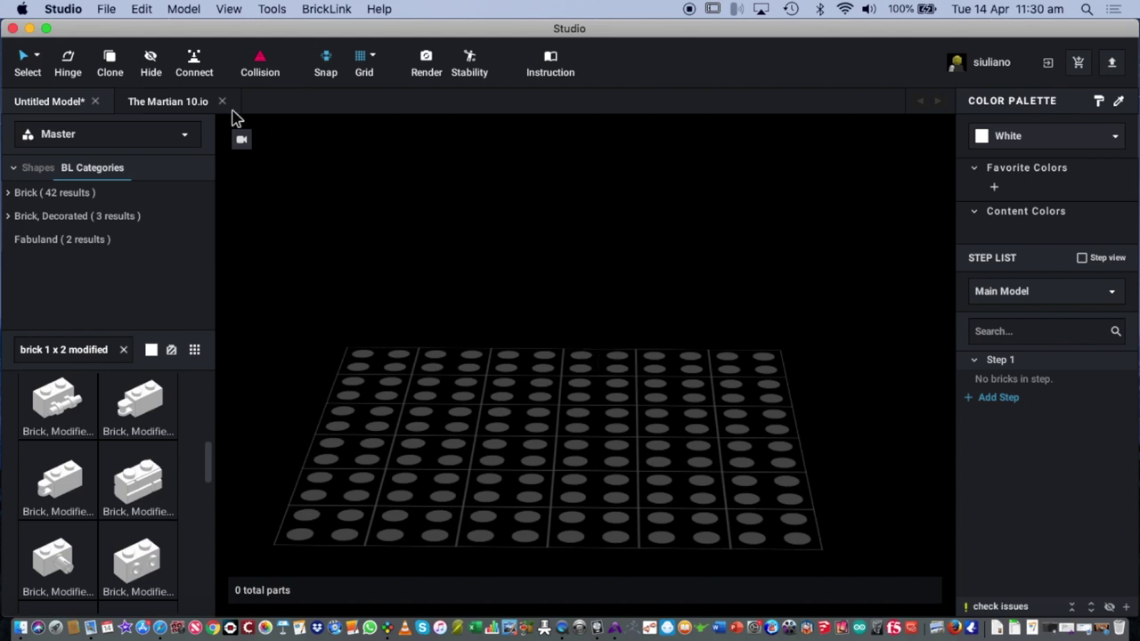
{"action": "left_click", "coordinate": [112, 10]}
{"action": "mouse_move", "coordinate": [121, 64]}
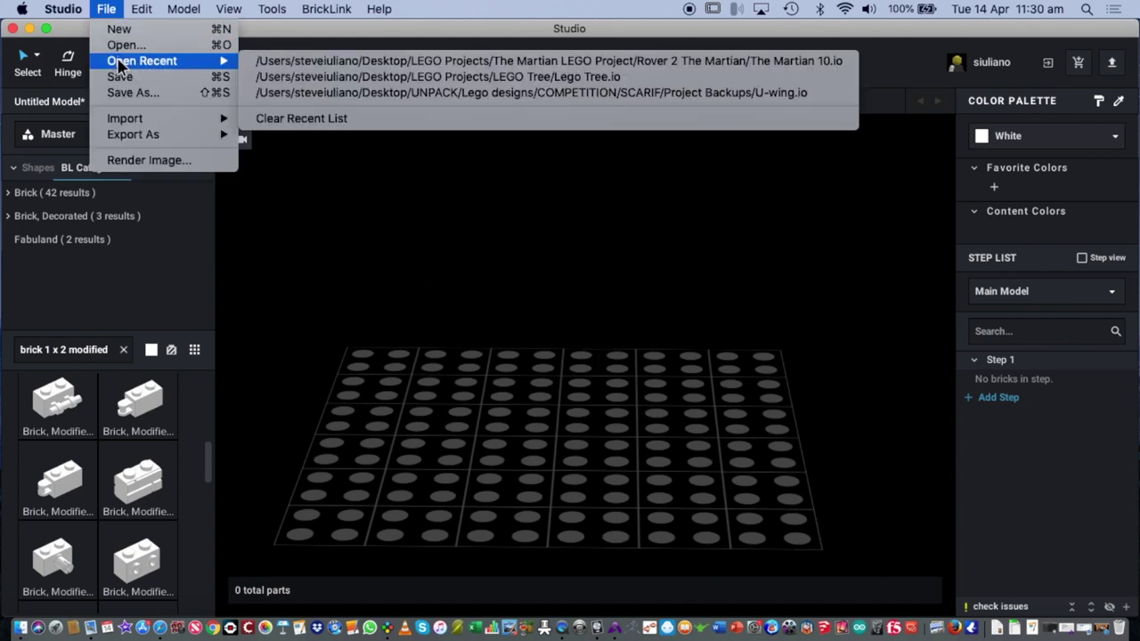
{"action": "left_click", "coordinate": [502, 62]}
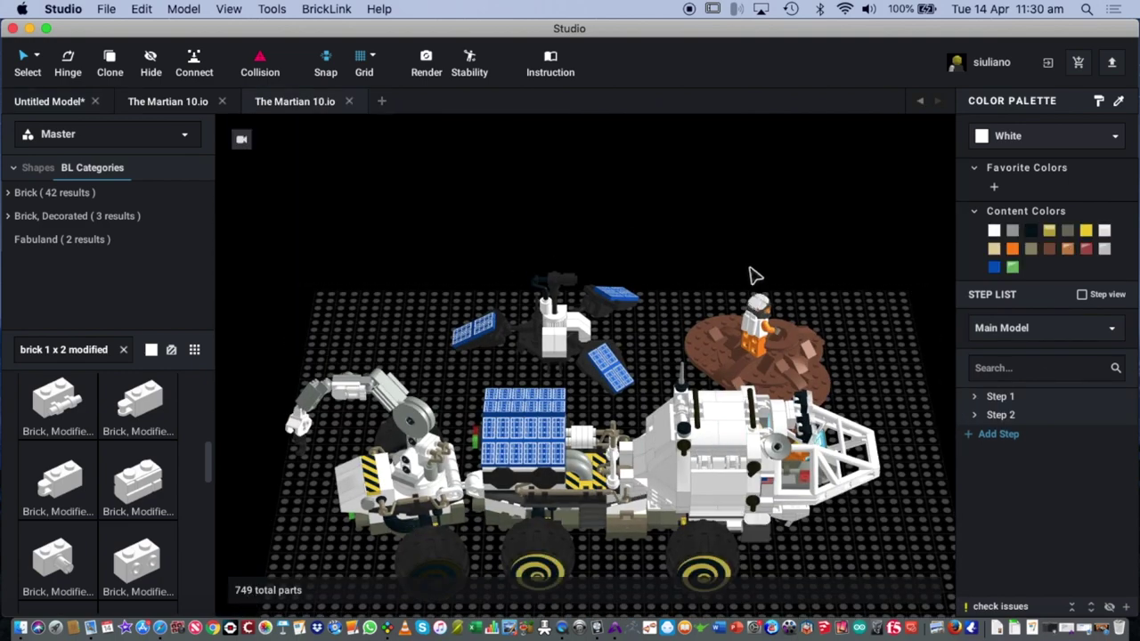
{"action": "right_click_drag", "start_coordinate": [768, 275], "coordinate": [672, 258]}
{"action": "scroll", "coordinate": [685, 521], "scroll_direction": "up", "scroll_amount": 5}
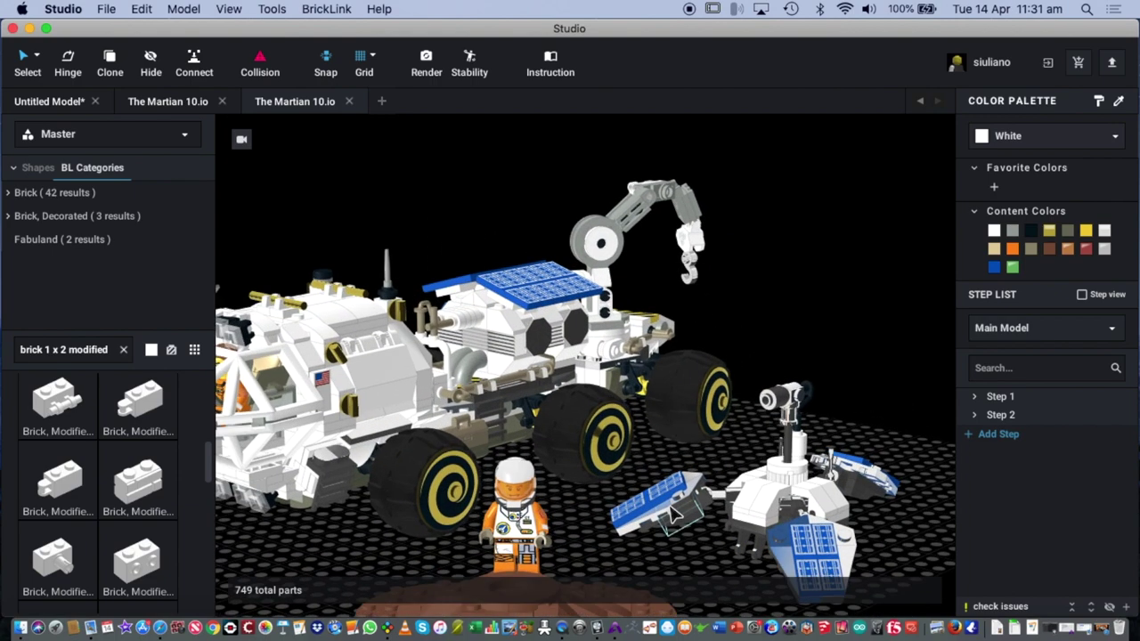
Step: Place a loose Minifig Utensil Paint Roller Brush Handle in dark tan on the ground beside the rover's wheels, and delete it
{"action": "right_click_drag", "start_coordinate": [763, 327], "coordinate": [827, 320]}
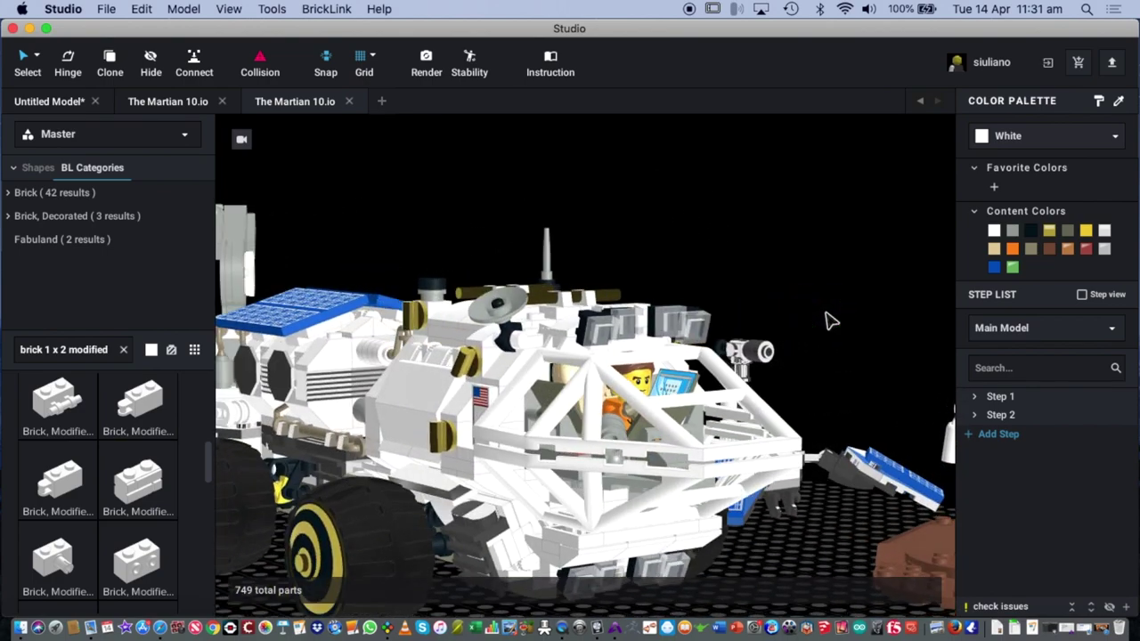
{"action": "right_click_drag", "start_coordinate": [445, 211], "coordinate": [602, 203]}
{"action": "scroll", "coordinate": [758, 363], "scroll_direction": "up", "scroll_amount": 10}
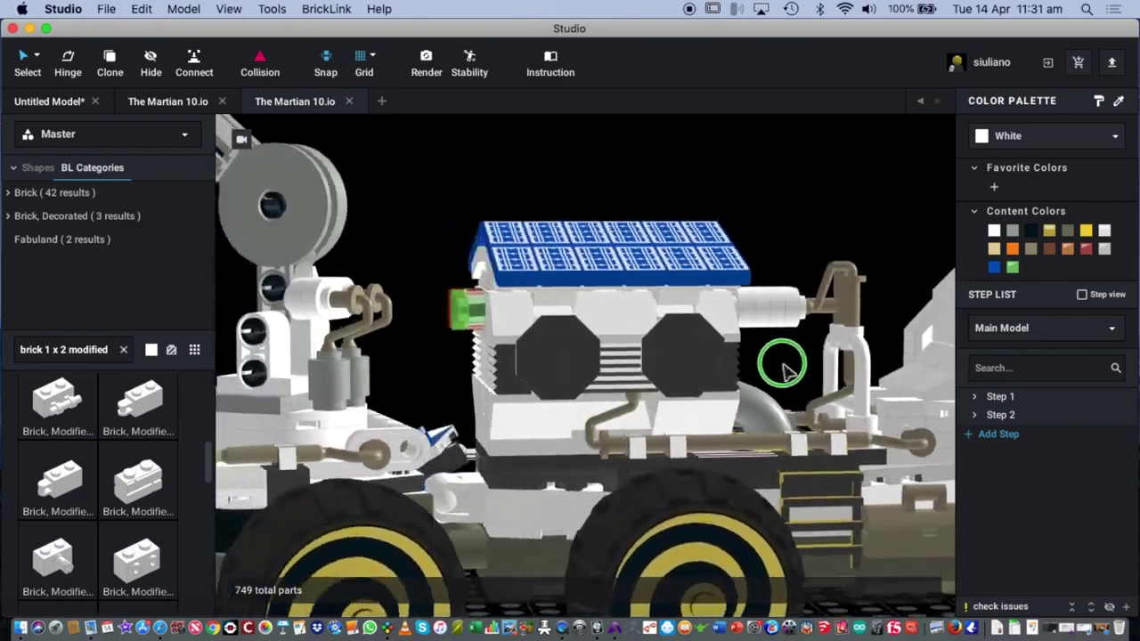
{"action": "right_click_drag", "start_coordinate": [806, 372], "coordinate": [739, 376]}
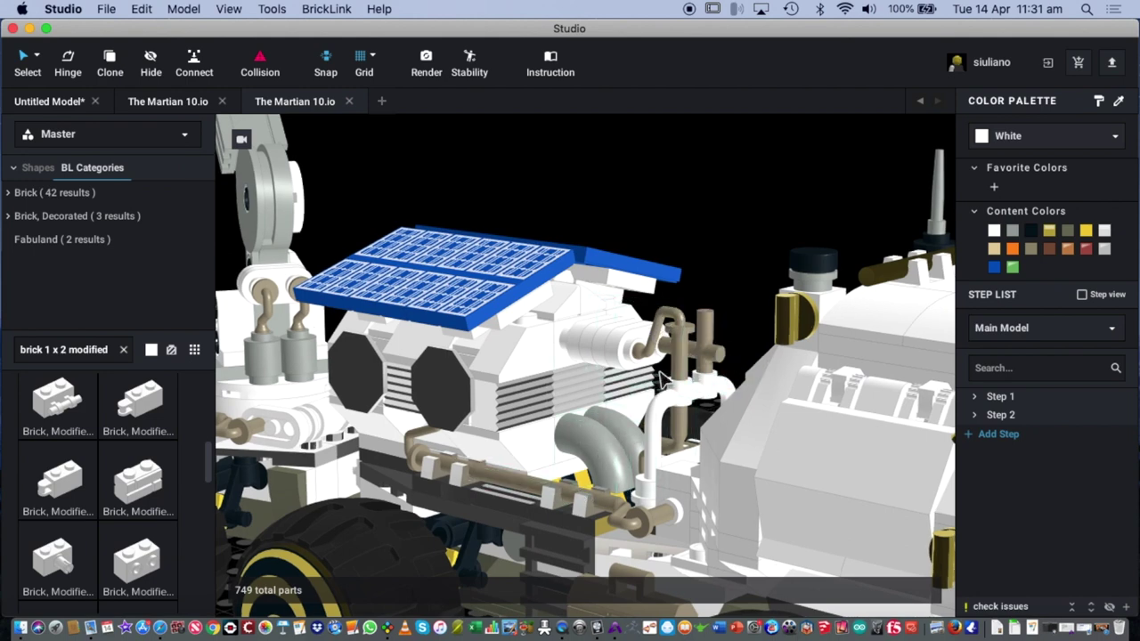
{"action": "left_click", "coordinate": [420, 459]}
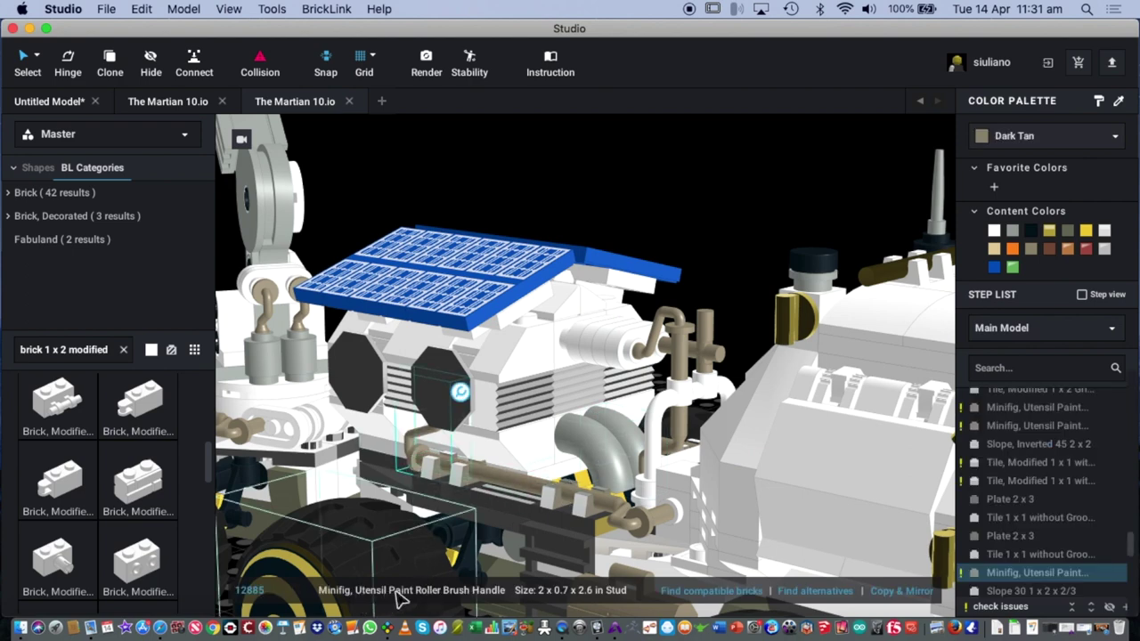
{"action": "left_click_drag", "start_coordinate": [682, 356], "coordinate": [534, 401]}
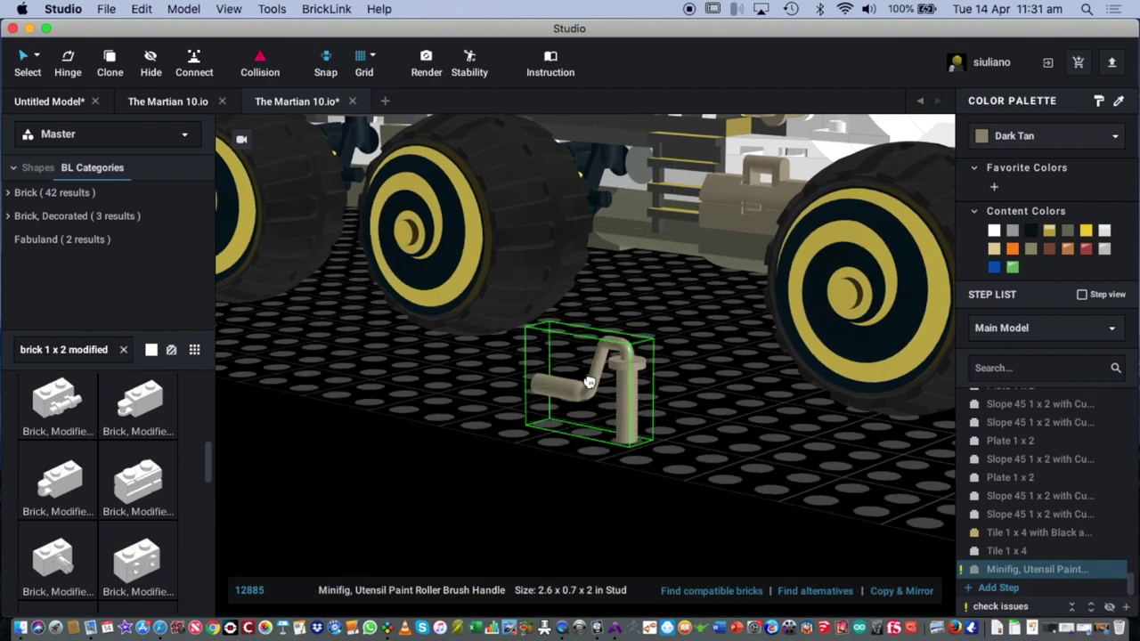
{"action": "left_click_drag", "start_coordinate": [588, 392], "coordinate": [578, 398]}
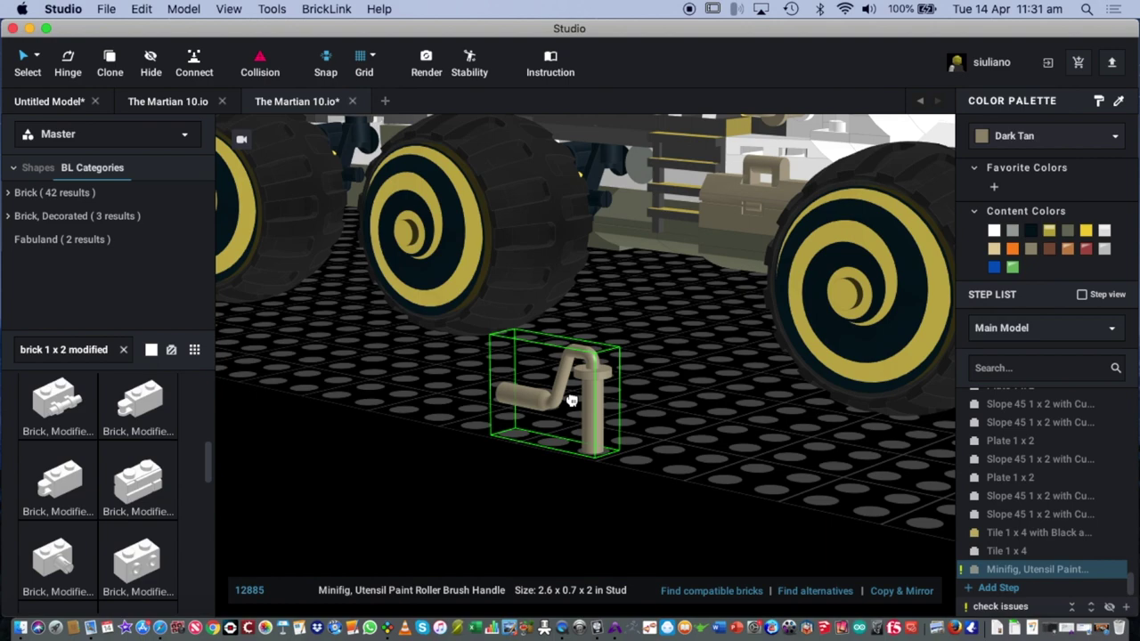
{"action": "key", "text": "Delete"}
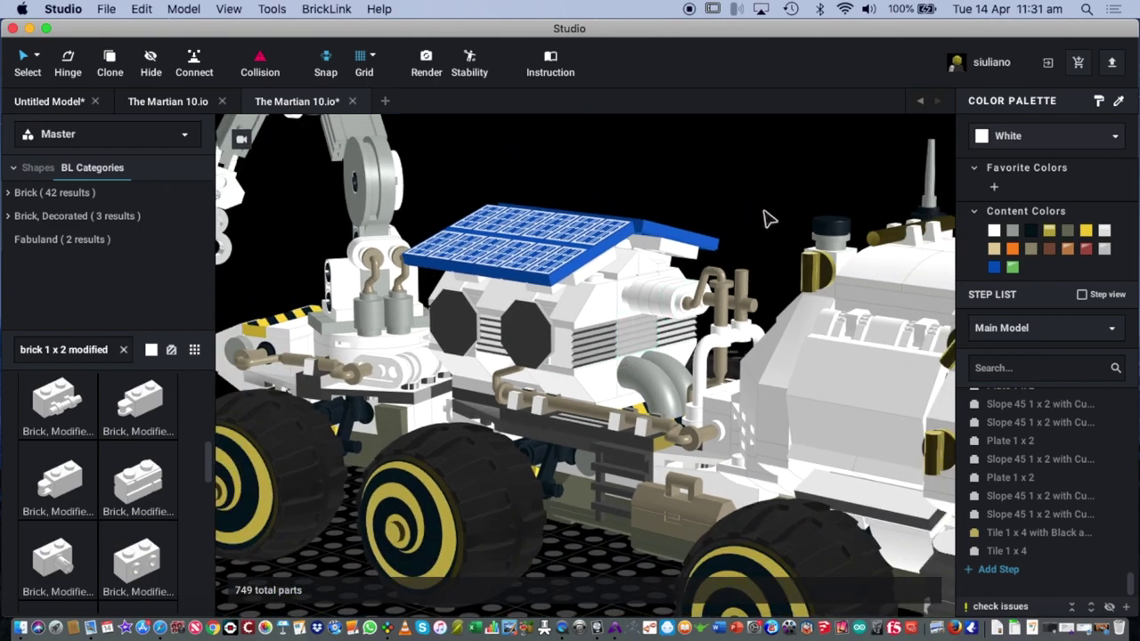
Step: Open the render setup for the Martian model and frame the shot from the rover's front corner, with Pathfinder and the astronaut included
{"action": "mouse_move", "coordinate": [775, 198]}
{"action": "right_mouse_down"}
{"action": "mouse_move", "coordinate": [720, 203]}
{"action": "mouse_move", "coordinate": [756, 190]}
{"action": "right_mouse_up"}
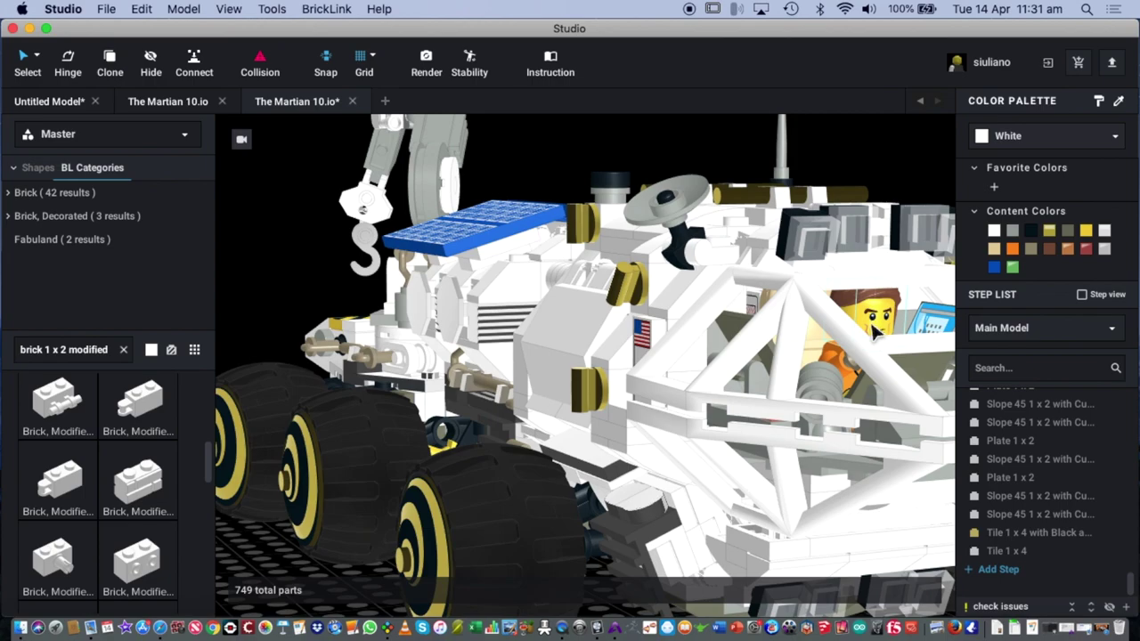
{"action": "right_click_drag", "start_coordinate": [903, 178], "coordinate": [763, 184]}
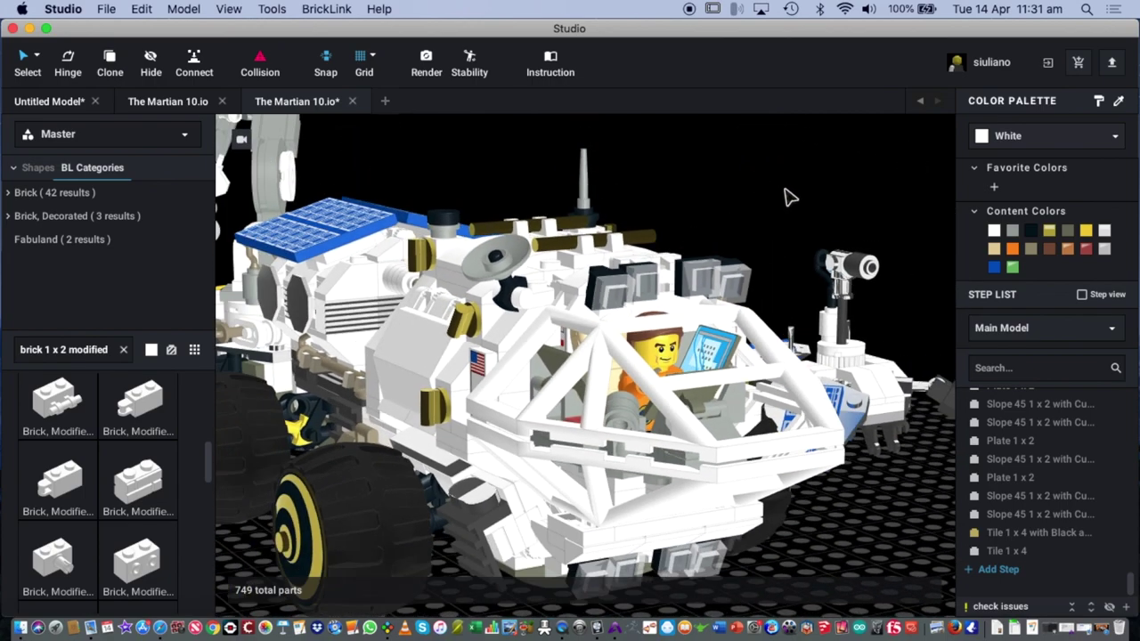
{"action": "right_click_drag", "start_coordinate": [793, 193], "coordinate": [769, 210]}
{"action": "right_click_drag", "start_coordinate": [735, 244], "coordinate": [728, 270]}
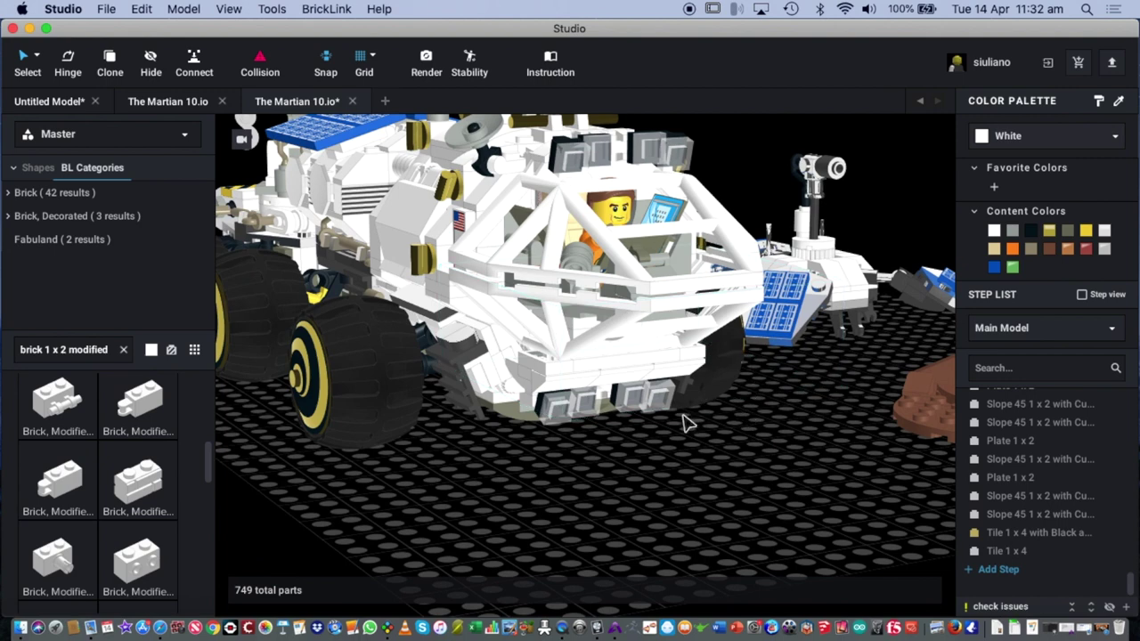
{"action": "mouse_move", "coordinate": [693, 474]}
{"action": "right_mouse_down"}
{"action": "mouse_move", "coordinate": [730, 453]}
{"action": "mouse_move", "coordinate": [649, 501]}
{"action": "mouse_move", "coordinate": [699, 485]}
{"action": "right_mouse_up"}
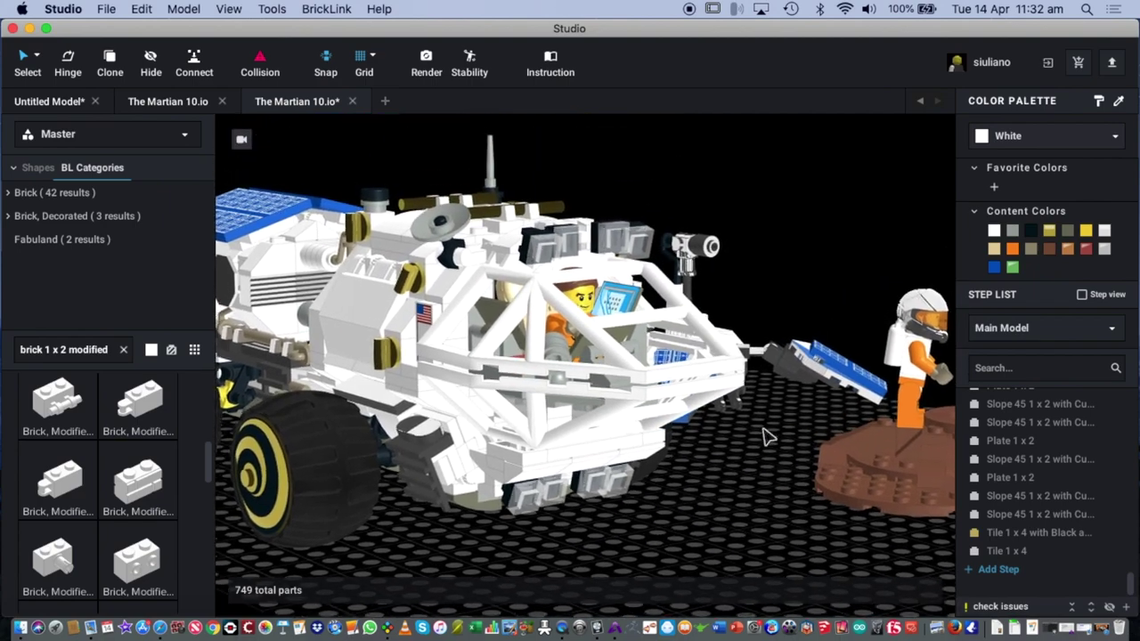
{"action": "scroll", "coordinate": [767, 436], "scroll_direction": "down", "scroll_amount": 3}
{"action": "right_click_drag", "start_coordinate": [753, 448], "coordinate": [826, 487]}
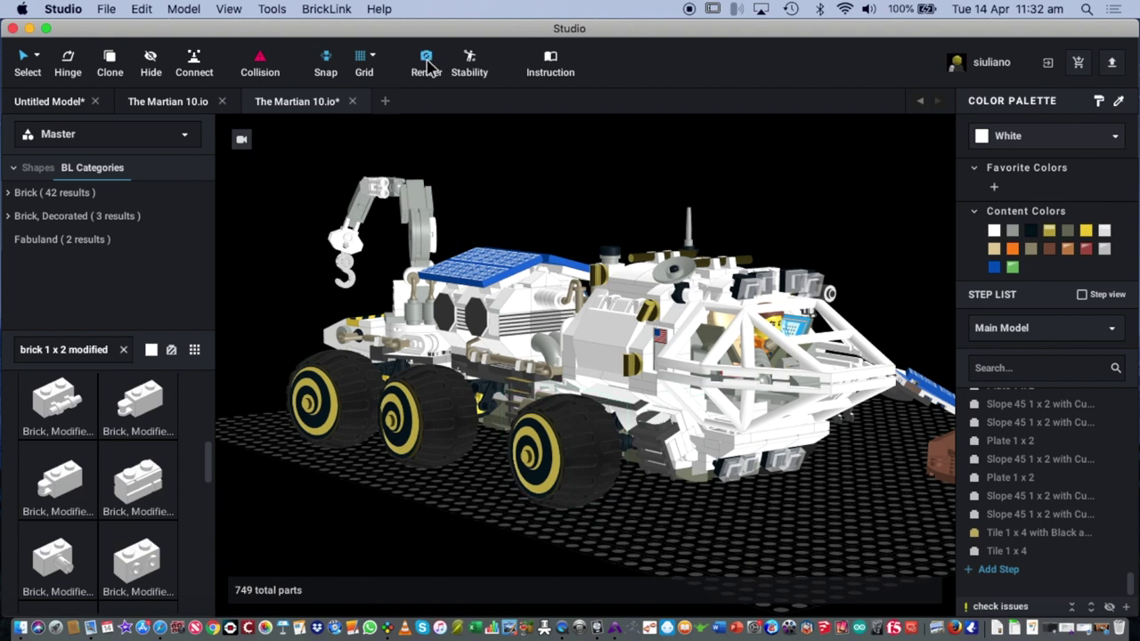
{"action": "left_click", "coordinate": [427, 60]}
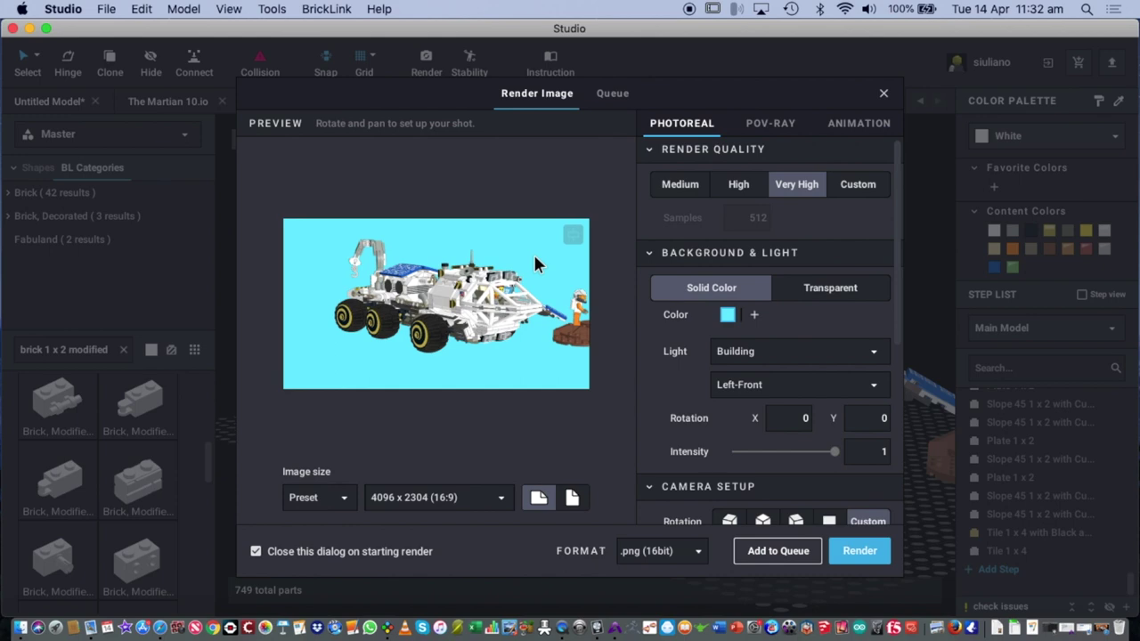
{"action": "left_click_drag", "start_coordinate": [529, 357], "coordinate": [462, 305]}
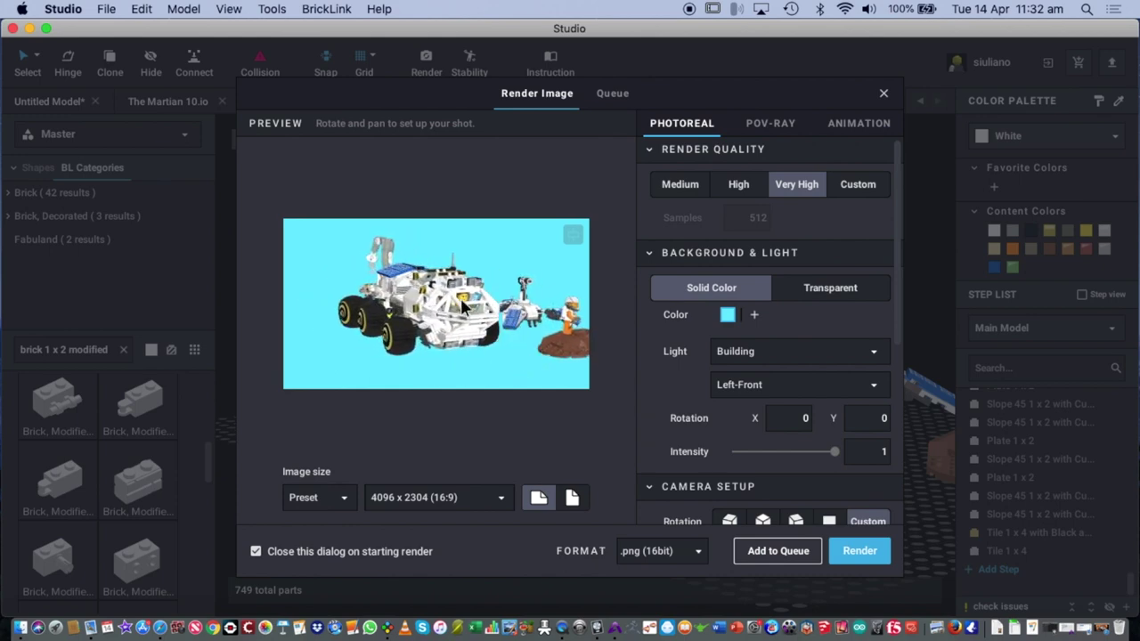
Step: Try a dark red solid background for the render, and switch the background to transparent
{"action": "left_click", "coordinate": [727, 315]}
{"action": "left_click_drag", "start_coordinate": [523, 303], "coordinate": [454, 328]}
{"action": "left_click", "coordinate": [663, 390]}
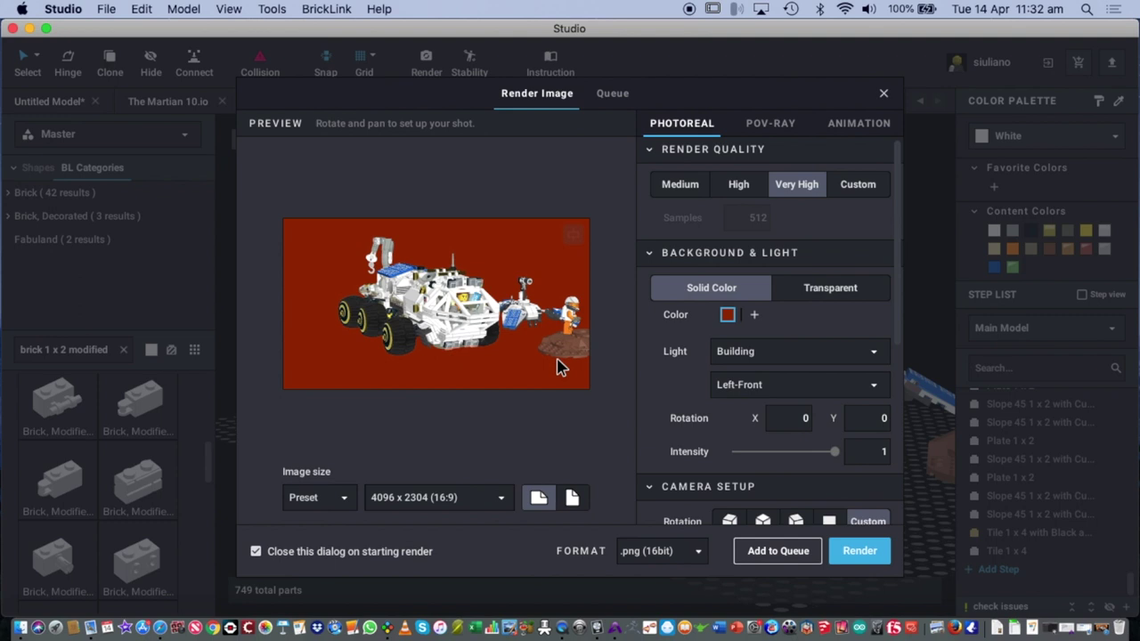
{"action": "left_click", "coordinate": [829, 294]}
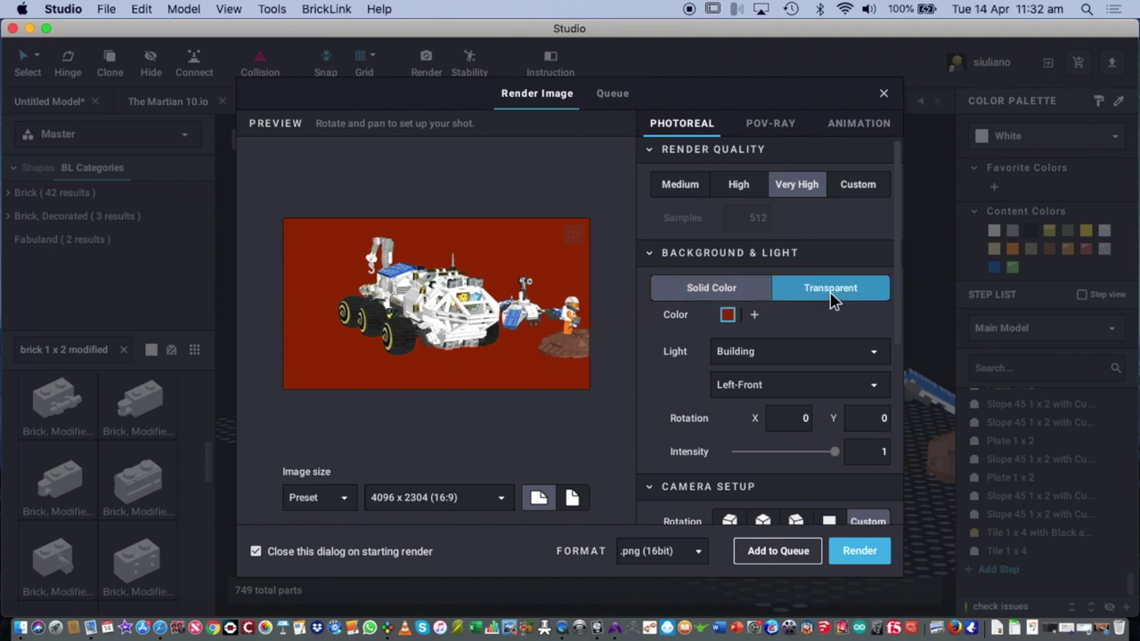
{"action": "left_click", "coordinate": [830, 298]}
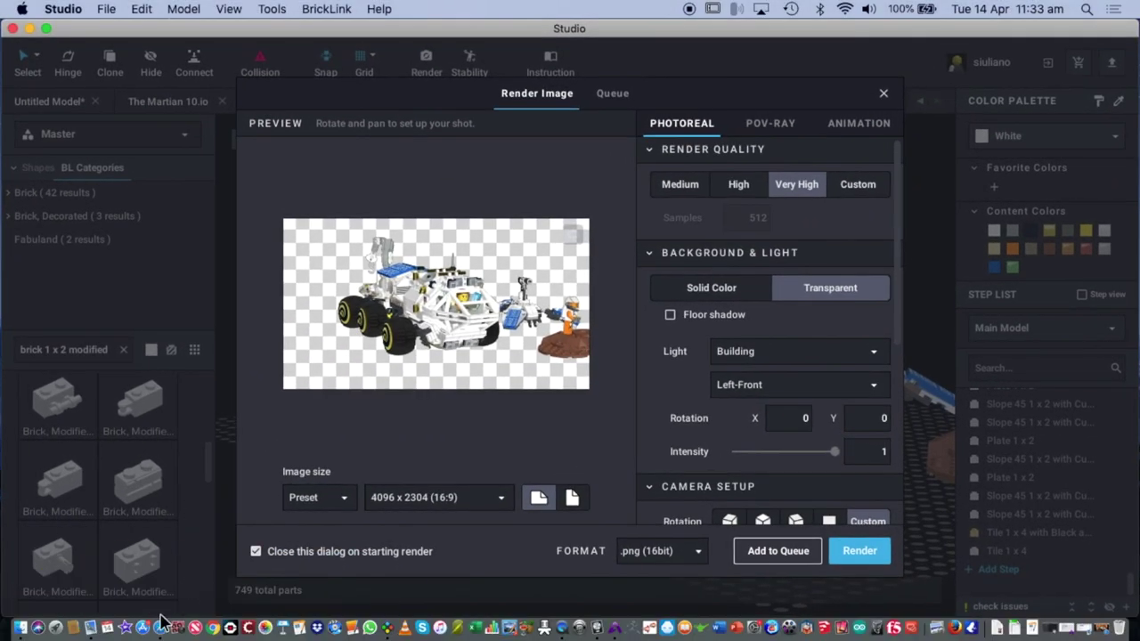
Step: Switch to the LEGO Ideas gallery in Safari and browse the project's renders from the second image to the last
{"action": "left_click", "coordinate": [162, 623]}
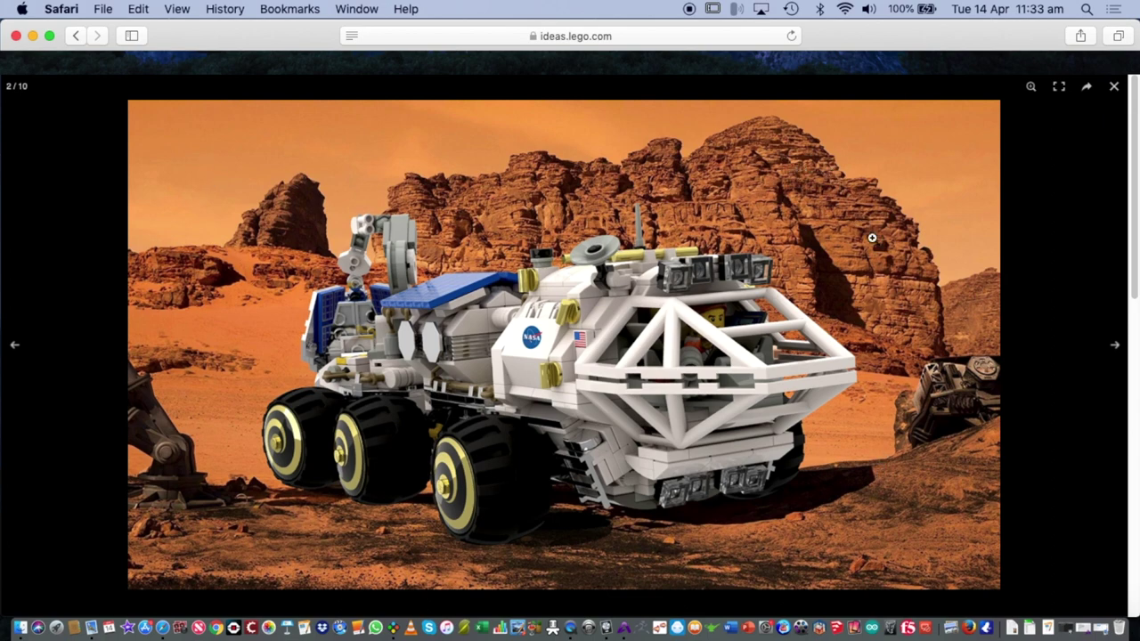
{"action": "left_click", "coordinate": [1117, 348]}
{"action": "left_click", "coordinate": [1116, 347]}
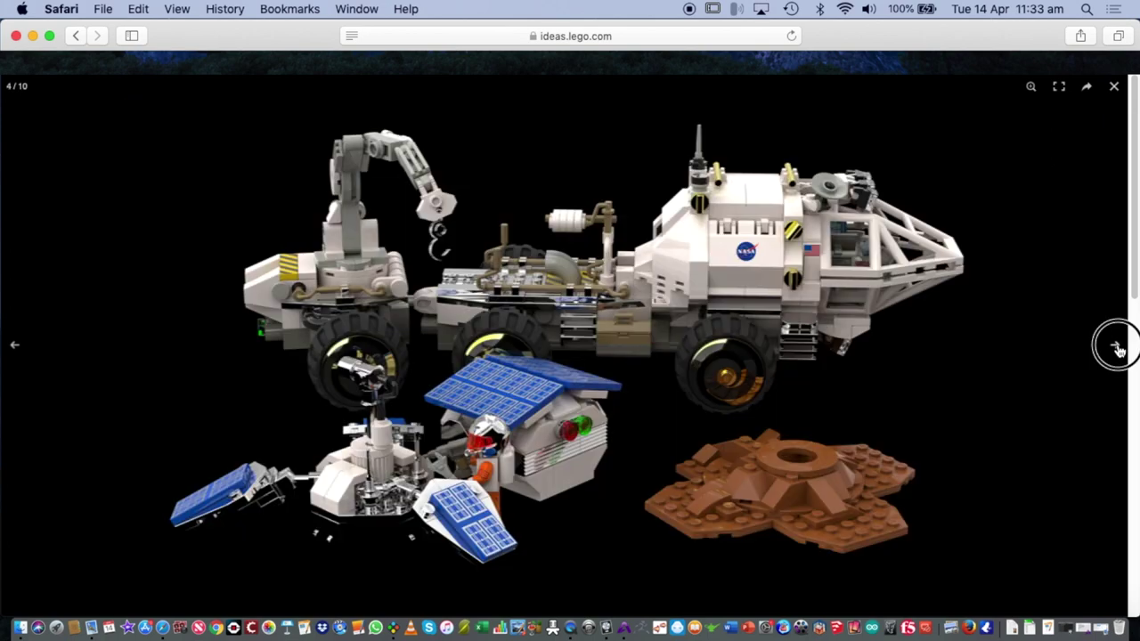
{"action": "left_click", "coordinate": [1116, 347]}
{"action": "left_click", "coordinate": [1117, 348]}
{"action": "left_click", "coordinate": [1116, 347]}
{"action": "left_click", "coordinate": [1116, 347]}
{"action": "left_click", "coordinate": [1116, 347]}
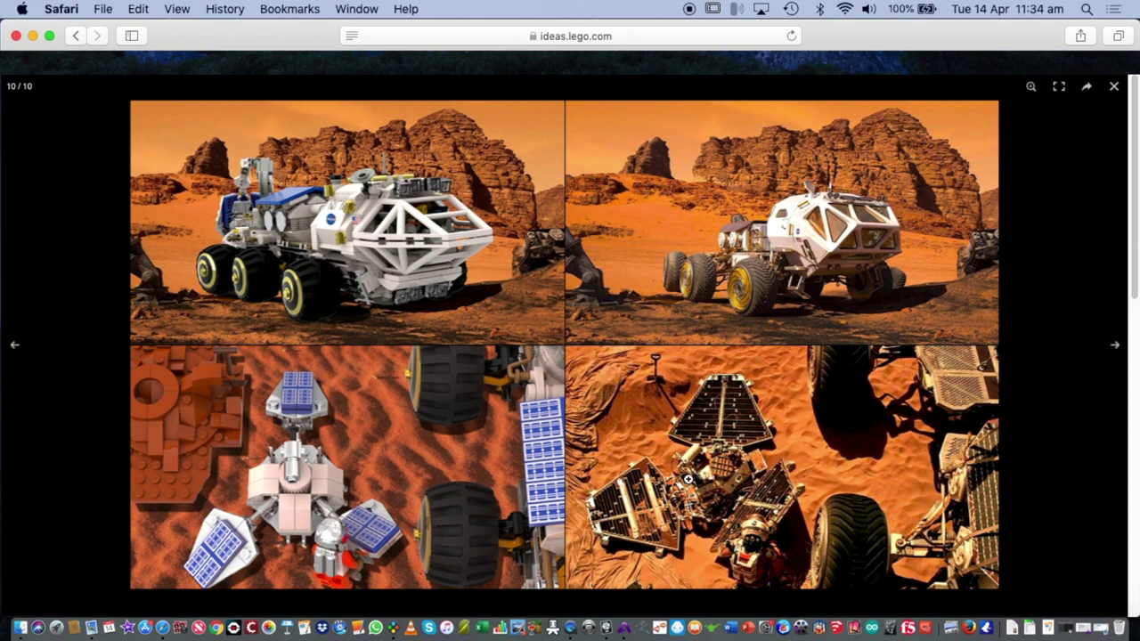
Step: Switch back to Studio and reframe the render preview closer on the rover, filling the width of the image
{"action": "left_click", "coordinate": [252, 616]}
{"action": "left_click", "coordinate": [418, 469]}
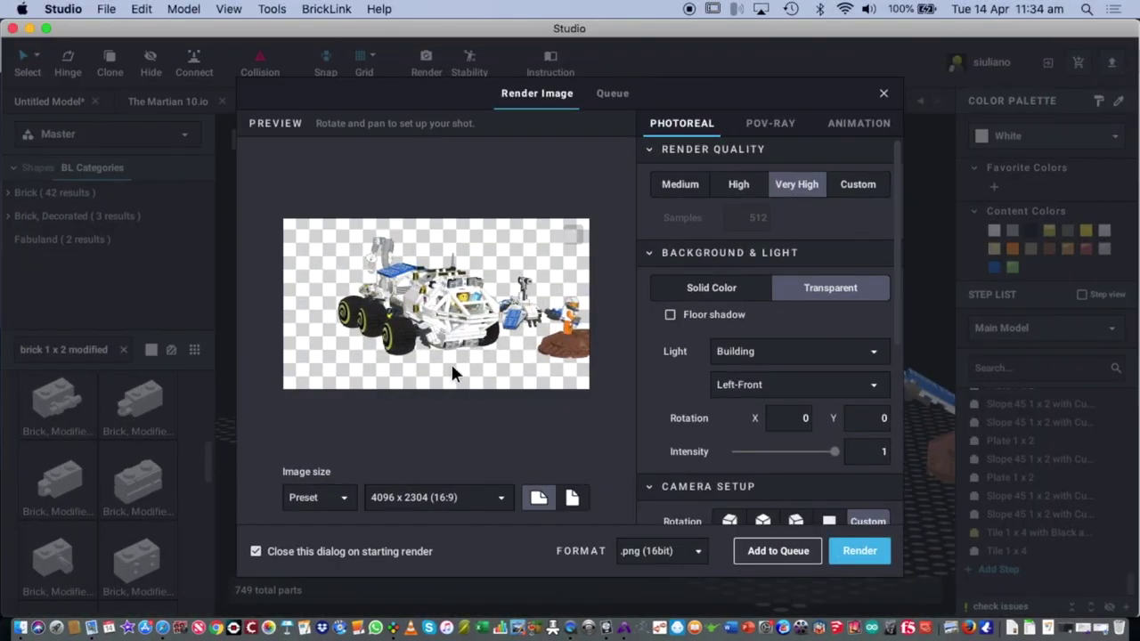
{"action": "left_click_drag", "start_coordinate": [446, 375], "coordinate": [462, 375]}
{"action": "scroll", "coordinate": [463, 267], "scroll_direction": "up", "scroll_amount": 4}
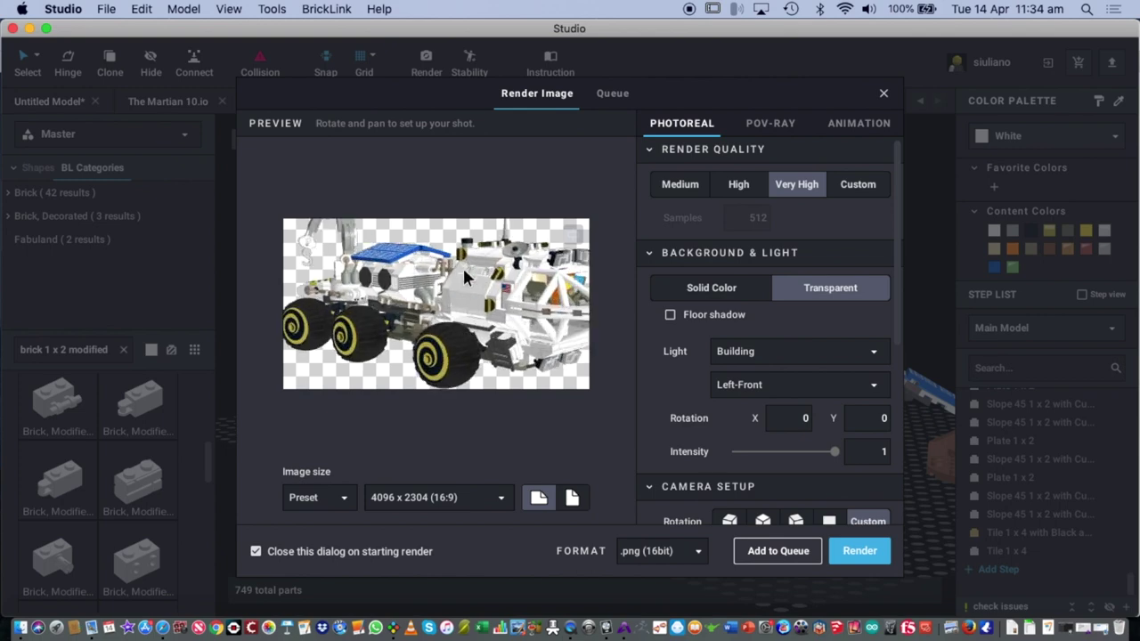
{"action": "left_click_drag", "start_coordinate": [474, 303], "coordinate": [494, 318]}
Step: Try the render image sizes 640 x 480, 1080 x 1080, 4096 x 3072 and 1024 x 576
{"action": "left_click", "coordinate": [412, 501]}
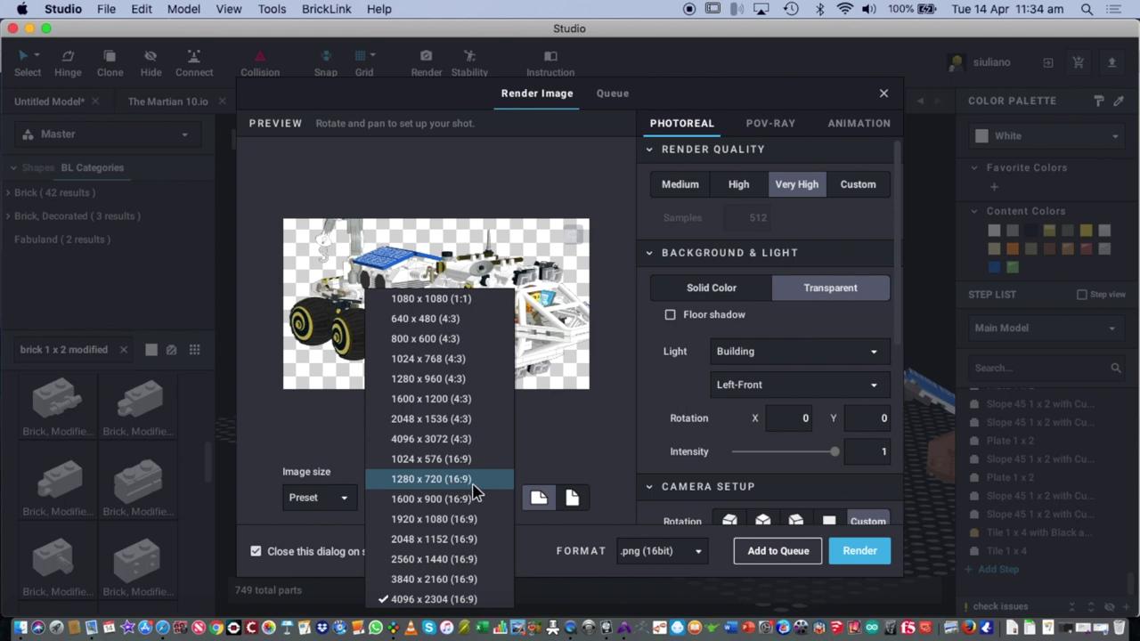
{"action": "left_click", "coordinate": [462, 329]}
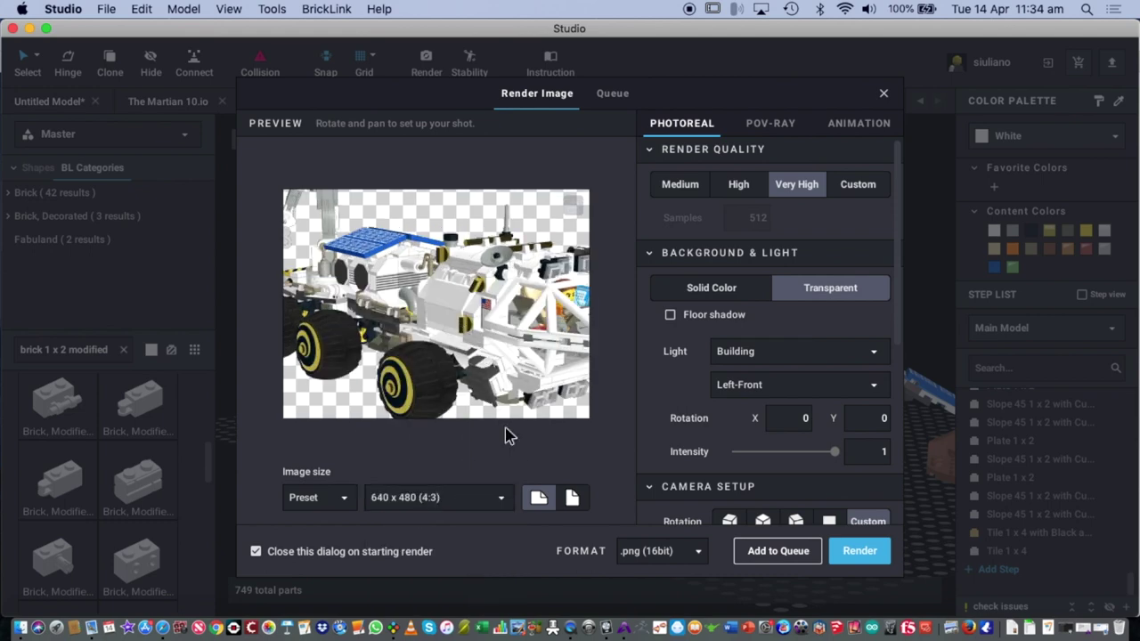
{"action": "left_click", "coordinate": [474, 503]}
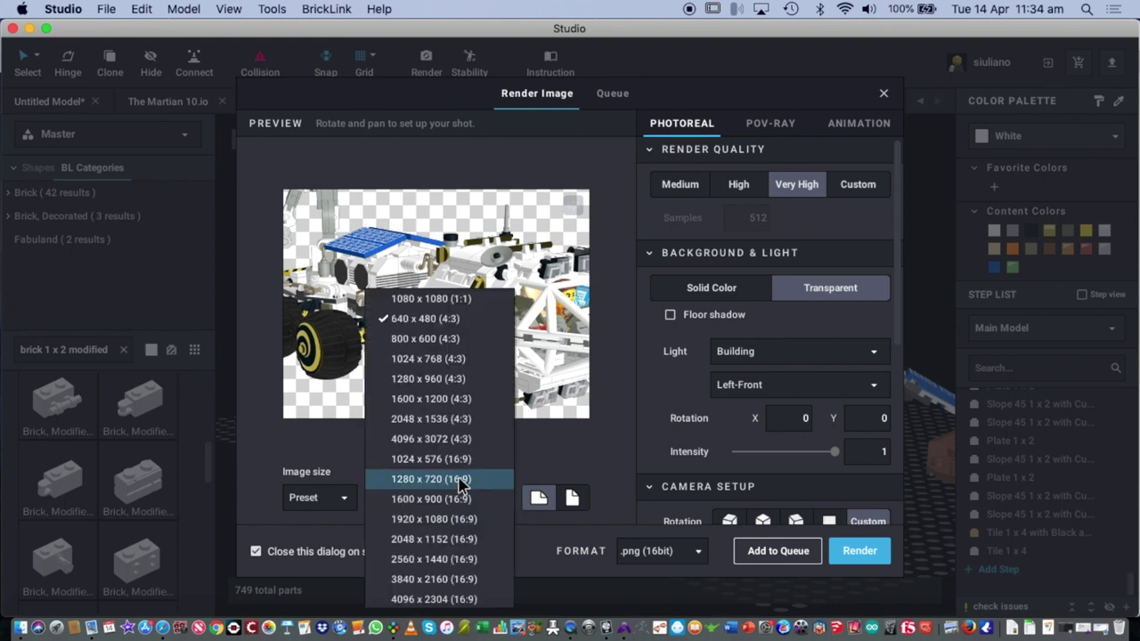
{"action": "left_click", "coordinate": [480, 299]}
{"action": "left_click", "coordinate": [503, 498]}
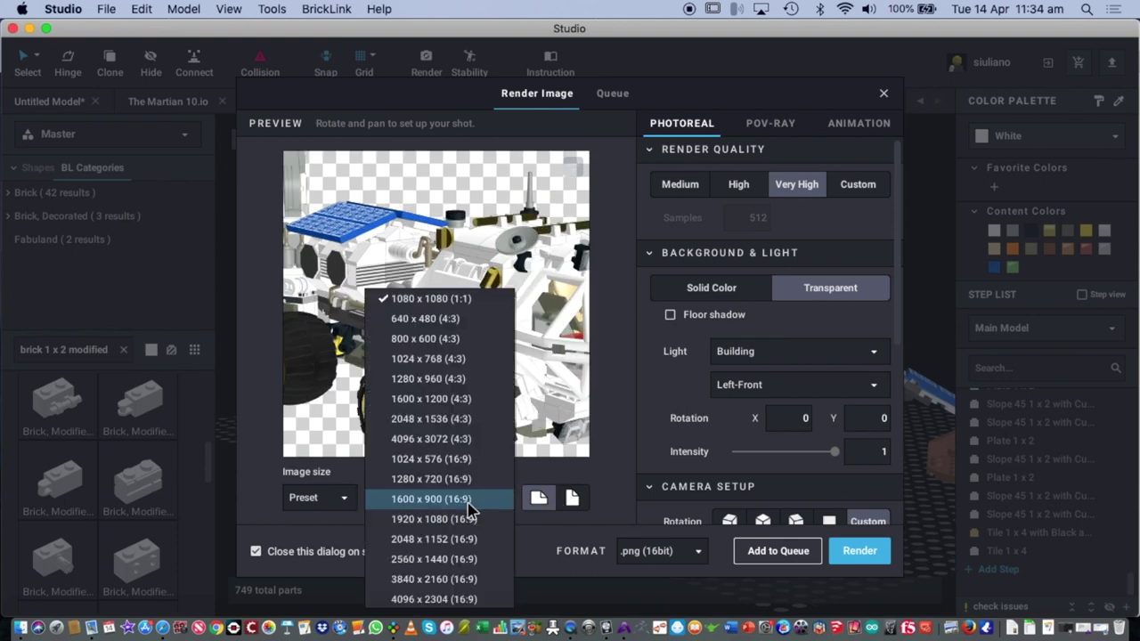
{"action": "left_click", "coordinate": [470, 440]}
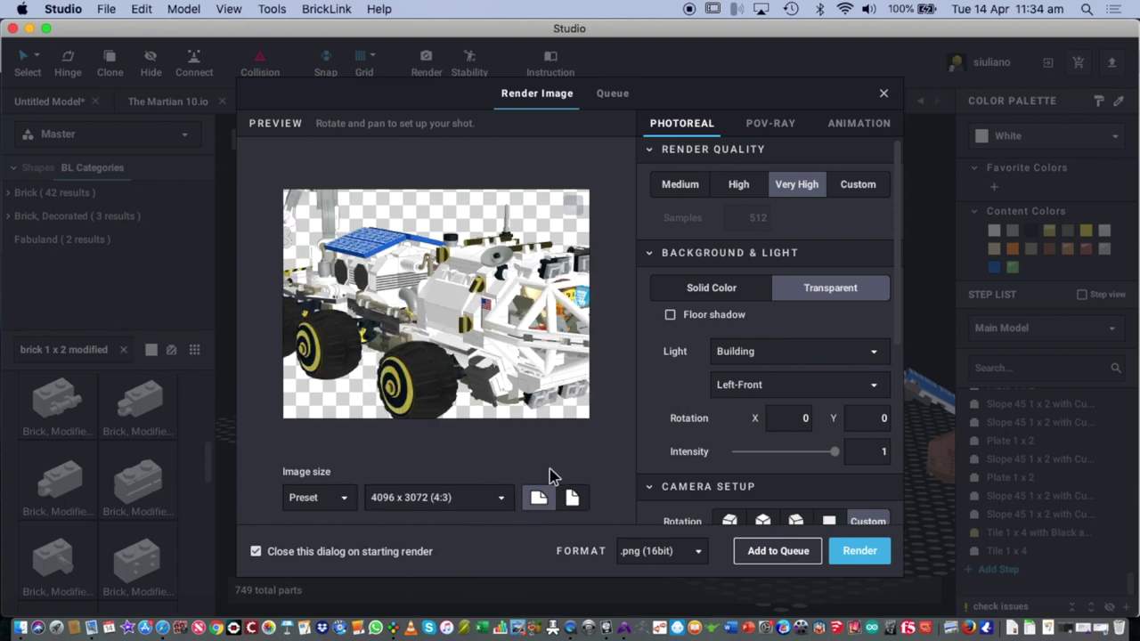
{"action": "left_click", "coordinate": [497, 498]}
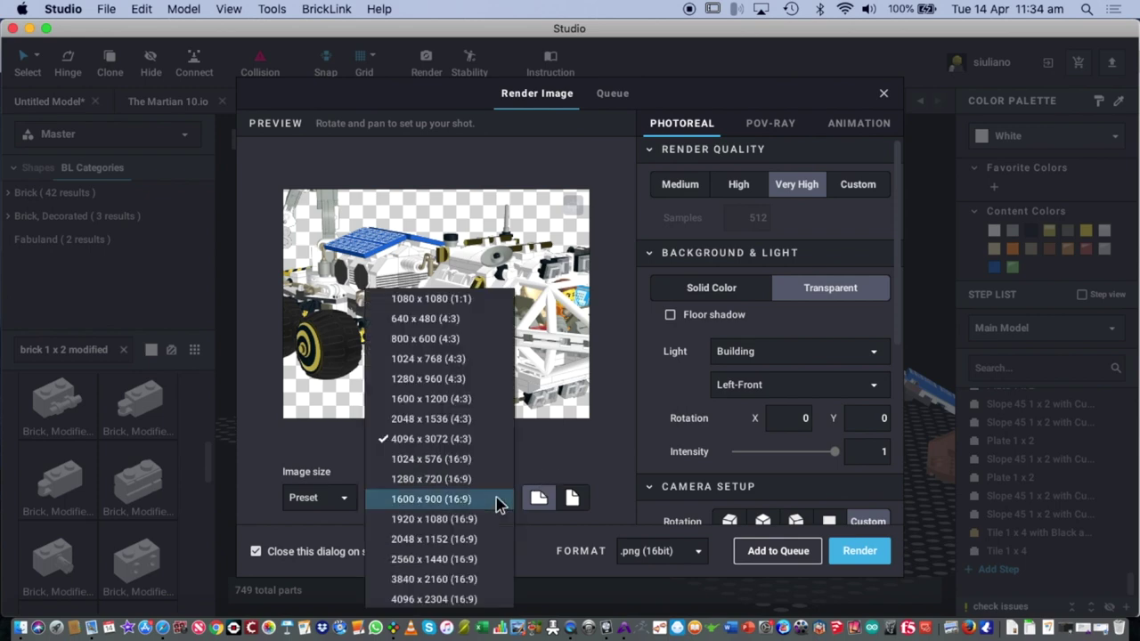
{"action": "left_click", "coordinate": [488, 460]}
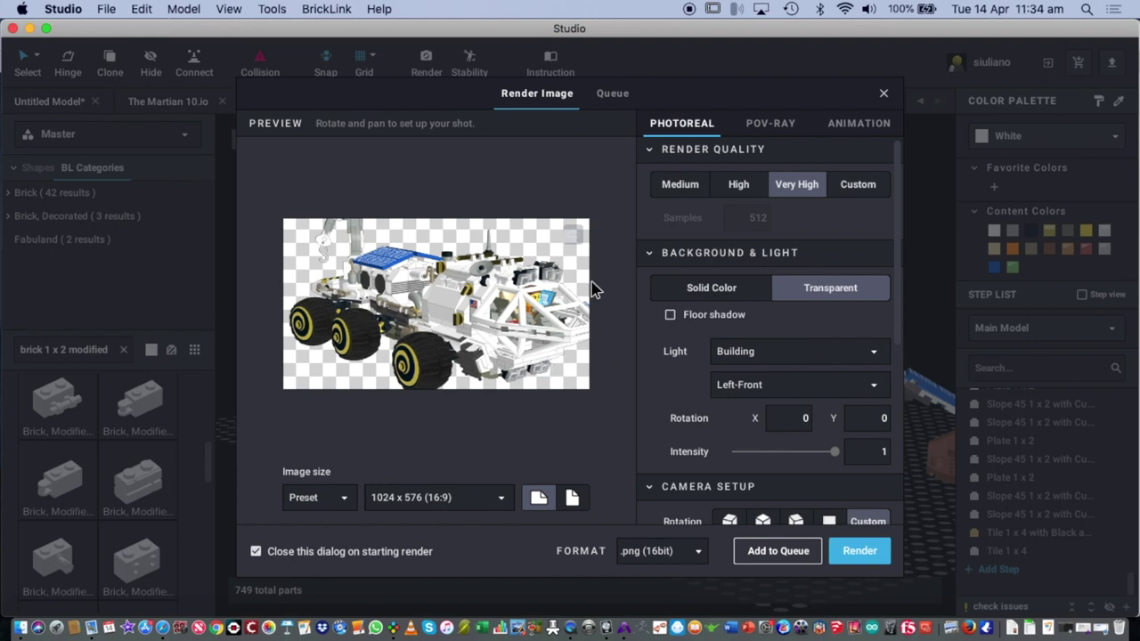
Step: Try the portrait orientation, return to landscape and set the render image size to 4096 x 2304 (16:9)
{"action": "left_click", "coordinate": [573, 499]}
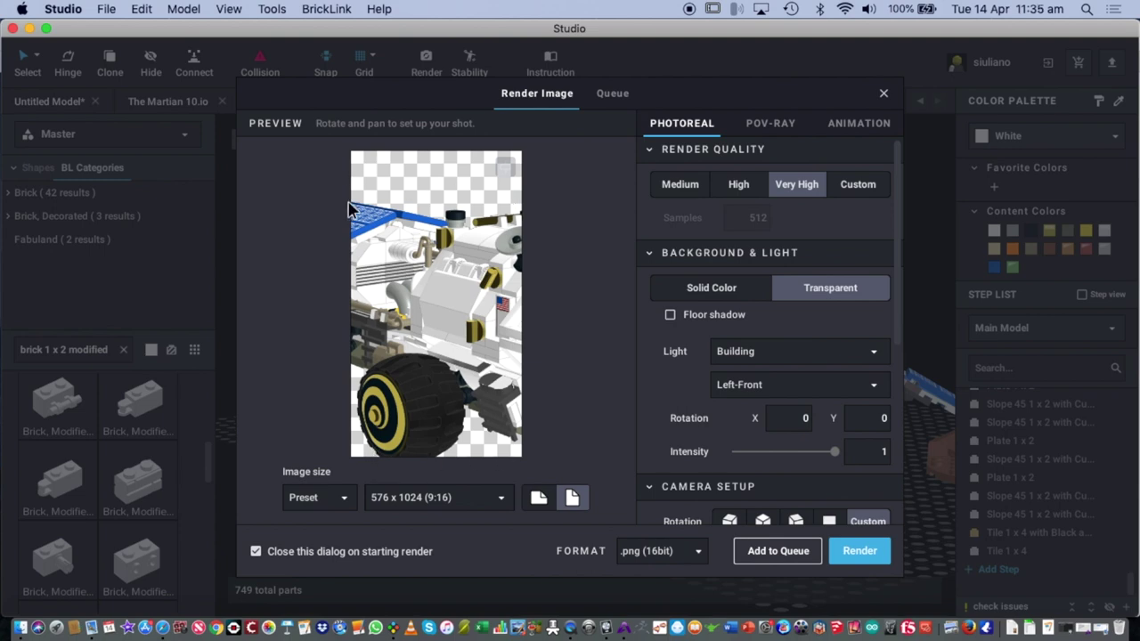
{"action": "left_click", "coordinate": [539, 498]}
{"action": "mouse_move", "coordinate": [521, 334]}
{"action": "left_mouse_down"}
{"action": "mouse_move", "coordinate": [496, 324]}
{"action": "mouse_move", "coordinate": [532, 332]}
{"action": "left_mouse_up"}
{"action": "left_click", "coordinate": [499, 498]}
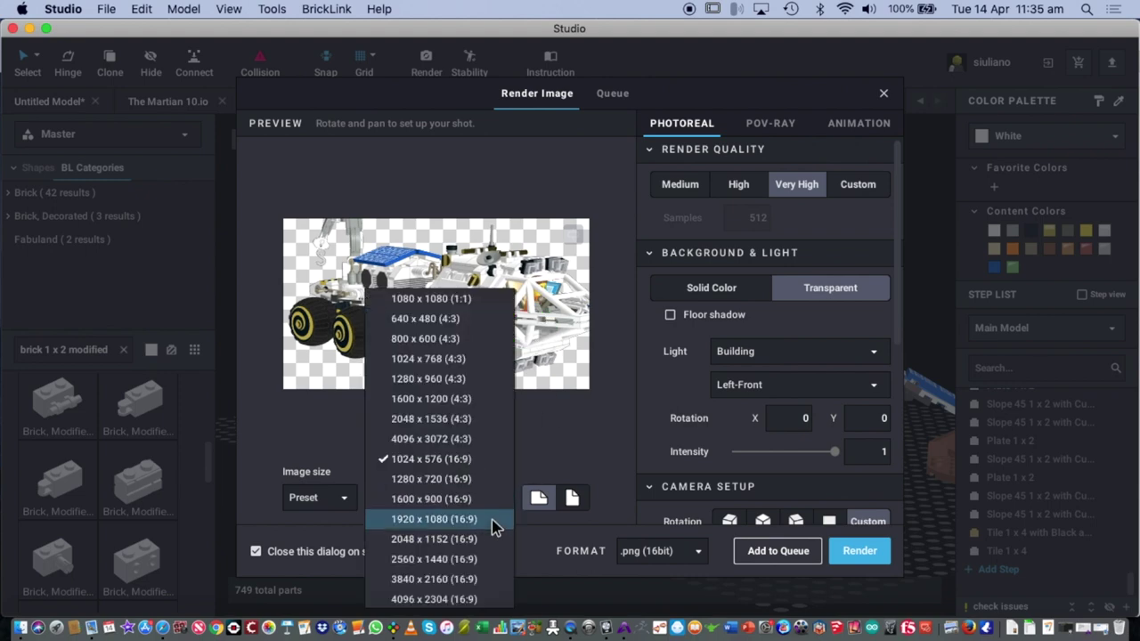
{"action": "left_click", "coordinate": [478, 599]}
{"action": "left_click", "coordinate": [472, 498]}
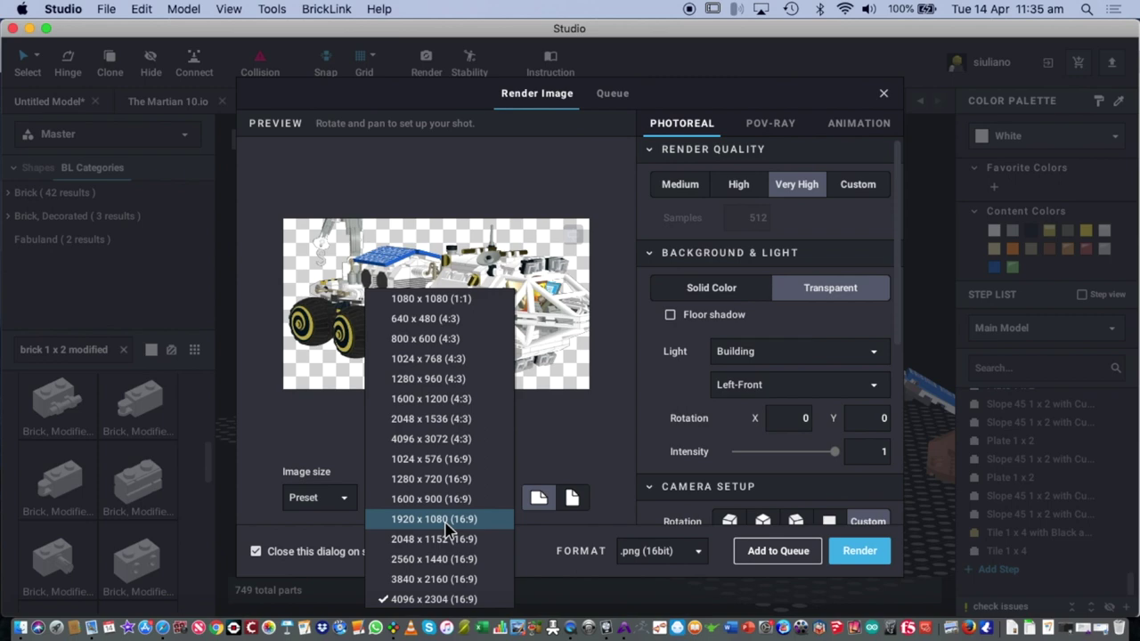
{"action": "left_click", "coordinate": [436, 599]}
Step: Try a solid colour background, return to the transparent one, and review the image formats while keeping .png (16bit)
{"action": "left_click", "coordinate": [771, 299]}
{"action": "left_click", "coordinate": [744, 300]}
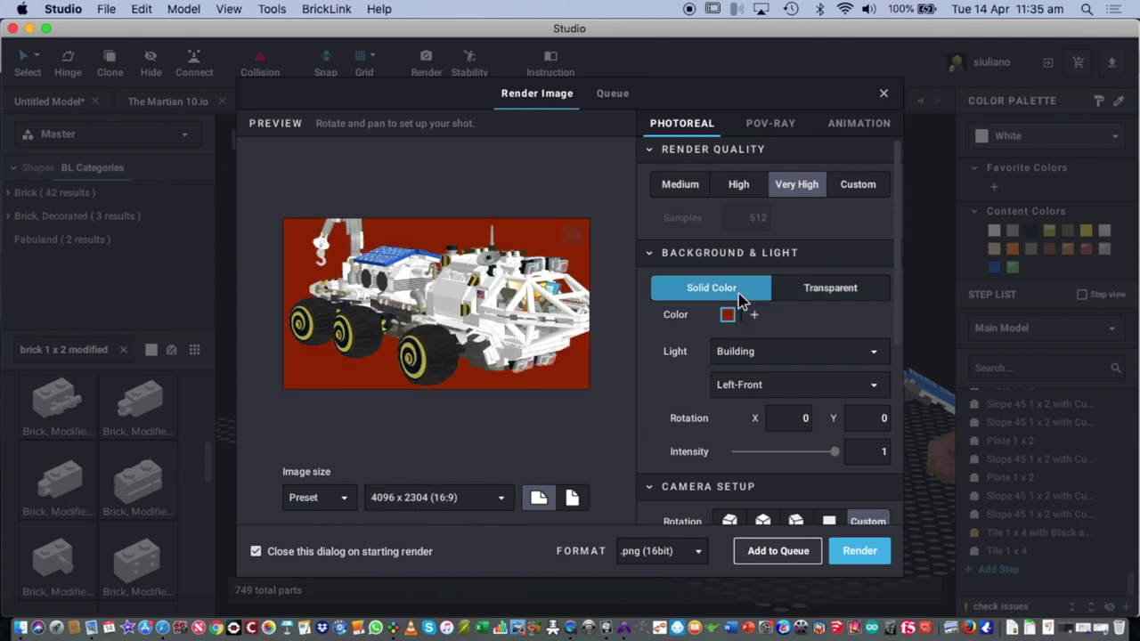
{"action": "left_click", "coordinate": [817, 297]}
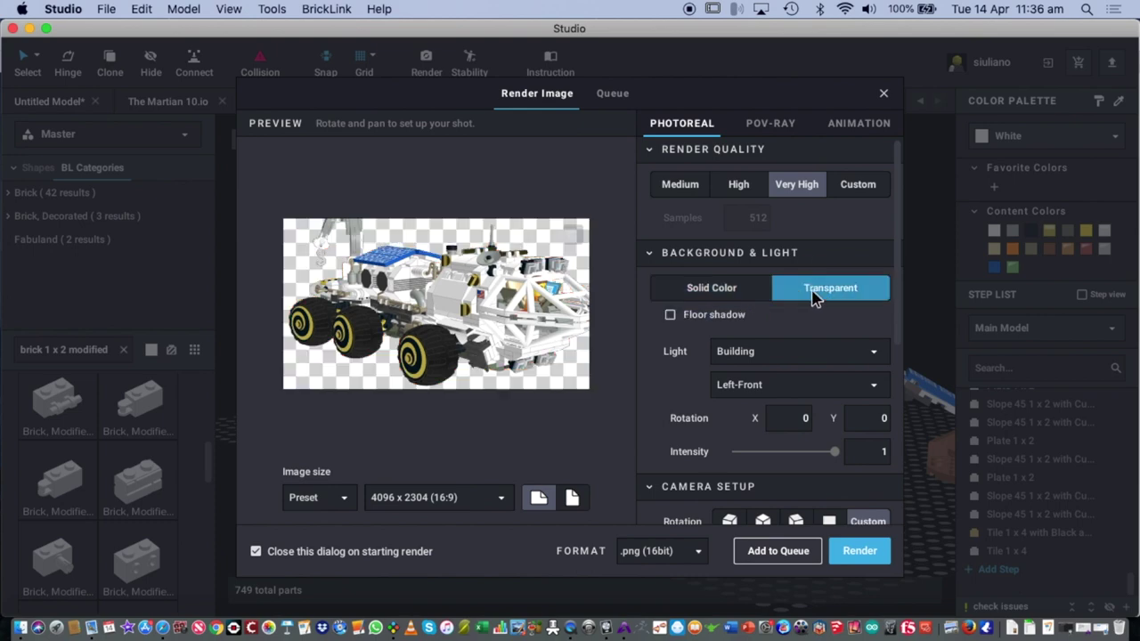
{"action": "left_click", "coordinate": [676, 552]}
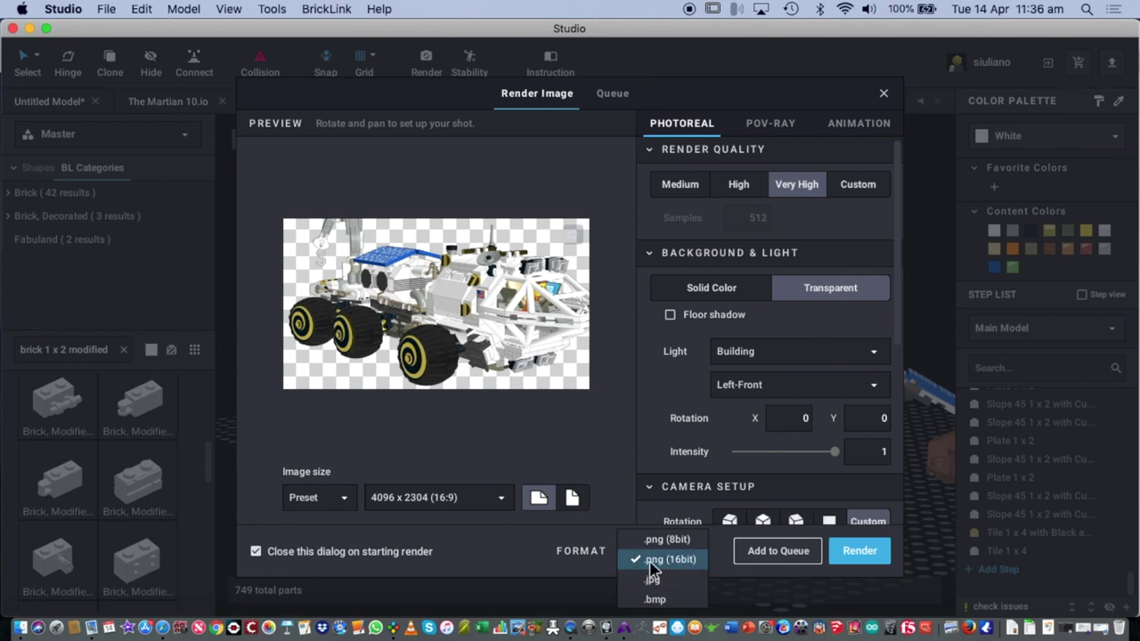
{"action": "left_click", "coordinate": [710, 561]}
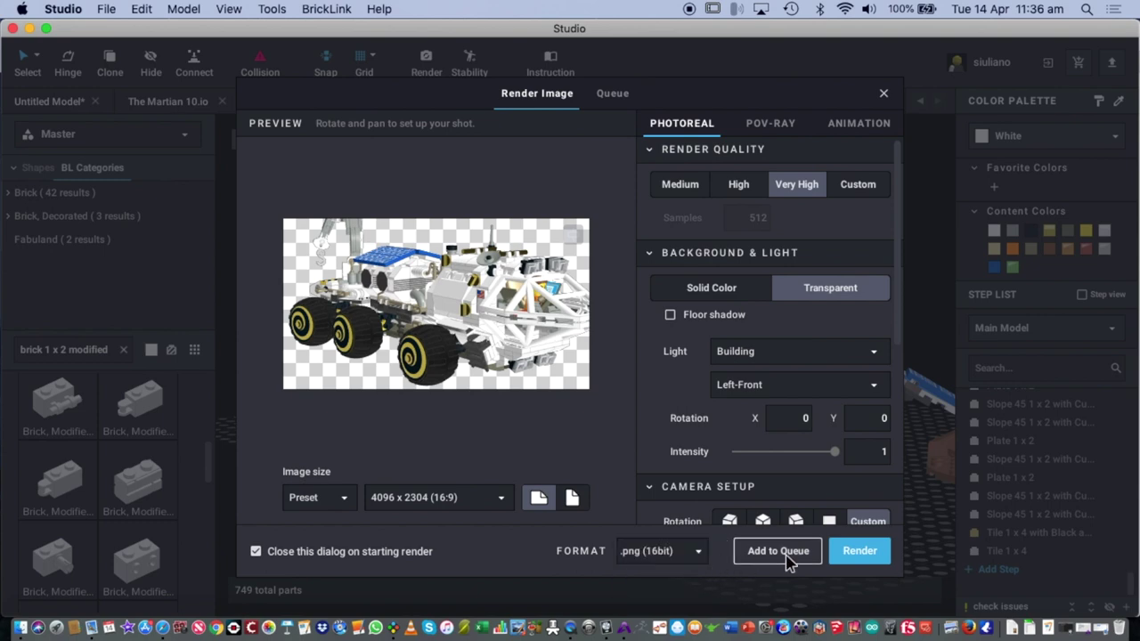
{"action": "left_click", "coordinate": [855, 552]}
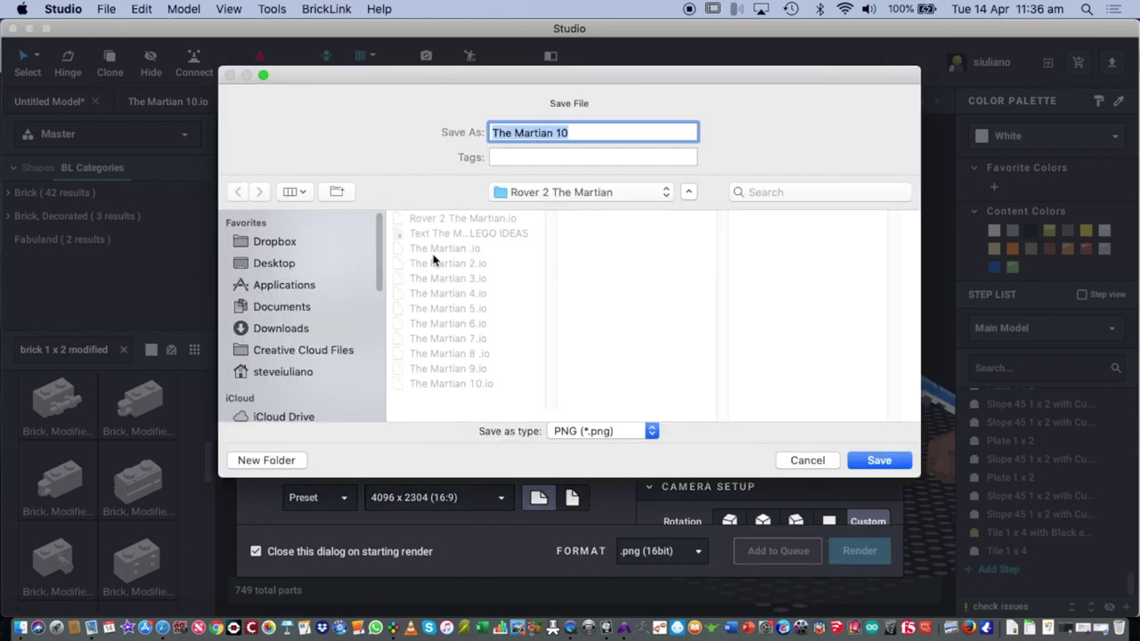
{"action": "left_click", "coordinate": [576, 134]}
{"action": "mouse_move", "coordinate": [576, 133]}
{"action": "left_mouse_down"}
{"action": "mouse_move", "coordinate": [531, 133]}
{"action": "mouse_move", "coordinate": [556, 134]}
{"action": "left_mouse_up"}
{"action": "key", "text": "BackSpace"}
{"action": "type", "text": "image"}
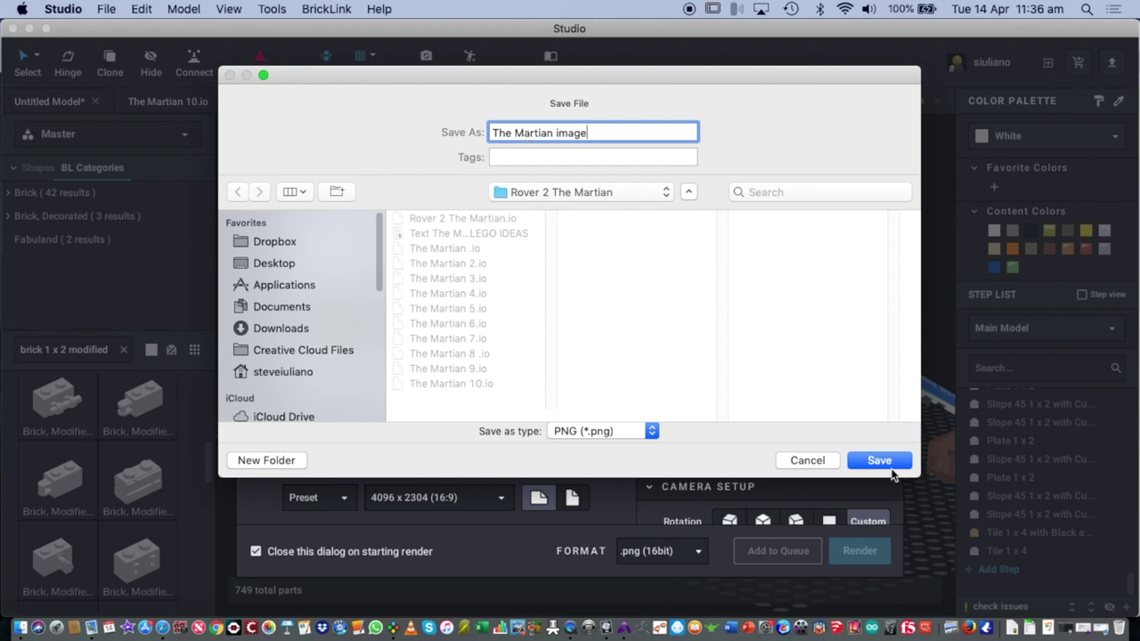
{"action": "left_click", "coordinate": [831, 467]}
Step: Set the image size to 640 x 480 (4:3) and render the rover to a PNG named test on the Desktop
{"action": "left_click", "coordinate": [445, 495]}
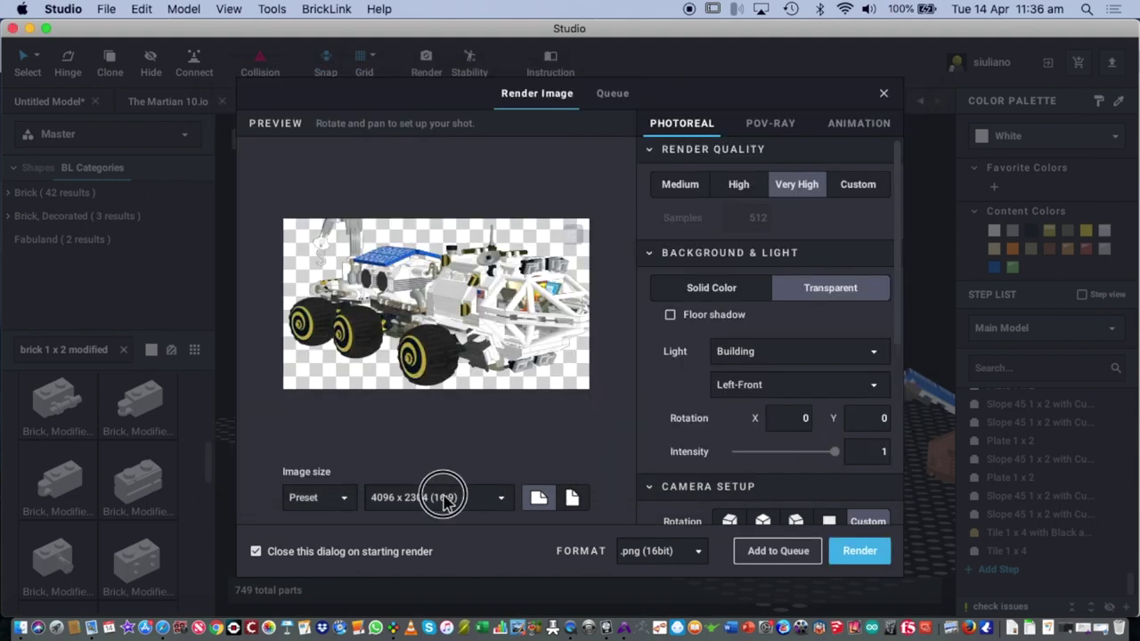
{"action": "left_click", "coordinate": [478, 318]}
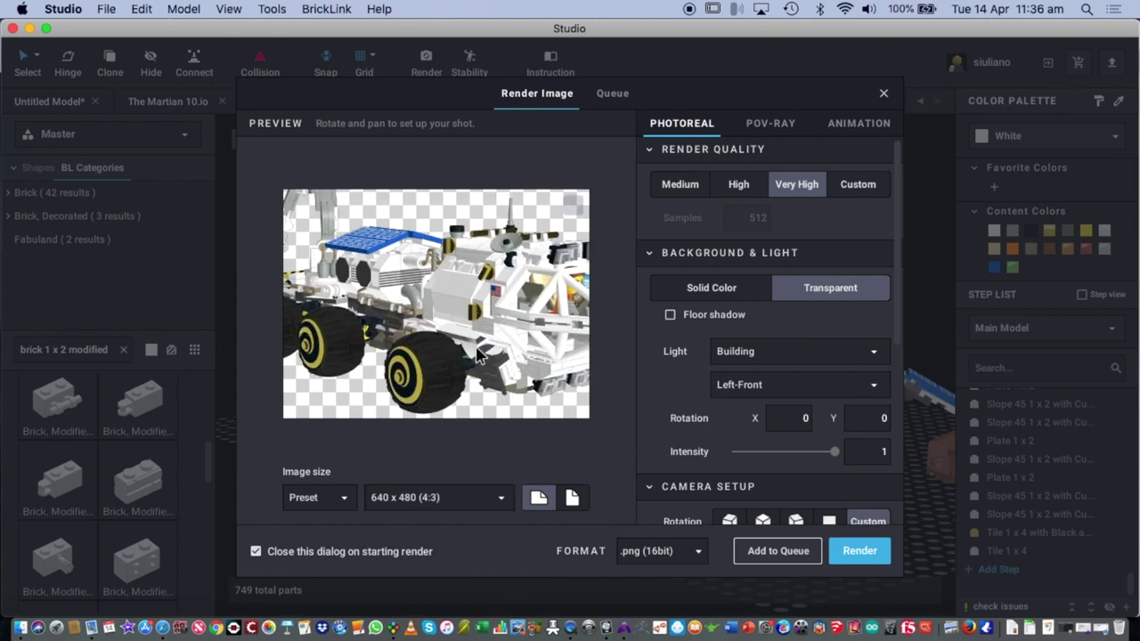
{"action": "left_click", "coordinate": [857, 550]}
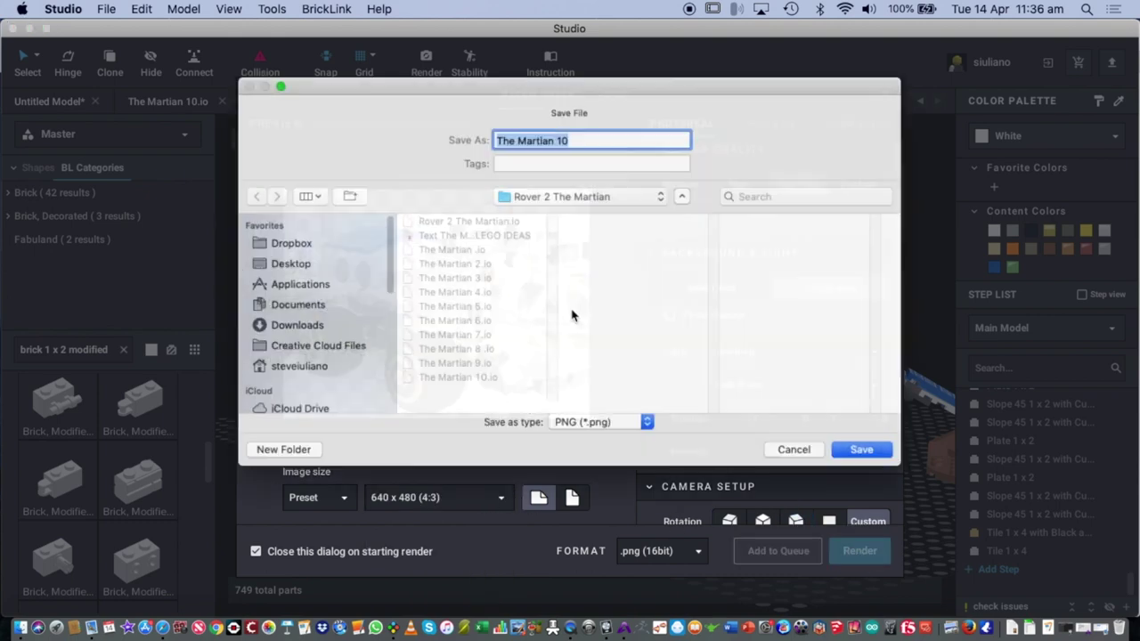
{"action": "type", "text": "test"}
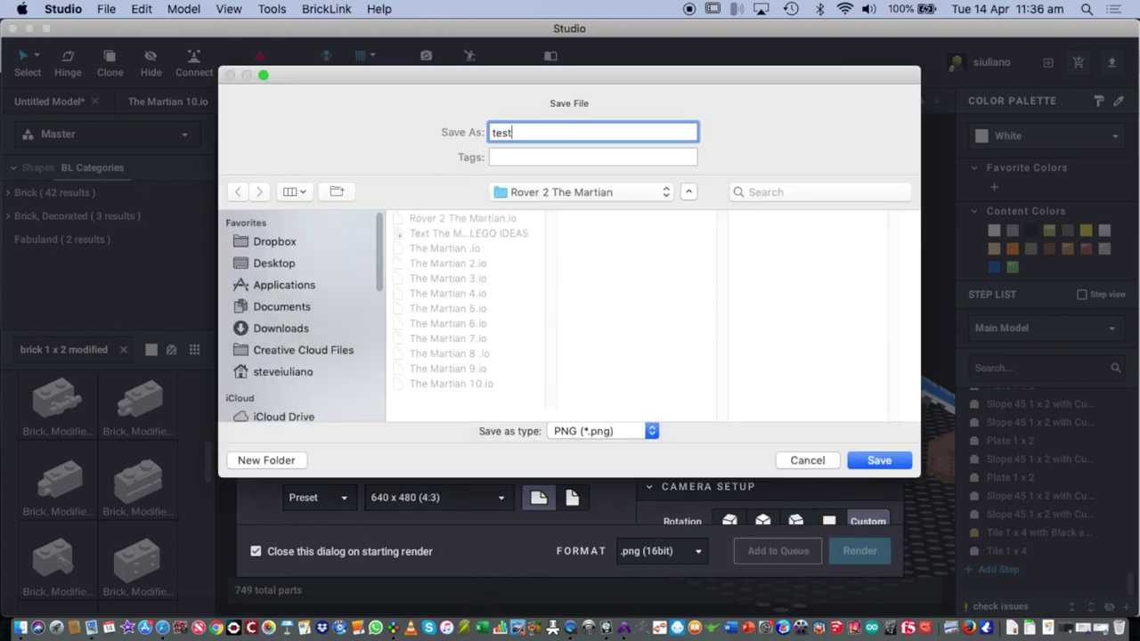
{"action": "left_click", "coordinate": [273, 264]}
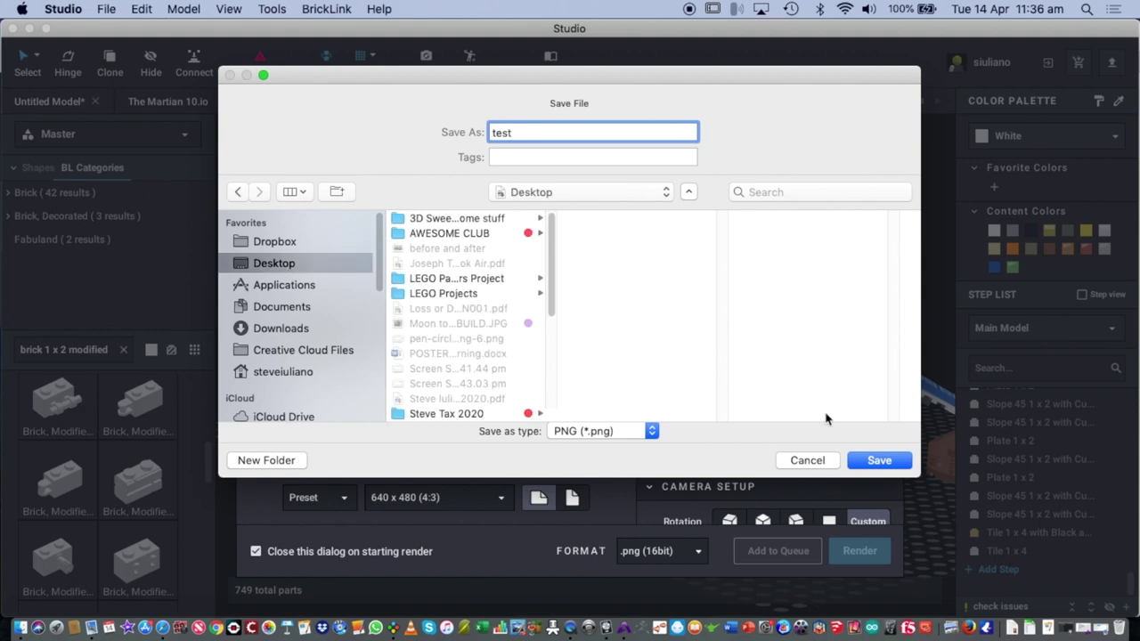
{"action": "left_click", "coordinate": [871, 461]}
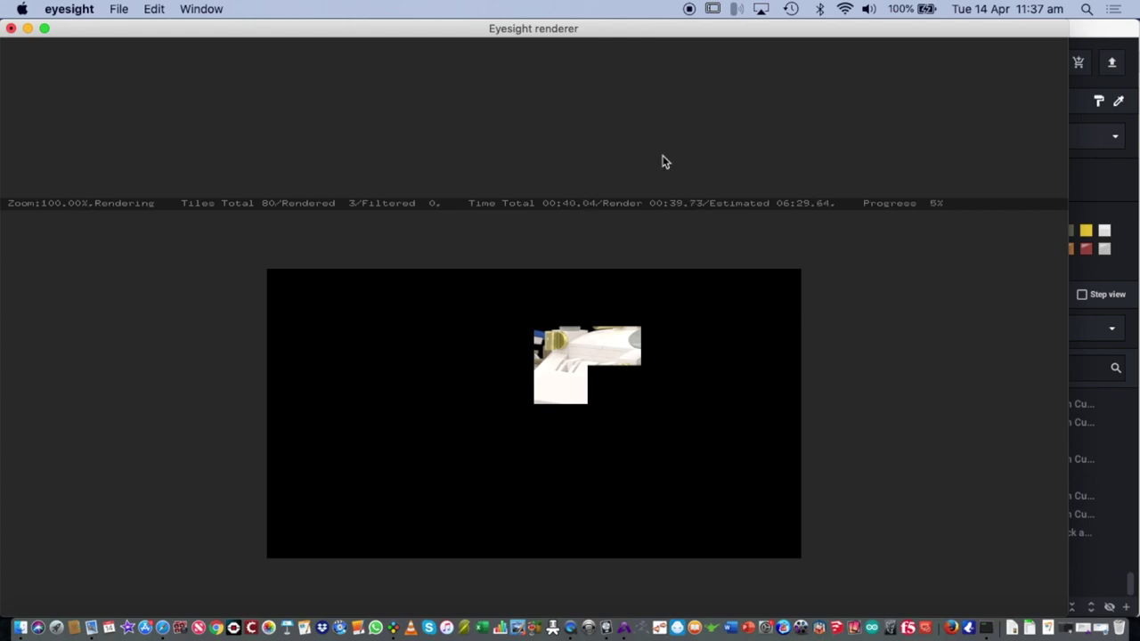
Step: Minimise the Eyesight renderer window, switch to Safari and view the rover comparison image in the LEGO Ideas gallery
{"action": "left_click", "coordinate": [28, 30]}
{"action": "right_click_drag", "start_coordinate": [783, 247], "coordinate": [720, 249]}
{"action": "left_click", "coordinate": [779, 287]}
{"action": "mouse_move", "coordinate": [780, 286]}
{"action": "right_mouse_down"}
{"action": "mouse_move", "coordinate": [804, 288]}
{"action": "mouse_move", "coordinate": [784, 298]}
{"action": "right_mouse_up"}
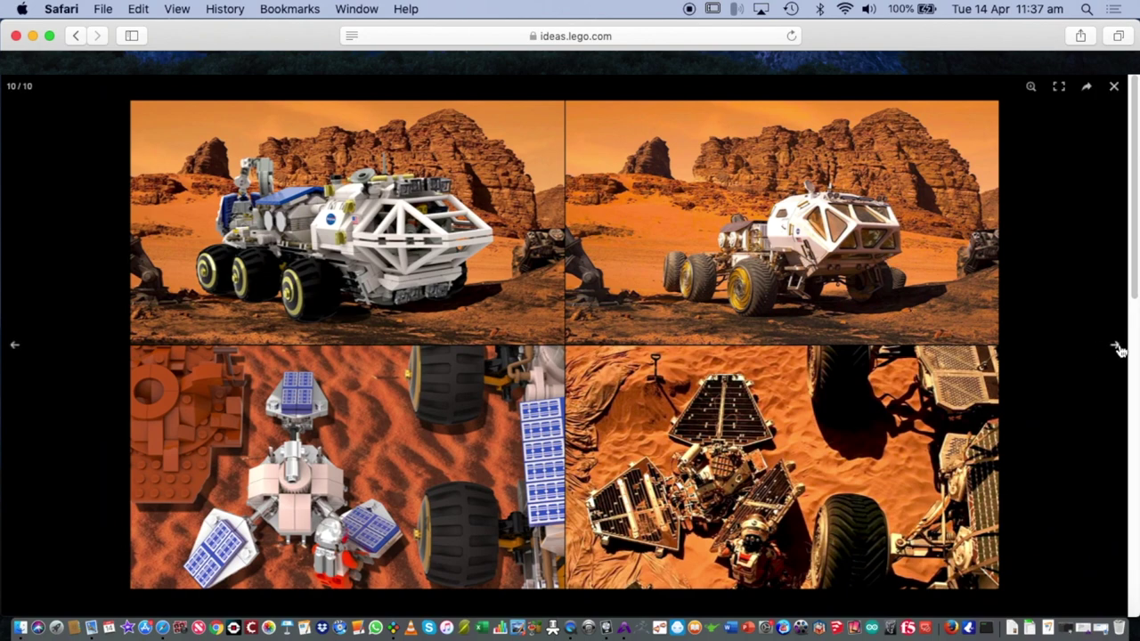
{"action": "left_click", "coordinate": [1116, 348]}
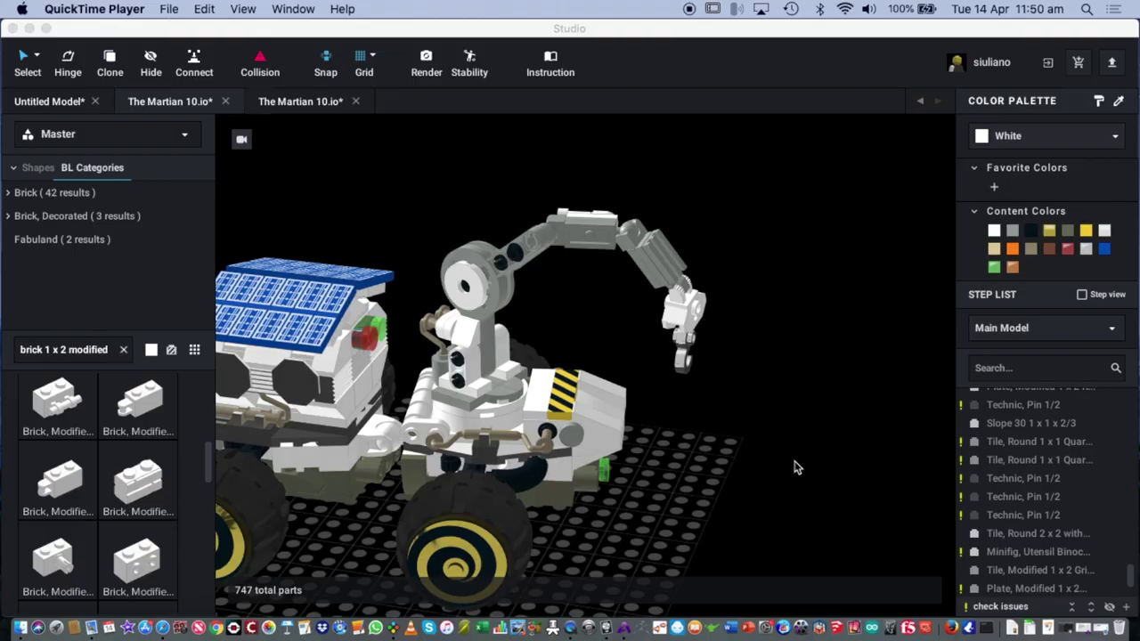
Step: Inspect the rover's crane arm from several angles, selecting its connected parts and deselecting them again
{"action": "left_click", "coordinate": [795, 465]}
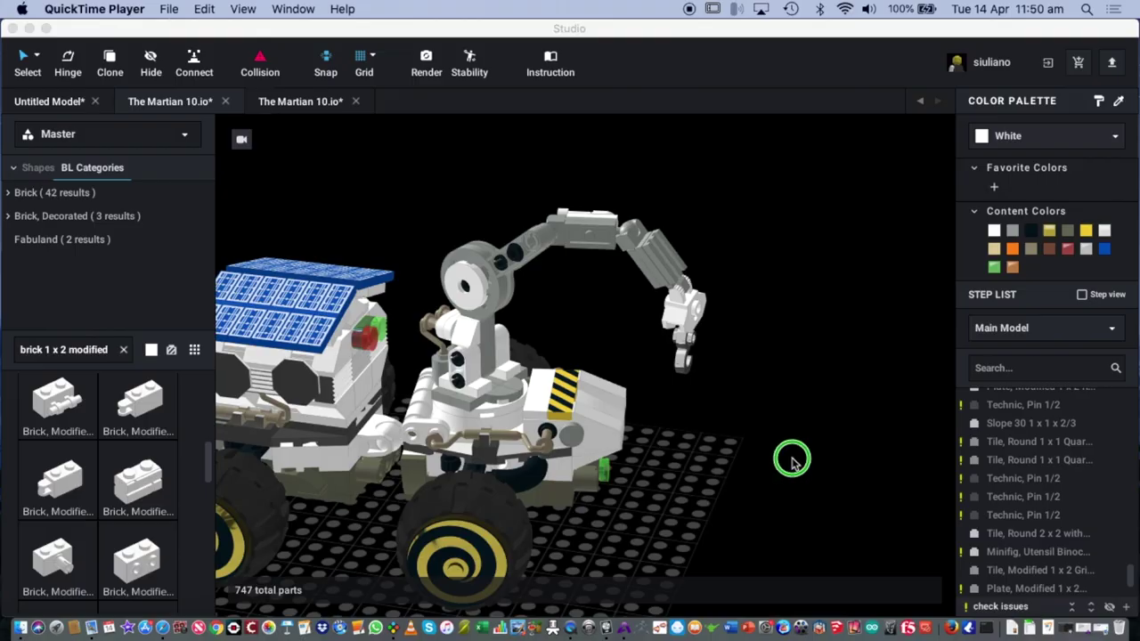
{"action": "mouse_move", "coordinate": [785, 467]}
{"action": "right_mouse_down"}
{"action": "mouse_move", "coordinate": [780, 448]}
{"action": "mouse_move", "coordinate": [674, 457]}
{"action": "mouse_move", "coordinate": [717, 453]}
{"action": "mouse_move", "coordinate": [765, 472]}
{"action": "right_mouse_up"}
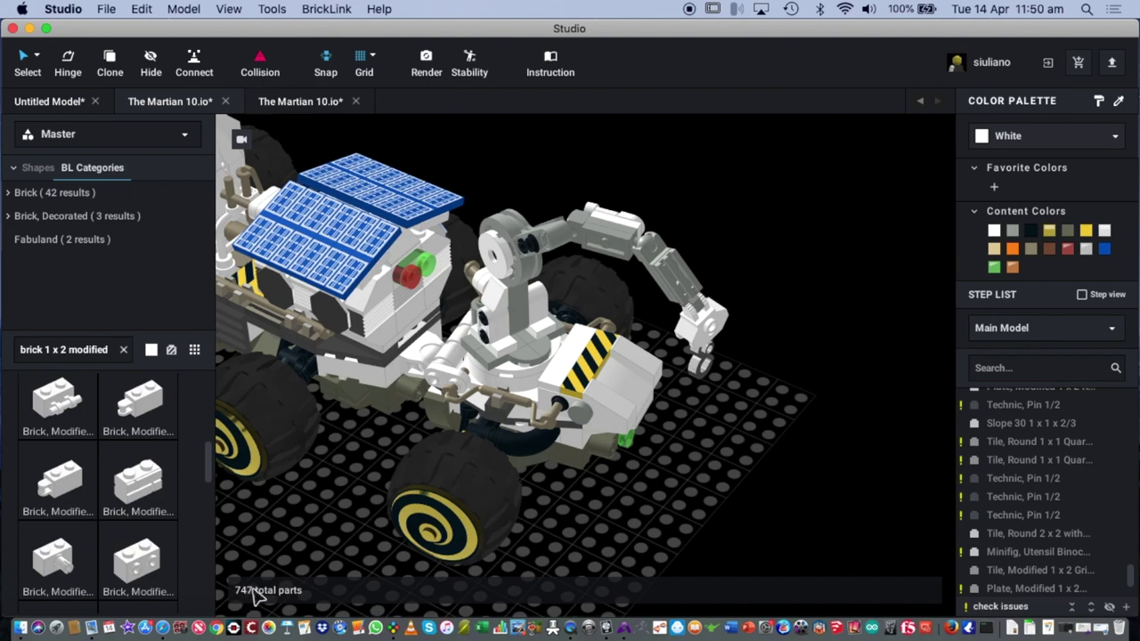
{"action": "right_click_drag", "start_coordinate": [730, 508], "coordinate": [750, 475]}
{"action": "left_click", "coordinate": [526, 277]}
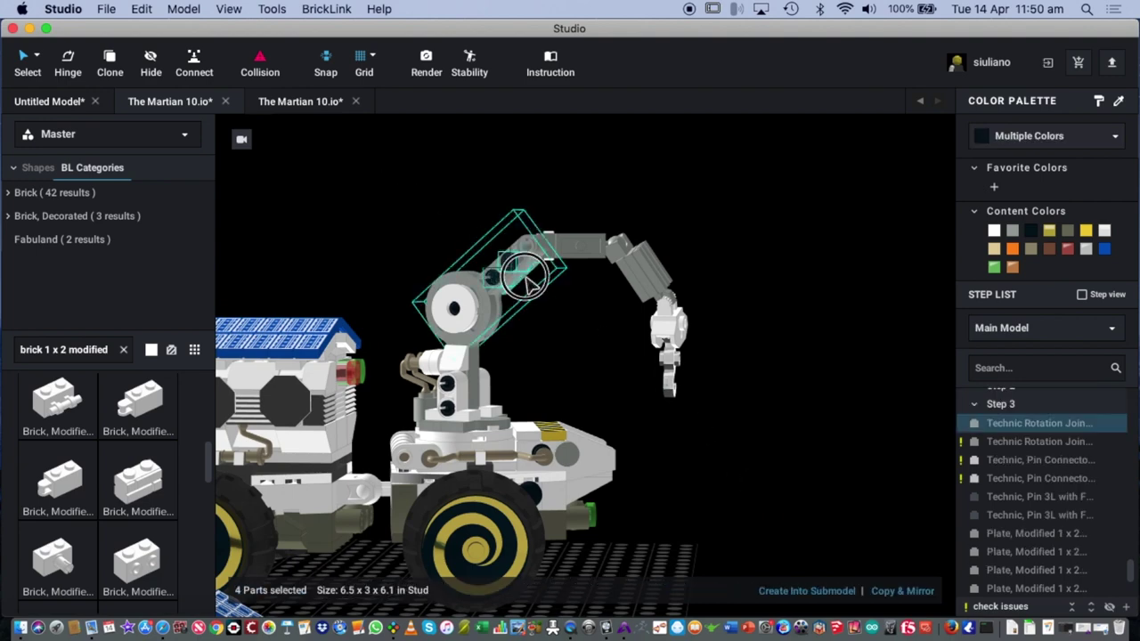
{"action": "double_click", "coordinate": [525, 278]}
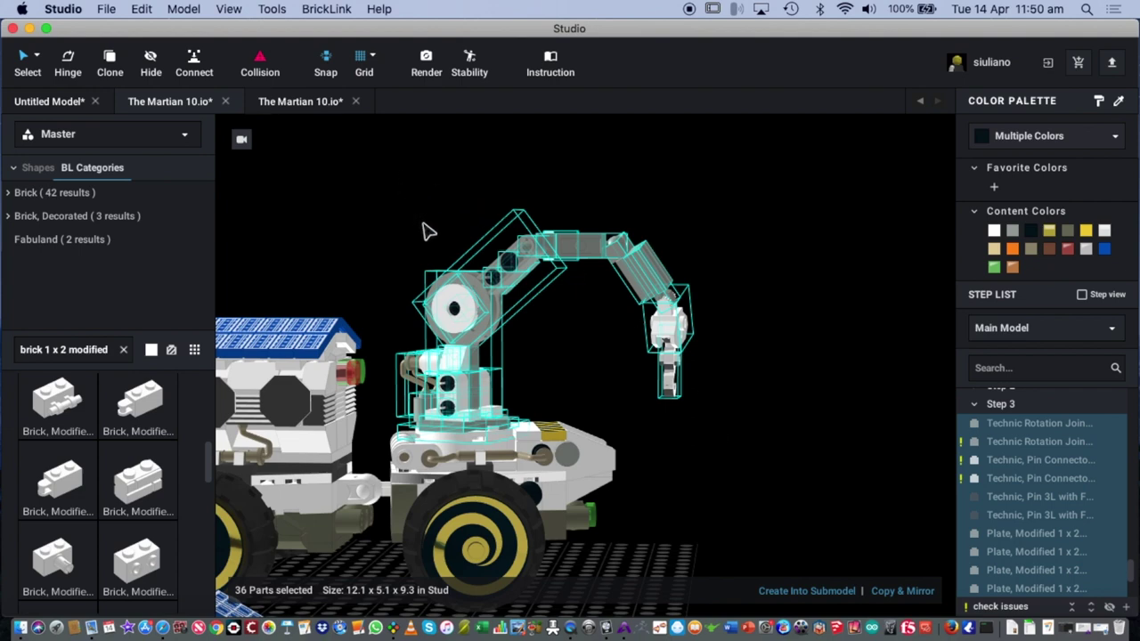
{"action": "left_click", "coordinate": [703, 430]}
{"action": "right_click_drag", "start_coordinate": [712, 433], "coordinate": [635, 442]}
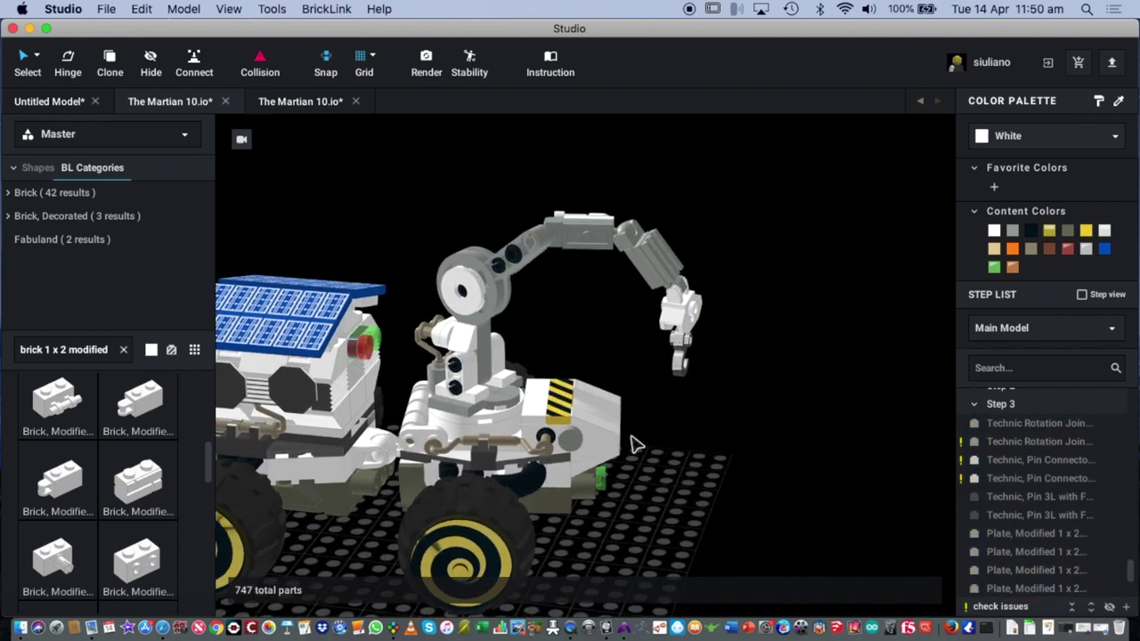
Step: Place copies of the Turntable 4 x 4 Top and its Square Base beside the rover and stack the top on the base
{"action": "left_click", "coordinate": [514, 435]}
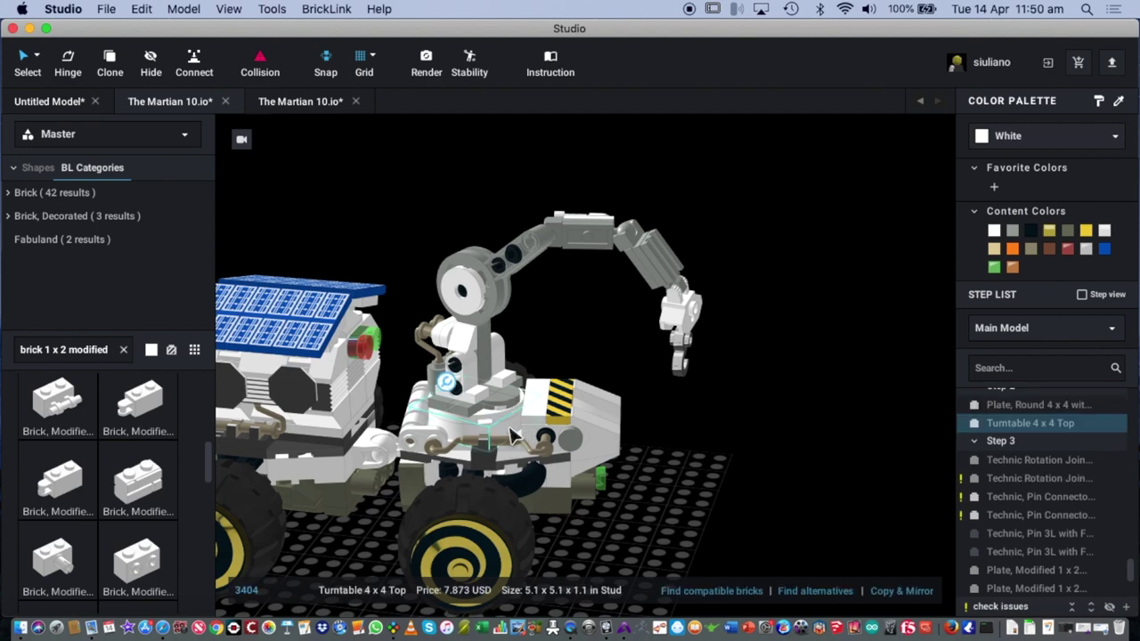
{"action": "key", "text": "ctrl+c"}
{"action": "key", "text": "ctrl+v"}
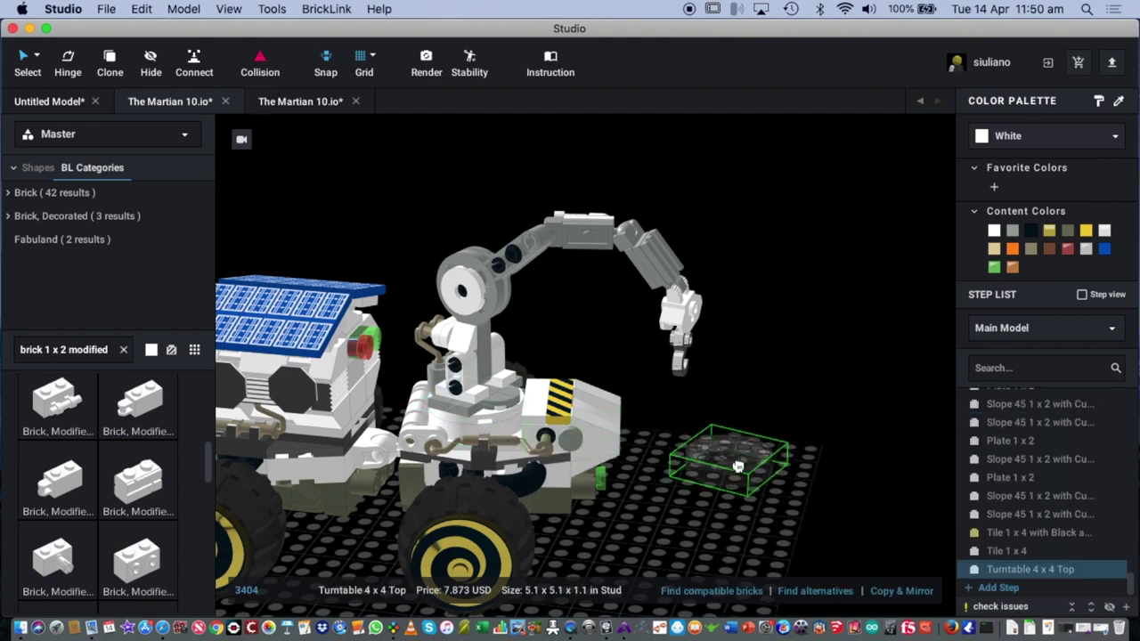
{"action": "left_click_drag", "start_coordinate": [521, 433], "coordinate": [712, 526]}
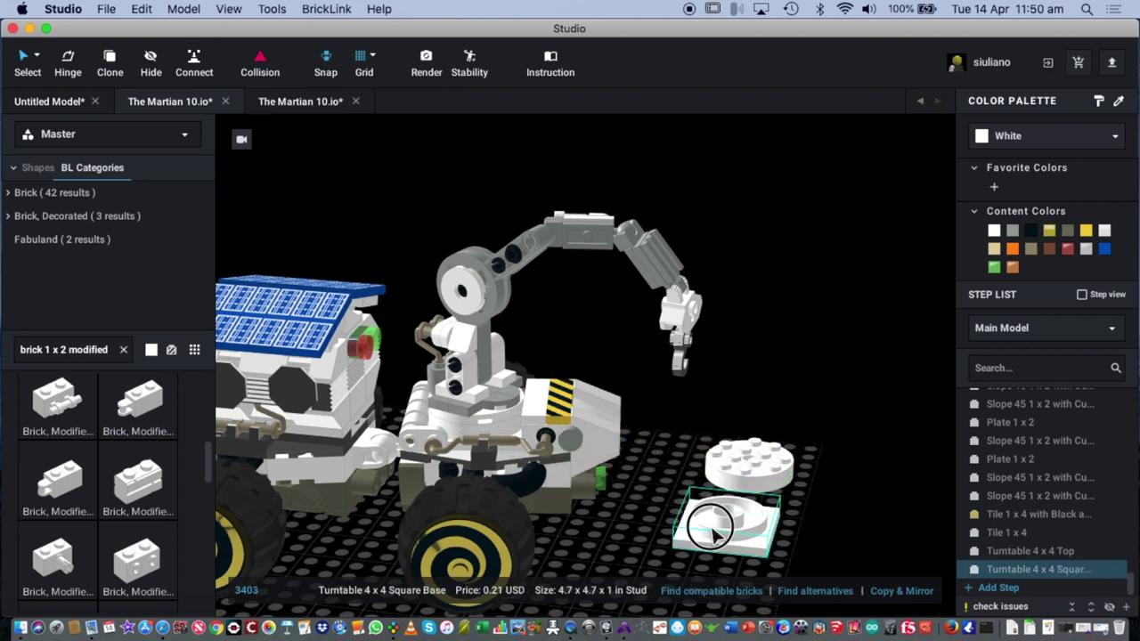
{"action": "left_click_drag", "start_coordinate": [740, 456], "coordinate": [730, 523]}
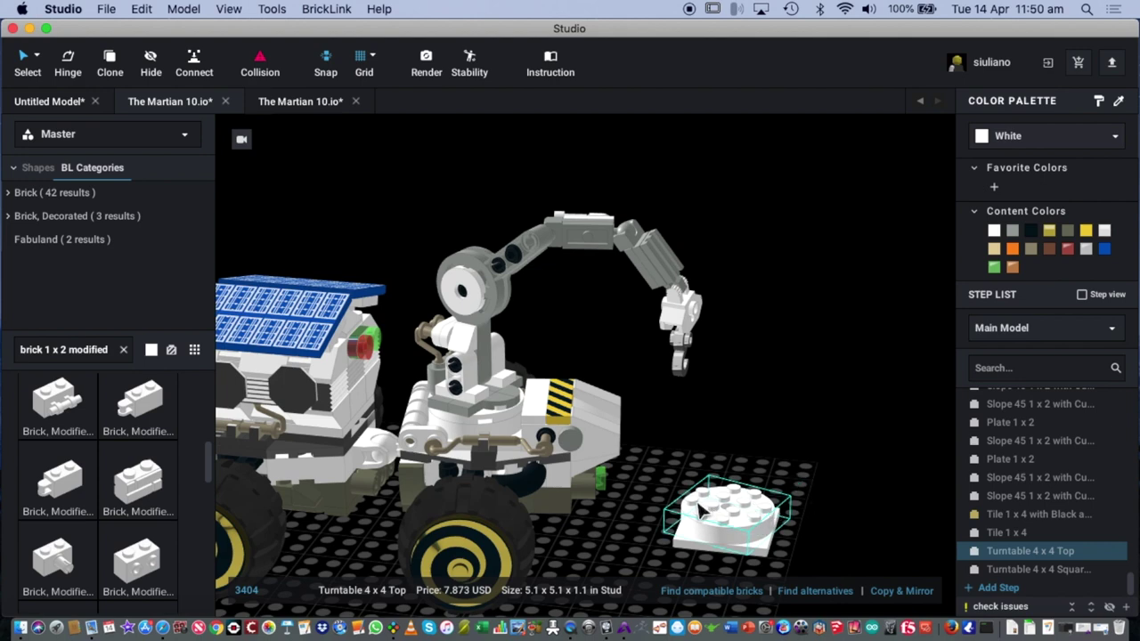
Step: Delete the two turntable copies standing beside the rover
{"action": "left_click", "coordinate": [744, 433]}
{"action": "right_click_drag", "start_coordinate": [744, 433], "coordinate": [743, 407]}
{"action": "left_click", "coordinate": [738, 412]}
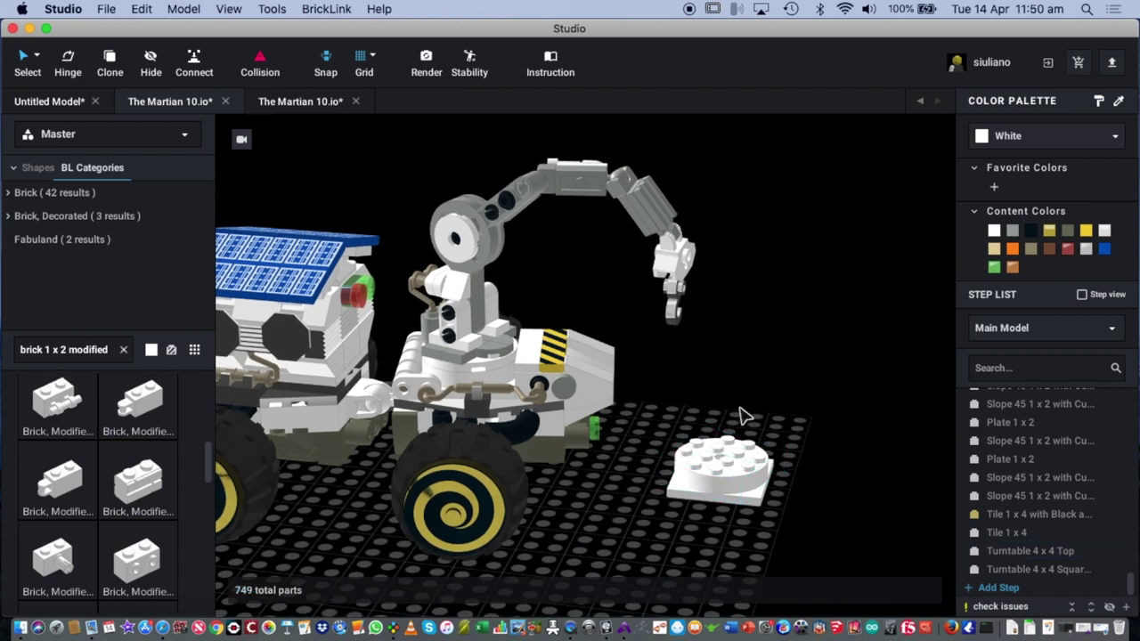
{"action": "left_click_drag", "start_coordinate": [686, 415], "coordinate": [771, 503]}
{"action": "key", "text": "Delete"}
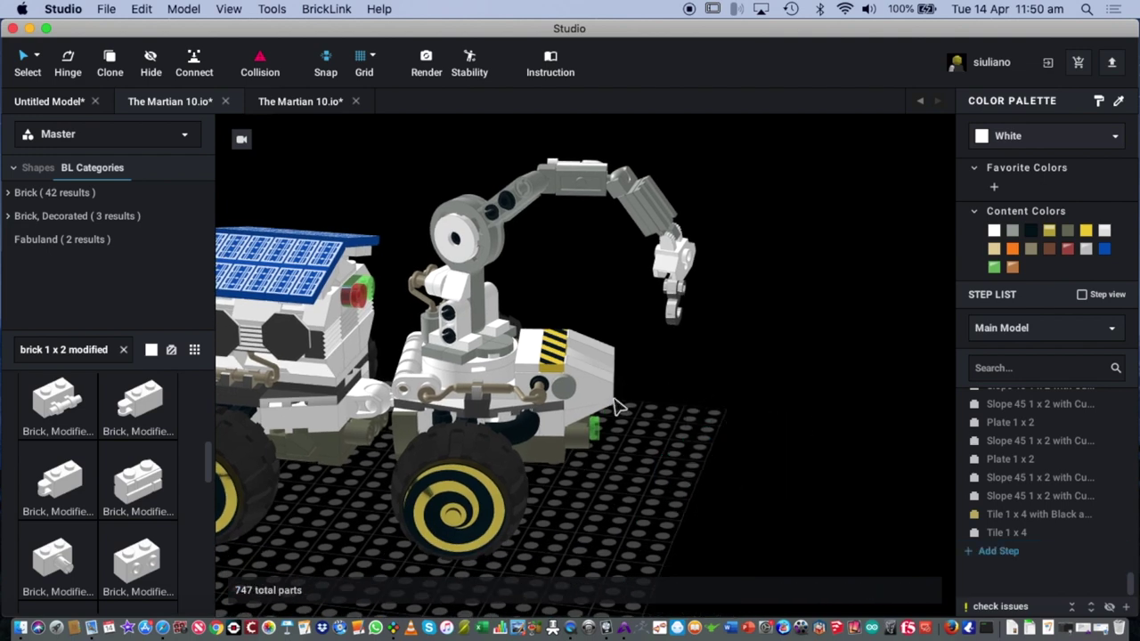
Step: Group the turntable top and all the crane arm parts connected to it into a submodel named crane and check its selection
{"action": "left_click", "coordinate": [494, 381]}
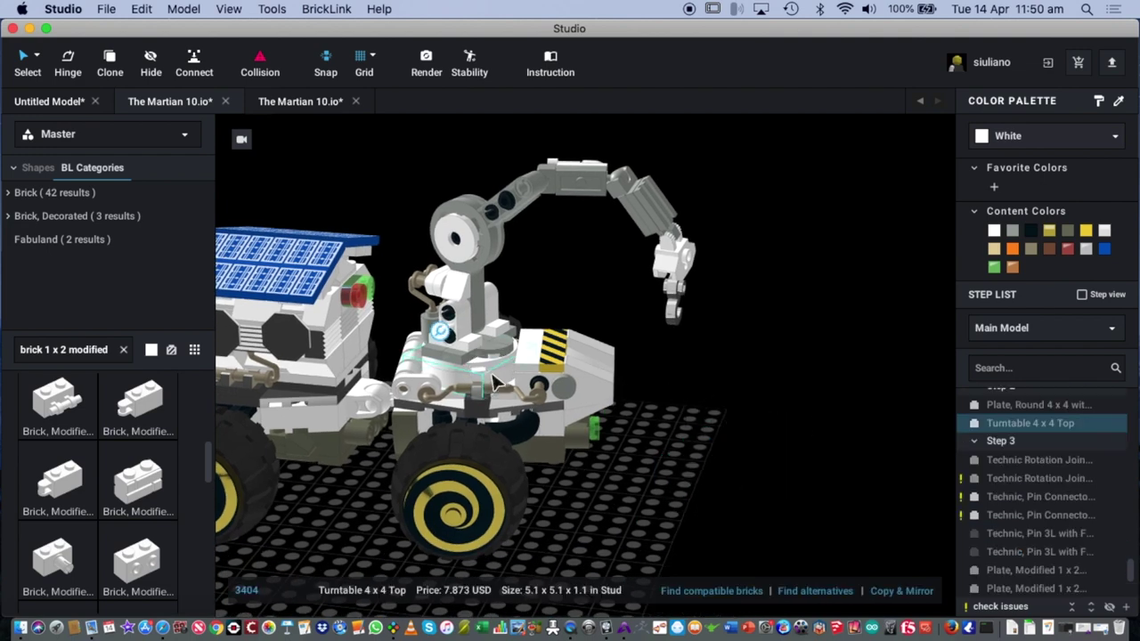
{"action": "double_click", "coordinate": [443, 336]}
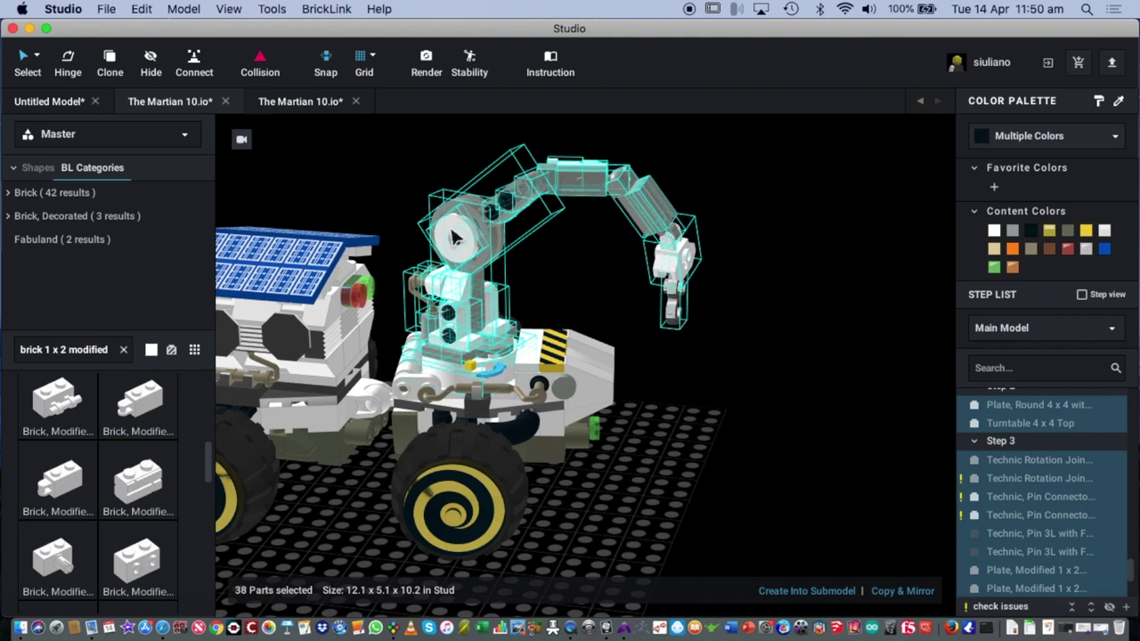
{"action": "right_click", "coordinate": [574, 181]}
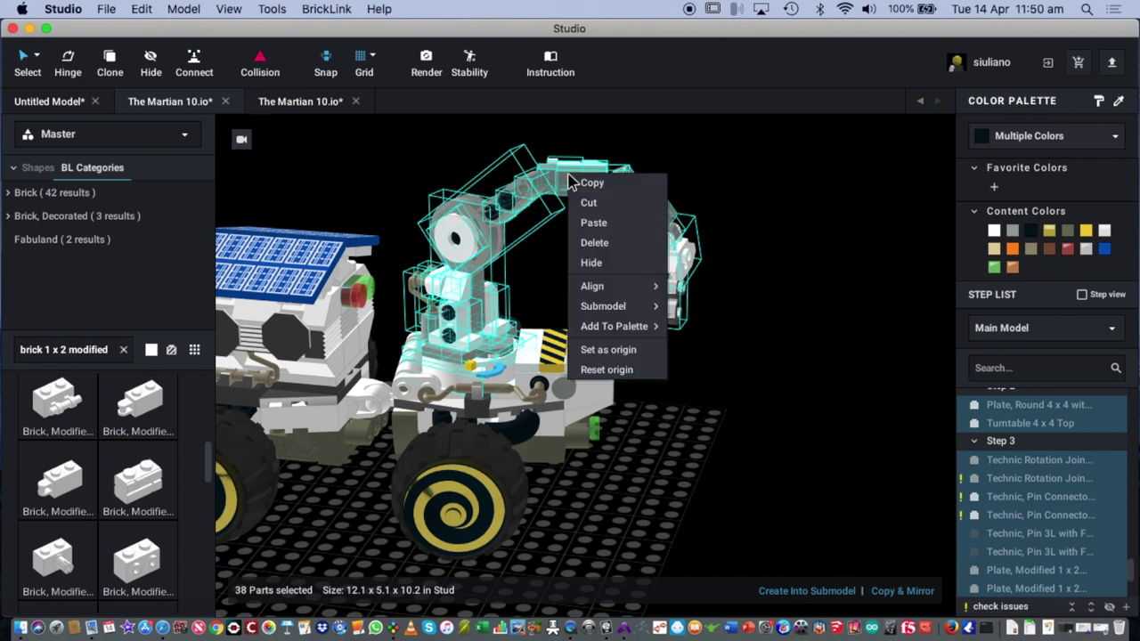
{"action": "mouse_move", "coordinate": [613, 311]}
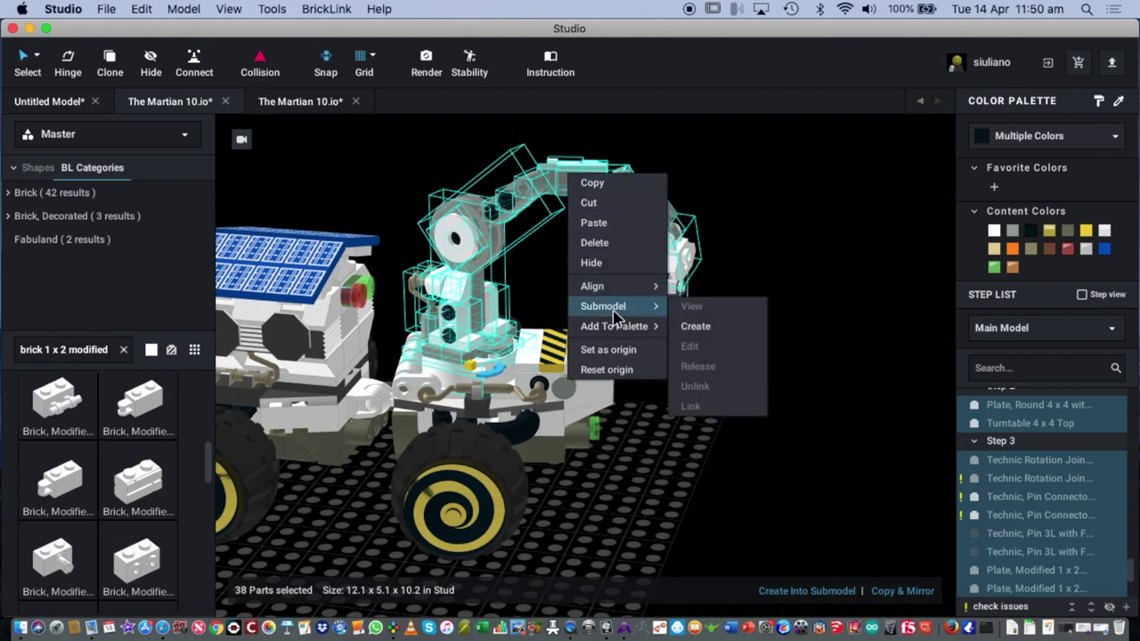
{"action": "left_click", "coordinate": [703, 327]}
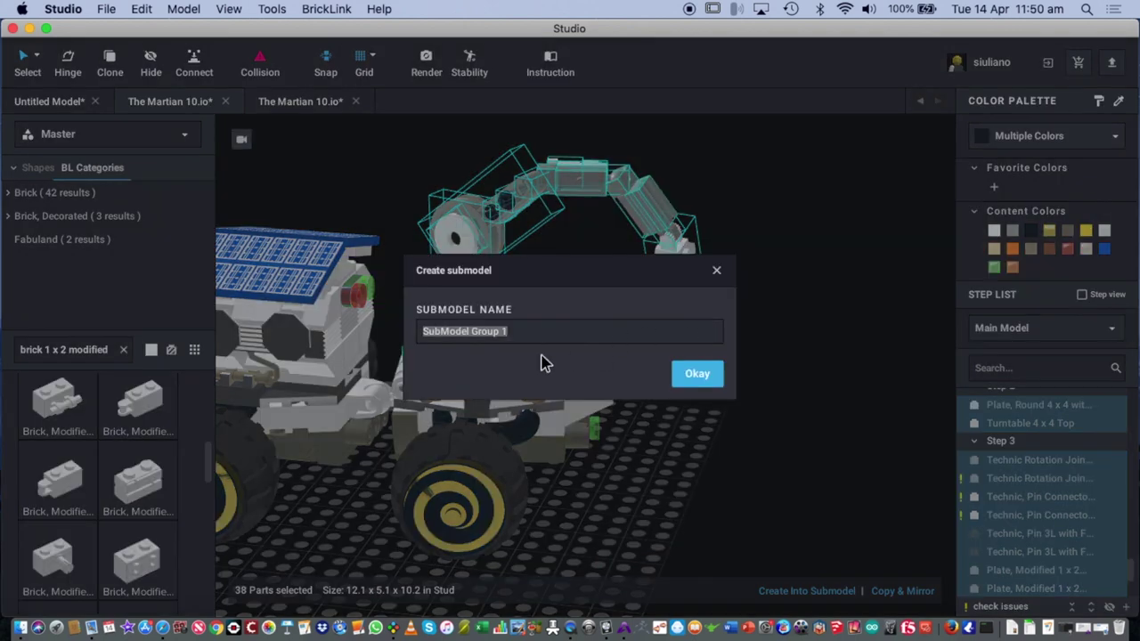
{"action": "type", "text": "drane"}
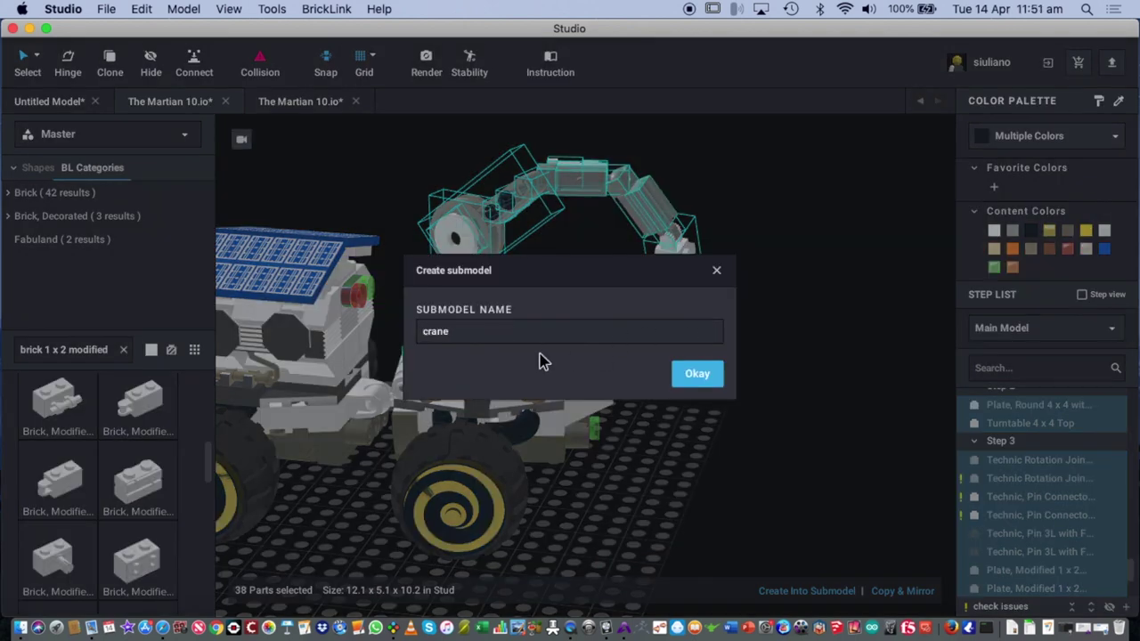
{"action": "key", "text": "Return"}
{"action": "left_click", "coordinate": [485, 276]}
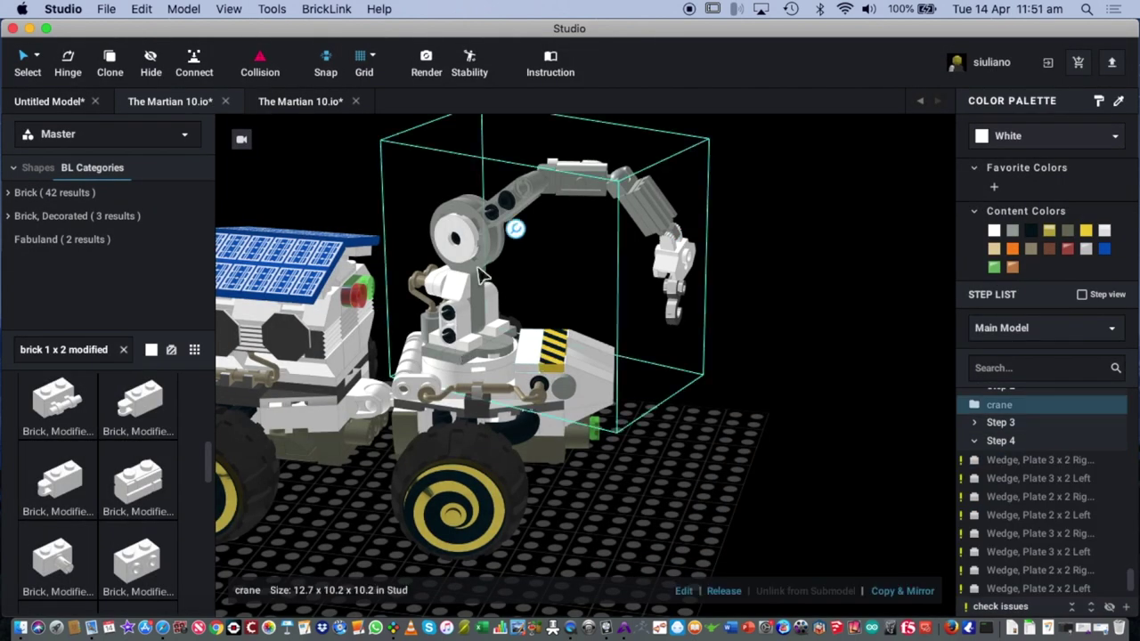
{"action": "mouse_move", "coordinate": [812, 463]}
{"action": "right_mouse_down"}
{"action": "mouse_move", "coordinate": [666, 441]}
{"action": "mouse_move", "coordinate": [796, 460]}
{"action": "right_mouse_up"}
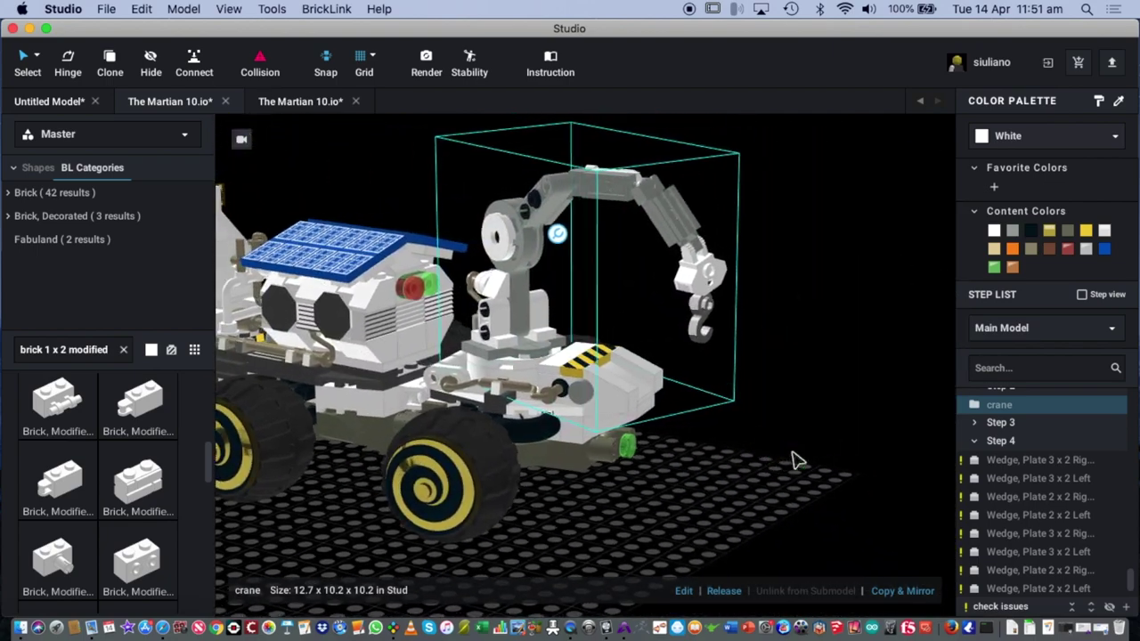
{"action": "left_click", "coordinate": [771, 472]}
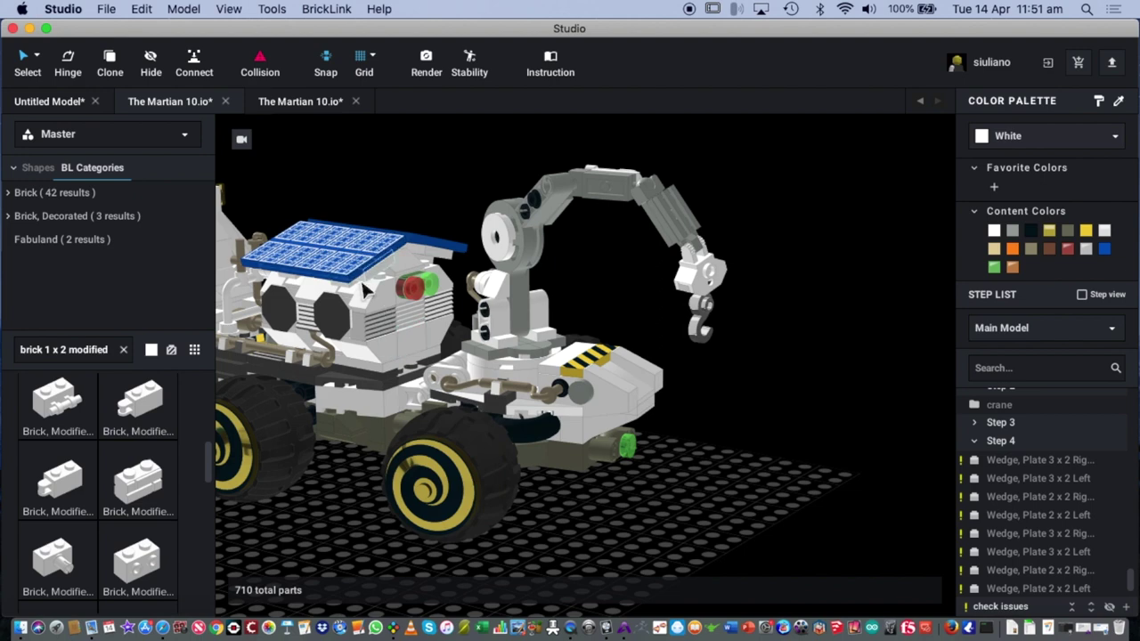
Step: Compare selecting single bricks on the rover body with selecting the whole crane submodel, and view the crane from another angle
{"action": "left_click", "coordinate": [381, 319]}
{"action": "left_click", "coordinate": [383, 319]}
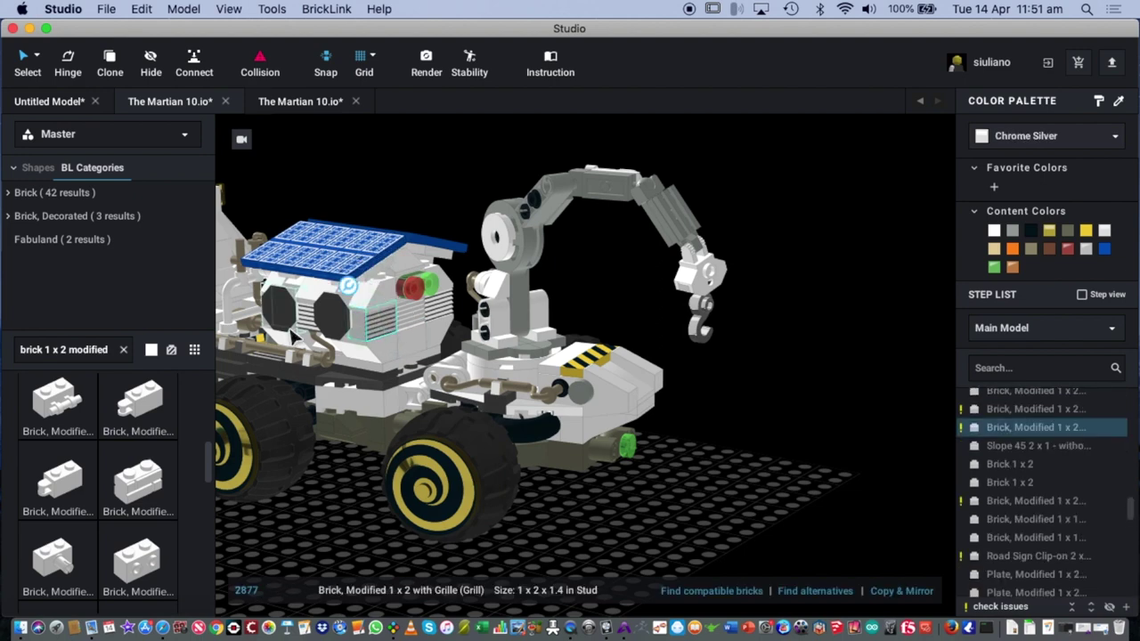
{"action": "left_click", "coordinate": [278, 307]}
{"action": "left_click", "coordinate": [538, 229]}
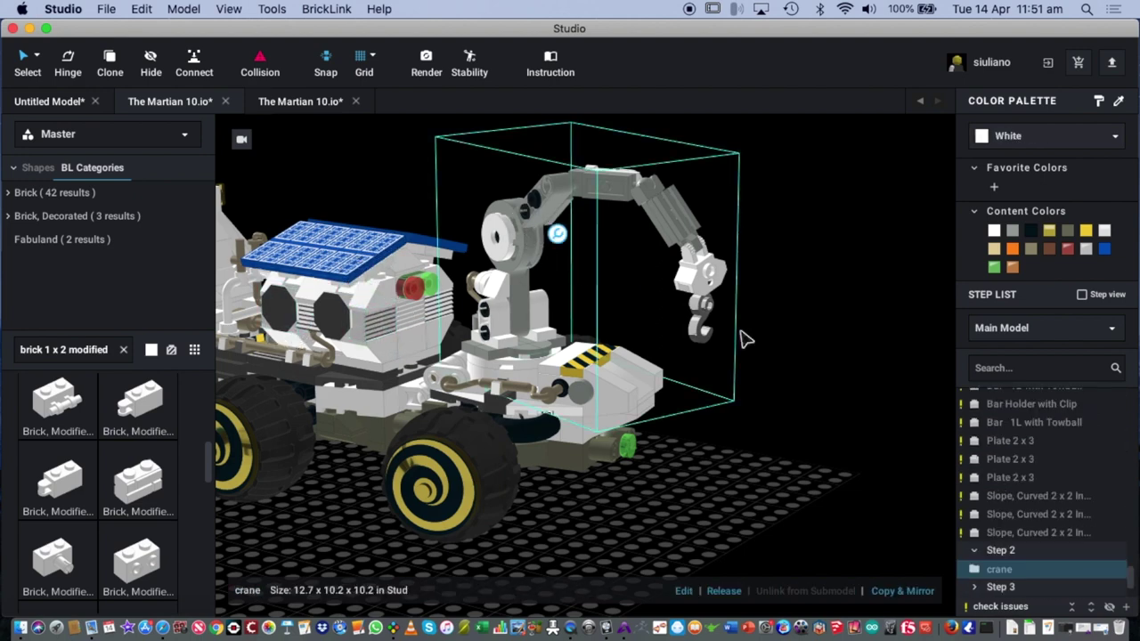
{"action": "left_click_drag", "start_coordinate": [533, 372], "coordinate": [685, 356]}
{"action": "left_click", "coordinate": [764, 387]}
{"action": "right_click_drag", "start_coordinate": [766, 386], "coordinate": [781, 310]}
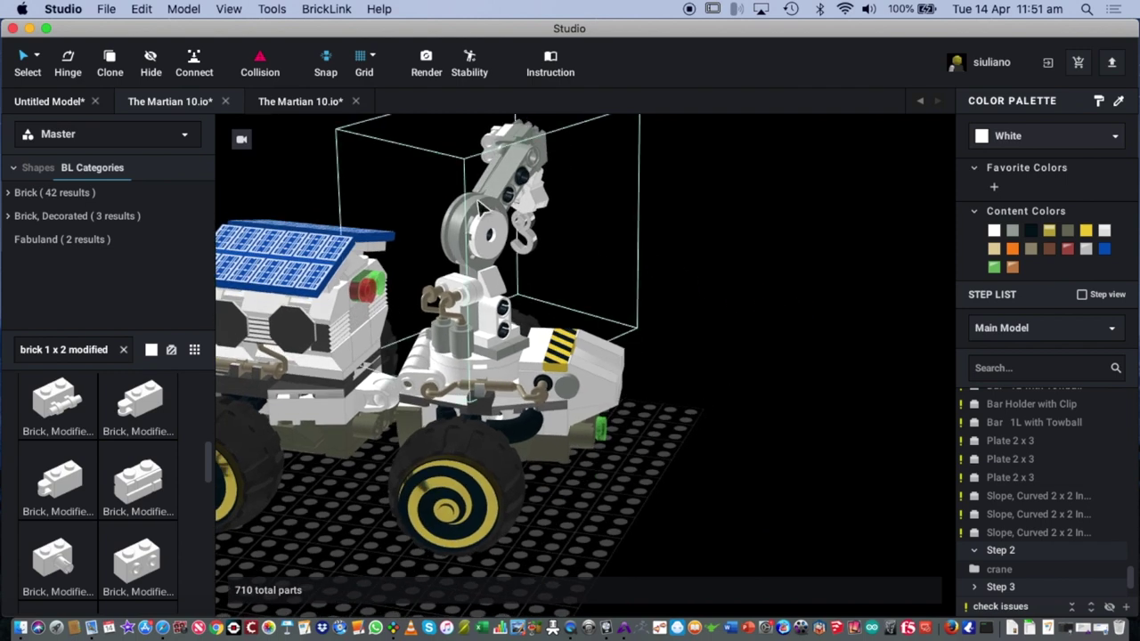
Step: Release the crane submodel back into individual parts and clear the selection
{"action": "right_click", "coordinate": [486, 257]}
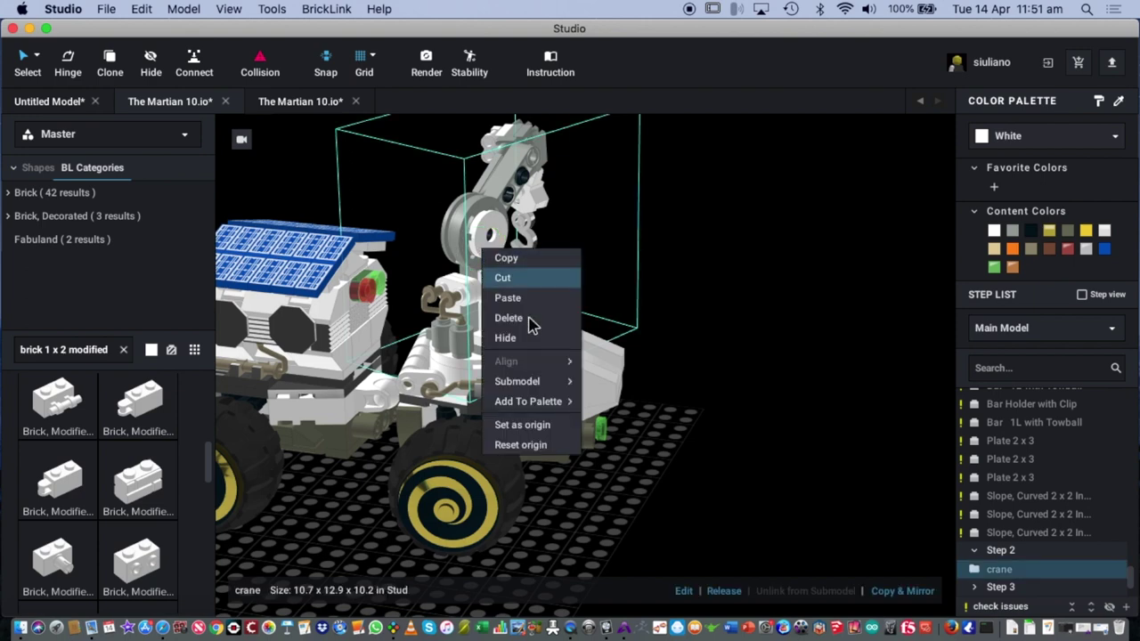
{"action": "mouse_move", "coordinate": [534, 381]}
{"action": "left_click", "coordinate": [613, 441]}
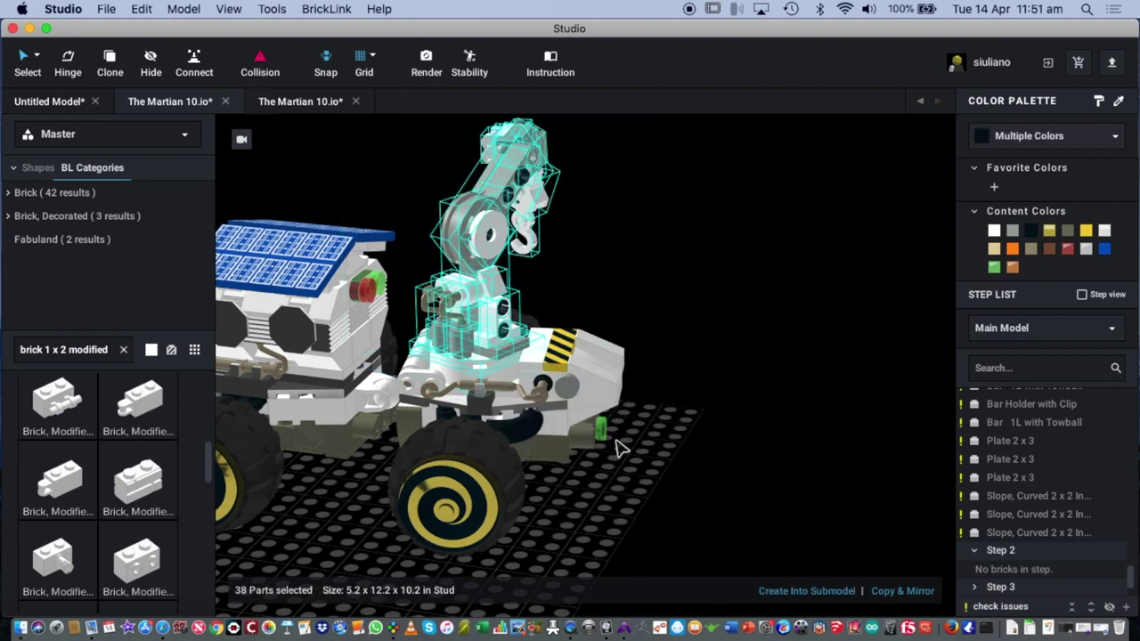
{"action": "left_click", "coordinate": [586, 268]}
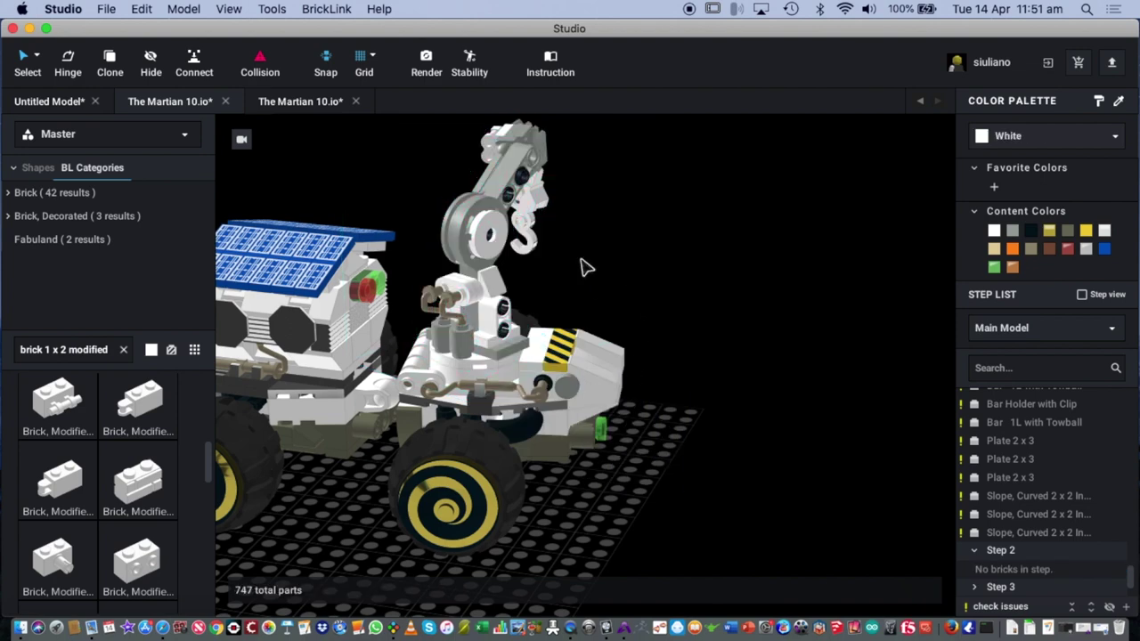
Step: Recolor the white Tile, Round 2 x 2 with Hole on the crane arm's joint to orange and view the rover around it
{"action": "left_click", "coordinate": [497, 242]}
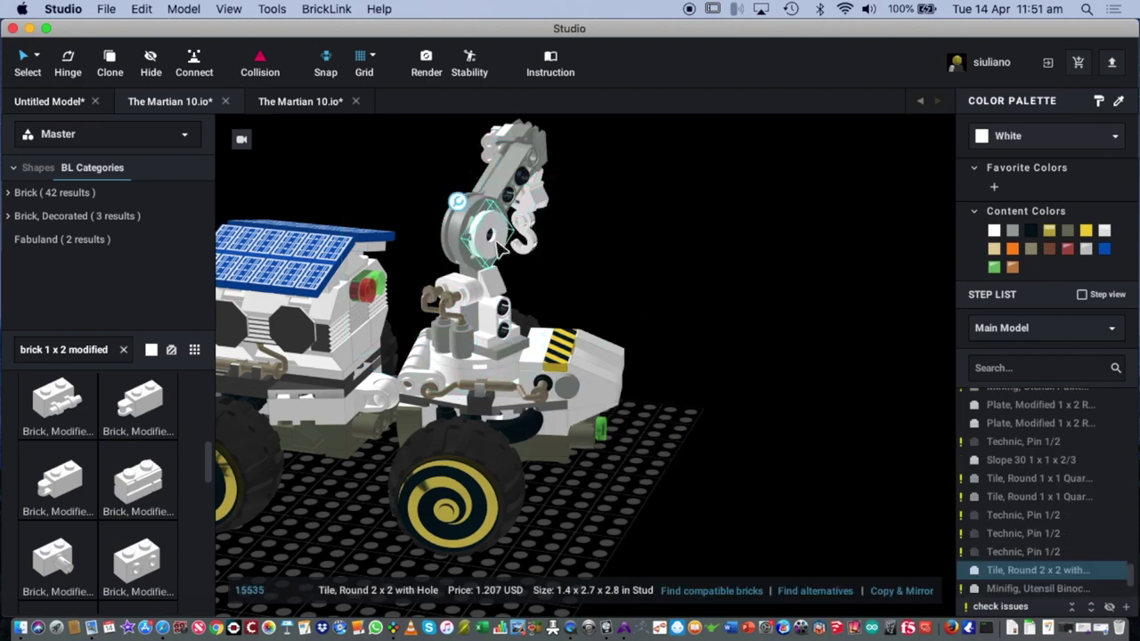
{"action": "left_click", "coordinate": [1012, 248]}
{"action": "left_click", "coordinate": [723, 342]}
{"action": "mouse_move", "coordinate": [723, 342]}
{"action": "right_mouse_down"}
{"action": "mouse_move", "coordinate": [617, 330]}
{"action": "mouse_move", "coordinate": [686, 356]}
{"action": "mouse_move", "coordinate": [712, 330]}
{"action": "right_mouse_up"}
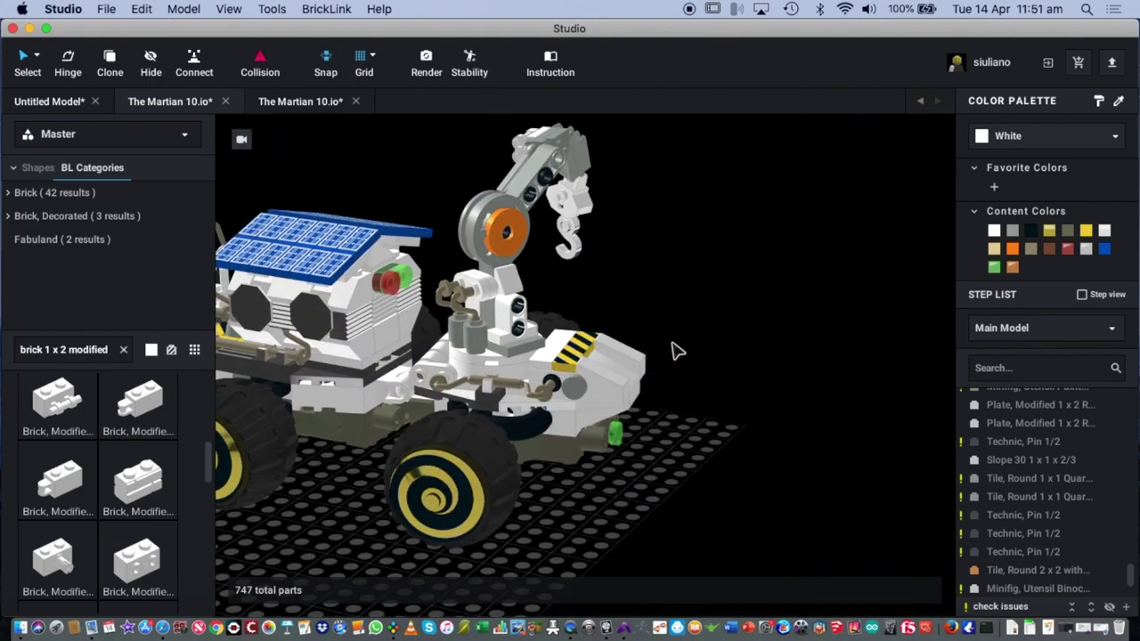
{"action": "scroll", "coordinate": [413, 370], "scroll_direction": "down", "scroll_amount": 5}
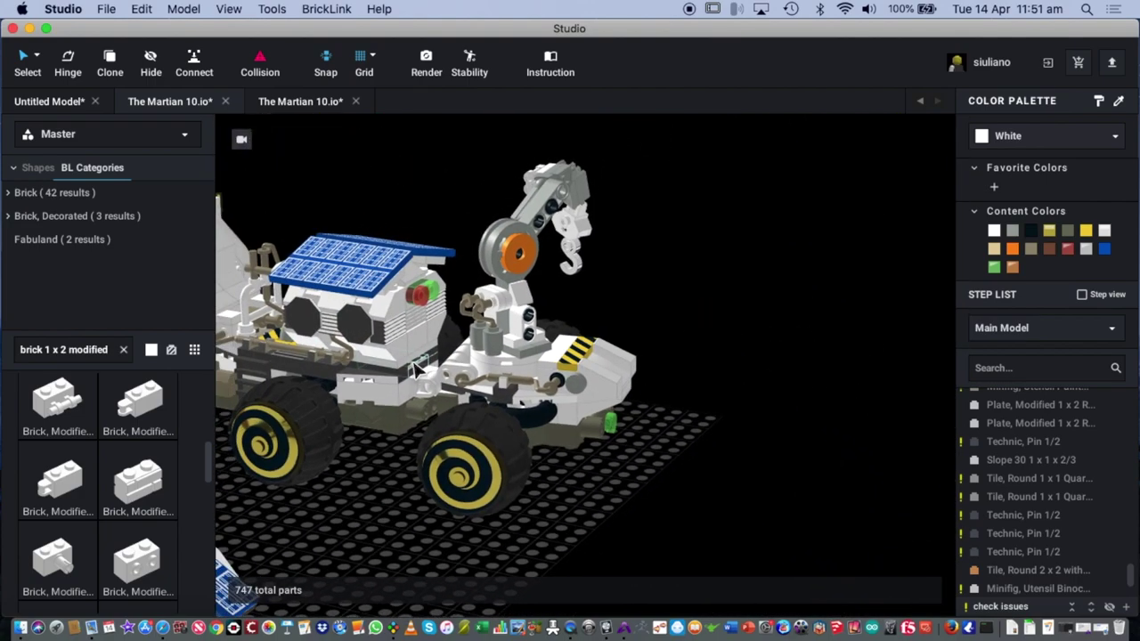
{"action": "right_click_drag", "start_coordinate": [376, 237], "coordinate": [614, 166]}
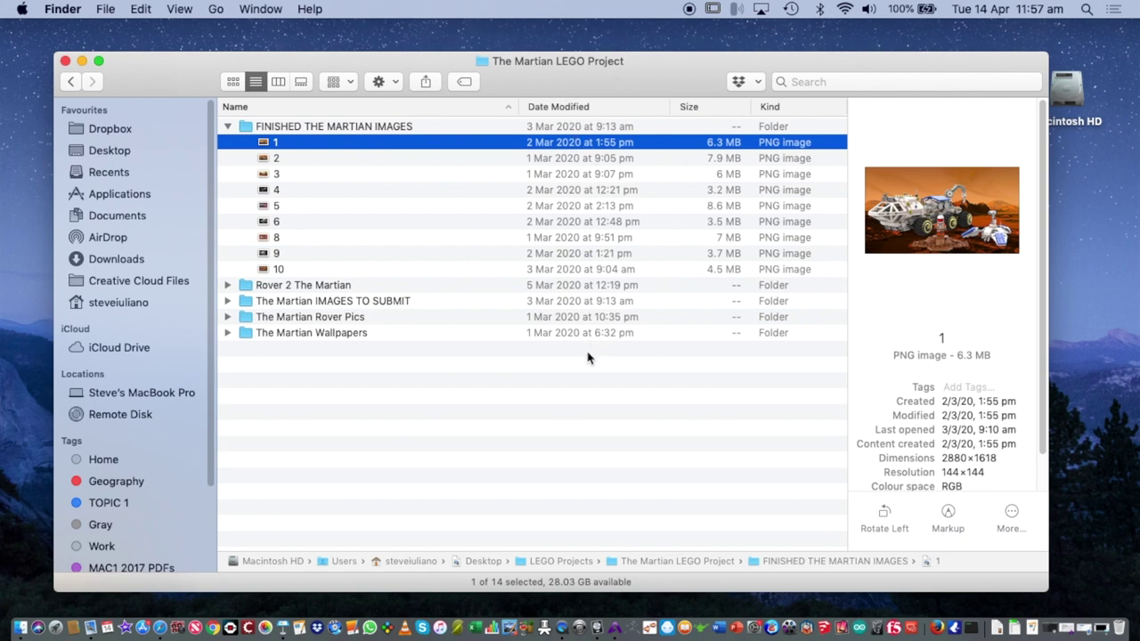
Step: Switch to Keynote and place finished Martian image 1 from the Finder folder below the heading of the LEGO project title slide
{"action": "left_click", "coordinate": [281, 623]}
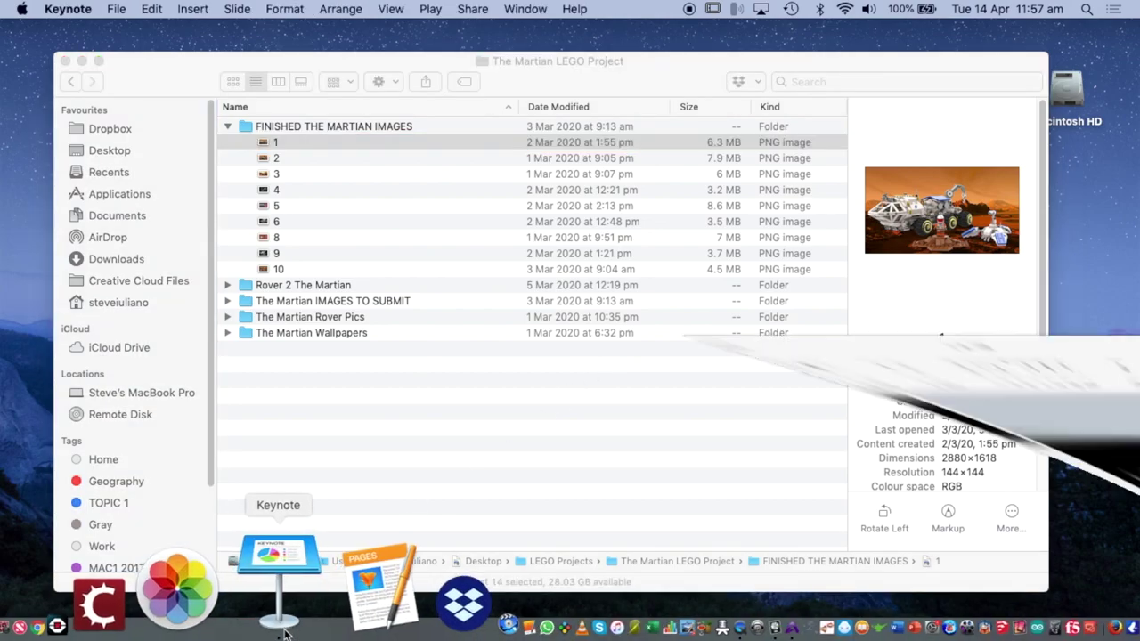
{"action": "left_click", "coordinate": [377, 46]}
{"action": "left_click_drag", "start_coordinate": [377, 46], "coordinate": [430, 105]}
{"action": "left_click_drag", "start_coordinate": [538, 65], "coordinate": [926, 80]}
{"action": "left_click_drag", "start_coordinate": [666, 168], "coordinate": [371, 488]}
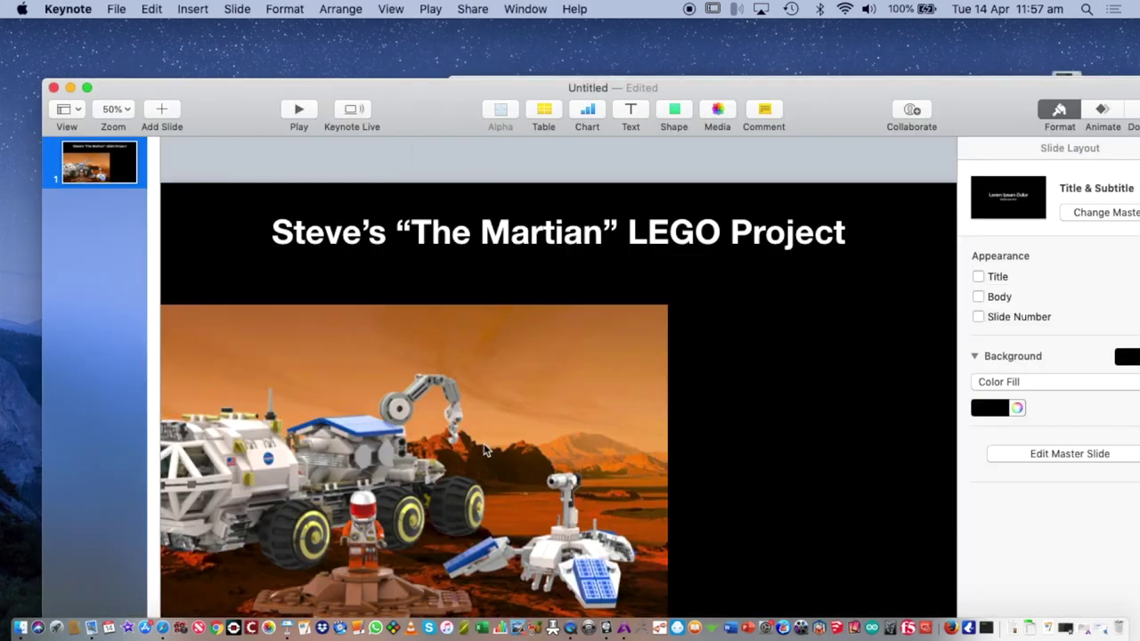
{"action": "left_click_drag", "start_coordinate": [522, 441], "coordinate": [641, 414]}
{"action": "left_click_drag", "start_coordinate": [827, 115], "coordinate": [802, 32]}
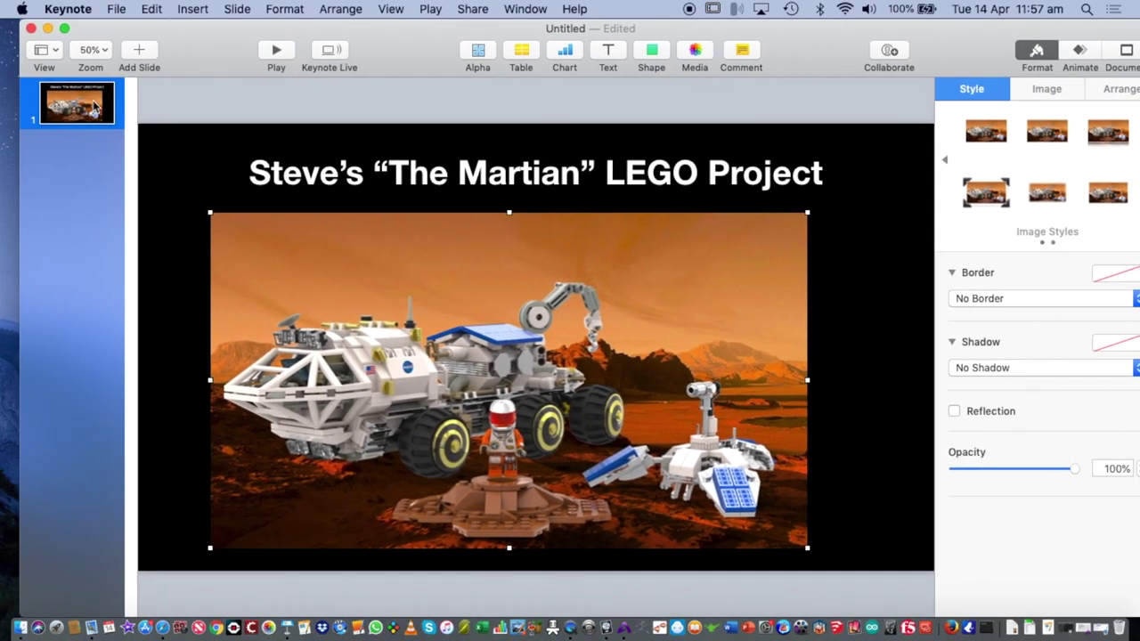
Step: Add a Blank slide after the title slide and shift the title slide's Martian image slightly to the right to center it
{"action": "left_click", "coordinate": [139, 51]}
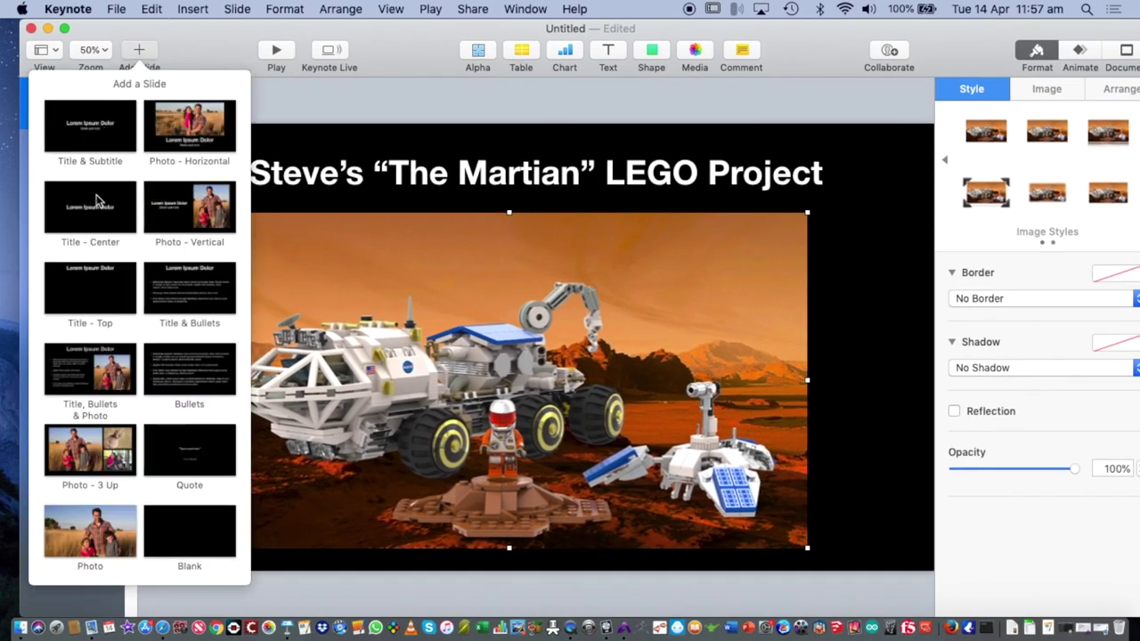
{"action": "left_click", "coordinate": [190, 534]}
{"action": "left_click", "coordinate": [96, 119]}
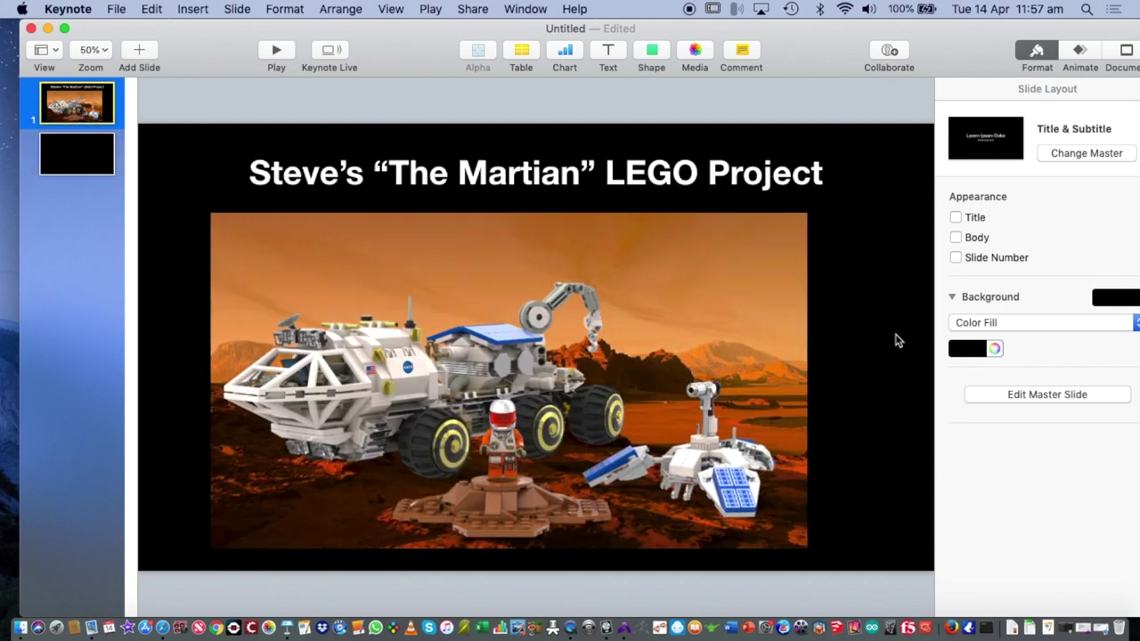
{"action": "left_click_drag", "start_coordinate": [788, 346], "coordinate": [816, 346]}
{"action": "left_click", "coordinate": [868, 382]}
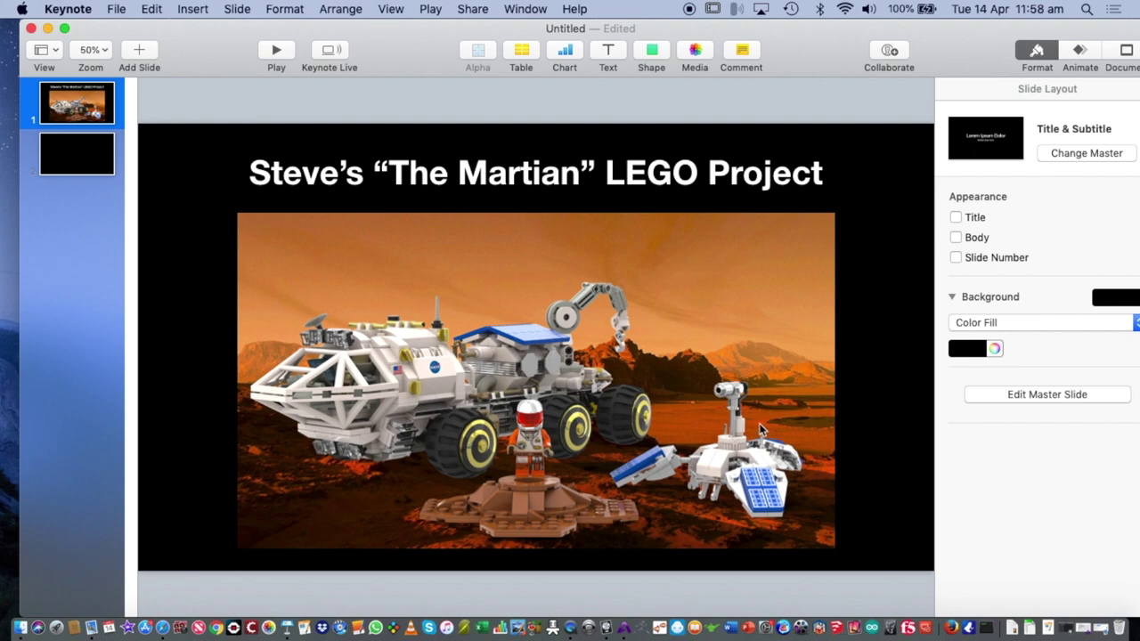